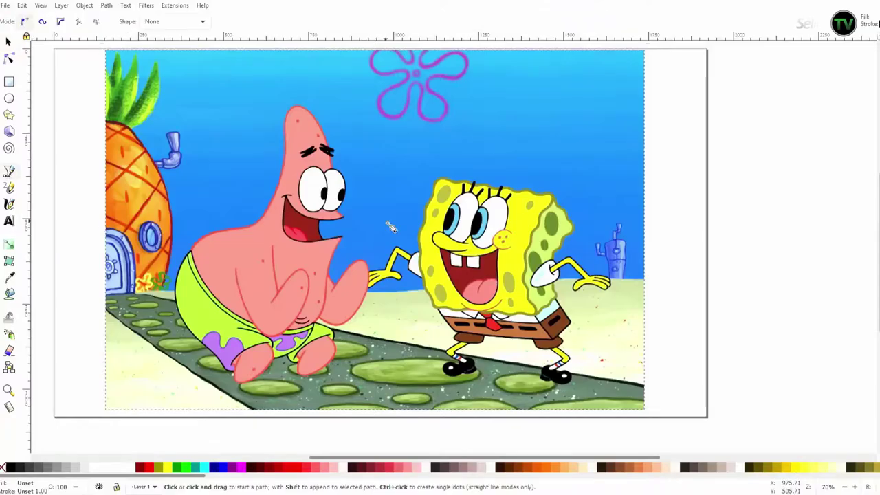
Bring Patrick's left shoulder on the reference image into view to start the outline path
scroll(260, 294, up, 1)
Place Pen-tool nodes along the side of Patrick's head, scrolling to follow his outline
scroll(260, 294, up, 1)
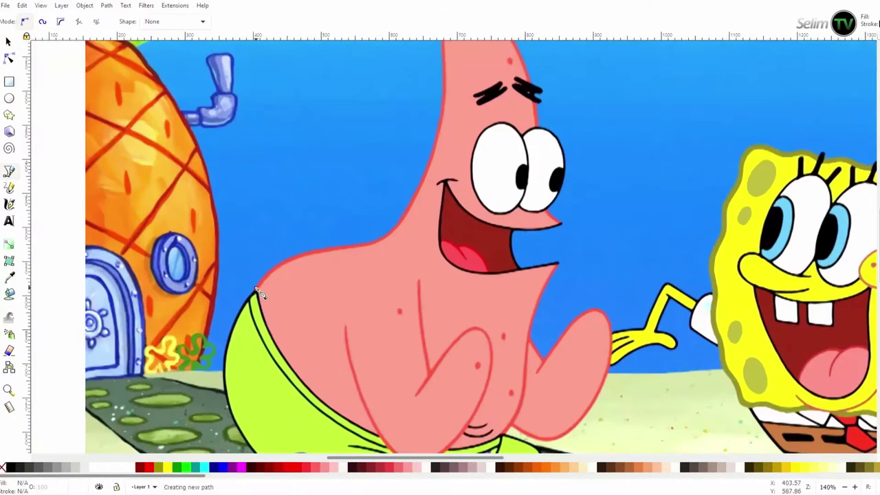
scroll(405, 230, up, 1)
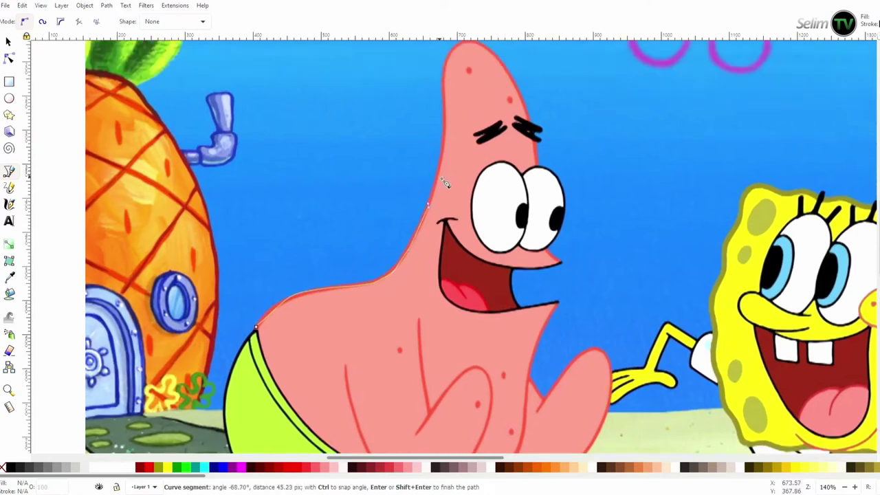
scroll(444, 181, up, 2)
click(443, 217)
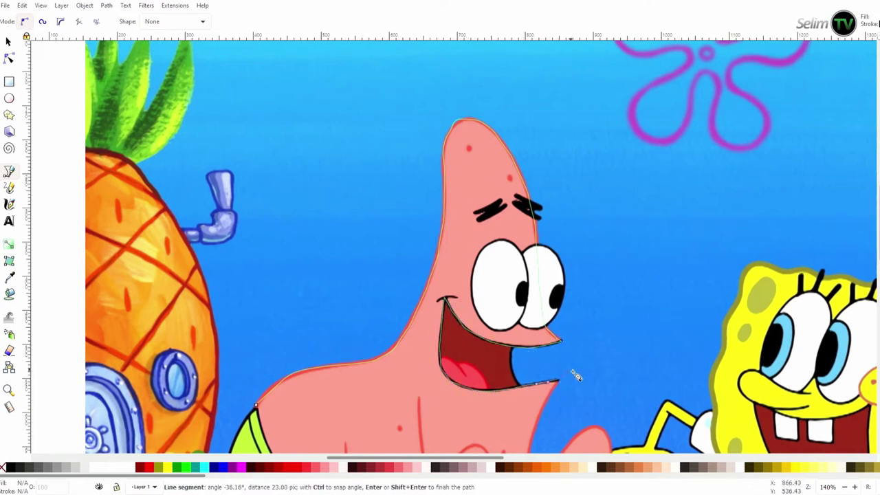
scroll(576, 375, down, 3)
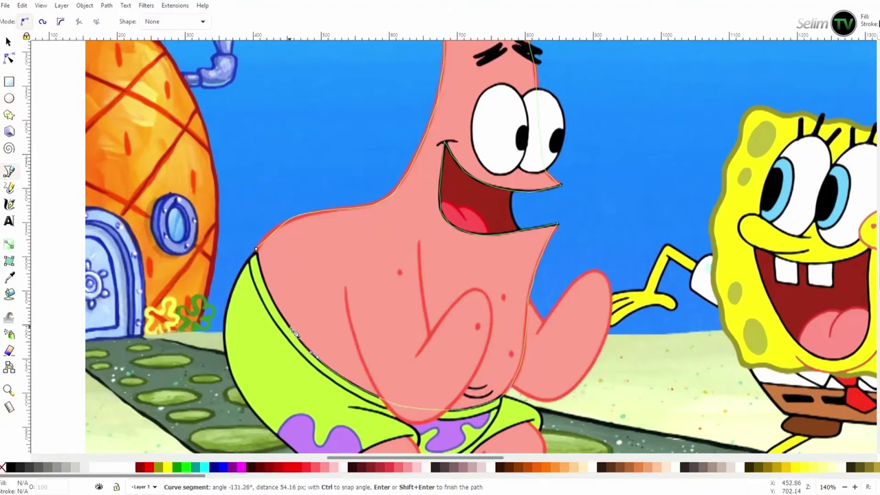
Close the traced outline and reshape the shoulder curve and its handle to match the edge
key(Return)
key(n)
scroll(275, 275, up, 2)
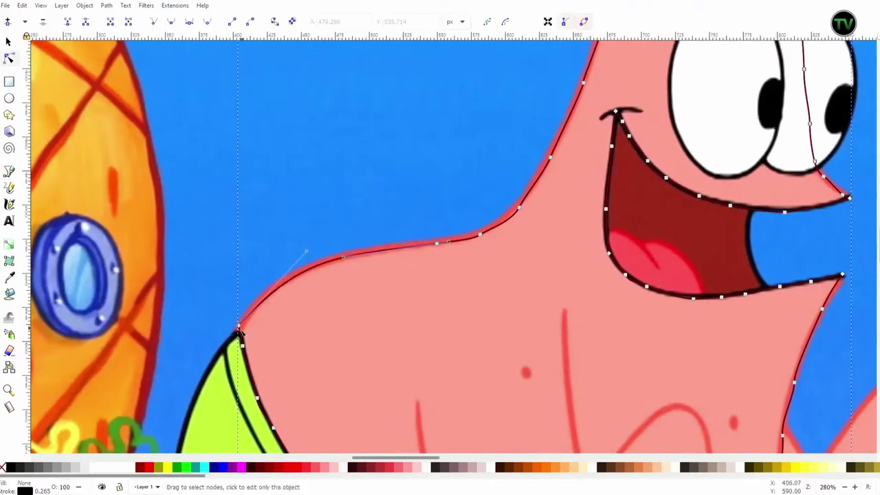
drag(288, 275, 292, 282)
drag(554, 177, 552, 163)
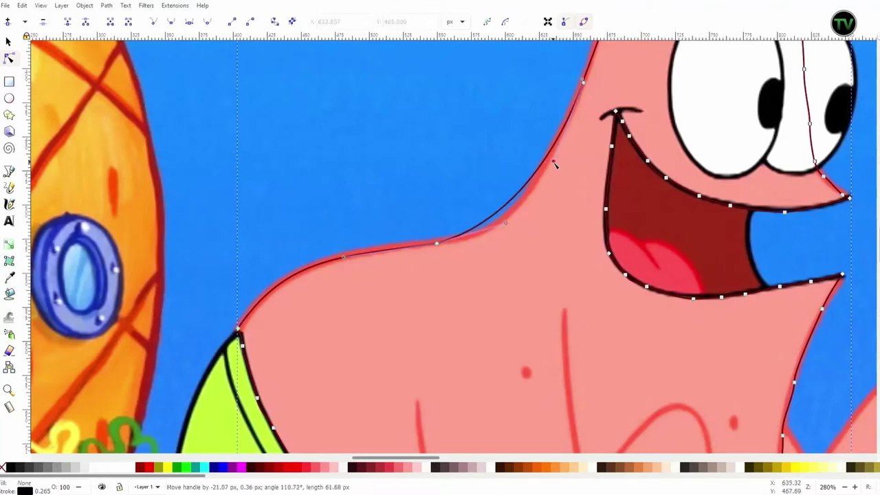
drag(541, 223, 522, 202)
Fit the left body curve, round off the pointed head top and match the head's right side
scroll(523, 202, up, 2)
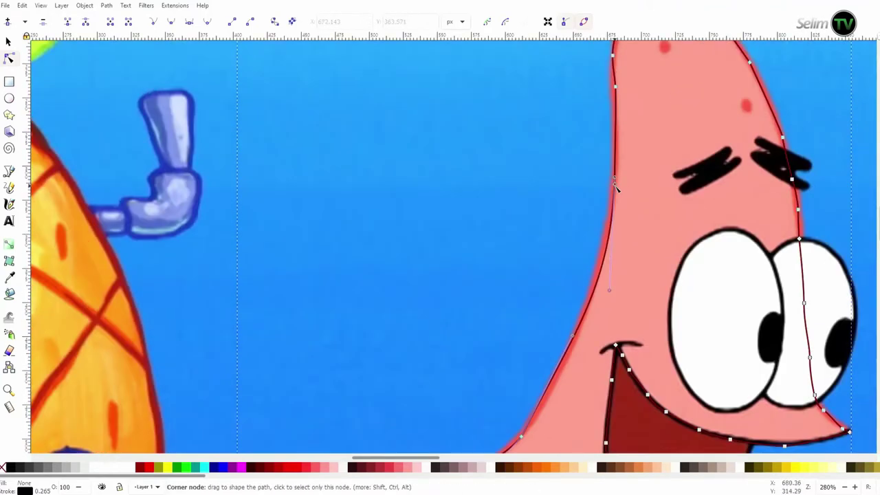
scroll(585, 201, up, 3)
drag(601, 303, 605, 292)
scroll(631, 234, up, 2)
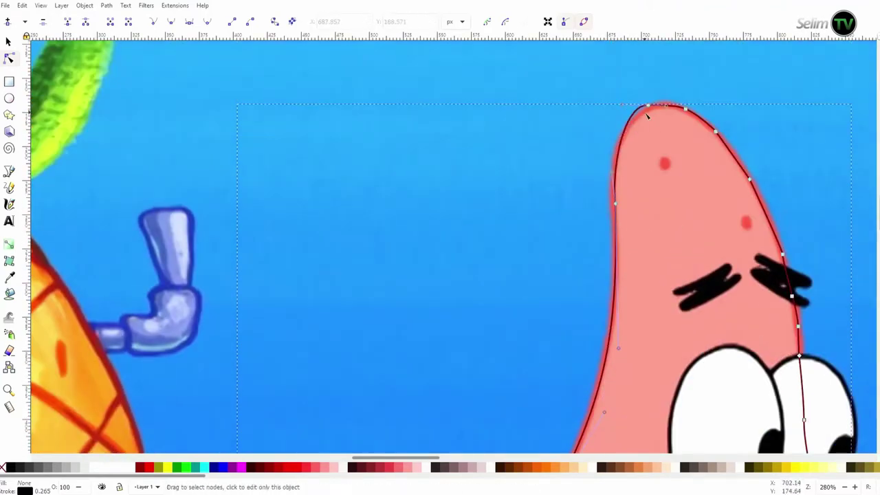
drag(647, 116, 641, 109)
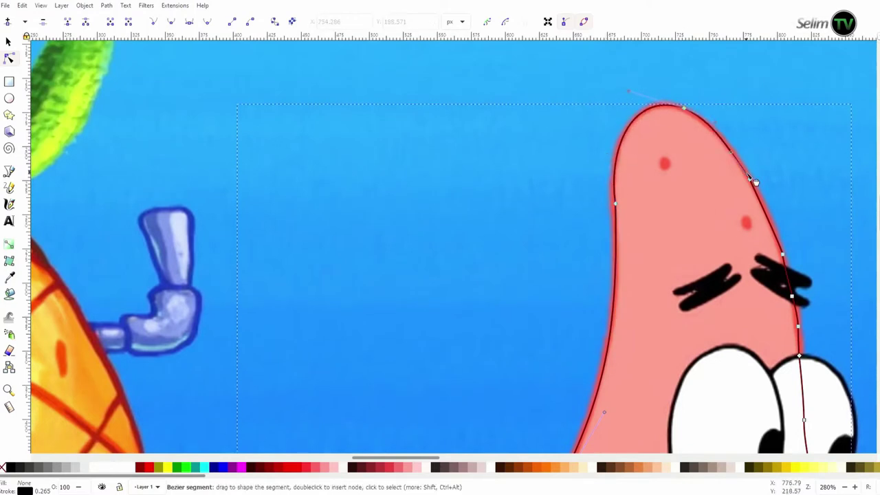
drag(755, 182, 771, 201)
Delete the extra mouth node and fit the upper lip curve to the mouth edge
scroll(794, 259, down, 1)
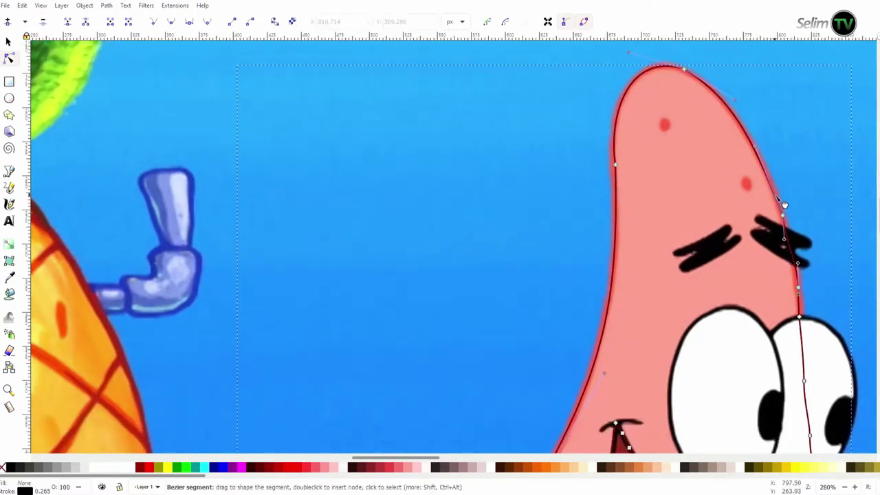
scroll(811, 274, down, 2)
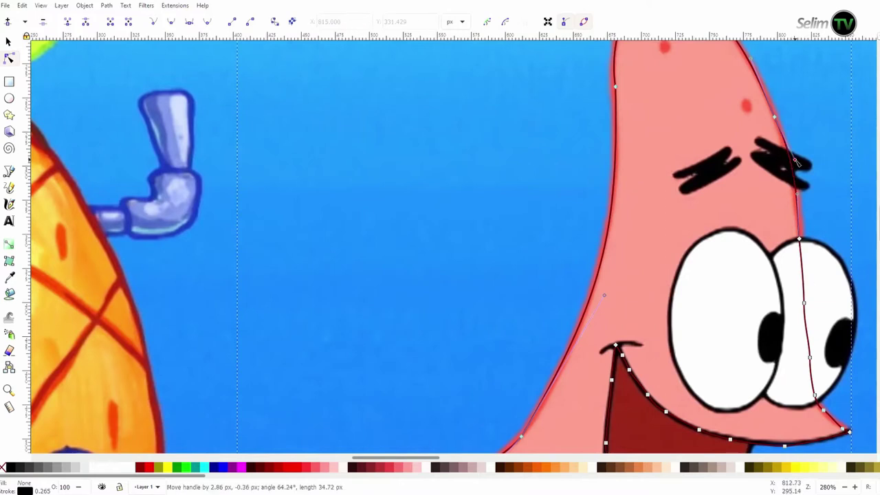
scroll(798, 163, down, 2)
scroll(808, 227, down, 2)
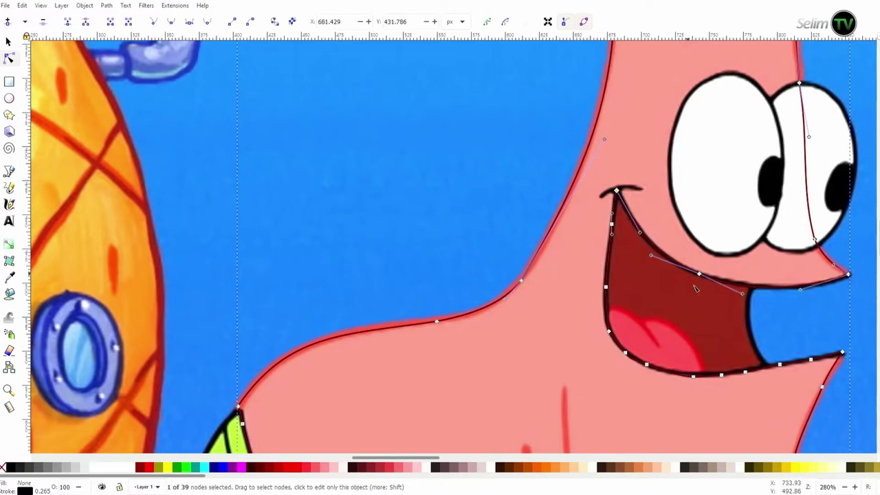
key(Delete)
drag(660, 264, 665, 291)
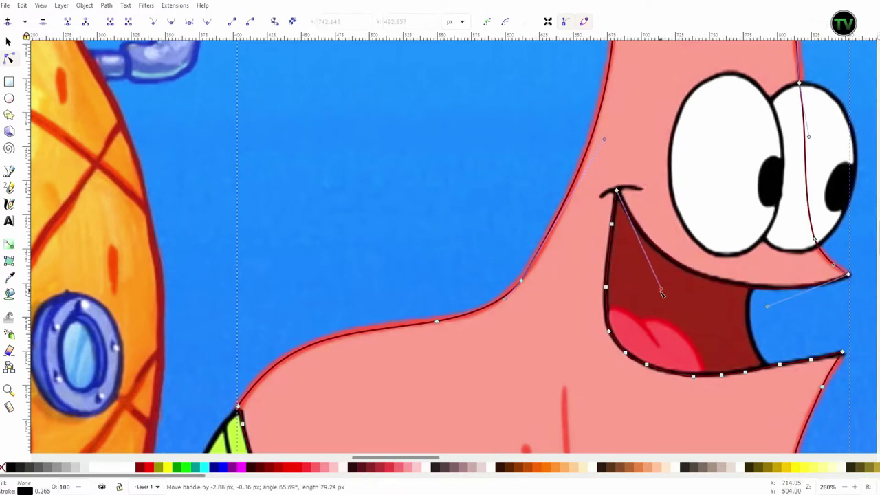
drag(763, 305, 717, 289)
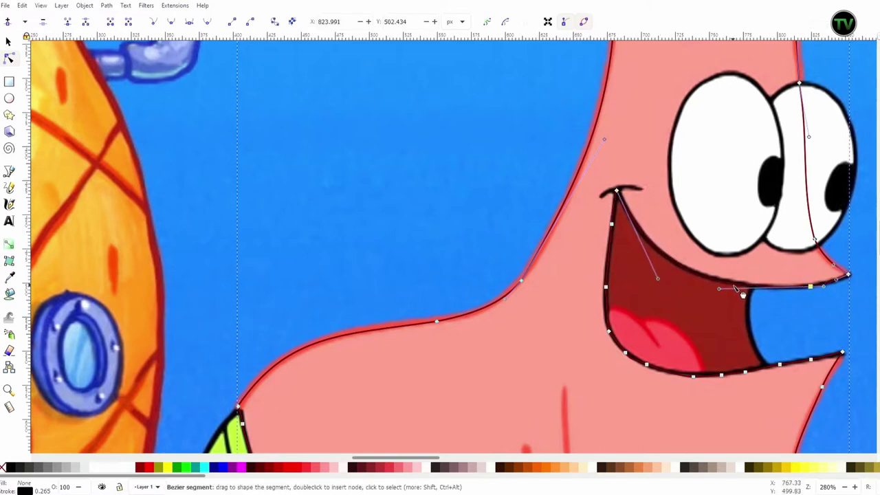
Zoom in on the mouth and reshape the lower lip and left mouth curves
key(plus)
key(plus)
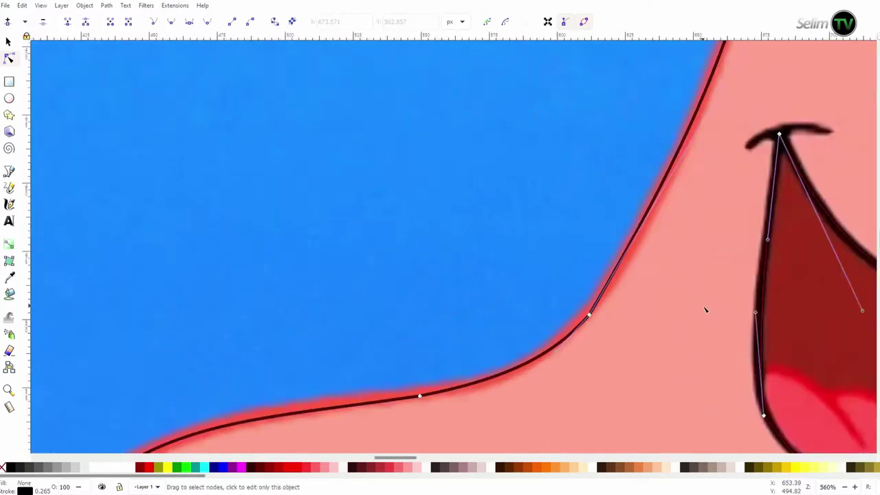
scroll(568, 256, down, 5)
scroll(568, 255, right, 7)
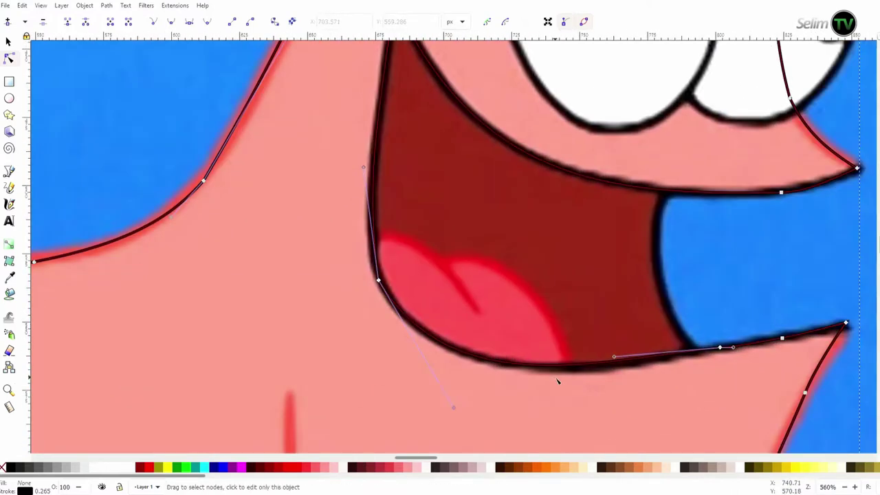
scroll(568, 344, right, 7)
drag(691, 355, 568, 376)
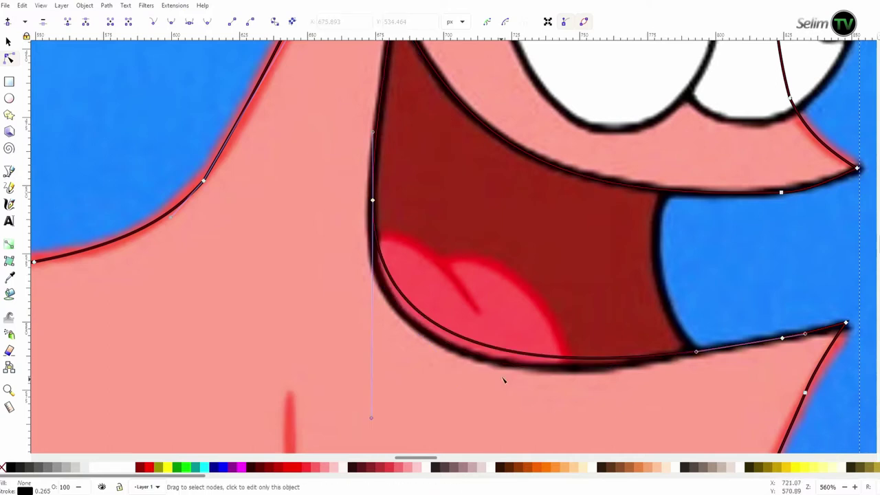
mouse_move(383, 223)
mouse_down()
mouse_move(412, 323)
mouse_move(374, 426)
mouse_up()
Fit the bottom mouth curve and its handle, and align the left mouth curve with the outline
scroll(392, 275, up, 3)
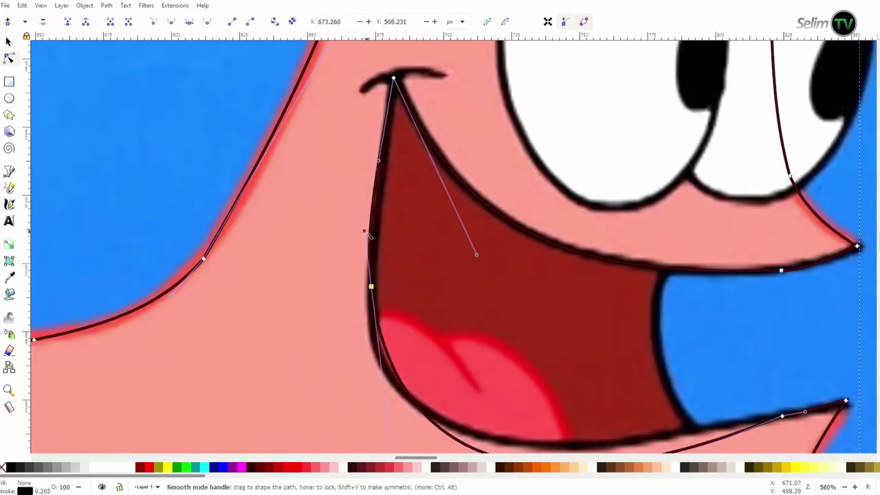
scroll(520, 353, down, 4)
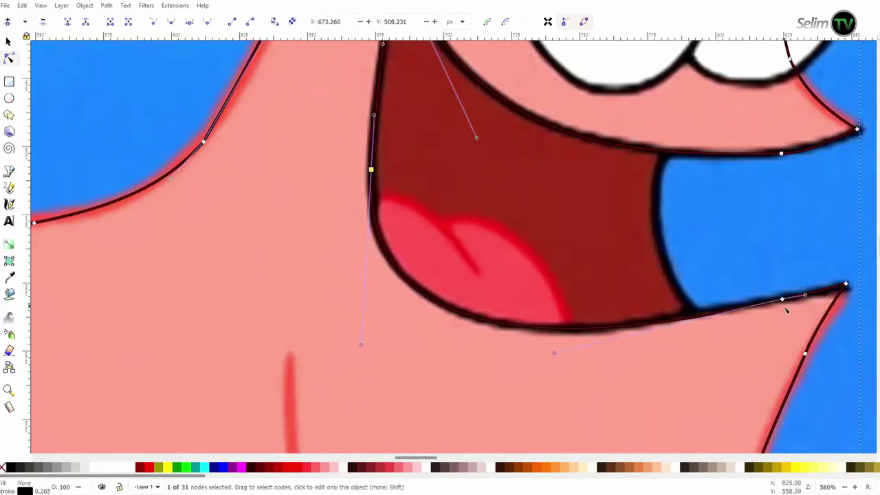
drag(440, 314, 434, 306)
drag(435, 346, 485, 348)
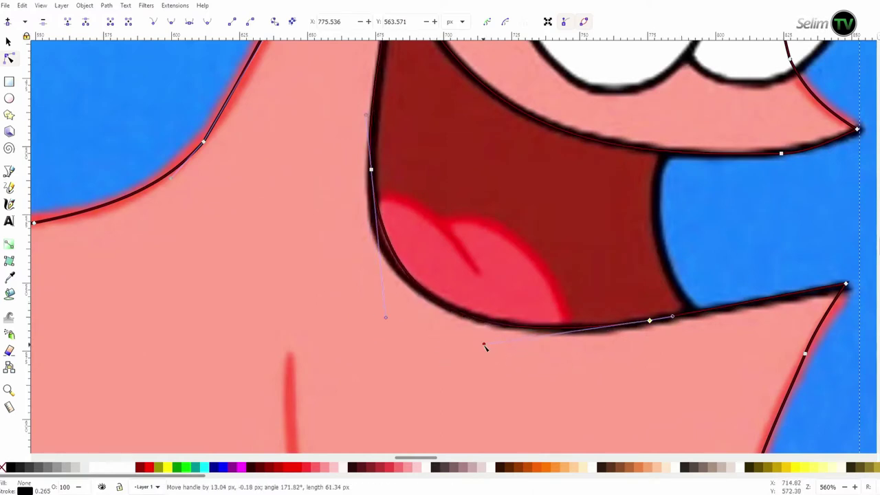
drag(385, 249, 394, 254)
Select a belly outline node and drag the nearby curves to follow the belly edge
scroll(486, 341, down, 3)
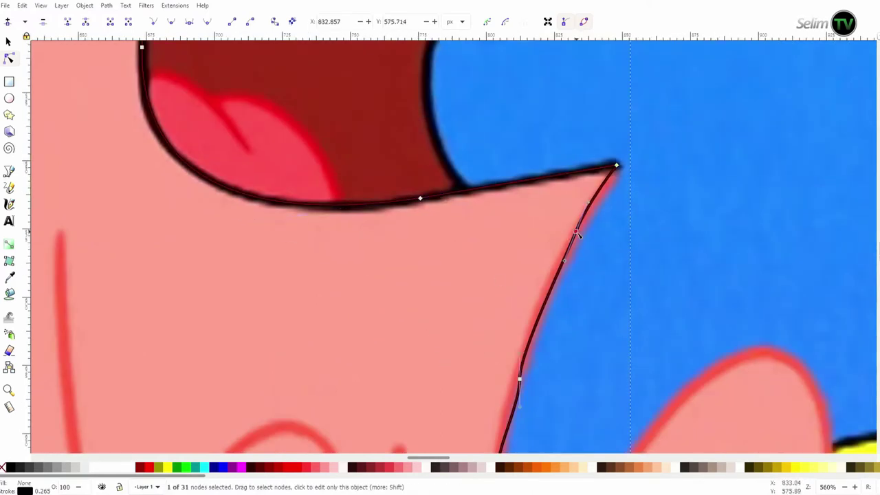
scroll(485, 342, down, 3)
ctrl+scroll(472, 342, down, 3)
ctrl+scroll(481, 231, up, 2)
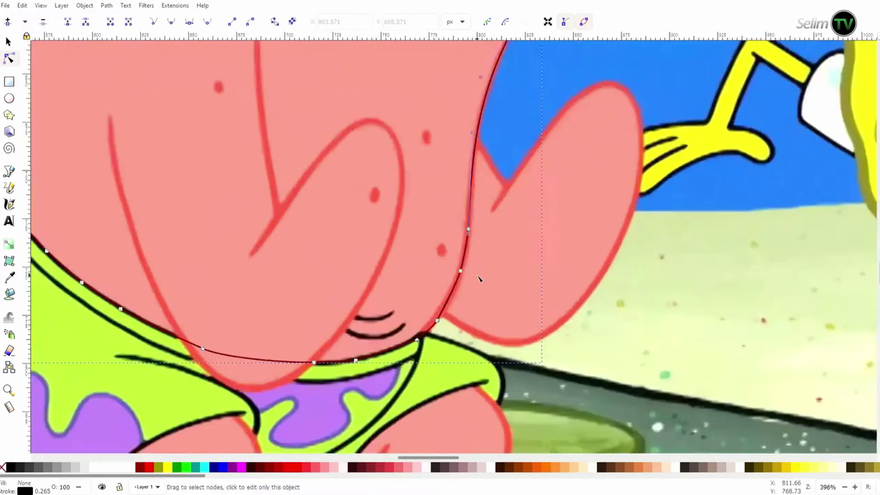
click(464, 284)
scroll(471, 275, up, 5)
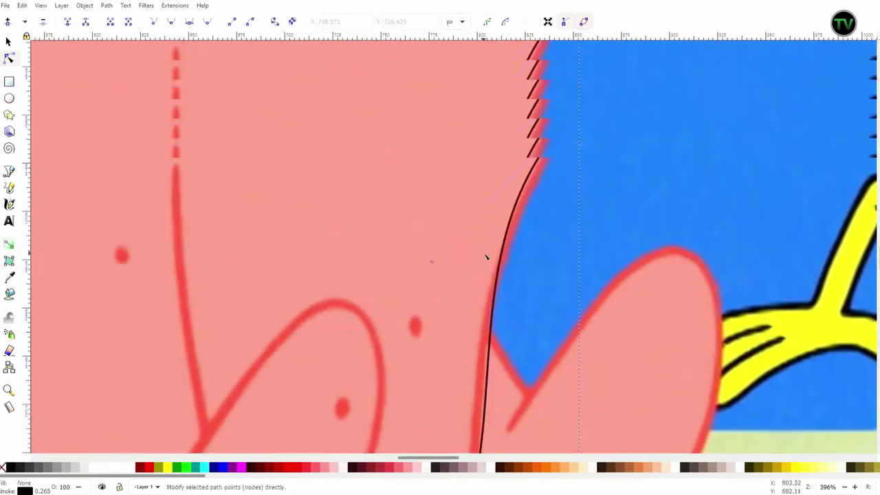
drag(437, 269, 423, 249)
scroll(522, 205, down, 10)
drag(440, 357, 408, 379)
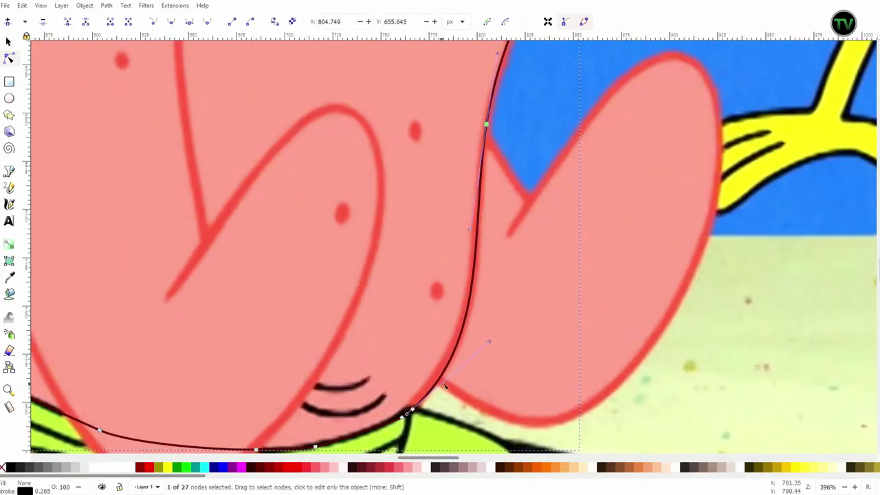
Fit the lower-left belly curve along the shorts and the belly edge above them, then zoom out
scroll(408, 380, down, 3)
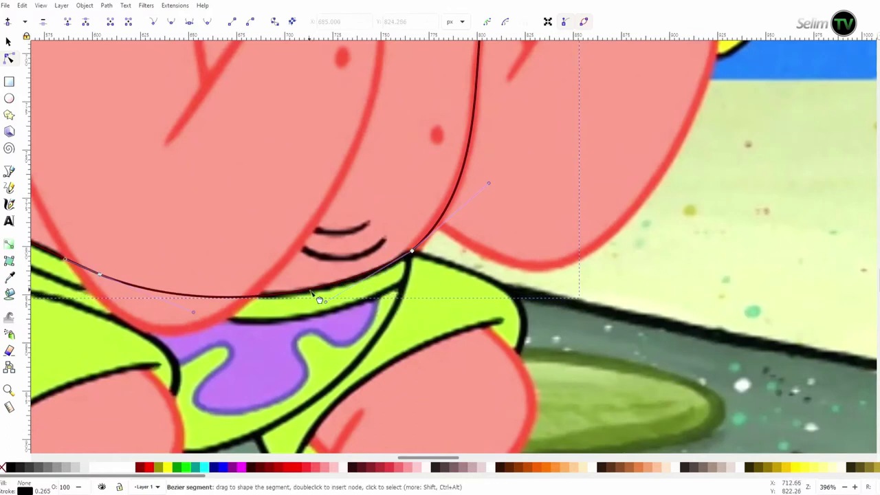
scroll(196, 314, up, 2)
scroll(196, 314, left, 5)
scroll(373, 379, up, 2)
drag(231, 330, 244, 344)
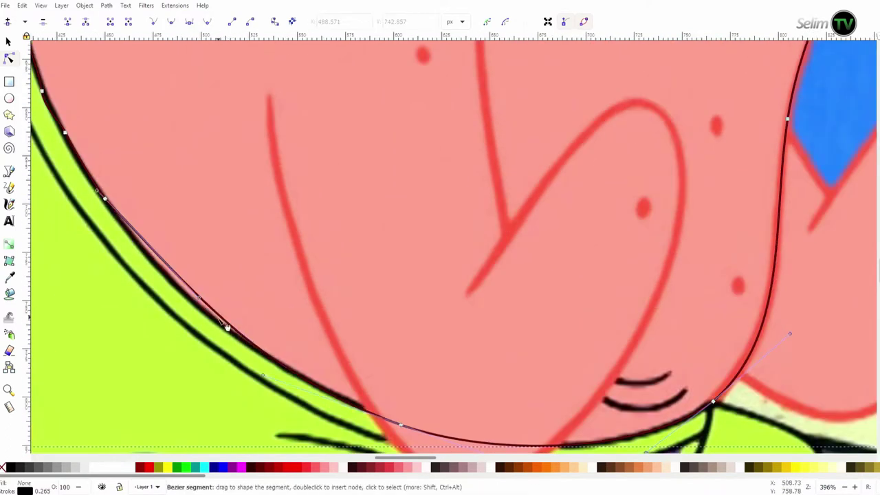
scroll(434, 208, left, 5)
scroll(435, 208, up, 2)
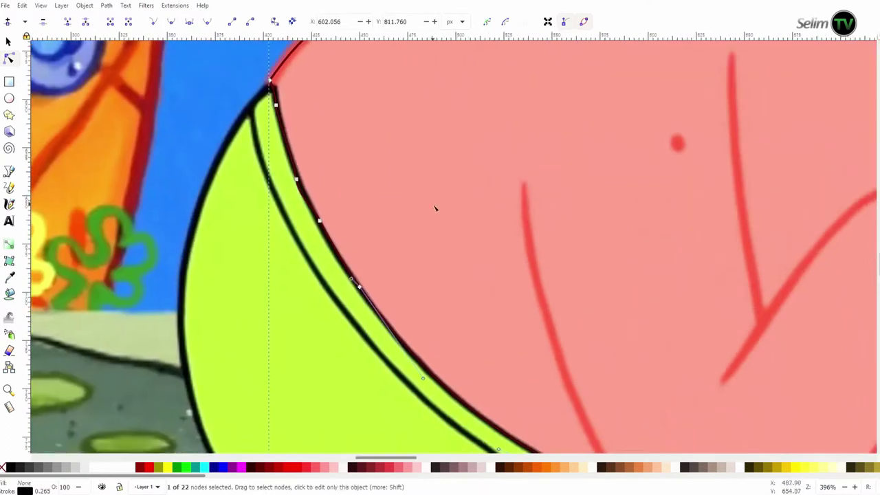
drag(301, 182, 297, 275)
scroll(291, 265, up, 2)
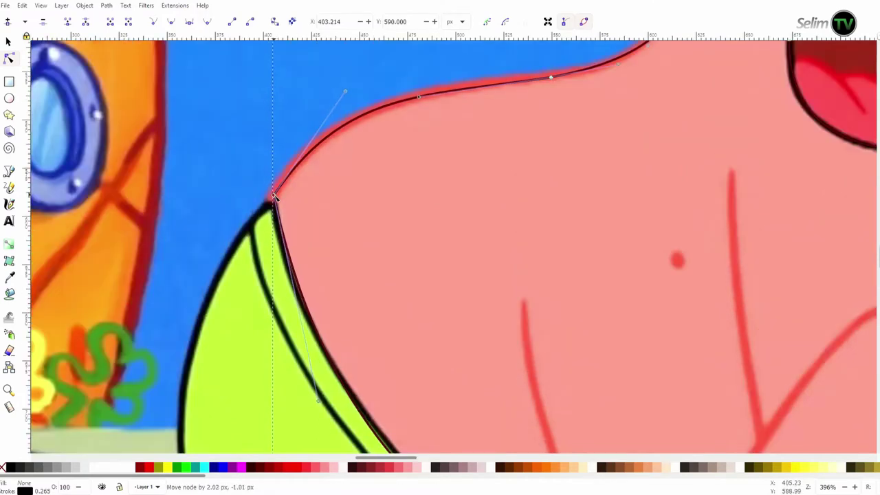
scroll(292, 265, down, 2)
scroll(392, 334, down, 5)
scroll(450, 337, down, 2)
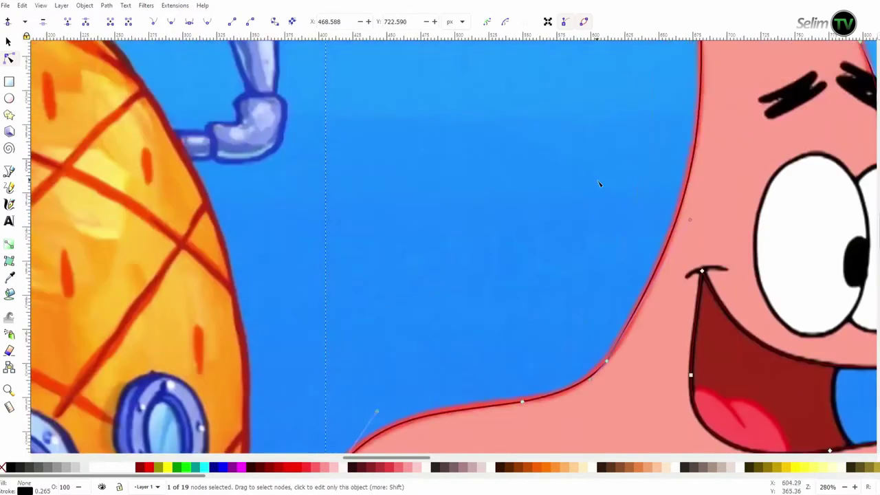
scroll(598, 183, up, 5)
scroll(256, 286, down, 3)
scroll(256, 286, down, 3)
Bring up the Fill and Stroke dialog showing the Stroke style settings
key(ctrl+shift+f)
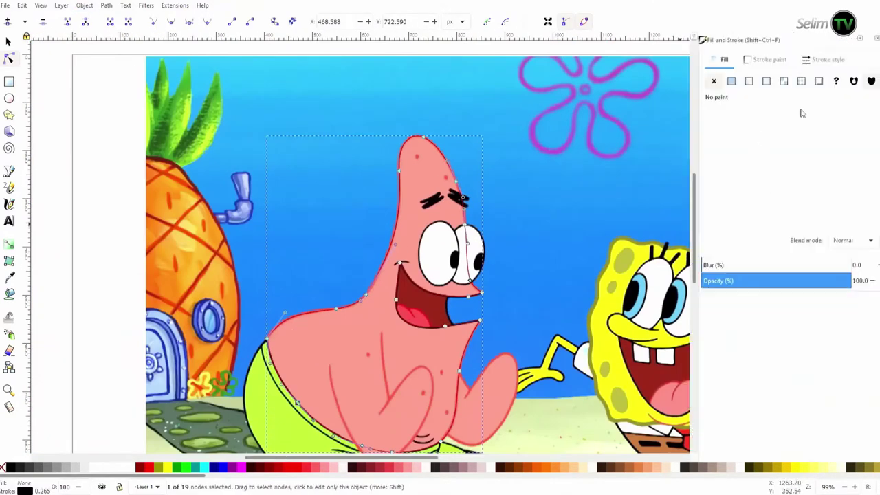
click(825, 59)
scroll(385, 303, up, 3)
scroll(385, 302, up, 1)
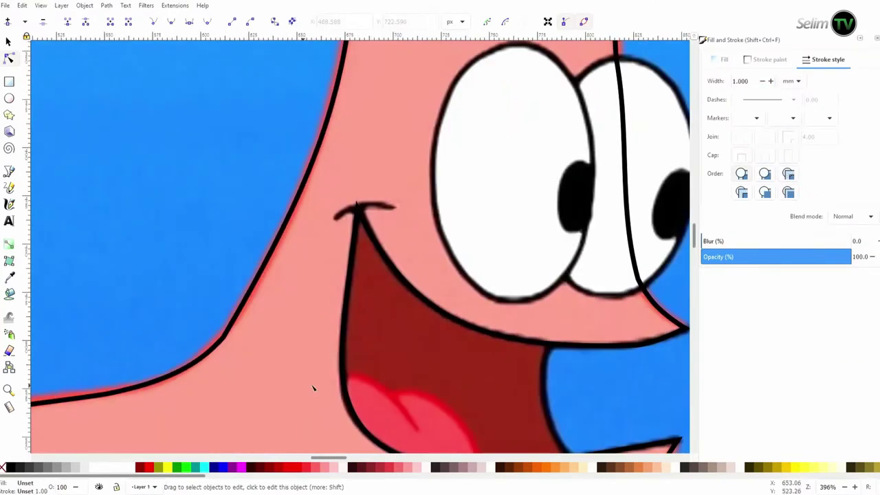
scroll(314, 387, down, 2)
Draw a straight Bezier line from the top to the bottom of the belly crease
key(b)
click(408, 124)
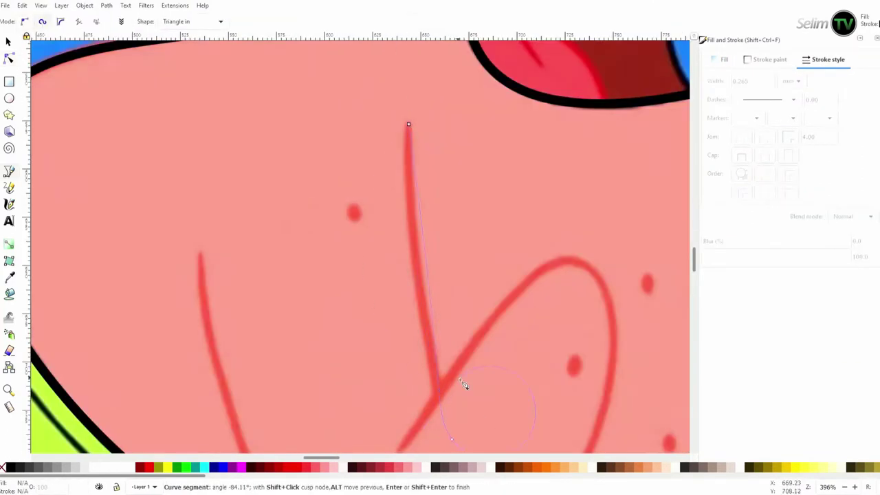
key(Escape)
click(408, 124)
click(441, 393)
key(Return)
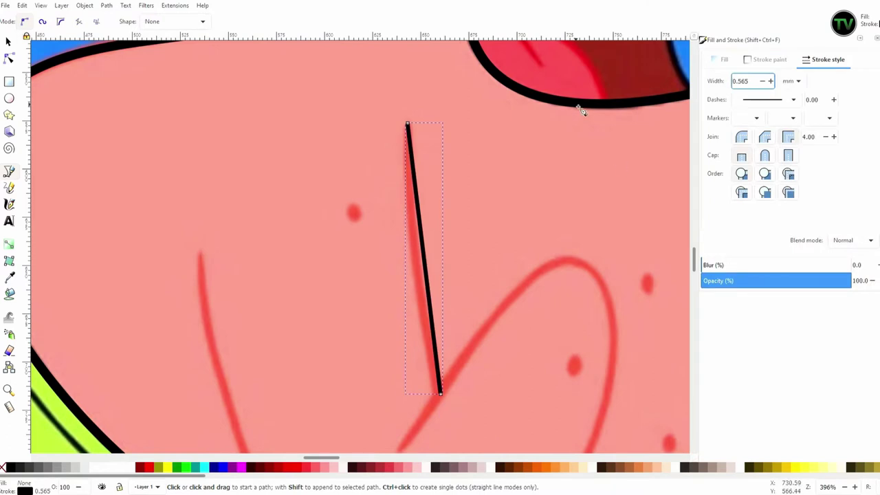
Give the crease line a 1.265 mm width, a slight leftward bend and round caps
key(s)
triple_click(741, 80)
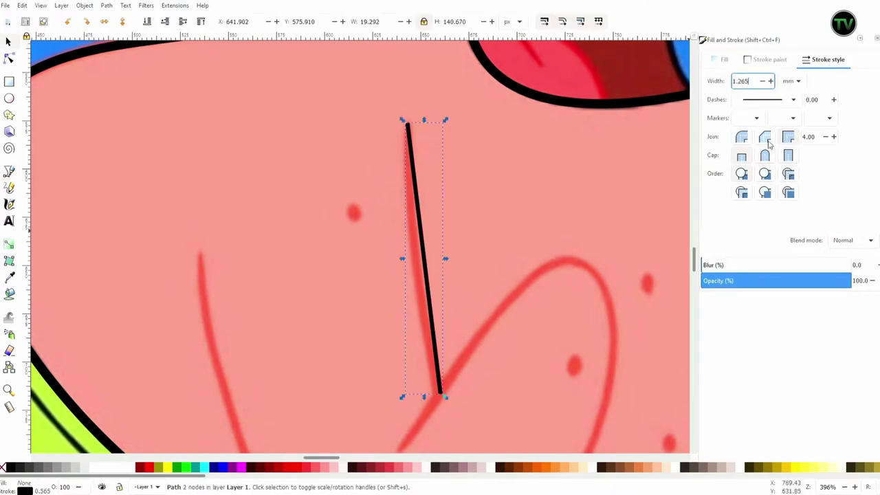
key(Return)
key(n)
drag(428, 261, 422, 261)
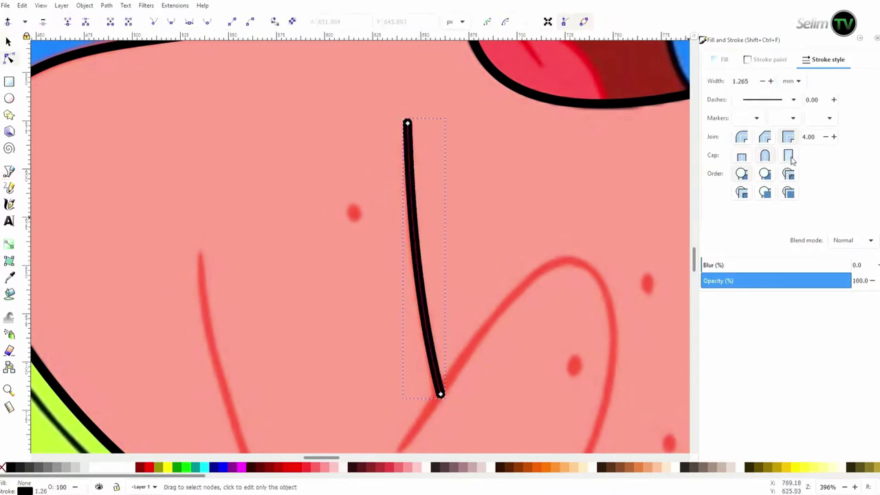
click(765, 155)
Trace the arm curve across the belly with the pen and give it a 1.265 mm stroke
key(Escape)
scroll(329, 56, down, 1)
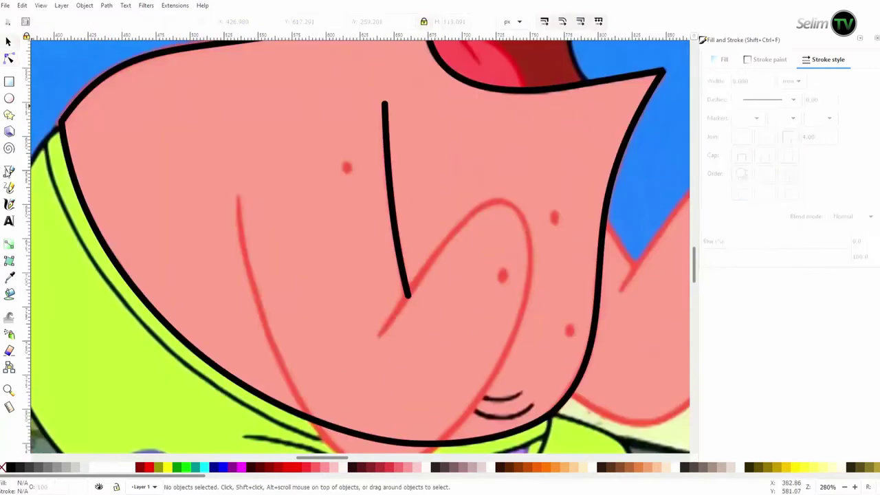
key(b)
click(379, 336)
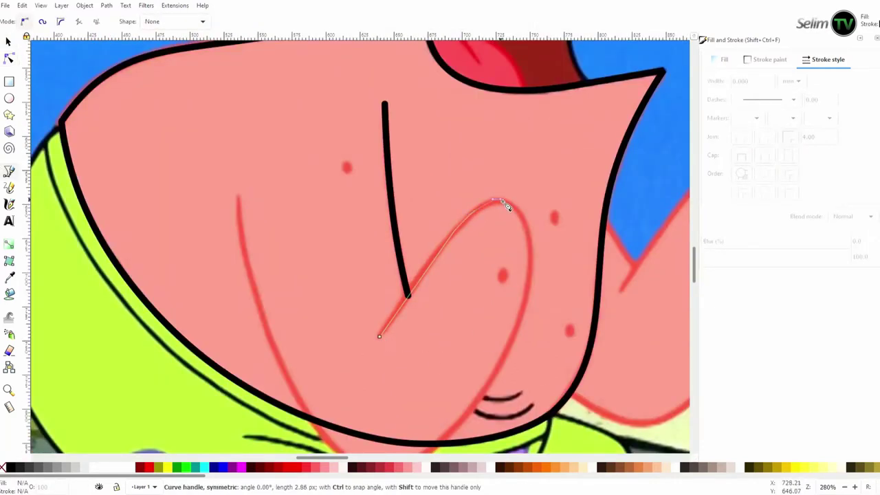
drag(506, 206, 507, 207)
scroll(537, 284, down, 3)
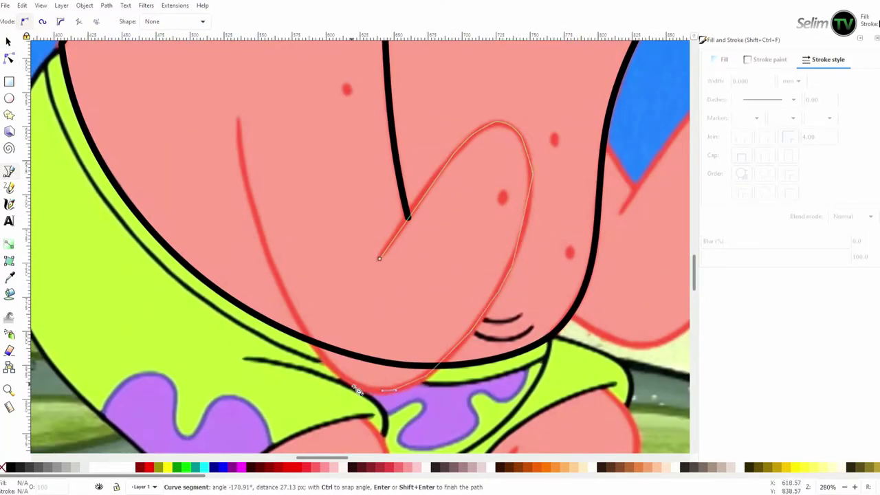
scroll(284, 297, up, 1)
key(Return)
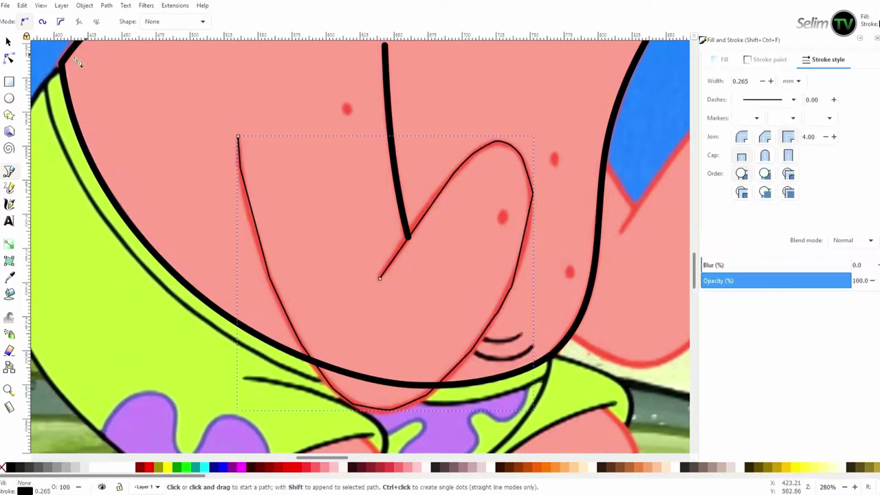
key(s)
triple_click(743, 80)
text(1.265)
key(Return)
Delete the extra nodes on the arm curve's right arc and reshape its lower curve
double_click(476, 154)
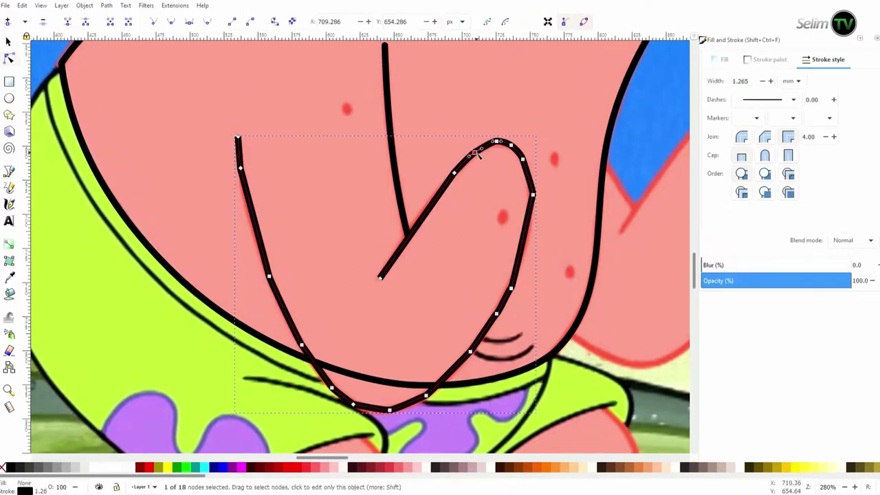
key(Delete)
double_click(428, 202)
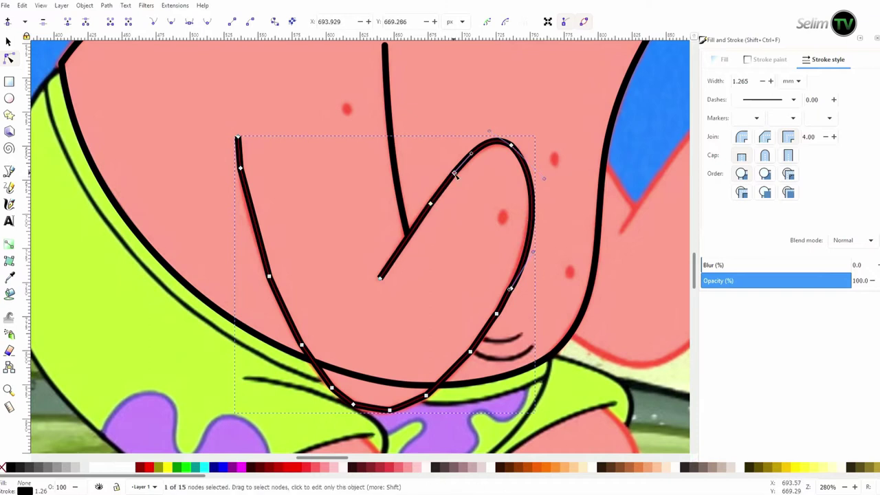
scroll(540, 220, down, 2)
click(510, 227)
key(Delete)
scroll(530, 295, up, 2)
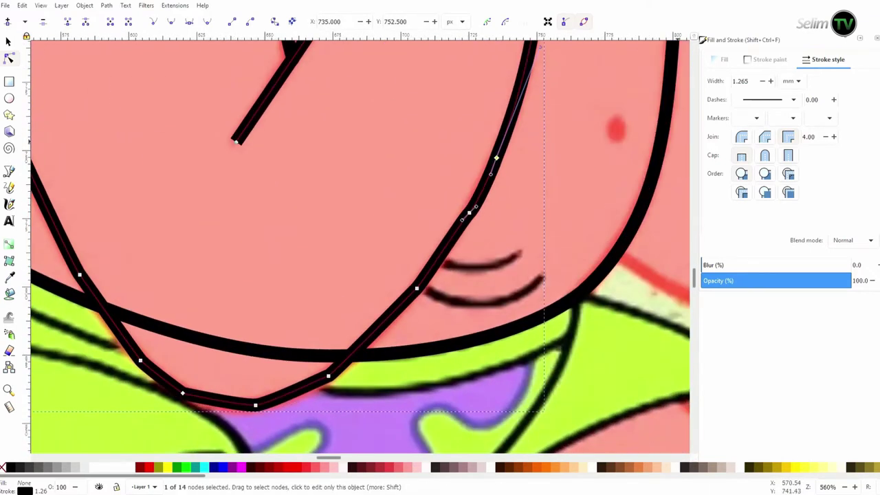
key(ctrl+shift+f)
key(Delete)
drag(417, 292, 392, 334)
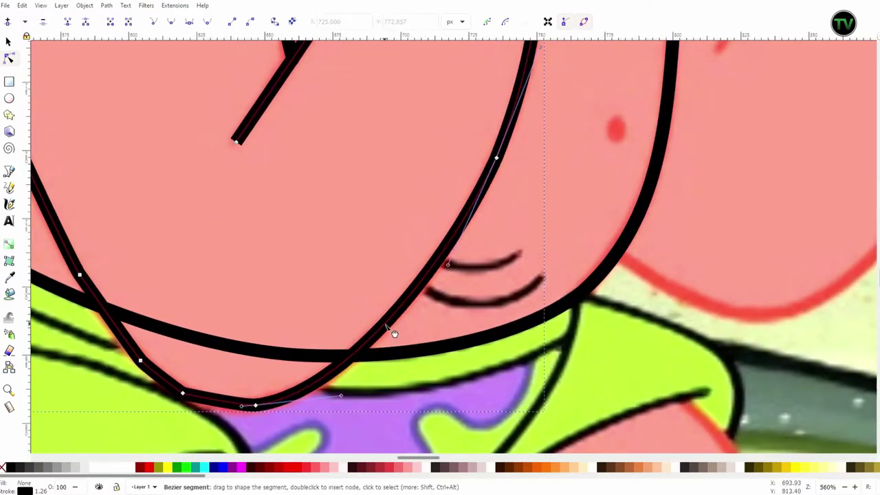
Remove the extra left-side nodes to smooth the lower-left segment, then zoom out
scroll(441, 402, left, 6)
key(Delete)
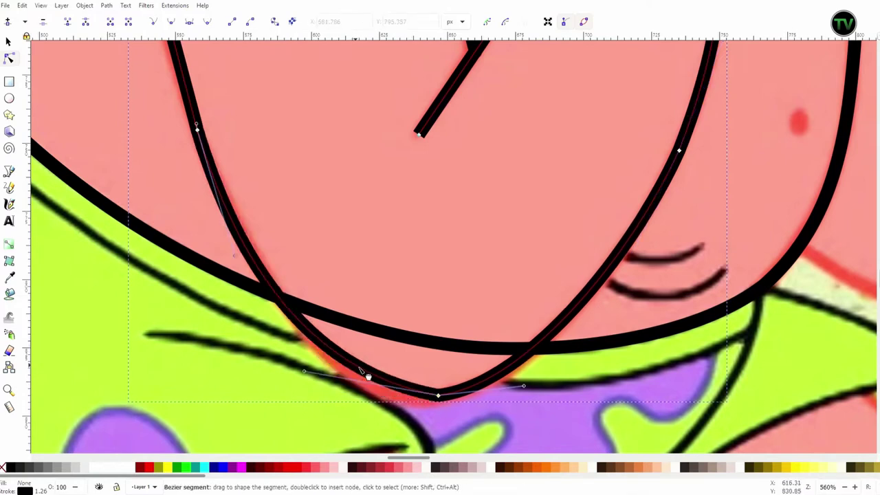
key(Delete)
scroll(378, 395, up, 5)
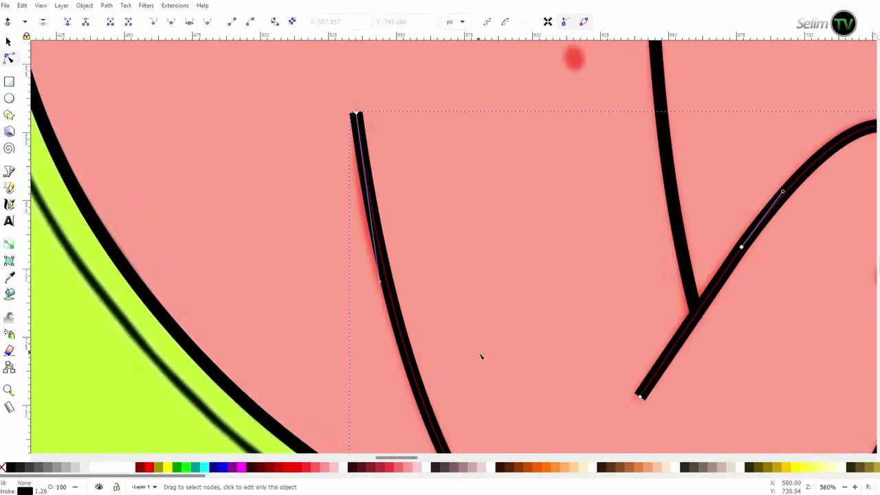
key(minus)
key(minus)
key(minus)
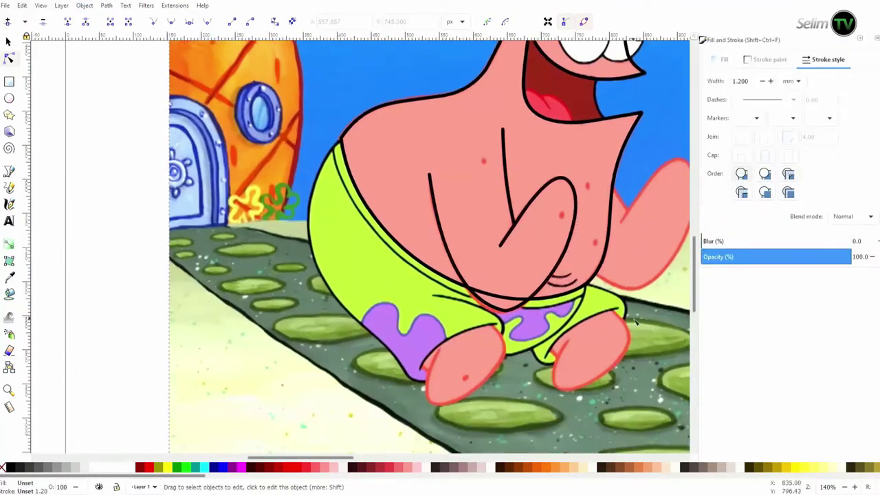
scroll(344, 274, down, 1)
ctrl+scroll(236, 251, up, 3)
Check the arm outline at full view and start a short pen line at Patrick's right armpit
click(203, 212)
scroll(202, 212, down, 5)
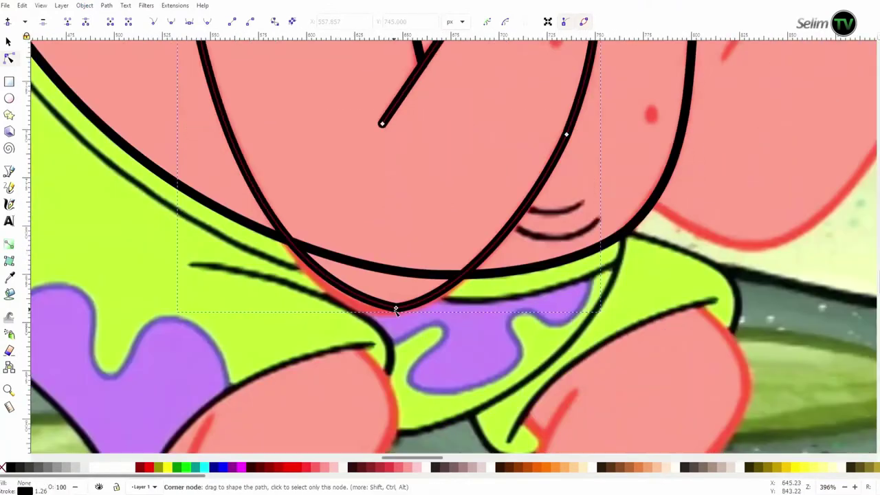
scroll(445, 282, up, 6)
scroll(445, 282, up, 3)
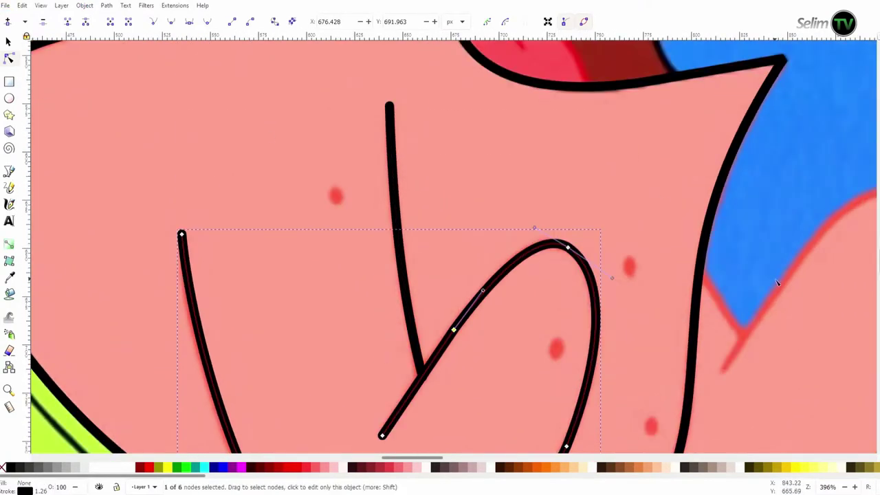
key(minus)
key(minus)
key(minus)
key(b)
click(545, 261)
Finish the short line at the arm's edge and give it a 1.2 stroke width
double_click(564, 286)
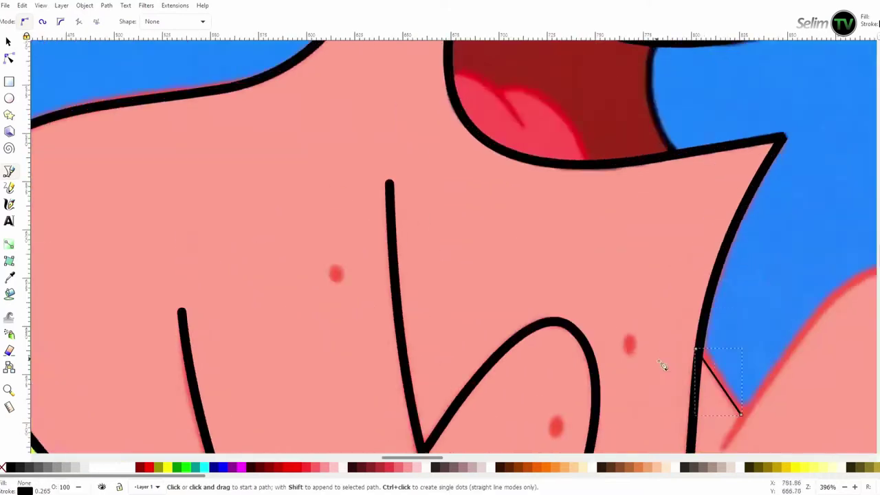
ctrl+scroll(482, 323, up, 5)
key(s)
drag(475, 322, 475, 323)
key(ctrl+shift+f)
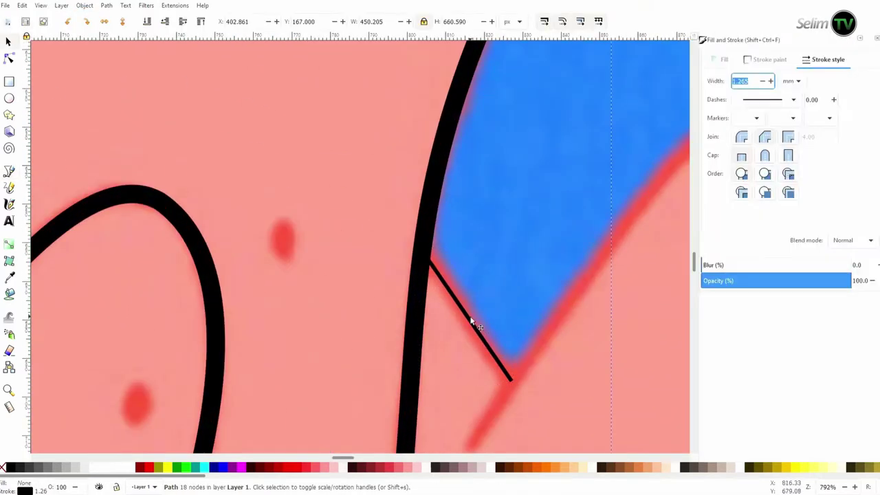
text(1.2)
key(Return)
click(649, 259)
scroll(649, 260, down, 4)
key(F12)
Trace the right arm's outline with the Pen tool as a closed path
key(minus)
key(minus)
key(minus)
key(b)
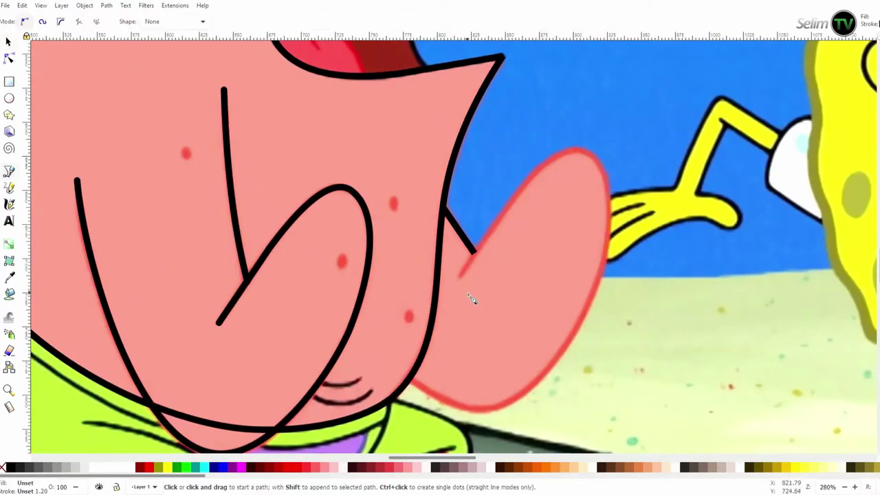
click(460, 278)
scroll(616, 138, down, 3)
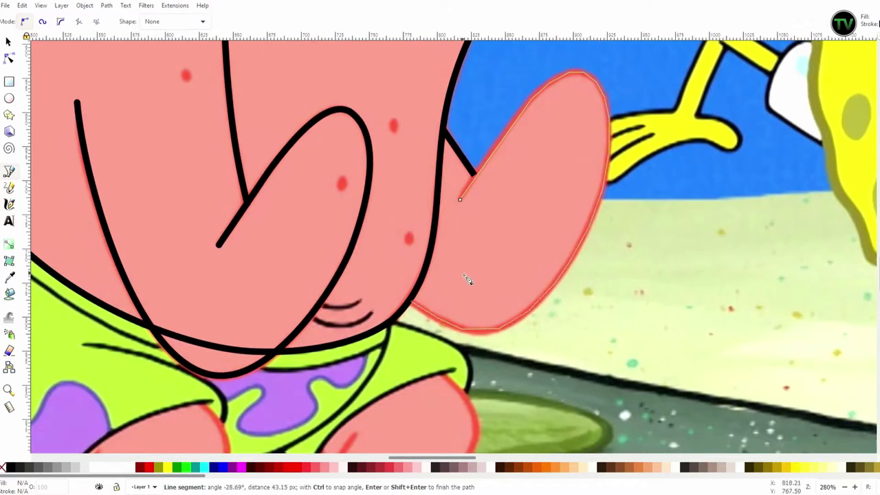
click(474, 175)
key(Return)
Thicken the arm outline's stroke and delete the crowded nodes at its top
key(s)
key(ctrl+shift+f)
click(496, 166)
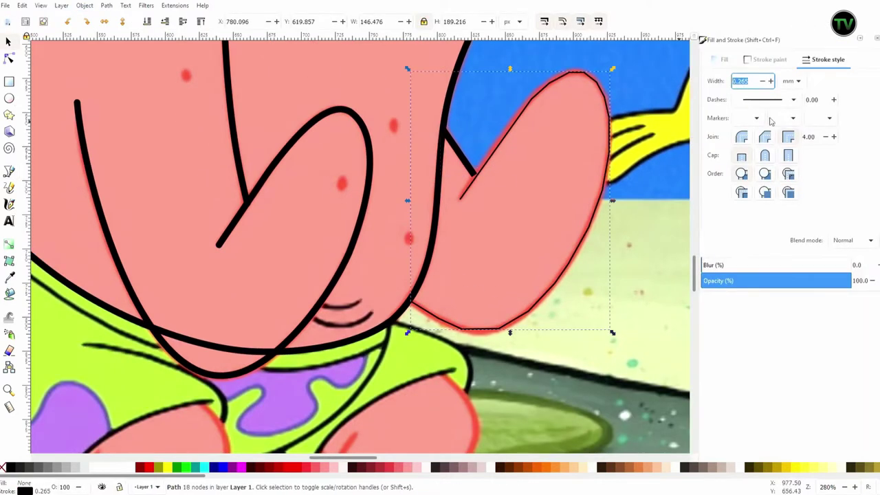
key(n)
key(ctrl+shift+f)
drag(520, 60, 583, 121)
key(Delete)
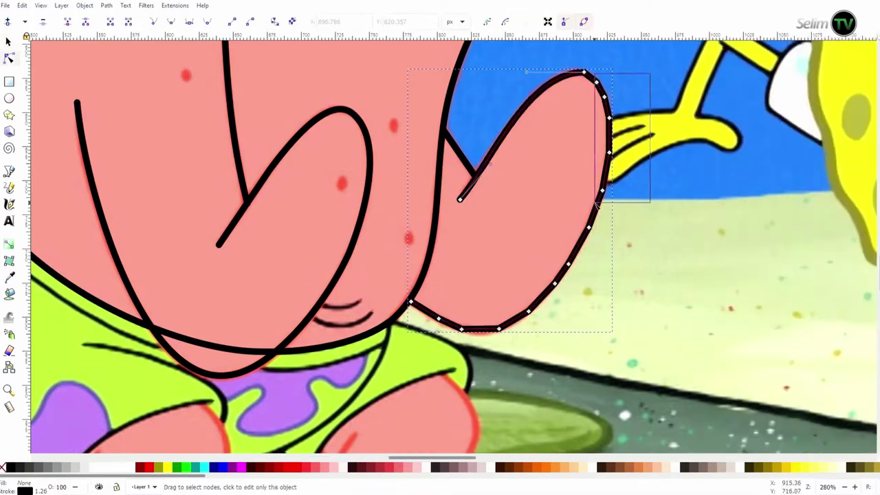
Drag the arm's top curve and lower-right bend to follow the reference
drag(515, 128, 488, 164)
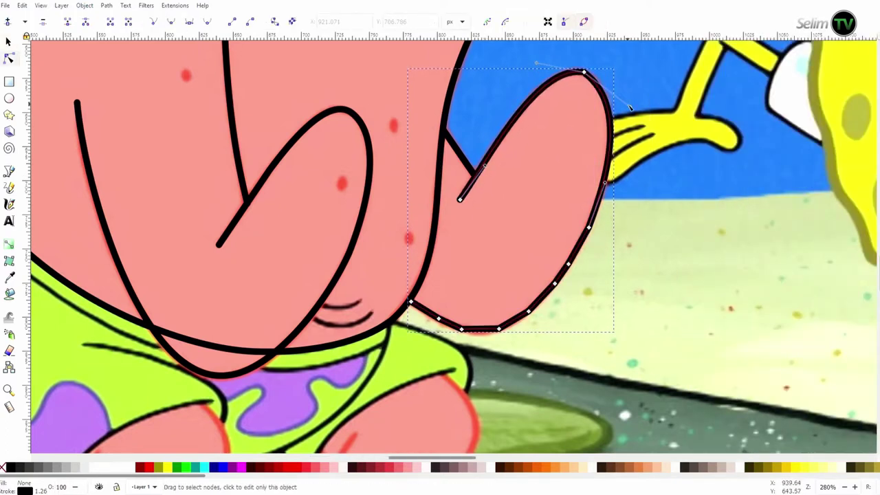
ctrl+scroll(471, 347, up, 3)
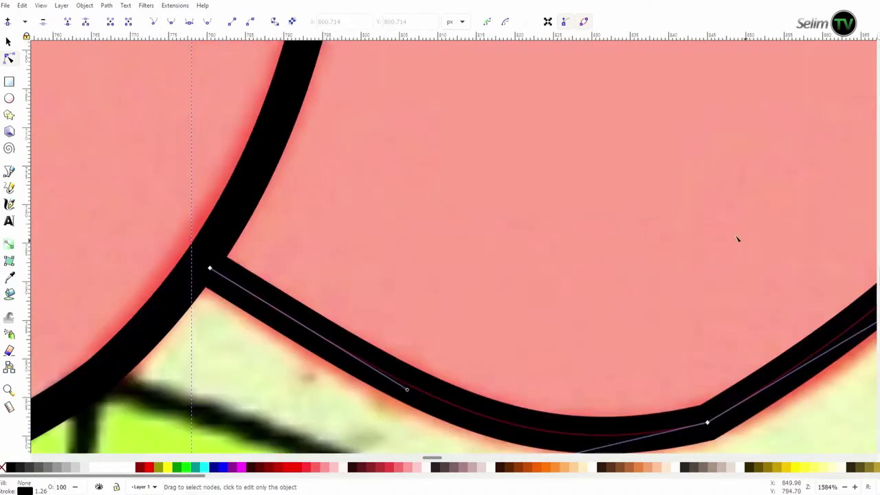
ctrl+scroll(737, 240, down, 3)
click(463, 220)
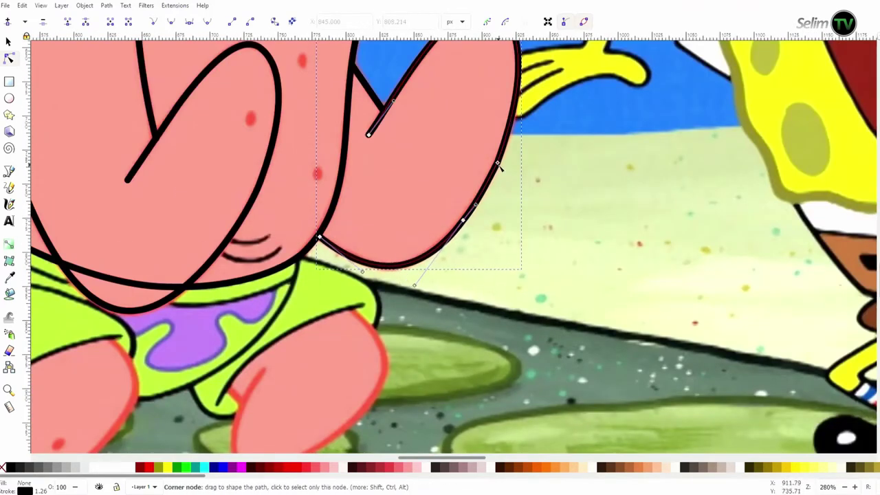
scroll(495, 207, up, 3)
drag(520, 186, 516, 180)
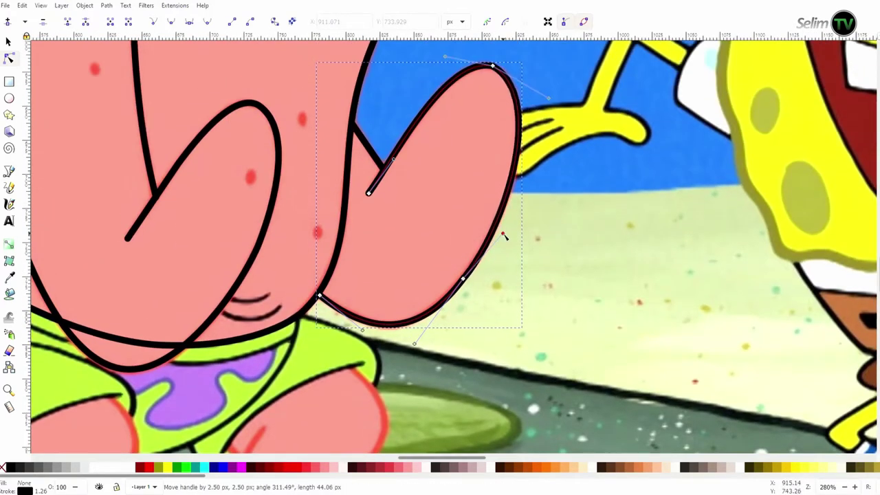
key(Escape)
Draw a small red dot over a chest freckle and soften it with blur and transparency
ctrl+scroll(399, 335, down, 5)
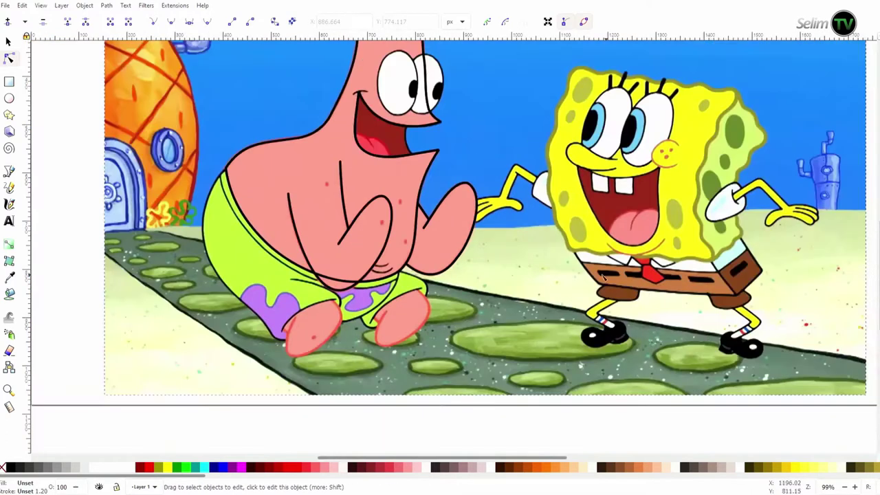
ctrl+scroll(206, 289, up, 3)
ctrl+scroll(308, 173, up, 2)
scroll(308, 172, down, 1)
click(216, 188)
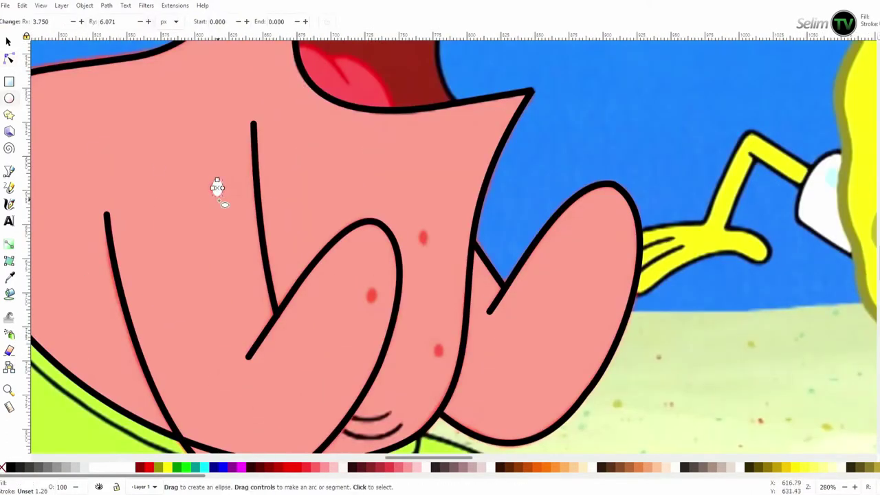
key(ctrl+shift+f)
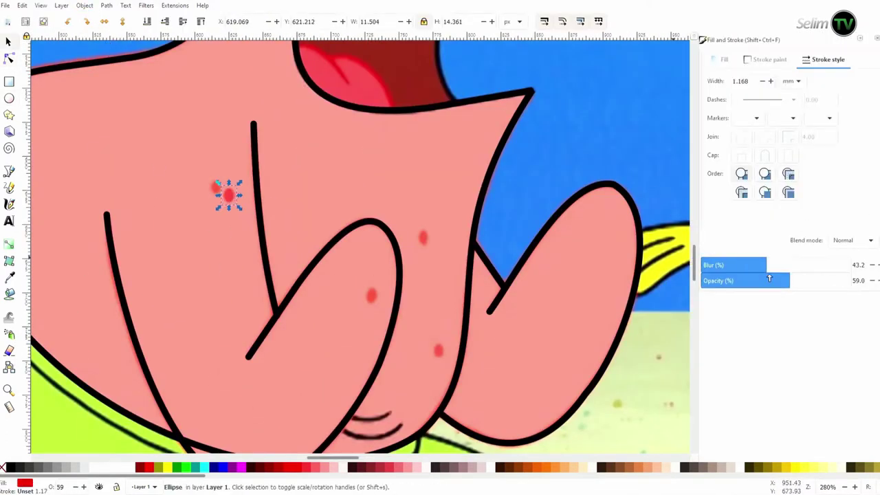
click(227, 195)
ctrl+scroll(384, 304, up, 2)
ctrl+scroll(313, 317, up, 4)
Move the red dot up-left onto the freckle and select both dots as one group
click(313, 316)
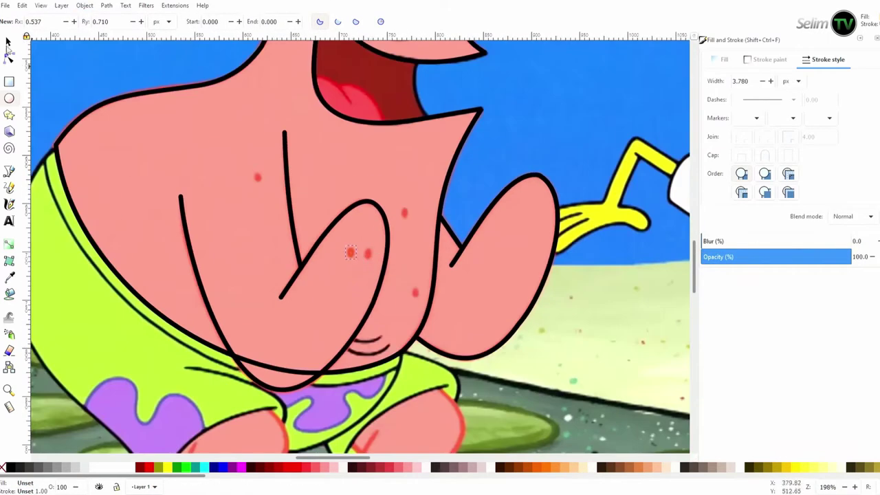
key(s)
drag(349, 249, 260, 200)
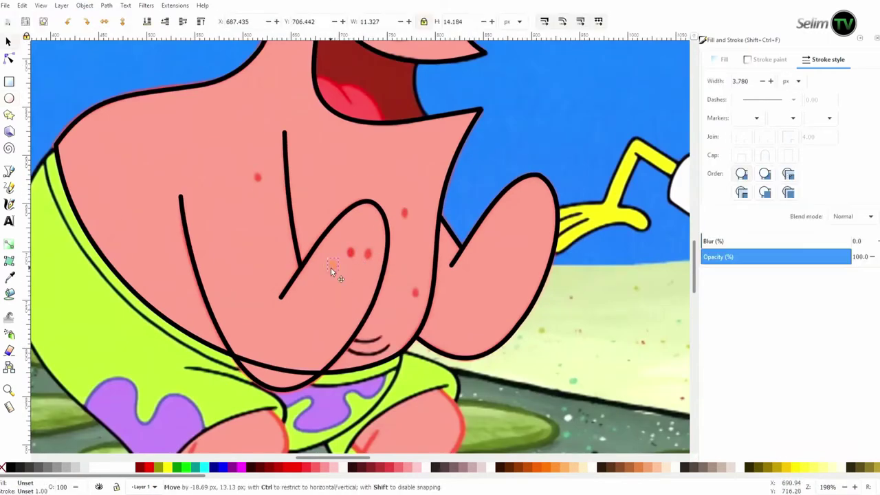
scroll(334, 273, up, 2)
scroll(347, 285, up, 3)
click(319, 275)
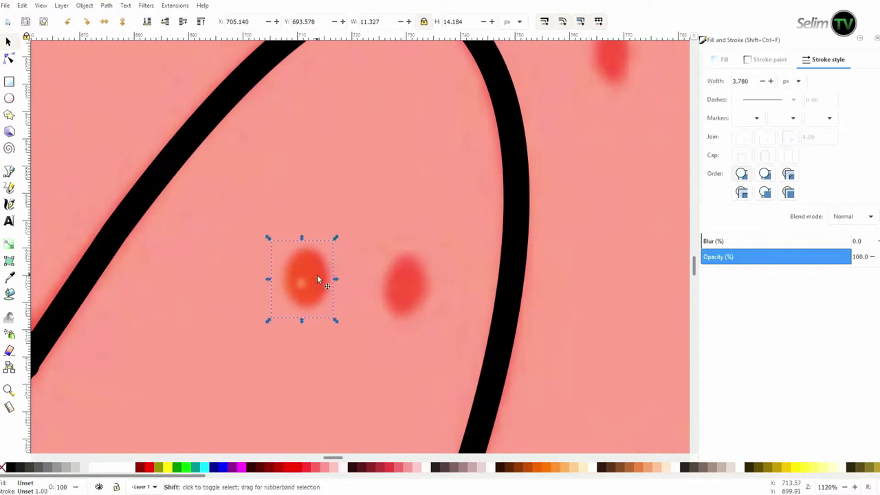
click(248, 271)
click(403, 287)
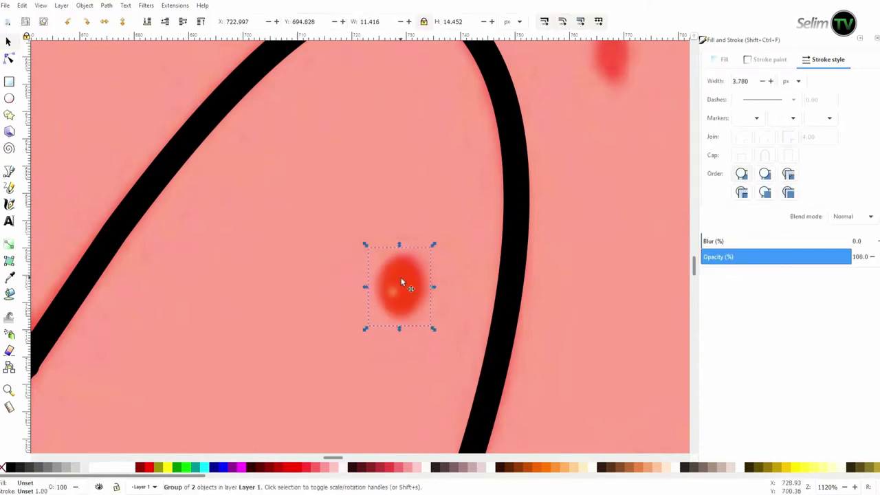
scroll(403, 287, down, 6)
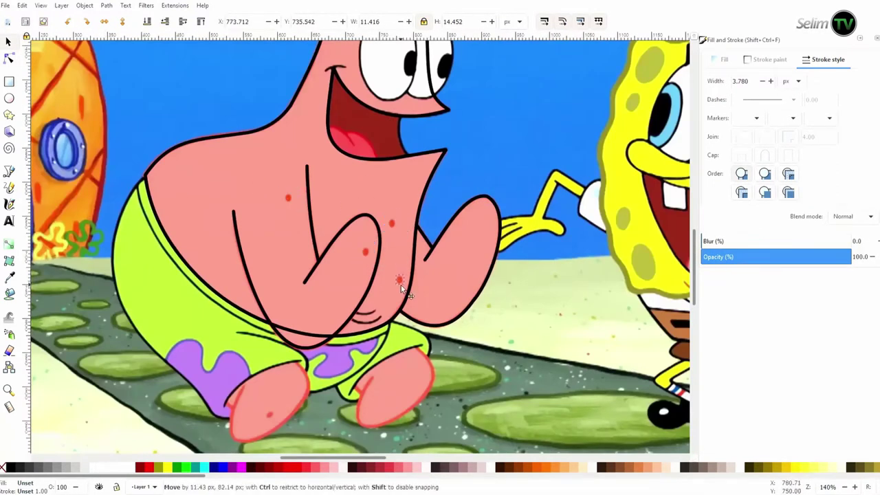
Trace the upper belly crease with the Pen tool and reshape its right tip
scroll(398, 358, up, 2)
scroll(399, 358, up, 3)
key(b)
click(339, 237)
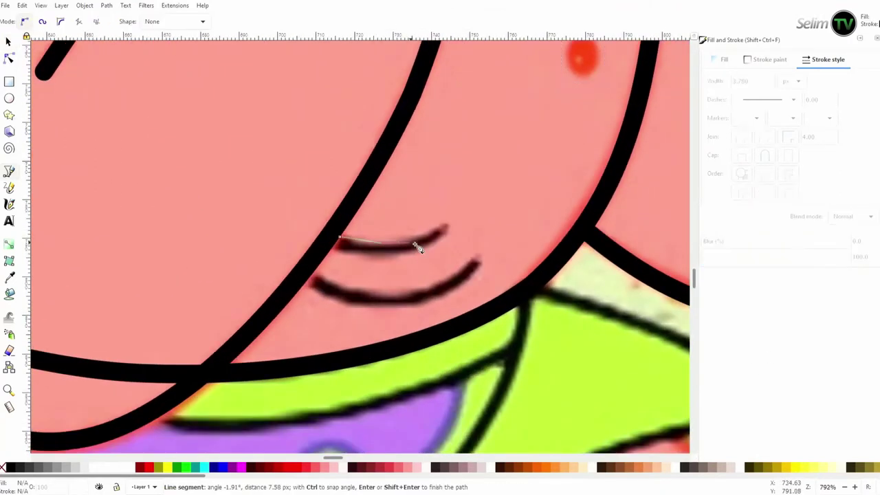
key(Return)
key(n)
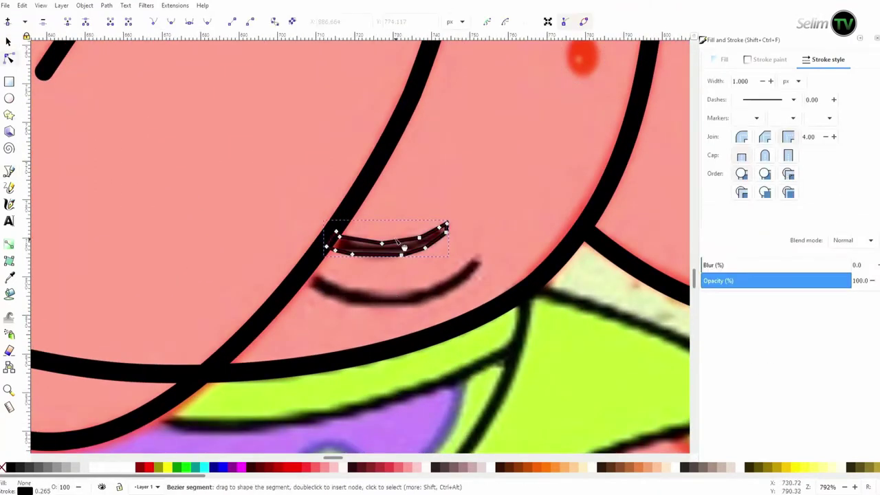
scroll(452, 231, up, 5)
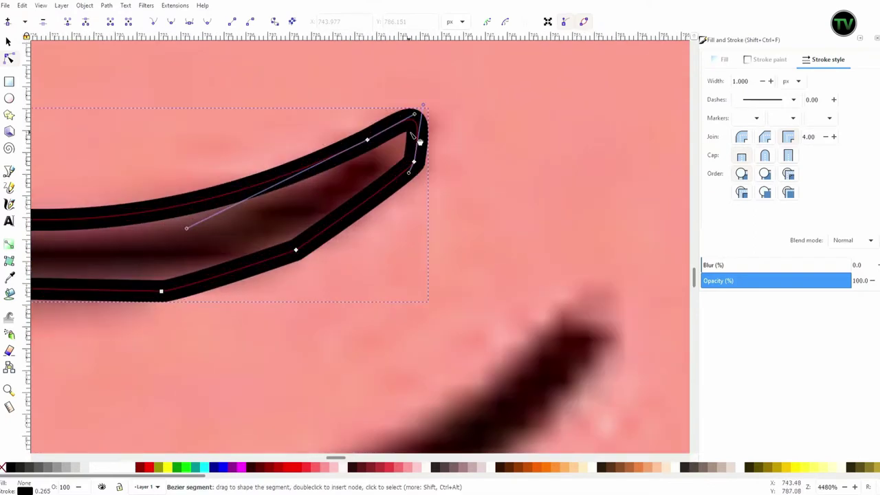
drag(418, 124, 375, 141)
scroll(320, 266, down, 3)
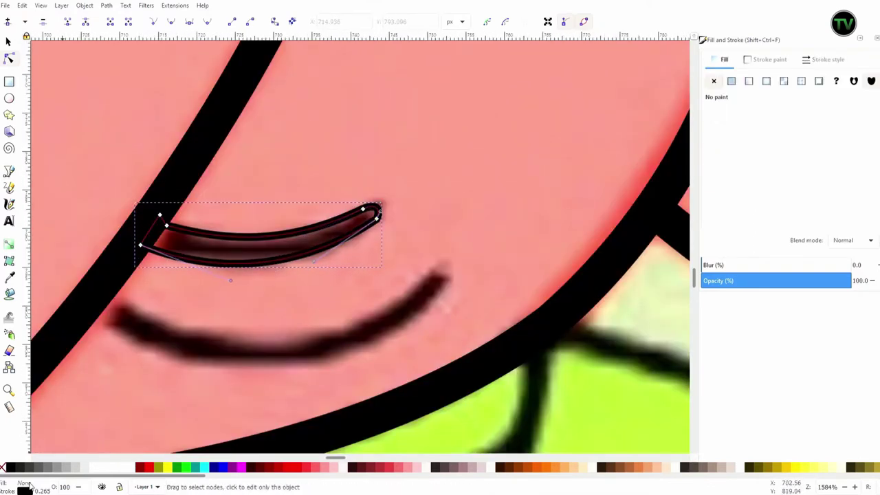
Fill the crease shape black and remove its outline stroke
click(15, 467)
shift+click(4, 467)
click(8, 41)
key(minus)
key(minus)
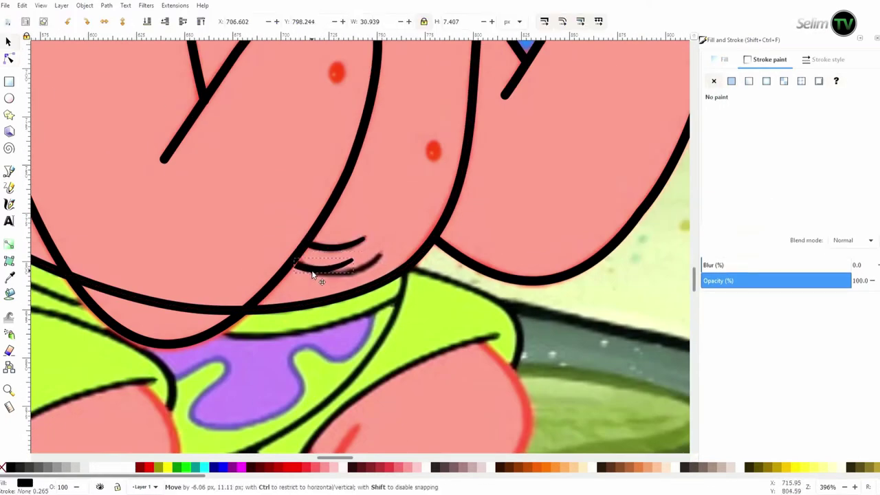
Lengthen the lower crease line by dragging its right end node
click(267, 294)
key(n)
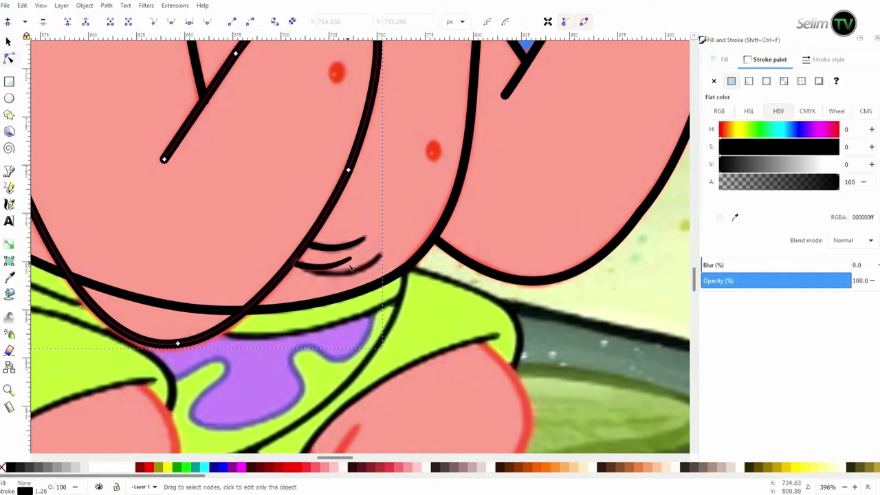
scroll(350, 268, up, 2)
click(337, 279)
drag(340, 269, 398, 261)
key(Escape)
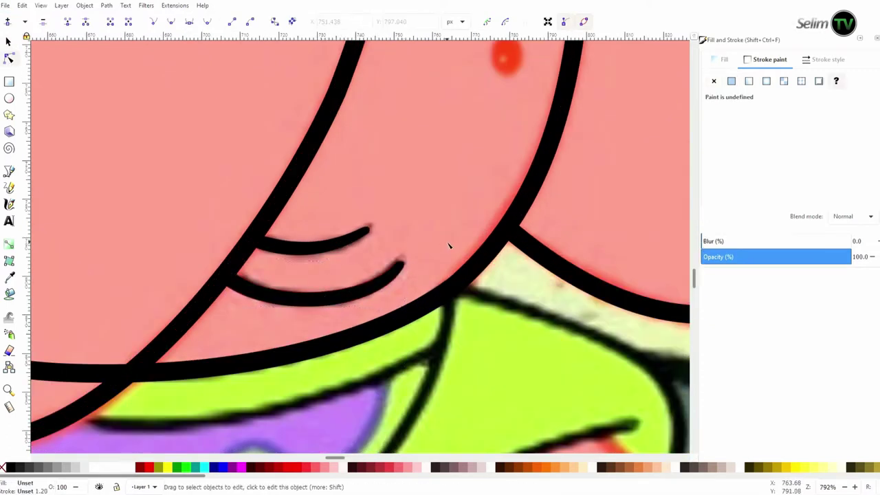
Return to the whole-scene view and select the grouped red dot
key(5)
scroll(385, 316, up, 3)
key(s)
click(385, 314)
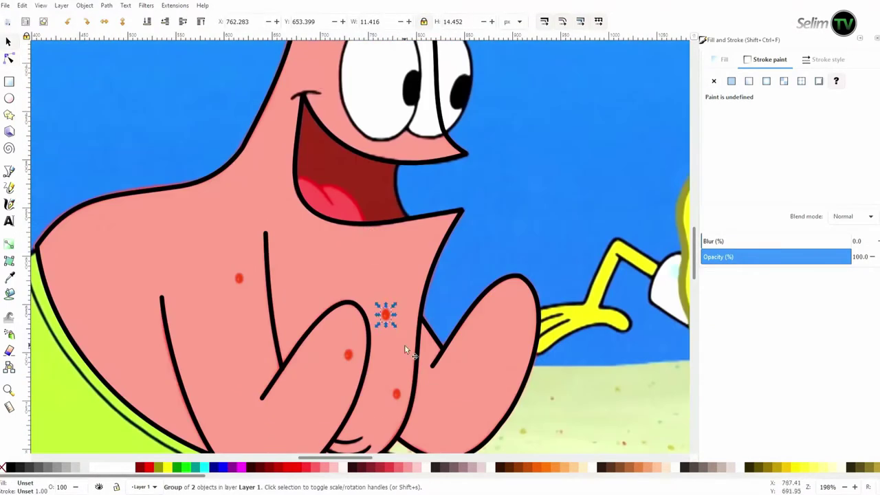
Drag the grouped red freckle pair to a new spot on the body
drag(385, 315, 340, 165)
scroll(339, 179, up, 5)
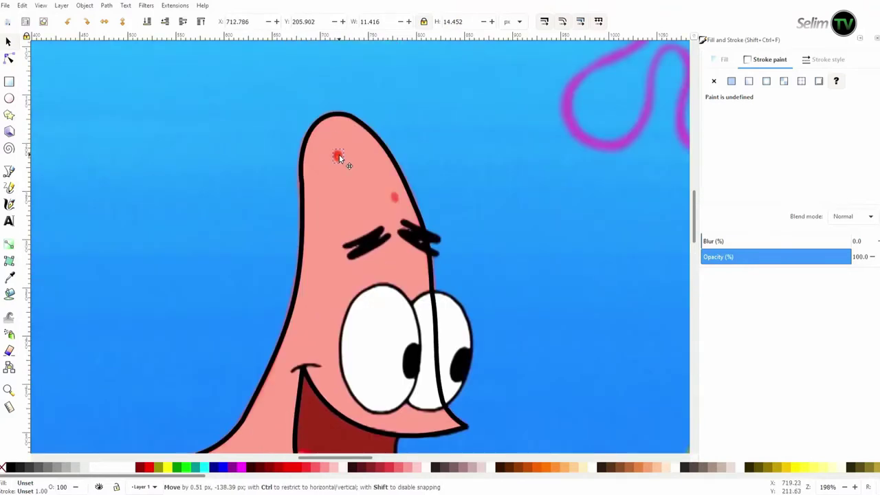
scroll(527, 196, down, 3)
Draw a dark rectangular bar, rotate it diagonally and fit it over the left eyebrow
key(r)
drag(239, 141, 254, 223)
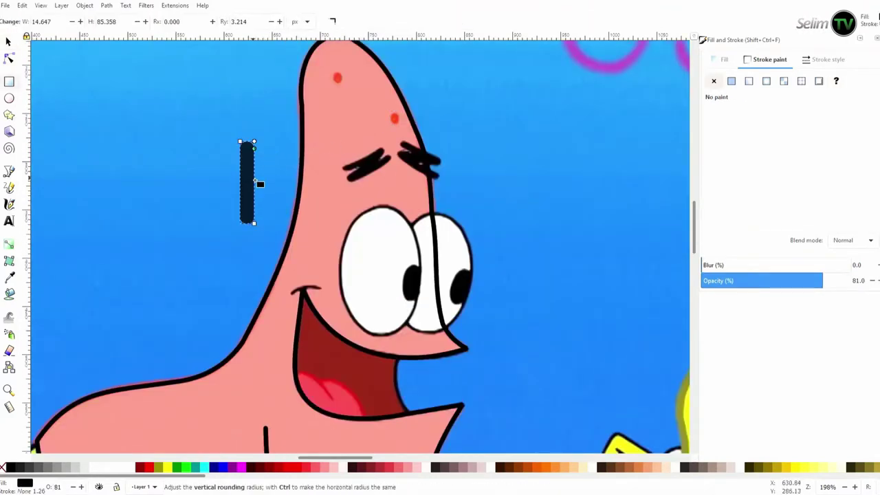
key(s)
click(244, 171)
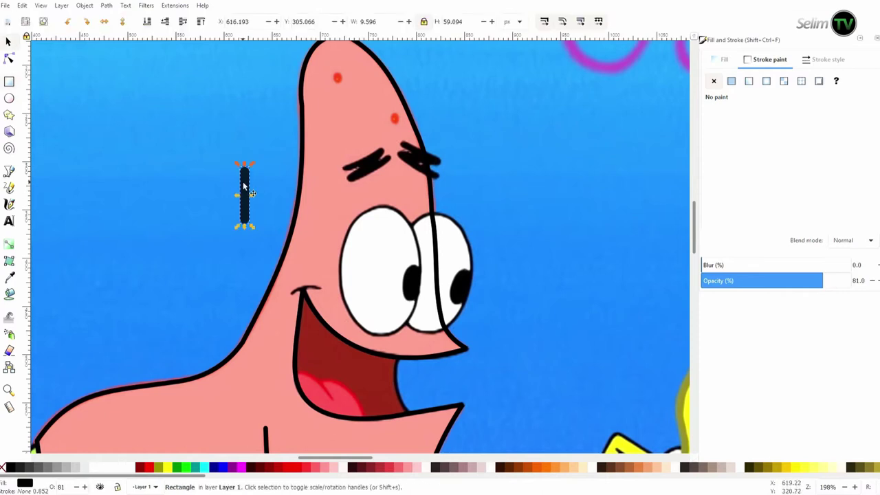
drag(248, 161, 272, 196)
drag(244, 196, 361, 156)
scroll(372, 159, up, 3)
drag(416, 138, 404, 141)
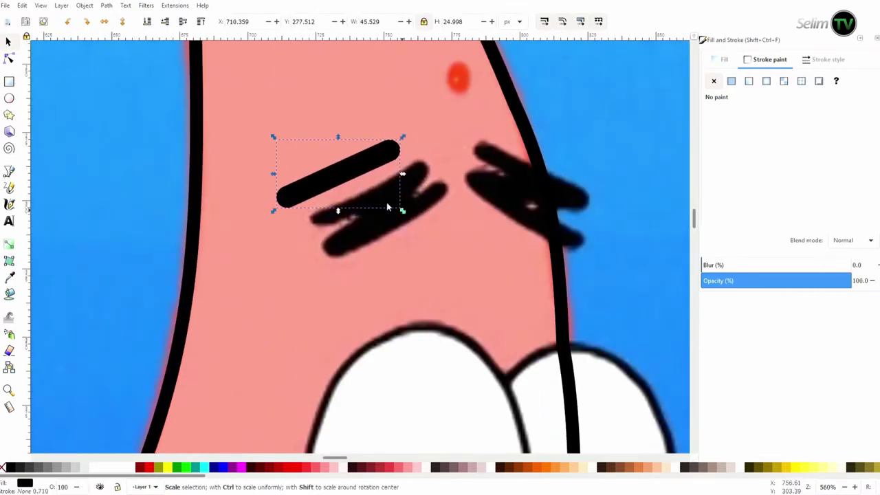
drag(358, 176, 361, 151)
Make the bar semi-transparent, move it onto the lower eyebrow and fit its corners
key(n)
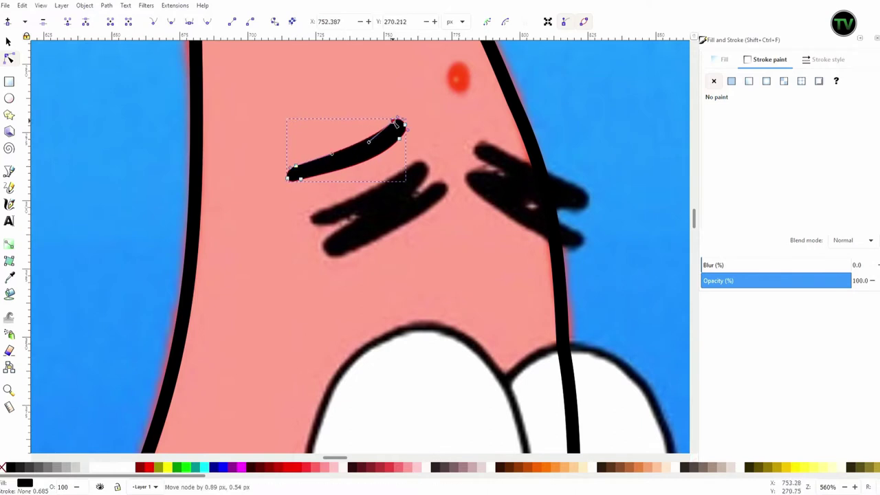
key(s)
drag(361, 198, 383, 235)
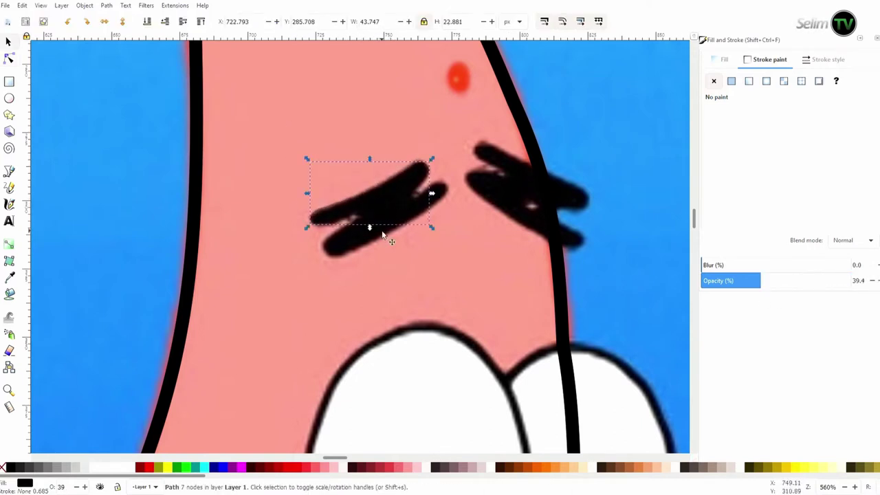
key(n)
key(plus)
key(plus)
drag(477, 86, 467, 84)
drag(475, 141, 466, 131)
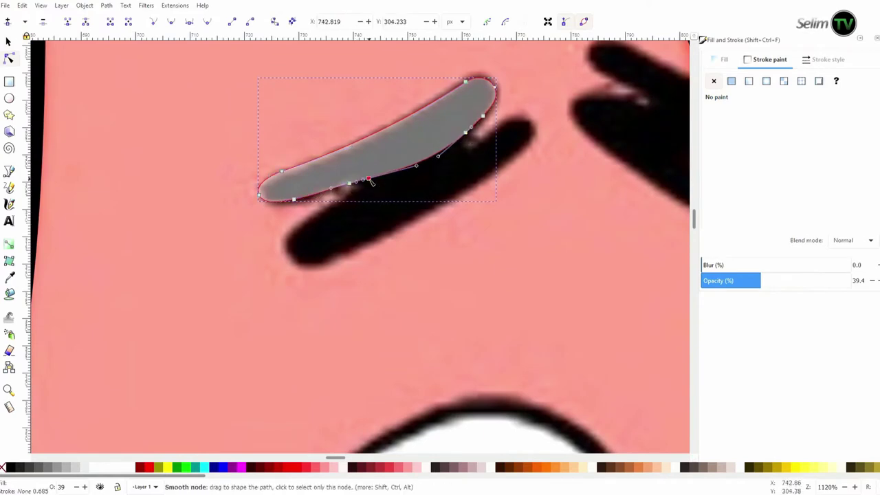
drag(371, 182, 372, 189)
drag(469, 135, 470, 136)
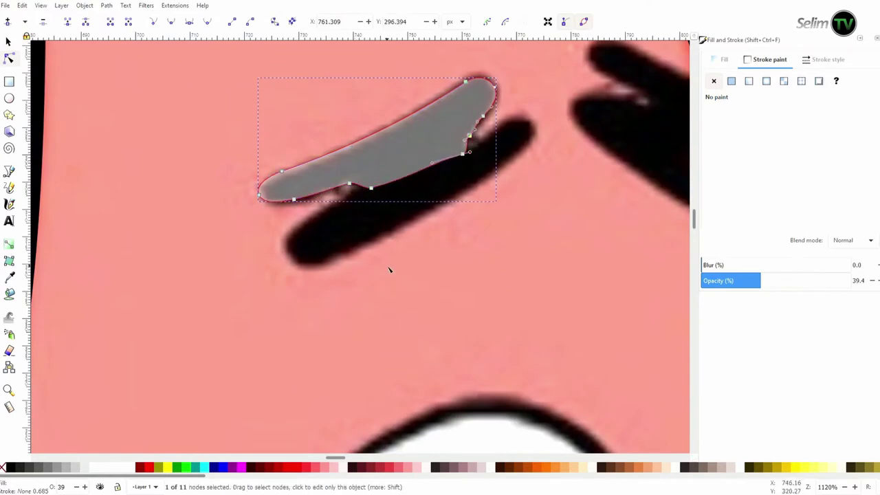
Form the shape's second prong, extend its long lower arm and add an edge node
drag(370, 197, 359, 218)
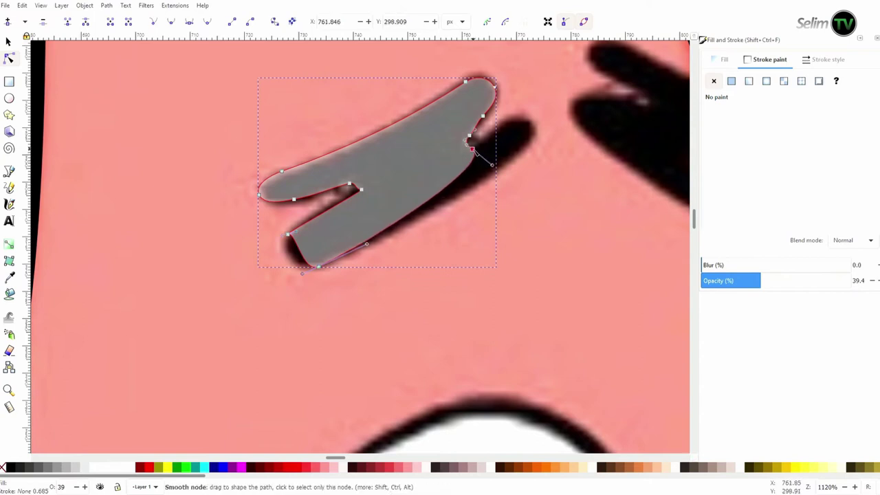
mouse_move(465, 155)
mouse_down()
mouse_move(479, 163)
mouse_move(528, 146)
mouse_up()
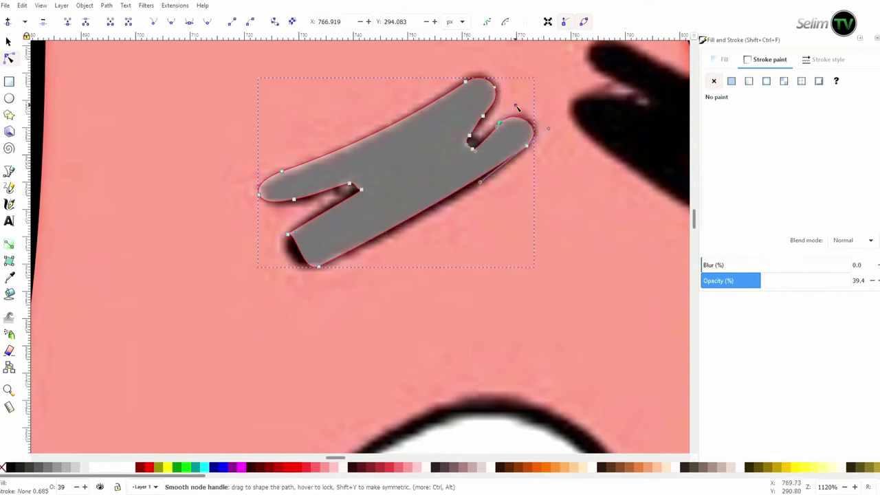
double_click(316, 218)
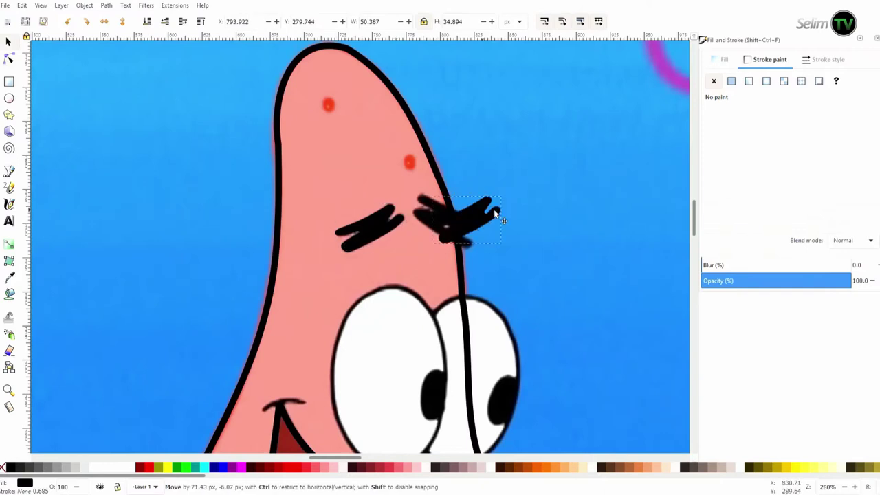
Move the shape onto the other eyebrow and reshape its notches and left lobe
drag(494, 209, 464, 225)
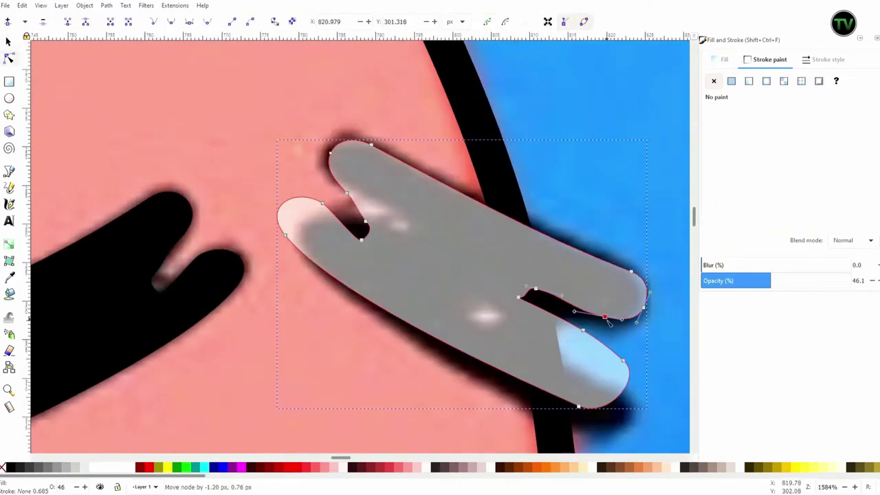
drag(575, 334, 576, 336)
drag(371, 218, 334, 203)
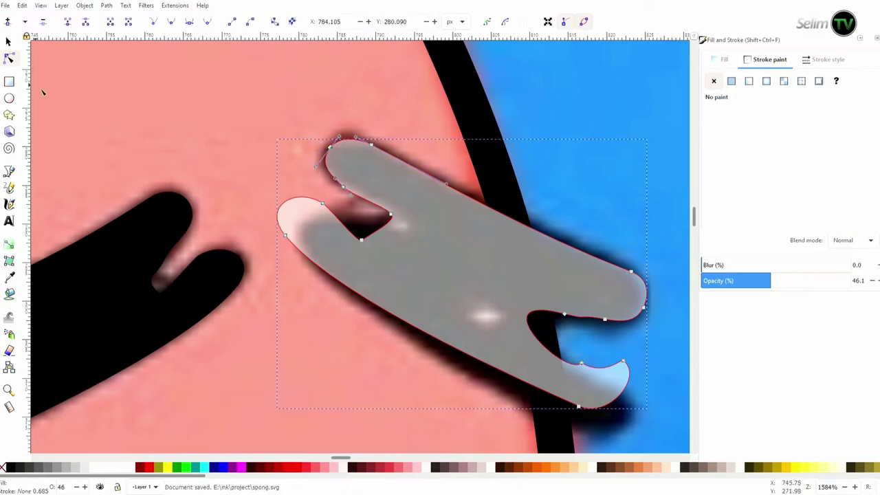
drag(362, 242, 352, 216)
drag(284, 230, 302, 237)
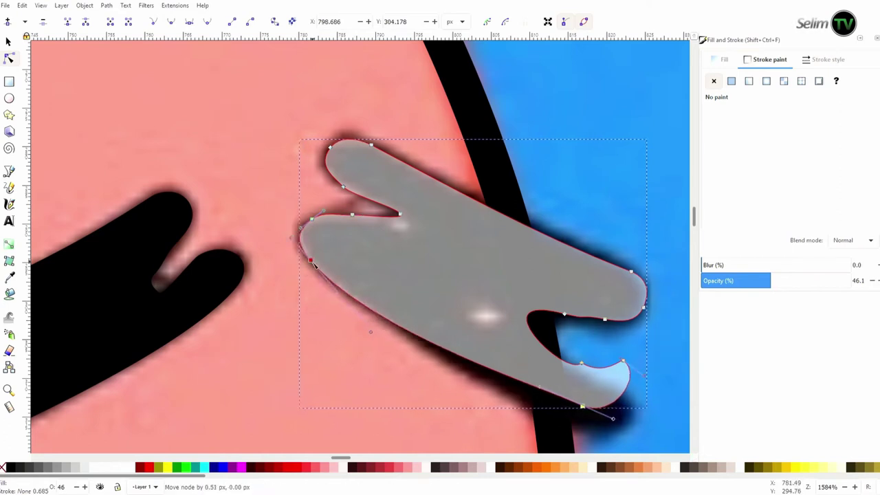
scroll(339, 300, down, 3)
drag(339, 300, 373, 261)
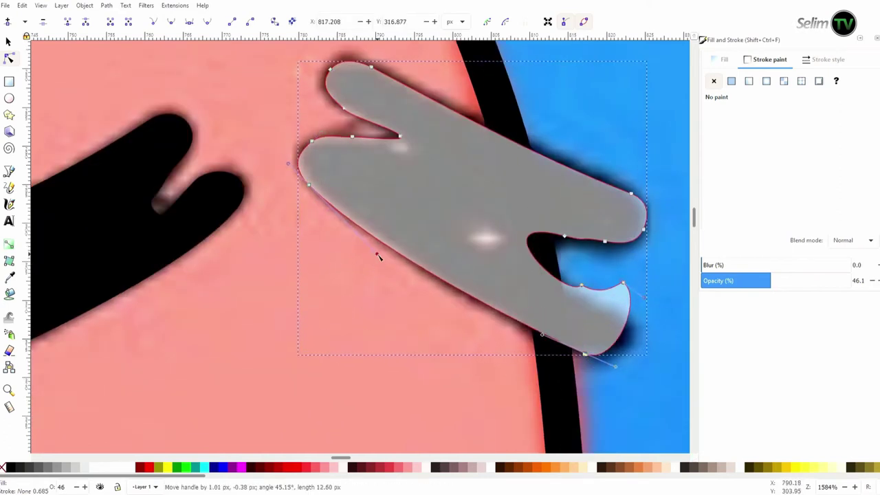
Reshape the curve of the notch between the lower-right lobes
click(581, 290)
drag(590, 242, 585, 240)
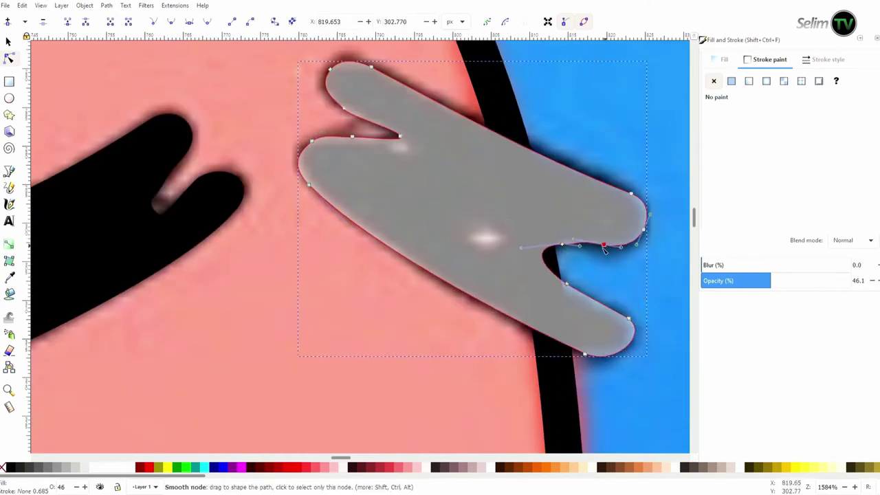
scroll(546, 279, down, 2)
scroll(464, 291, down, 2)
scroll(401, 202, down, 4)
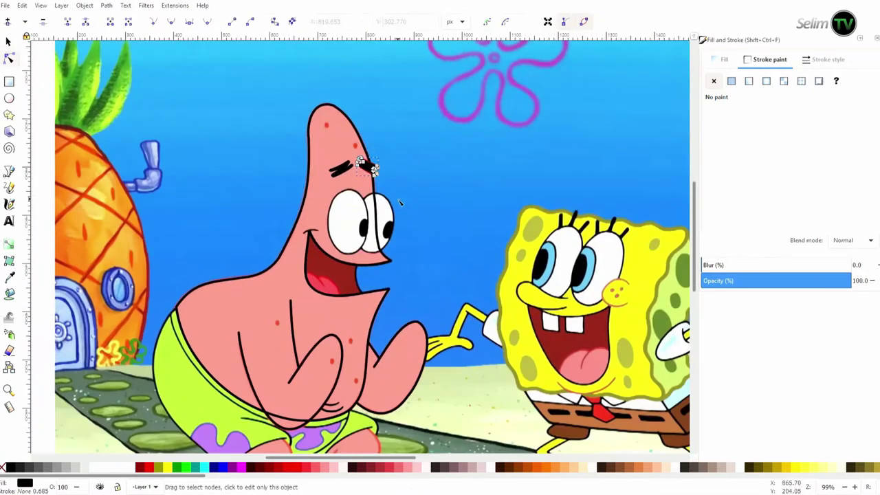
scroll(361, 242, up, 3)
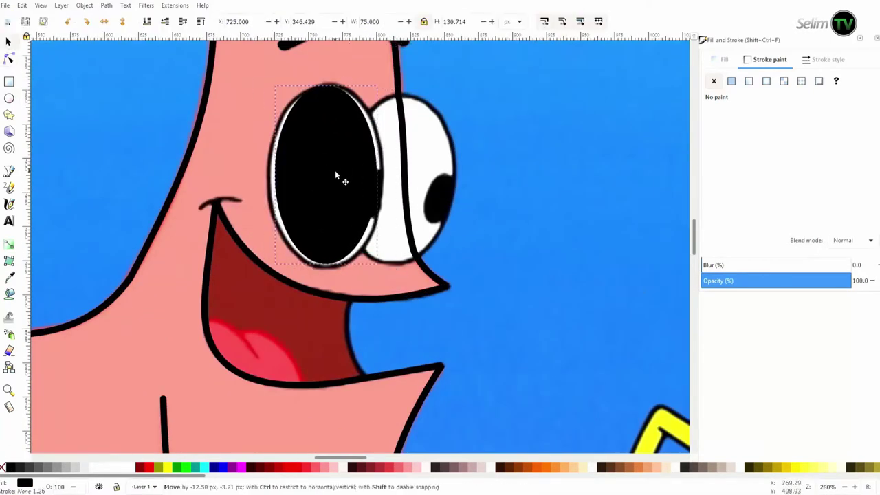
Size the ellipse over the front eye at lower opacity and move its right node onto the outline
drag(338, 177, 330, 271)
drag(277, 174, 270, 180)
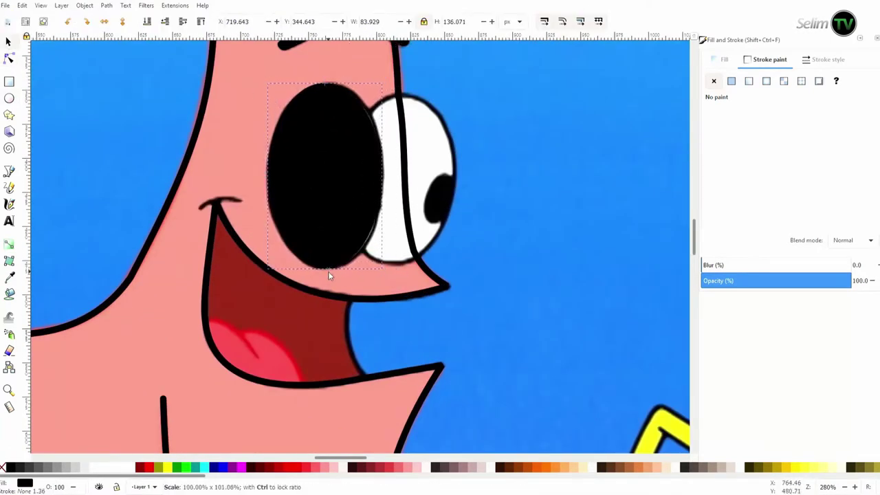
drag(330, 275, 328, 274)
key(n)
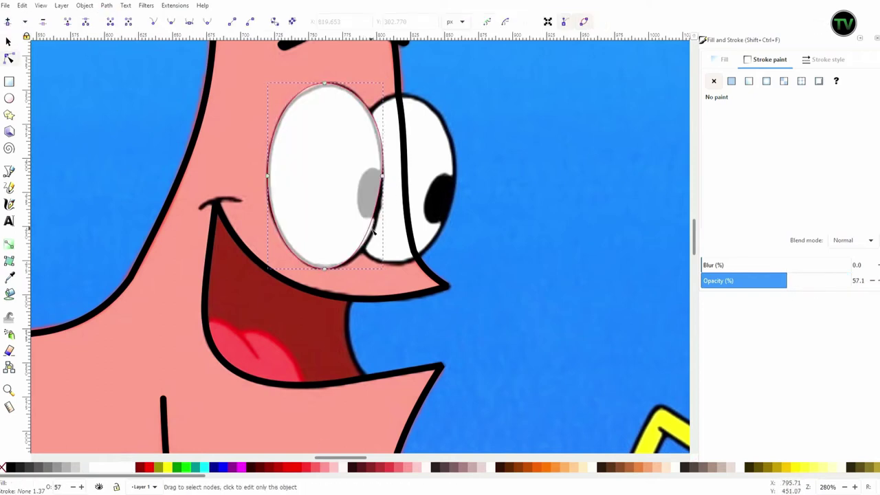
drag(383, 180, 386, 170)
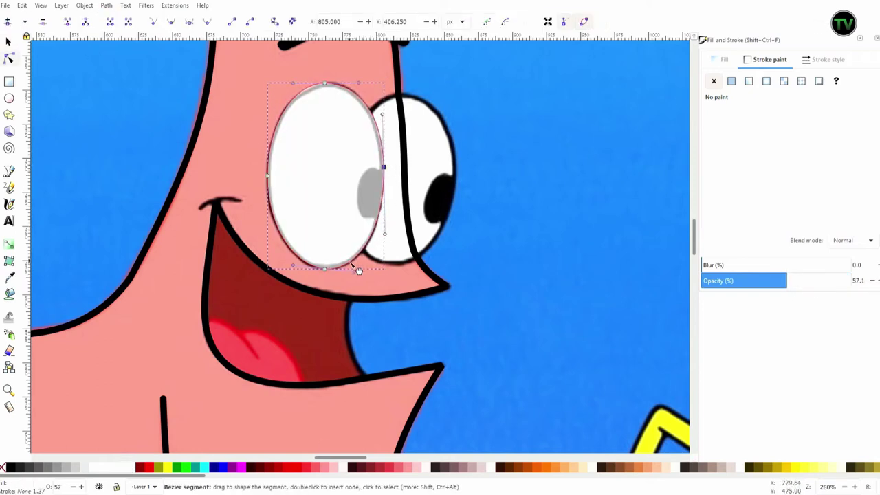
Refine the eye ellipse's overall size and nodes against the reference eye outline
ctrl+scroll(286, 237, up, 3)
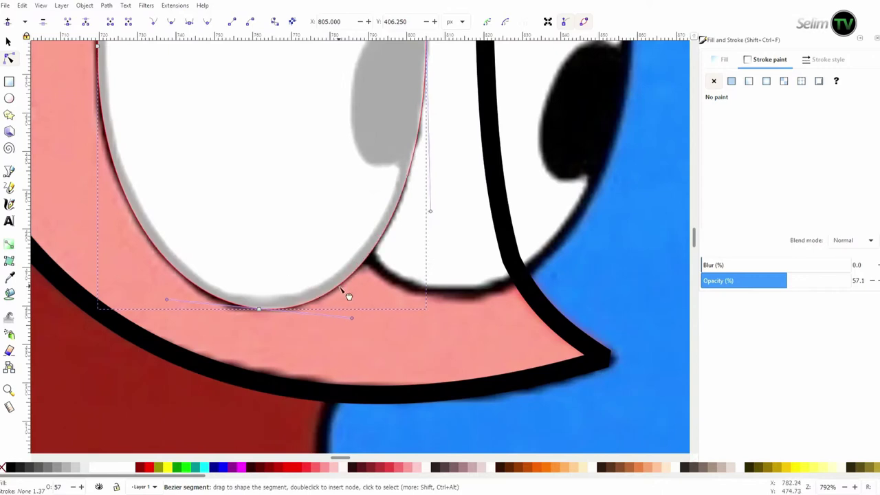
scroll(346, 291, up, 5)
scroll(263, 232, down, 4)
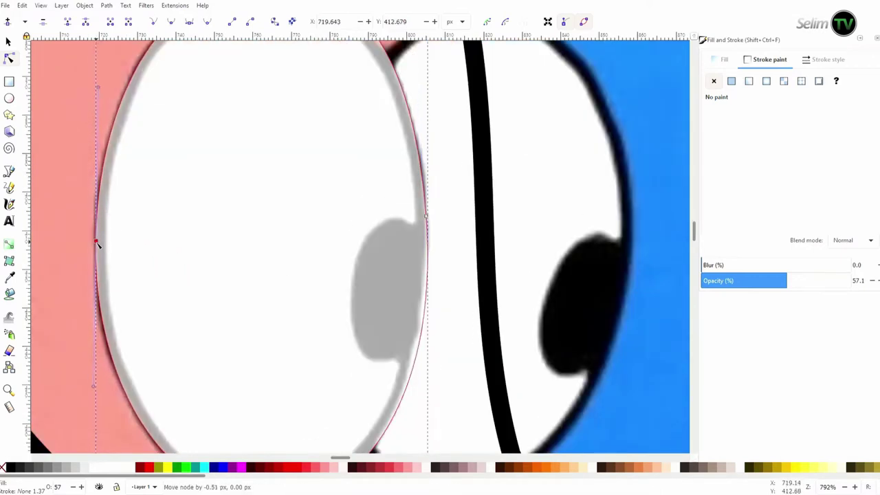
scroll(263, 231, down, 4)
drag(262, 389, 264, 390)
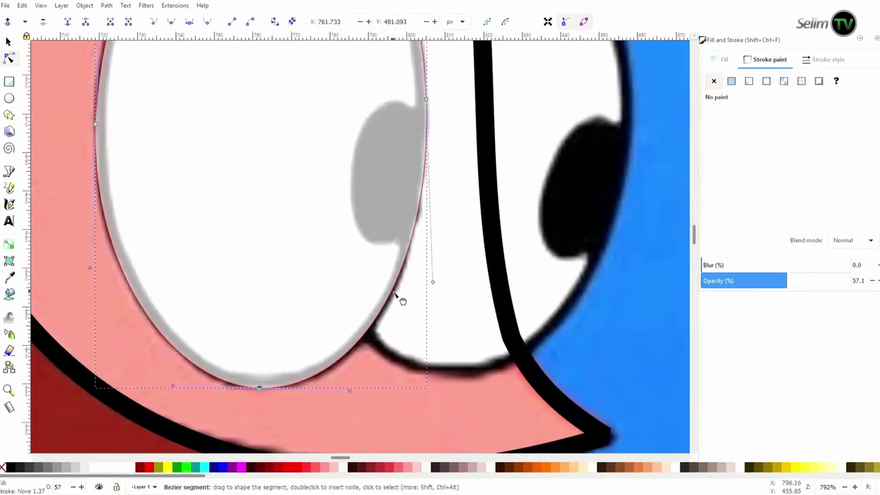
scroll(275, 207, up, 8)
key(s)
scroll(337, 209, down, 5)
scroll(433, 333, up, 5)
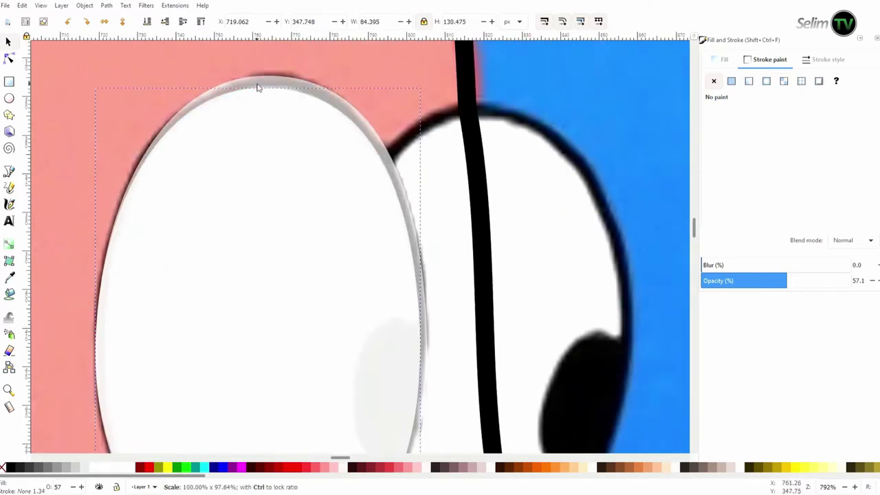
drag(431, 300, 424, 305)
scroll(415, 289, down, 4)
key(n)
scroll(411, 247, up, 4)
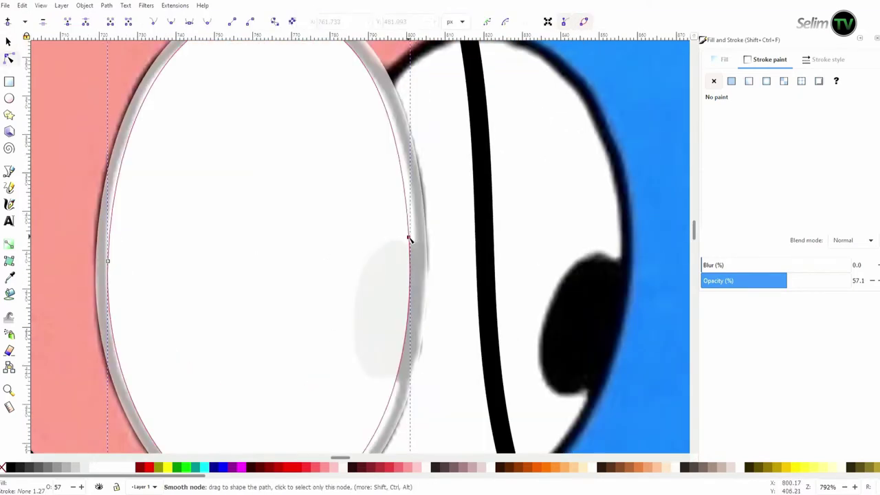
scroll(371, 199, down, 4)
scroll(443, 222, down, 3)
Undo the last opacity change and node edit on the eye ellipse
click(745, 288)
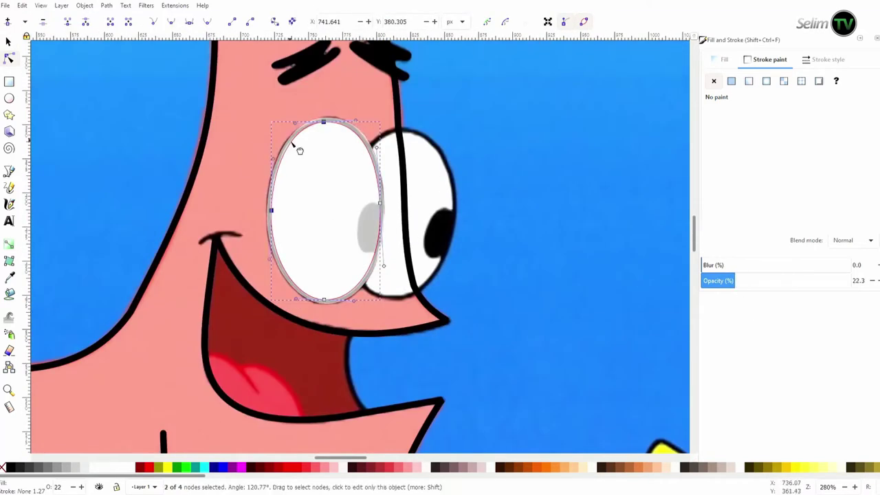
scroll(300, 150, up, 2)
key(ctrl+z)
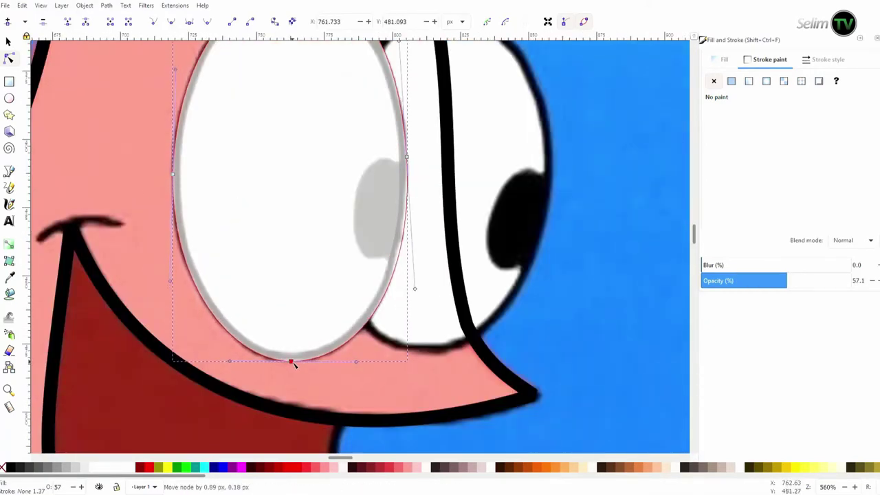
scroll(259, 239, up, 4)
scroll(361, 101, down, 3)
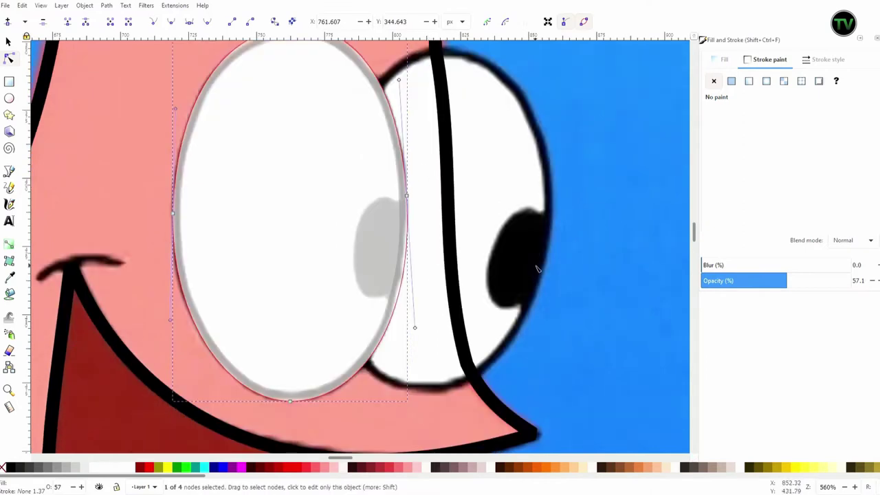
scroll(309, 206, up, 1)
key(ctrl+z)
key(s)
Nudge the grey pupil shape into position and stretch it slightly wider
drag(291, 81, 295, 130)
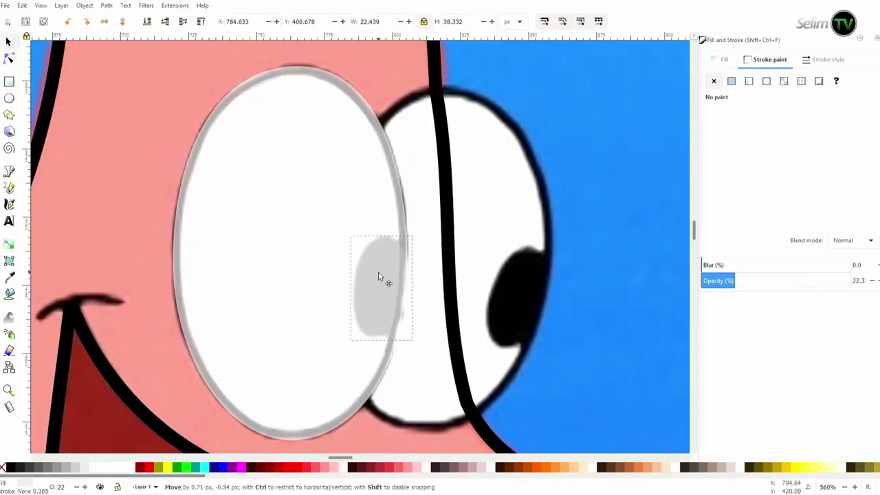
drag(405, 286, 411, 286)
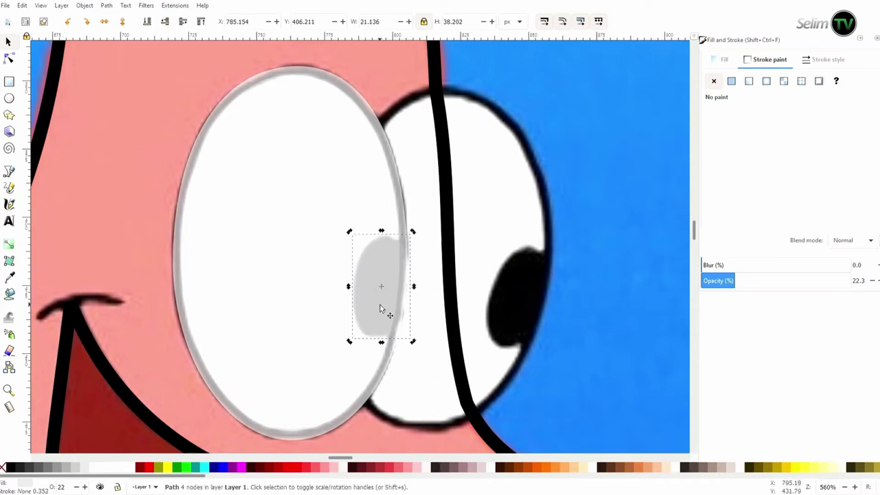
mouse_move(735, 281)
mouse_down()
mouse_move(718, 303)
mouse_move(723, 311)
mouse_up()
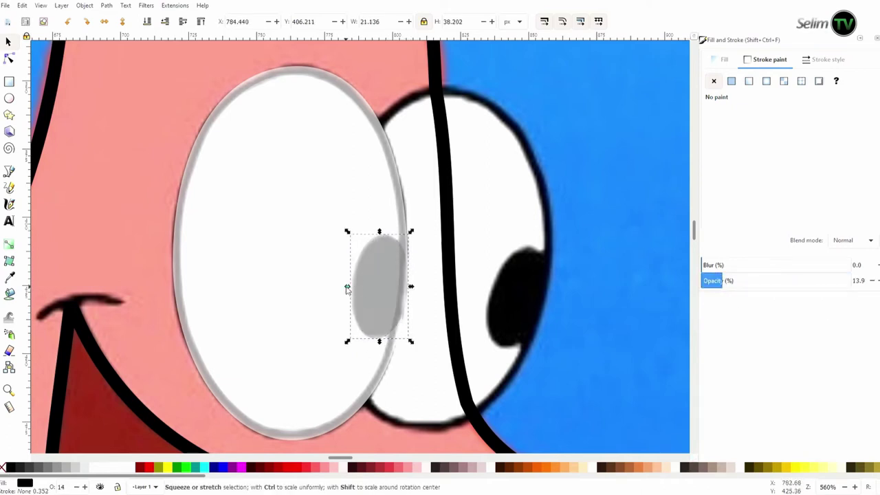
Fill the eyeball white and raise the pupil's opacity so it shows solid black
key(Escape)
click(300, 128)
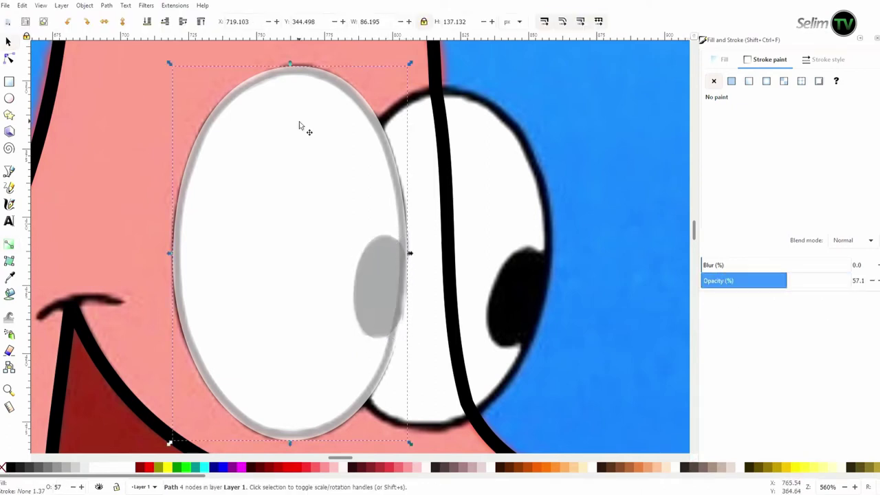
click(136, 470)
click(387, 289)
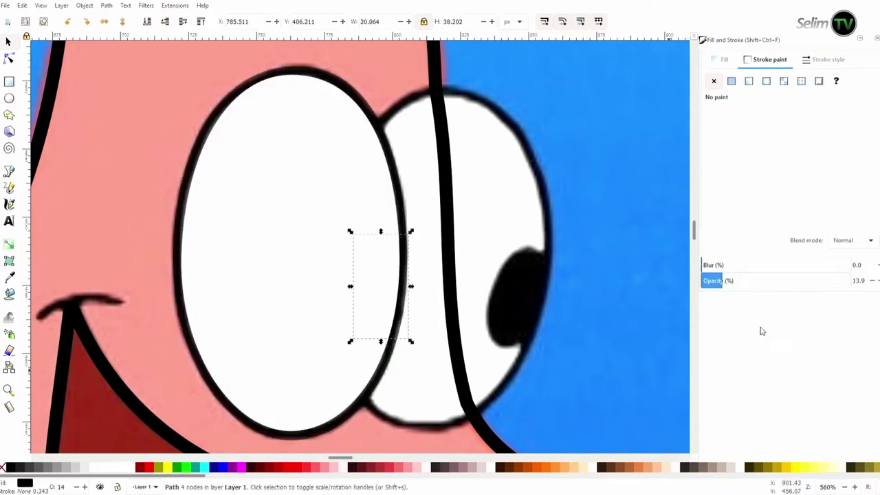
drag(756, 280, 852, 281)
Zoom in and out around the pupil, checking its nodes against the eye
key(plus)
key(plus)
key(plus)
key(n)
scroll(477, 311, down, 4)
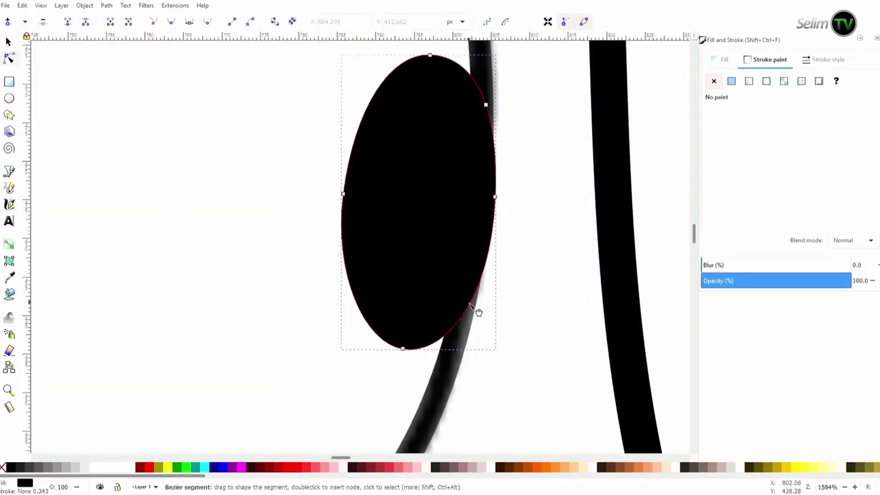
key(minus)
key(minus)
key(minus)
key(minus)
key(minus)
key(plus)
key(plus)
key(plus)
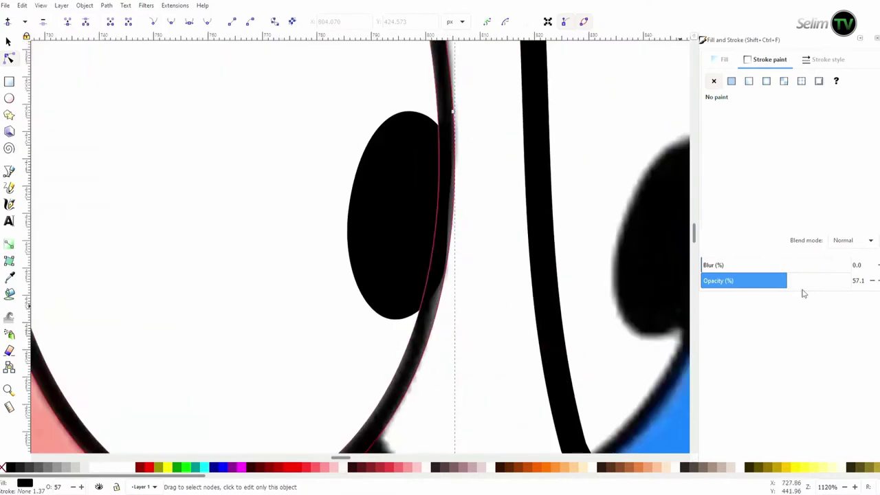
key(minus)
key(minus)
key(minus)
key(minus)
key(minus)
key(minus)
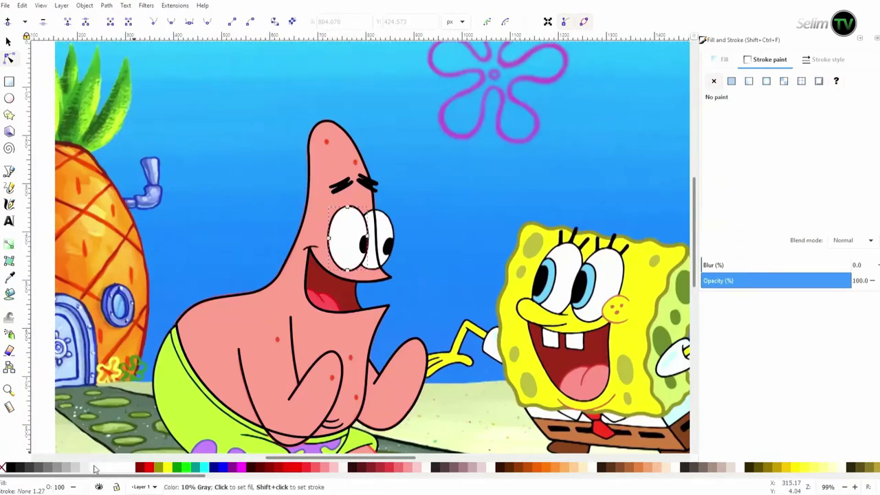
key(plus)
key(plus)
key(plus)
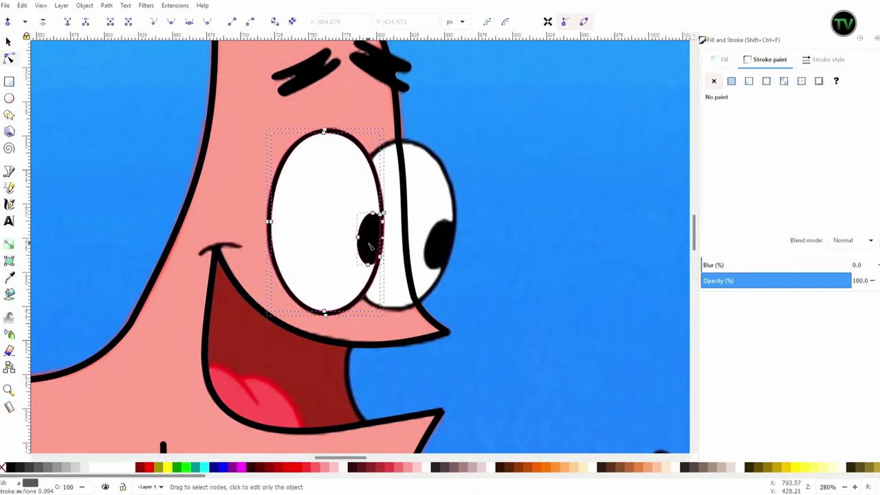
Duplicate the finished eye and pupil and fit a translucent, shrunken copy over the second eye
key(ctrl+d)
drag(338, 197, 413, 209)
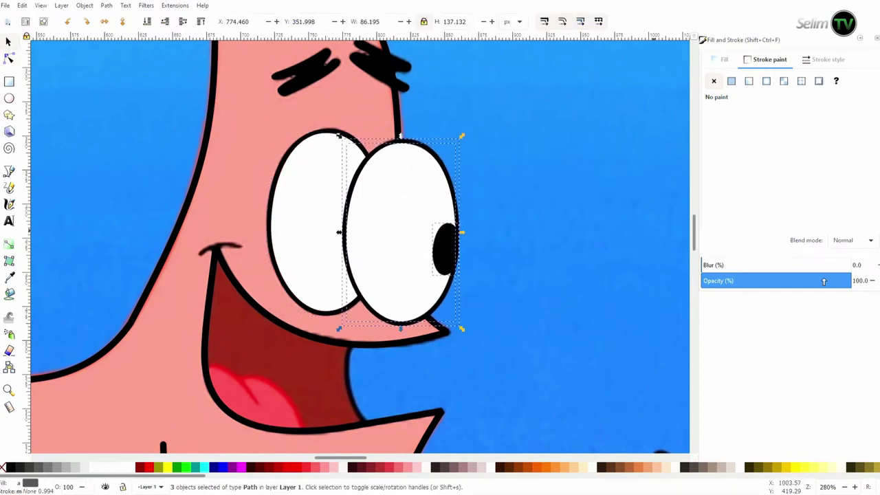
drag(824, 281, 786, 281)
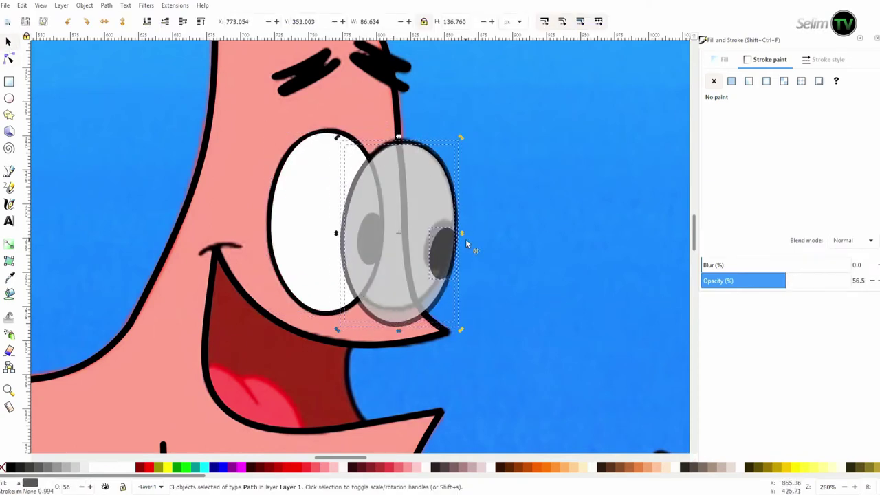
drag(460, 330, 453, 310)
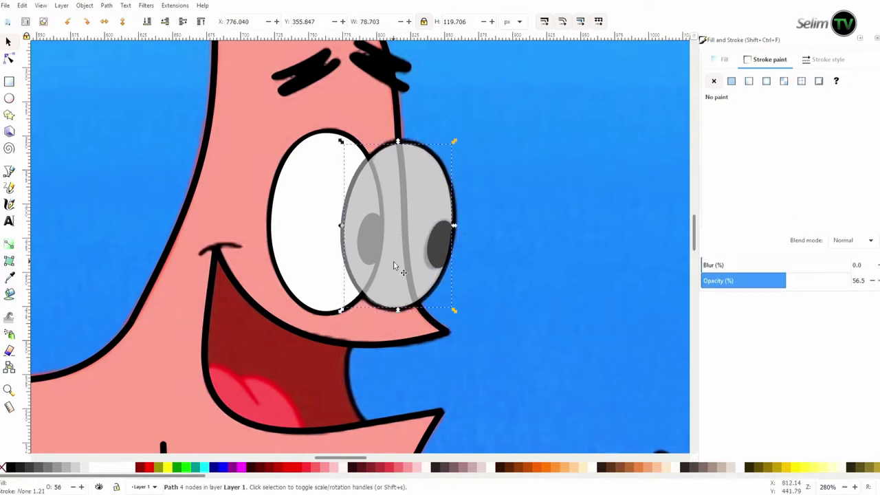
Resize the copied pupil to match the second eye's reference
click(437, 255)
key(plus)
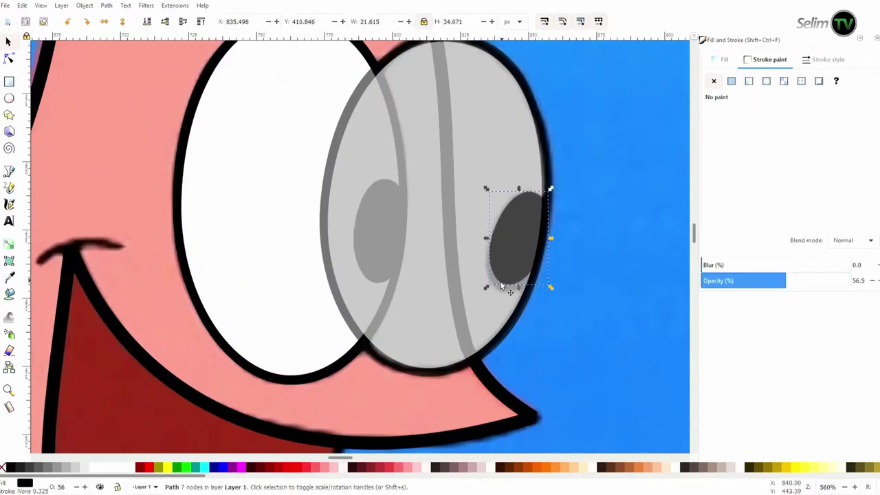
drag(486, 288, 483, 294)
click(523, 344)
drag(786, 281, 731, 281)
click(486, 252)
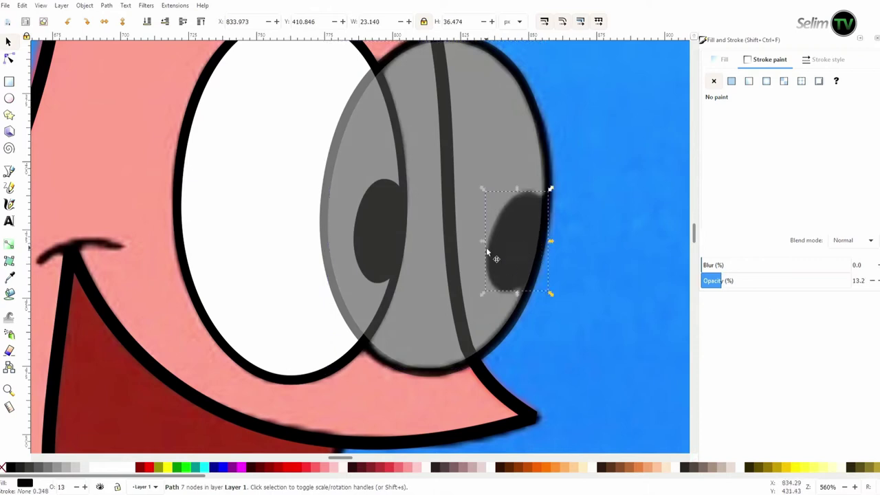
drag(517, 187, 518, 202)
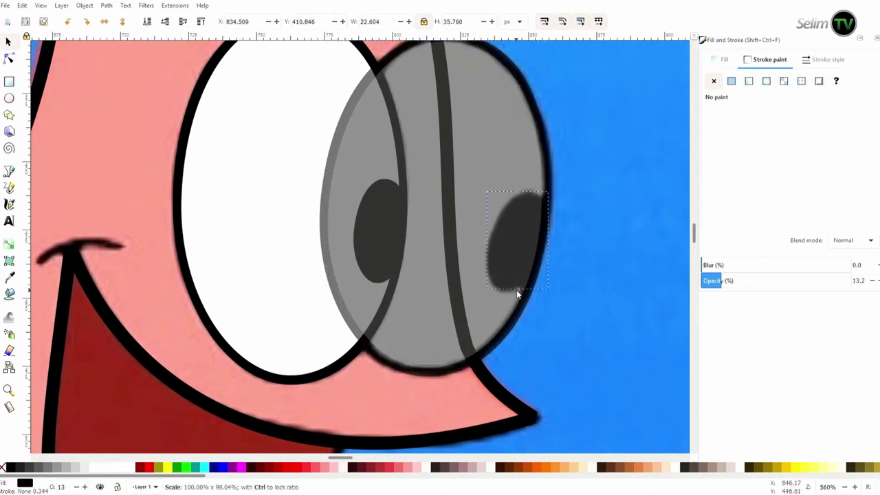
Undo the last eye change and zoom out to the whole picture
key(minus)
click(415, 147)
key(ctrl+z)
key(ctrl+z)
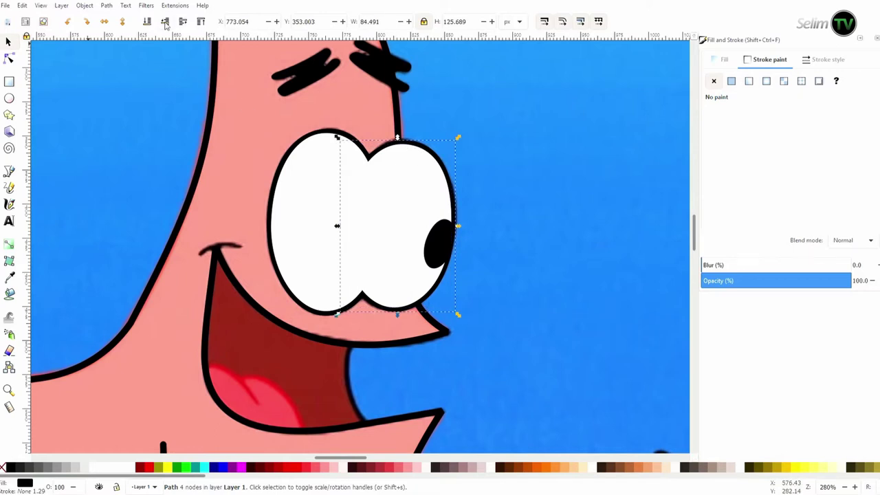
key(minus)
key(minus)
click(541, 155)
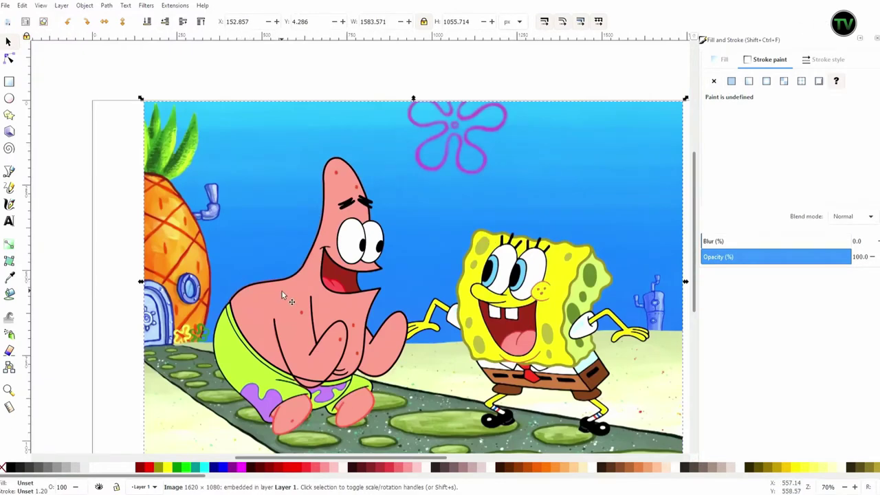
Draw a path along the right inner edge of Patrick's mouth
scroll(296, 295, up, 7)
key(b)
click(332, 216)
key(Return)
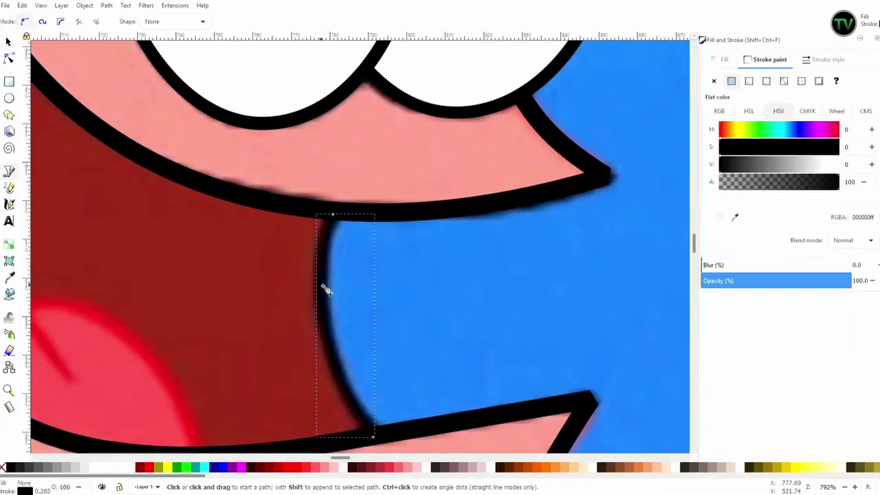
key(s)
key(Escape)
key(b)
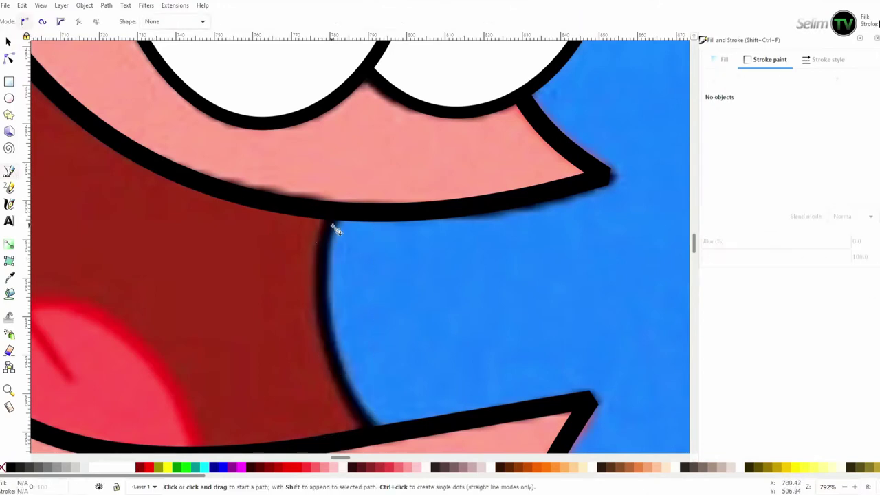
key(Return)
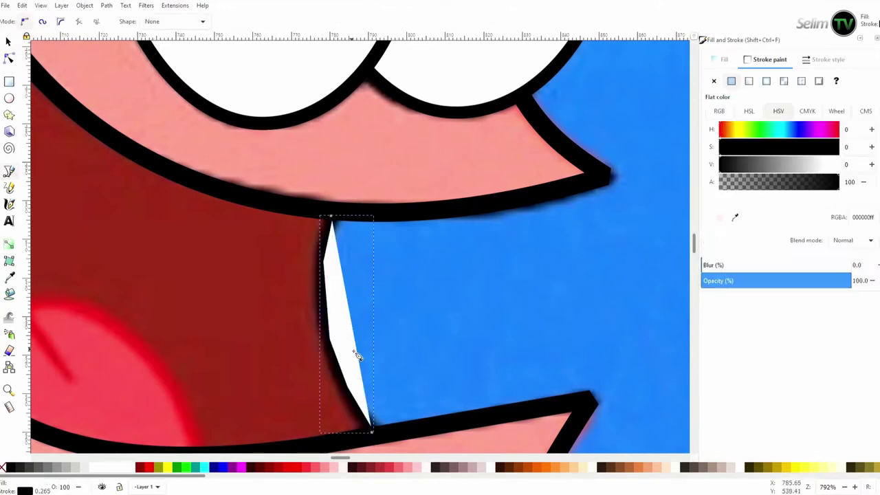
Give the mouth line no fill and a black stroke, and bend it along the mouth edge
click(4, 468)
shift+click(135, 468)
key(n)
drag(327, 332, 332, 331)
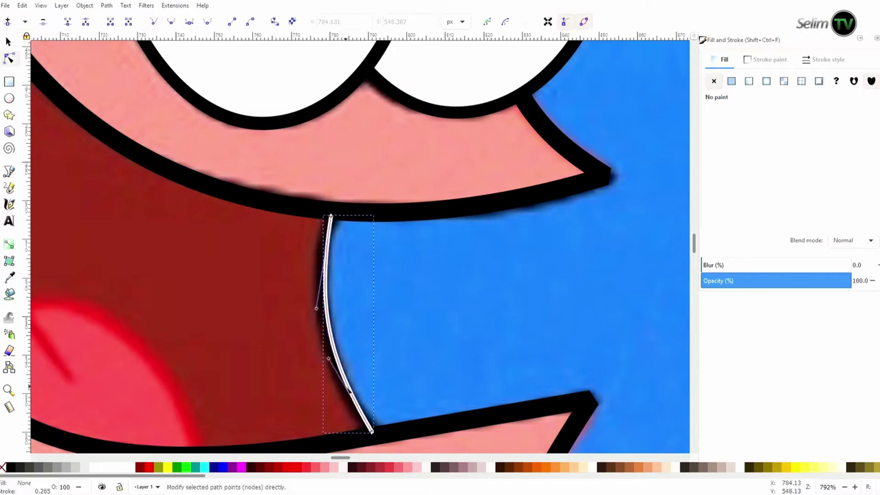
drag(372, 432, 374, 435)
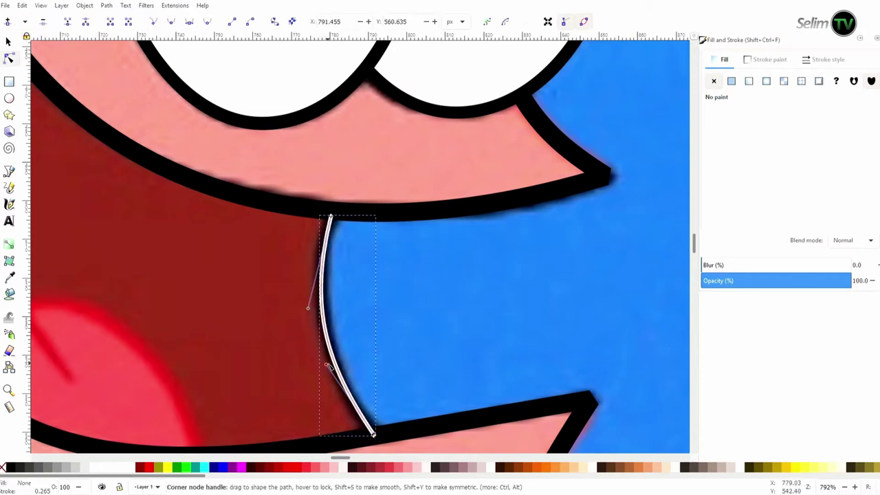
Set the mouth line's stroke width to 3.481 px
click(295, 133)
click(828, 59)
click(742, 81)
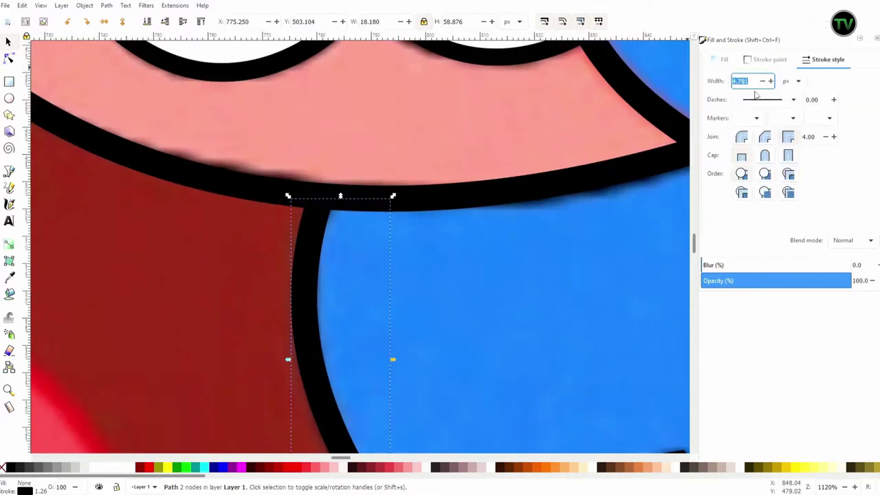
click(762, 81)
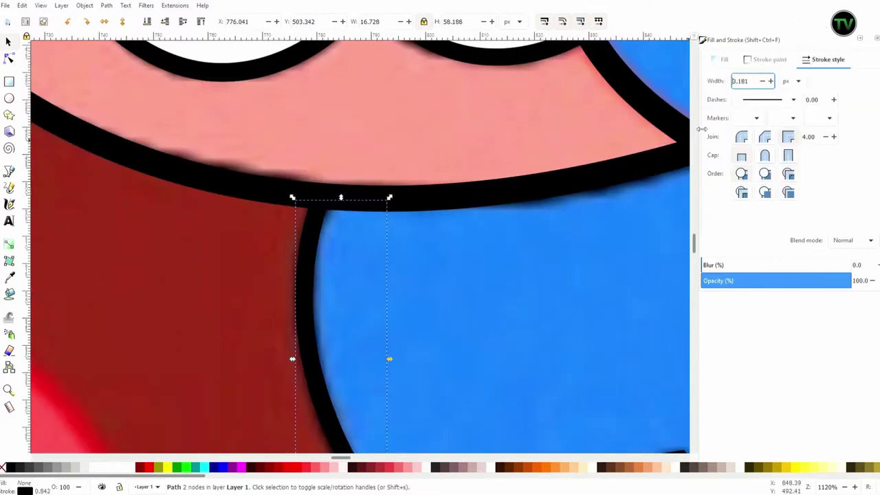
Zoom out and start a new curve at the top of the tongue
key(minus)
key(minus)
key(minus)
scroll(733, 85, up, 3)
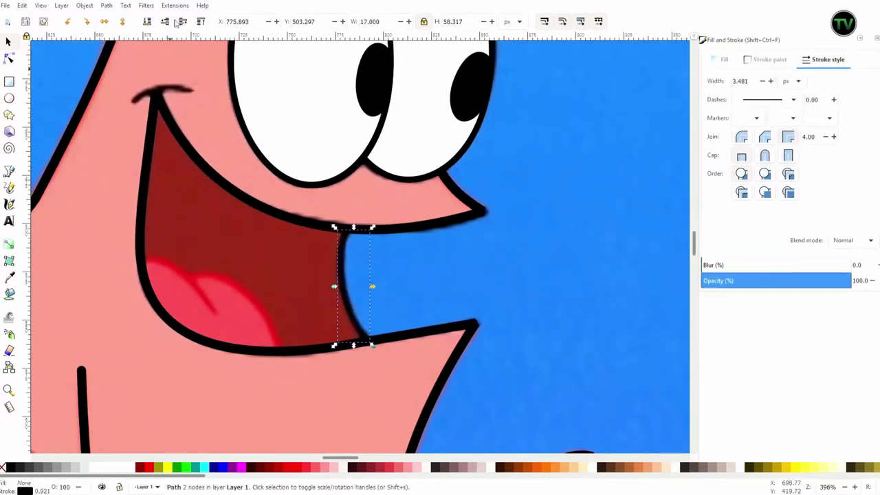
key(plus)
key(b)
click(117, 289)
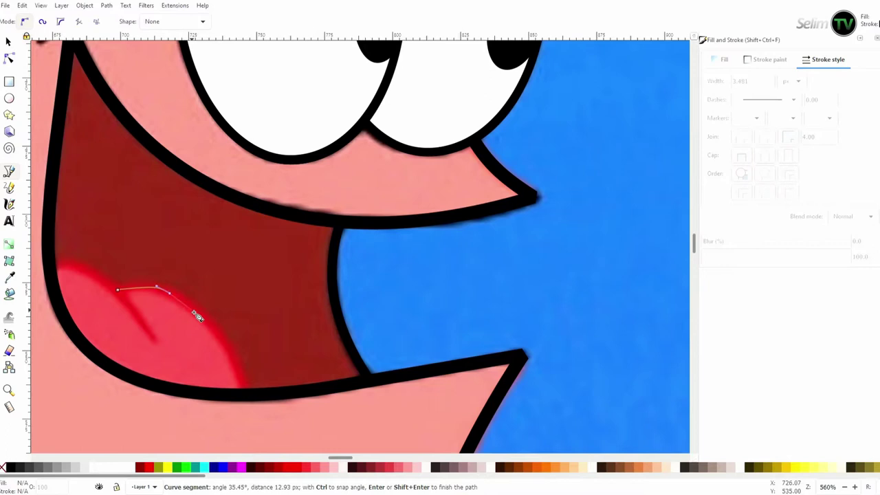
Finish the tongue curve at the mouth's lower outline and bend it to the tongue edge
double_click(246, 392)
scroll(770, 84, up, 2)
key(n)
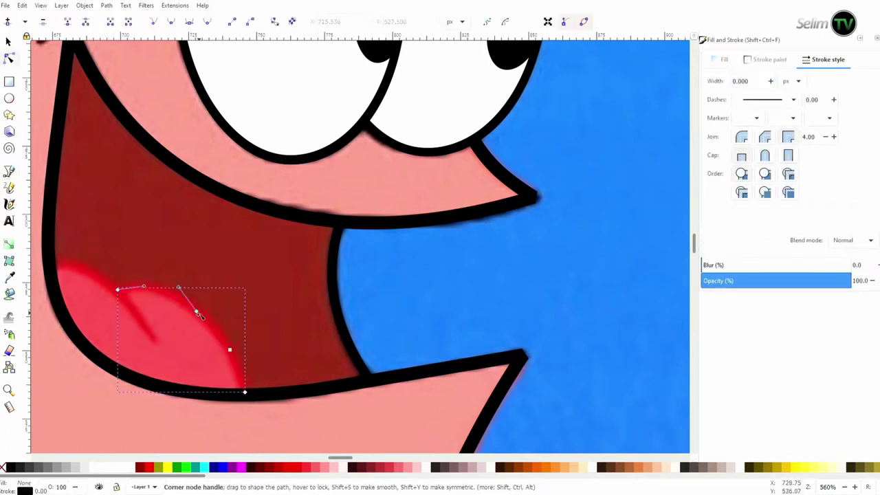
drag(180, 289, 191, 289)
drag(229, 330, 234, 333)
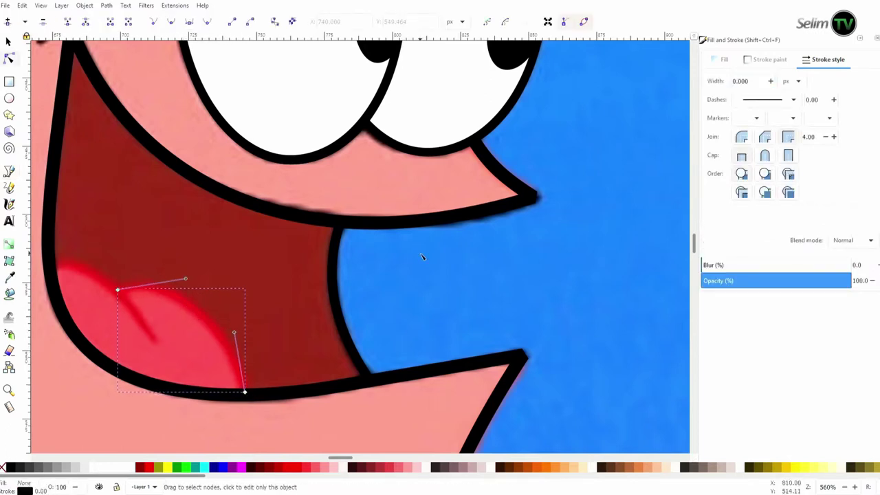
Set the tongue line's stroke width to 4.4 and its opacity back to 100
click(770, 81)
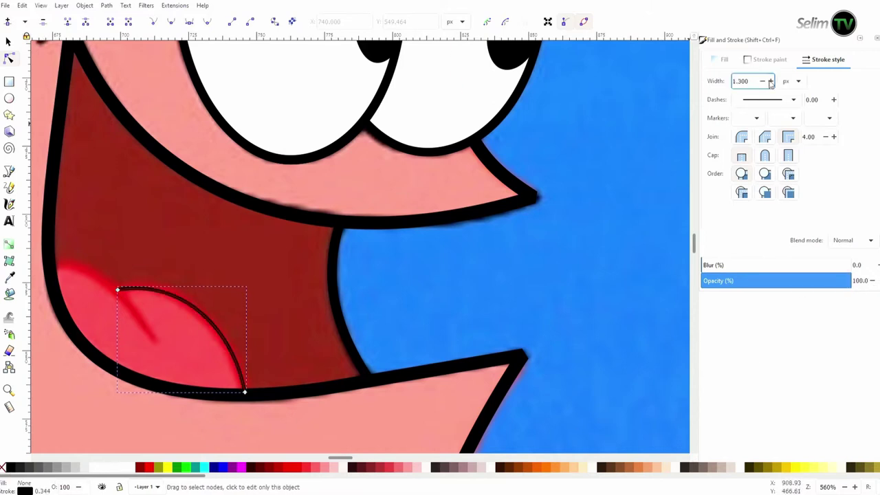
mouse_move(834, 280)
mouse_down()
mouse_move(764, 306)
mouse_move(700, 287)
mouse_up()
click(771, 81)
scroll(162, 386, up, 2)
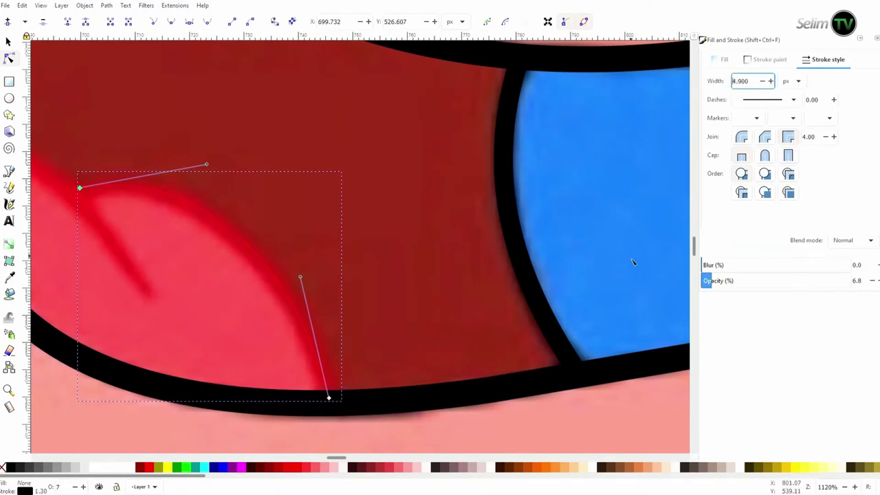
key(Escape)
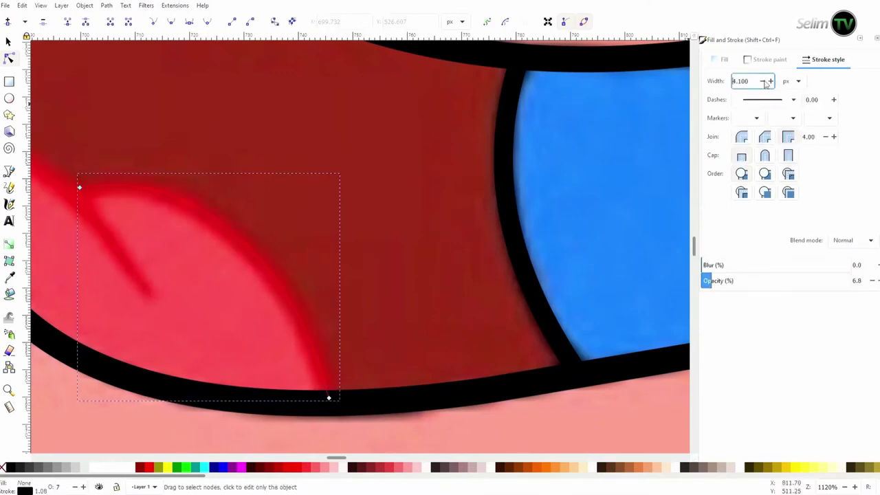
key(minus)
key(minus)
key(minus)
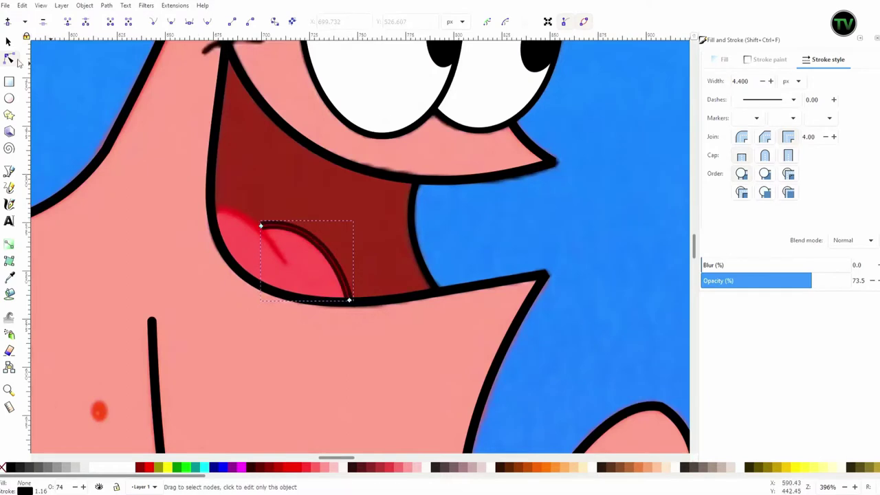
key(s)
scroll(360, 255, up, 3)
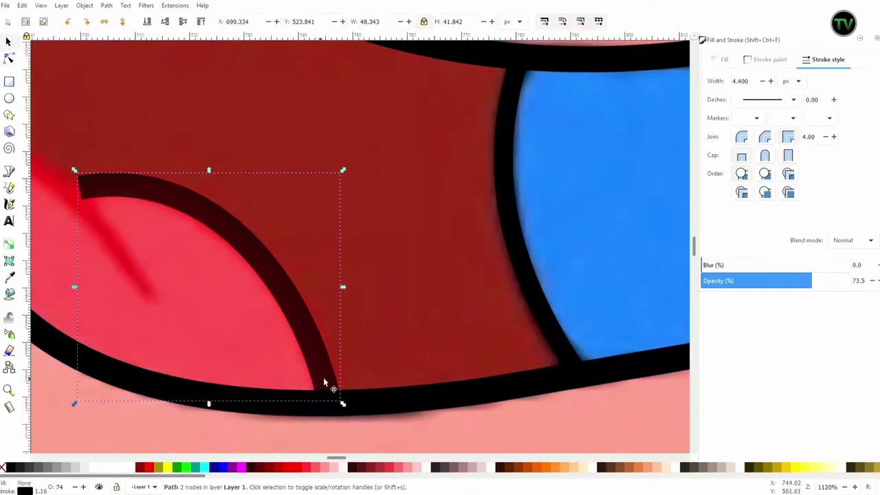
click(705, 280)
drag(708, 280, 851, 280)
Zoom in and start a shape along the tongue crease
key(minus)
key(minus)
key(n)
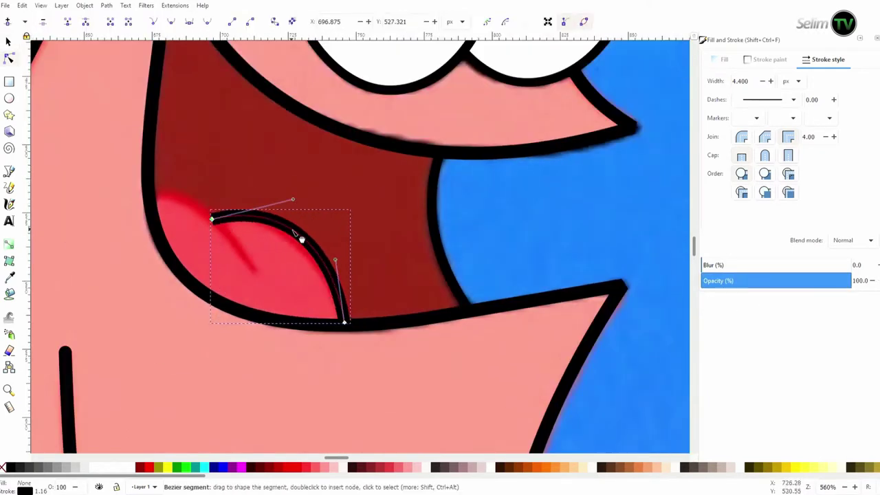
key(b)
key(plus)
click(69, 160)
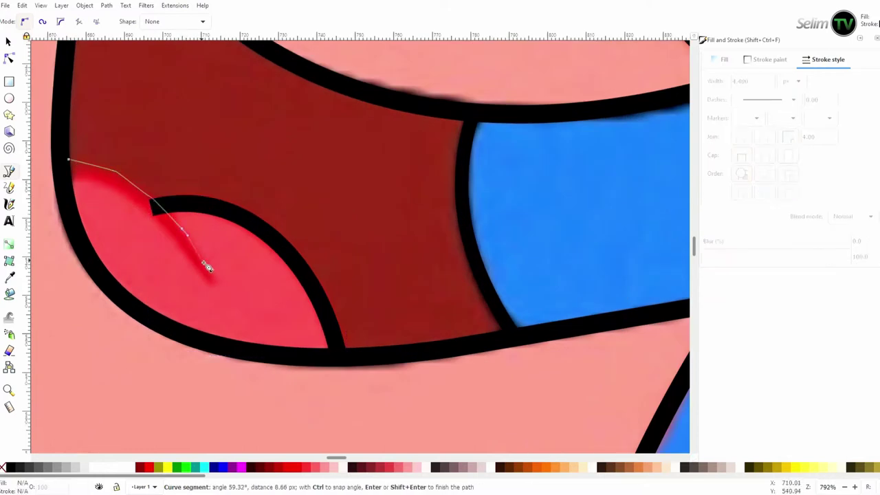
Close the tongue crease shape, sharpen its tip and fill it black
click(94, 182)
click(69, 159)
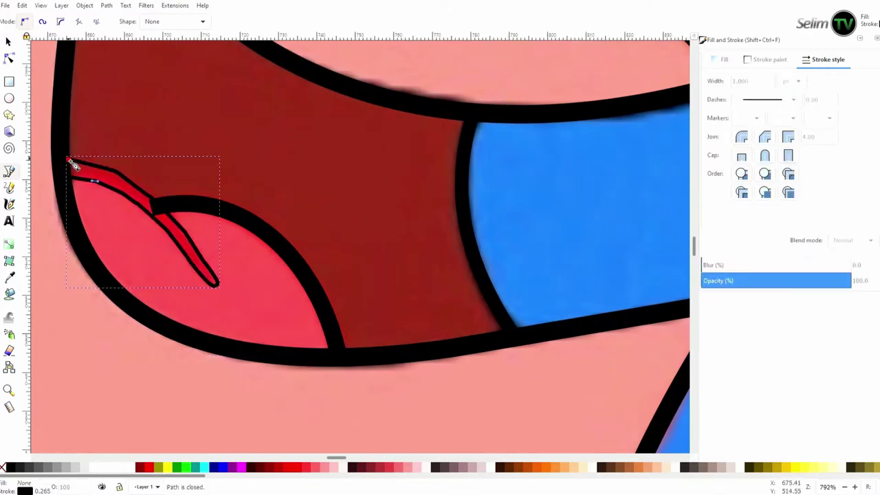
key(n)
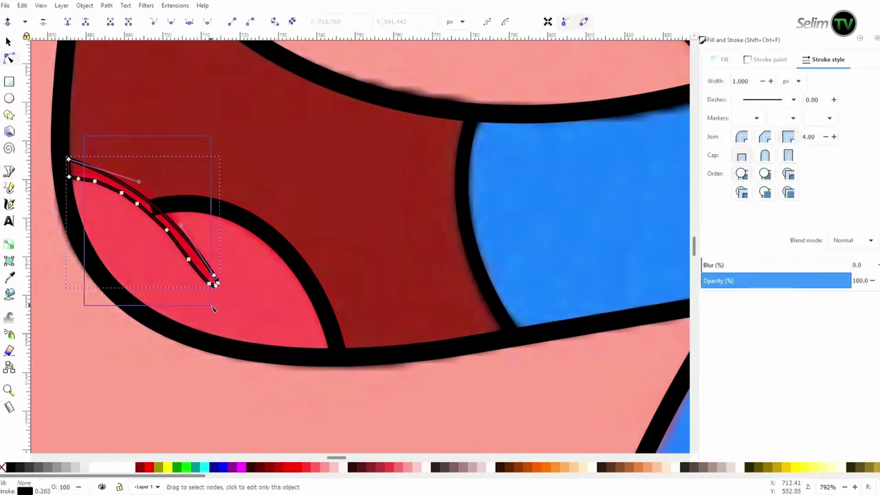
ctrl+scroll(227, 285, up, 4)
drag(188, 261, 187, 281)
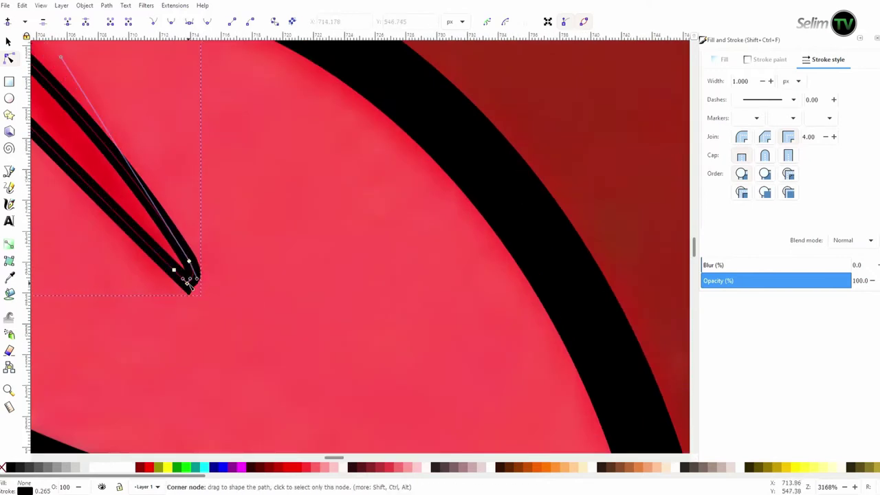
ctrl+scroll(191, 272, down, 4)
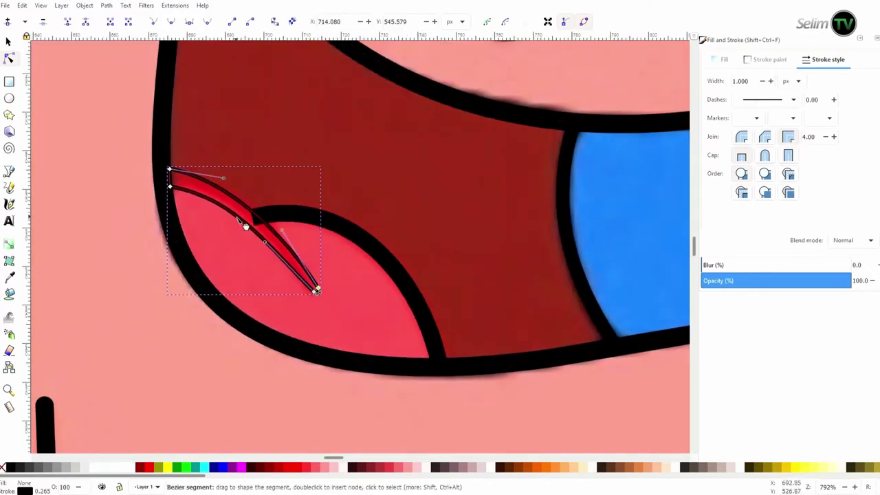
click(29, 471)
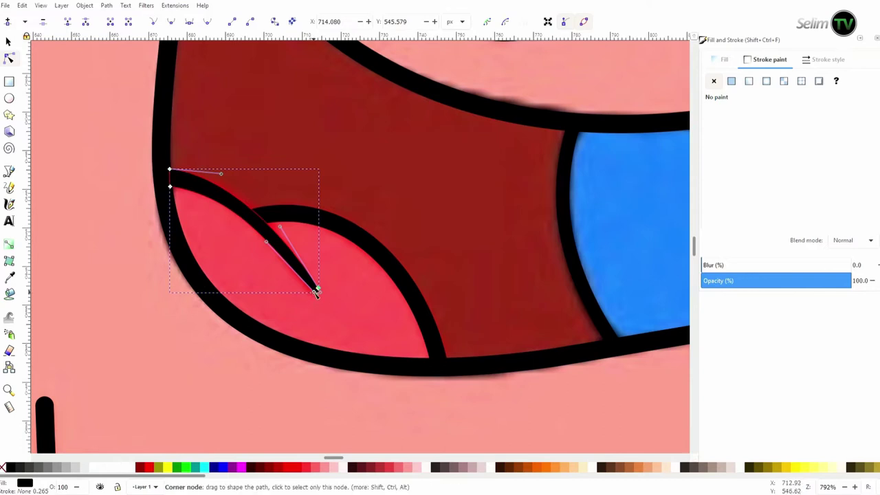
Adjust the sliver's opacity and bend its edge to follow the tongue curve
click(748, 281)
key(s)
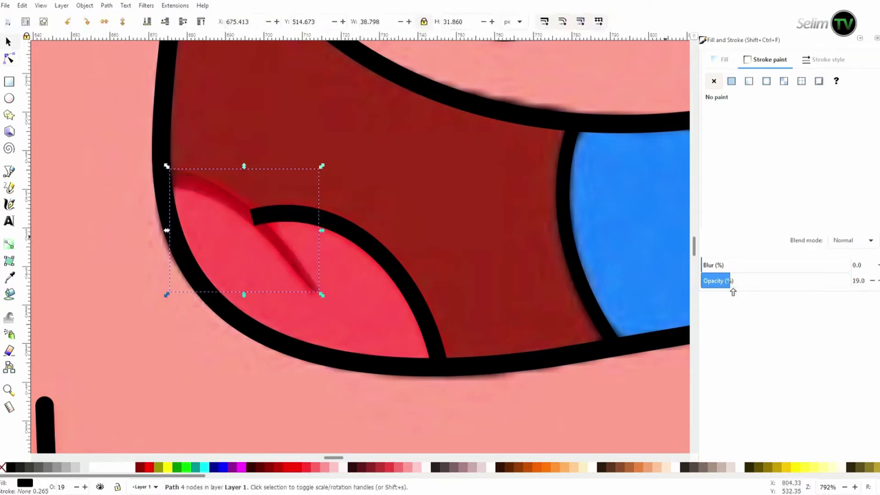
drag(744, 281, 809, 280)
key(minus)
key(minus)
key(n)
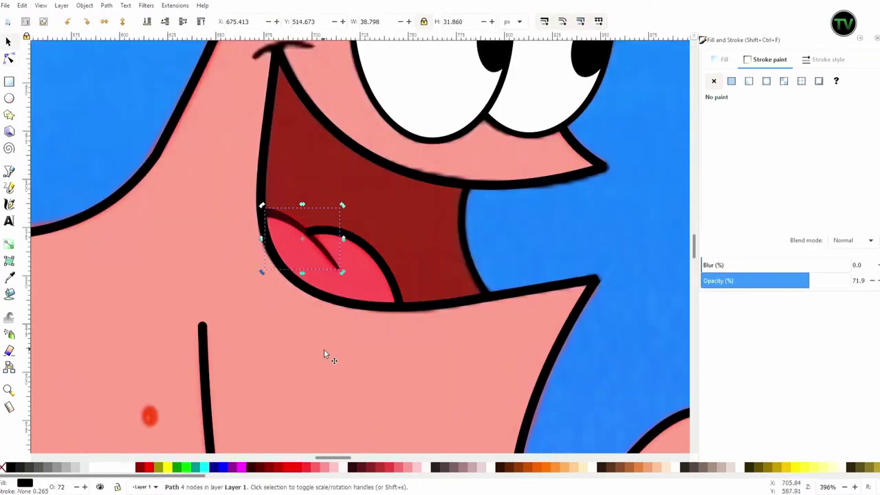
key(plus)
key(plus)
key(plus)
click(194, 199)
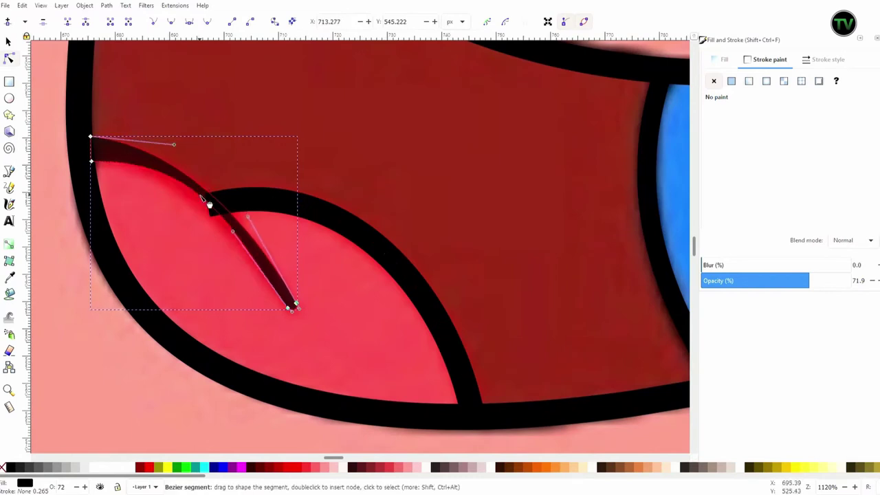
drag(194, 200, 206, 200)
key(Escape)
Reselect the sliver and bring its opacity up to full
click(292, 302)
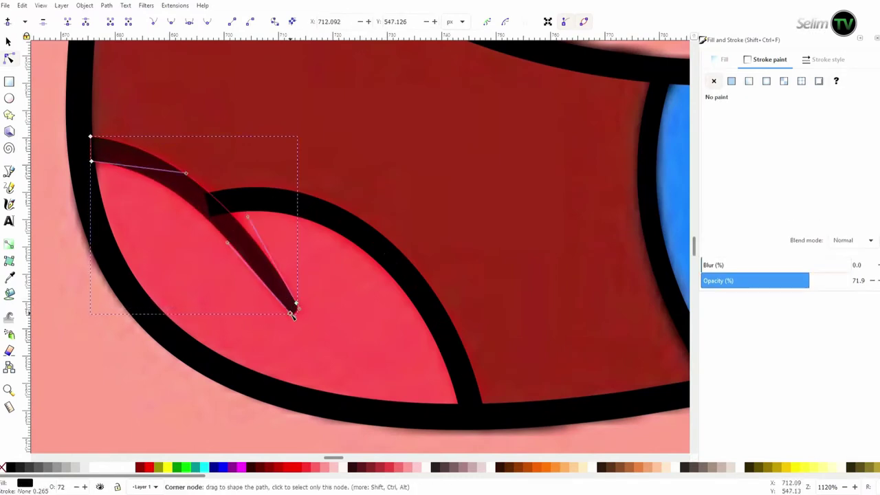
key(minus)
key(minus)
key(minus)
key(s)
key(n)
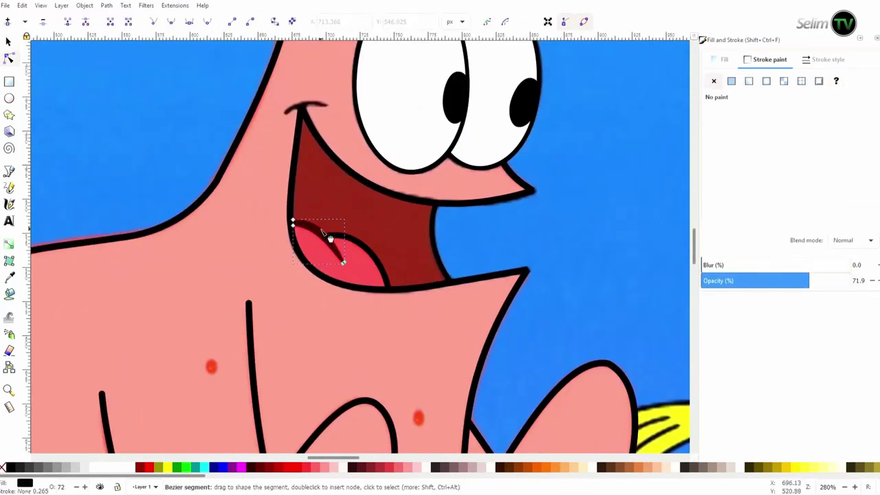
mouse_move(846, 281)
mouse_down()
mouse_move(742, 302)
mouse_move(851, 280)
mouse_up()
key(plus)
key(plus)
key(plus)
Move the sliver up into place on the tongue and deselect it
key(plus)
key(plus)
key(minus)
key(minus)
key(minus)
key(s)
mouse_move(262, 235)
mouse_down()
mouse_move(280, 177)
mouse_move(354, 267)
mouse_up()
key(5)
click(460, 236)
key(plus)
key(plus)
key(plus)
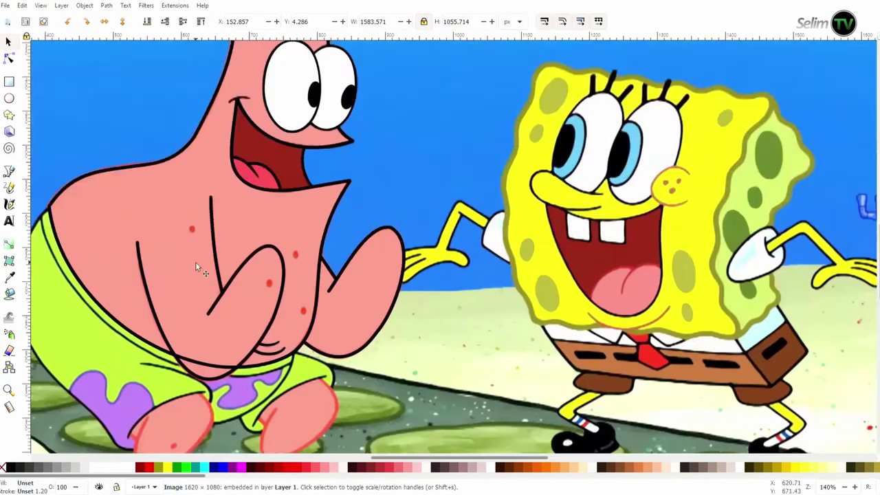
key(plus)
Trace the left edge of Patrick's green shorts as a black Bezier outline
key(b)
drag(245, 60, 232, 86)
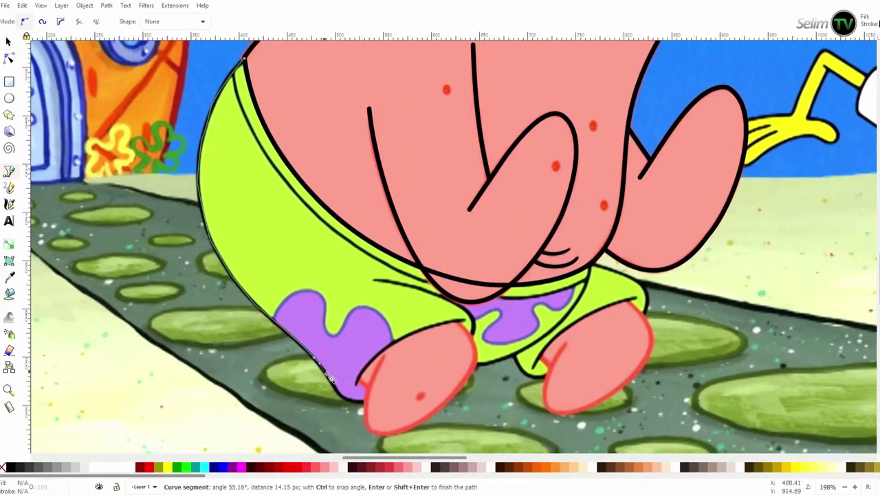
click(365, 402)
key(Return)
key(n)
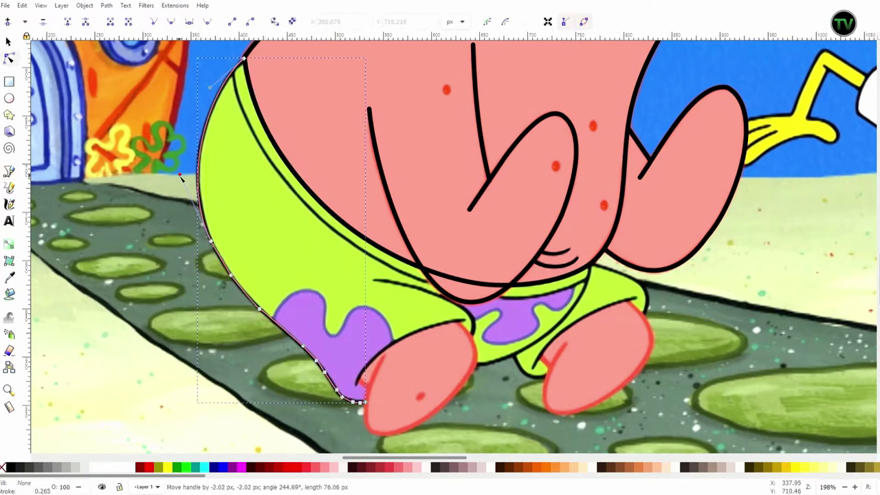
ctrl+scroll(227, 358, up, 2)
scroll(295, 275, down, 4)
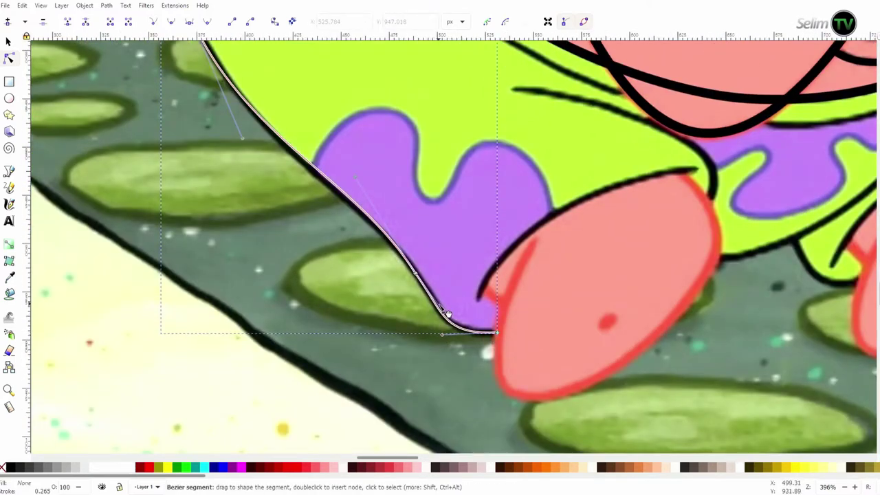
scroll(348, 182, up, 5)
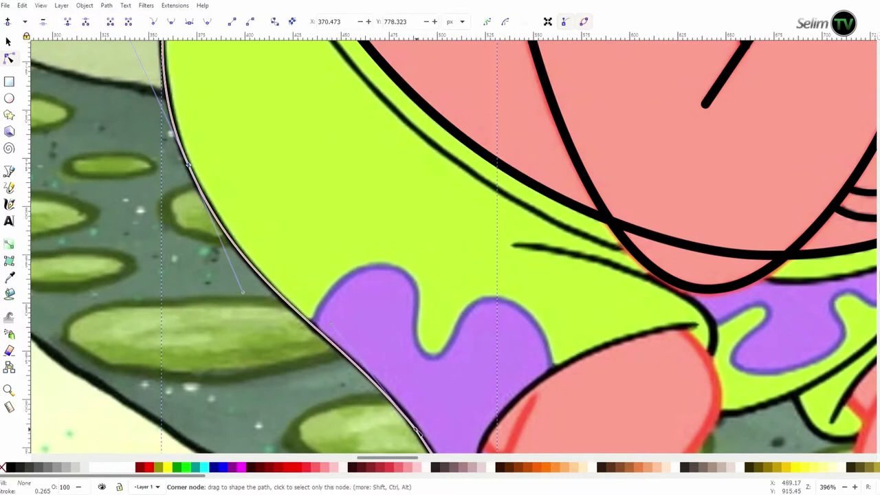
scroll(188, 165, down, 3)
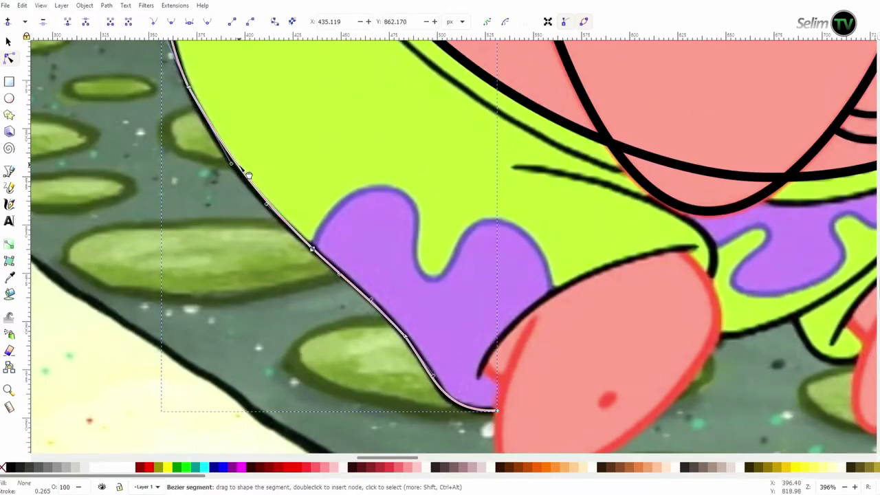
scroll(249, 175, up, 5)
Thin the outline's stroke width, lower its opacity, and delete a stray black-filled object
key(ctrl+shift+f)
click(824, 59)
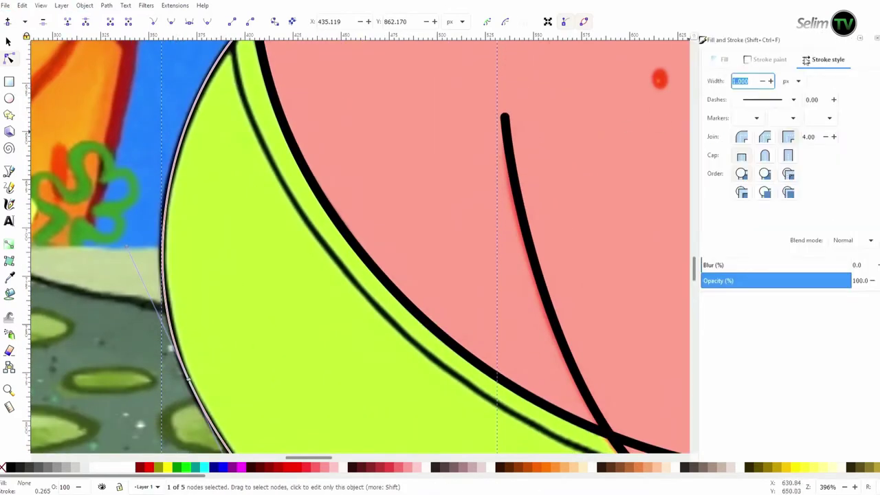
click(303, 158)
click(762, 81)
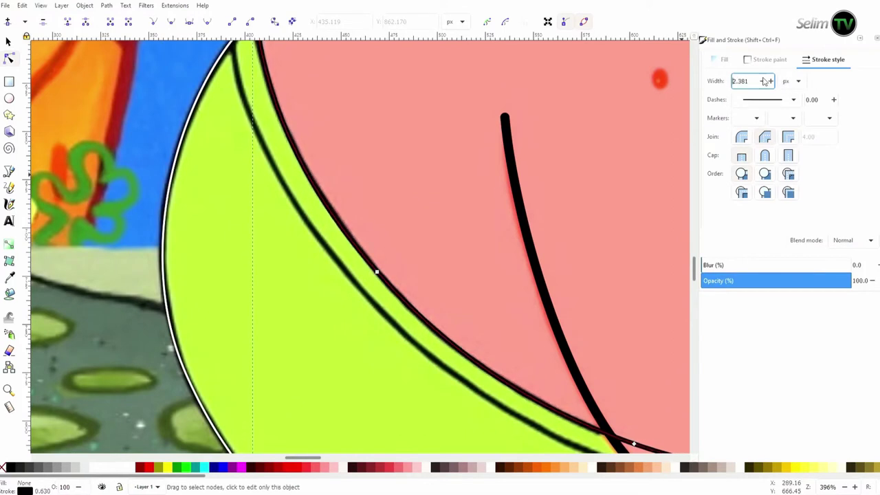
scroll(409, 163, down, 3)
scroll(409, 163, up, 5)
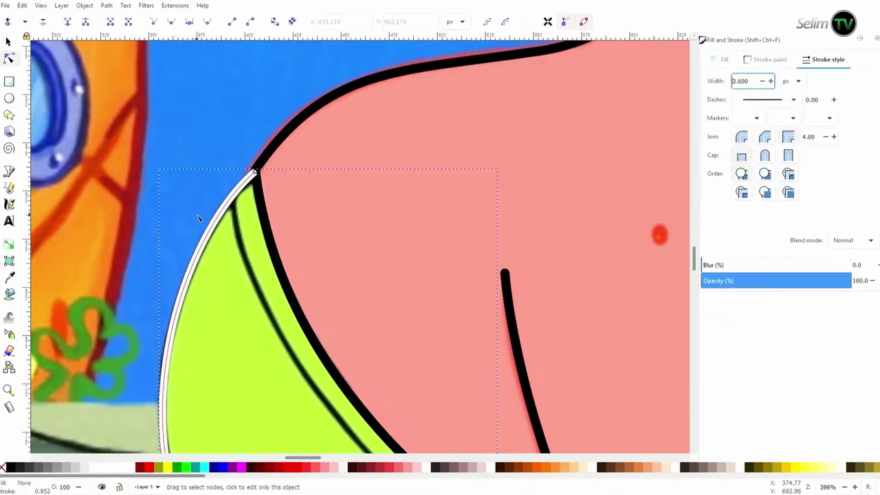
drag(849, 281, 792, 297)
scroll(241, 161, down, 10)
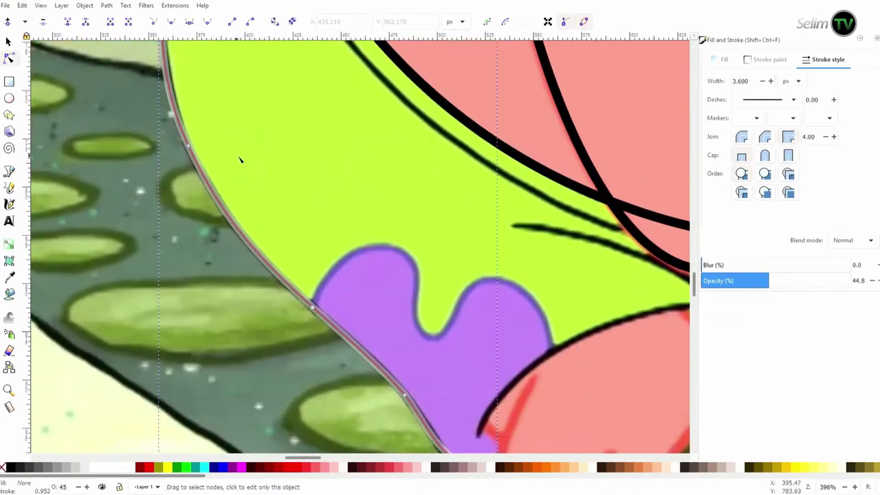
click(325, 158)
key(Delete)
Draw the waistband line under the belly with a 2.9 px stroke
key(b)
scroll(326, 158, up, 3)
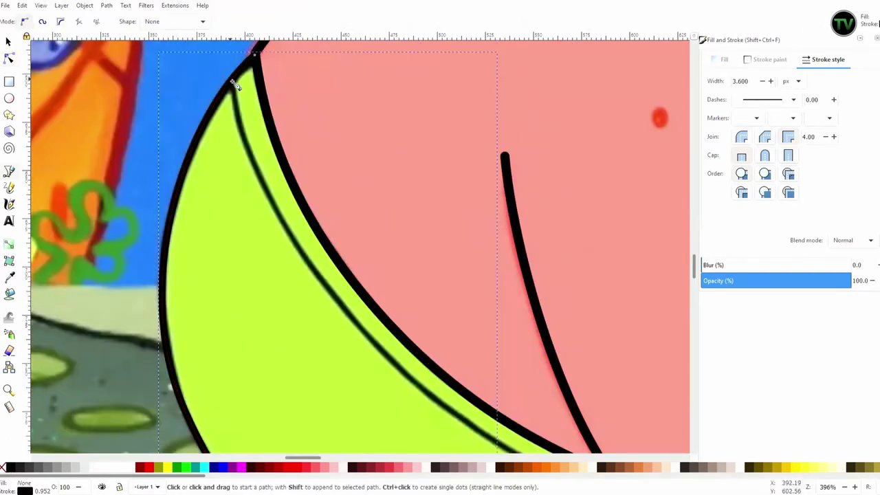
click(280, 138)
scroll(314, 187, down, 2)
click(315, 188)
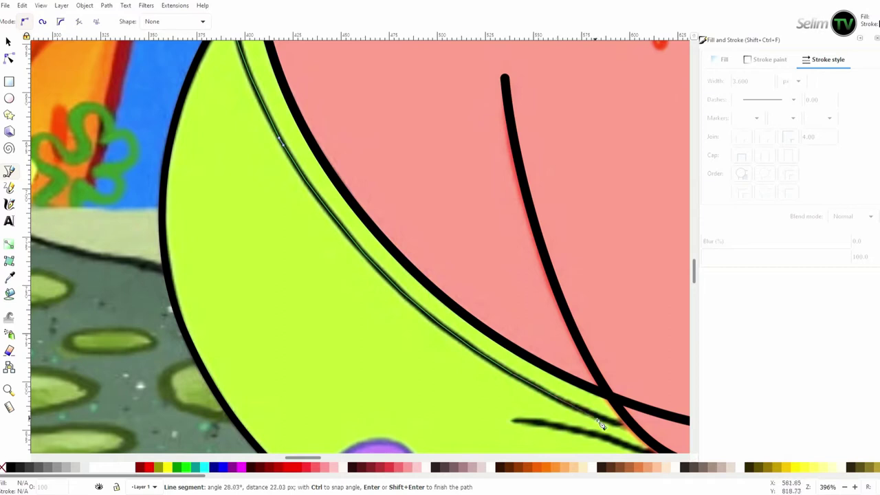
double_click(625, 426)
click(771, 81)
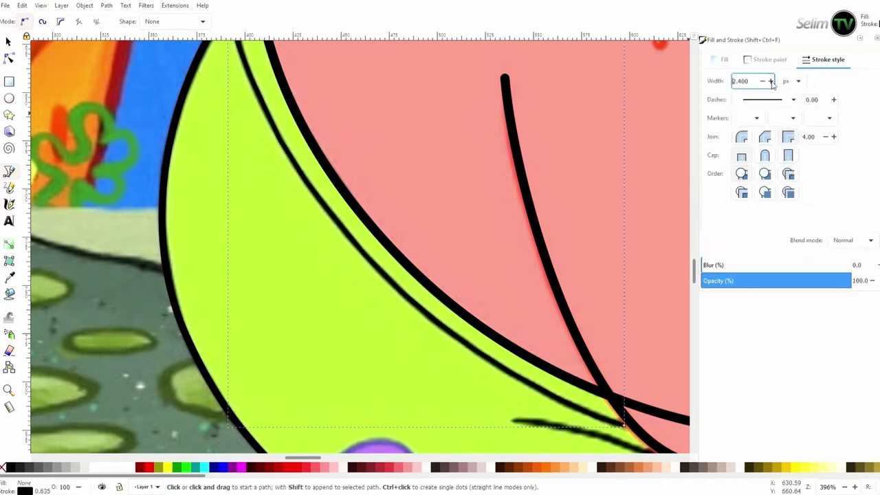
key(n)
scroll(309, 206, up, 3)
scroll(391, 210, down, 4)
Simplify the waistband line into a smooth two-node curve
key(ctrl+l)
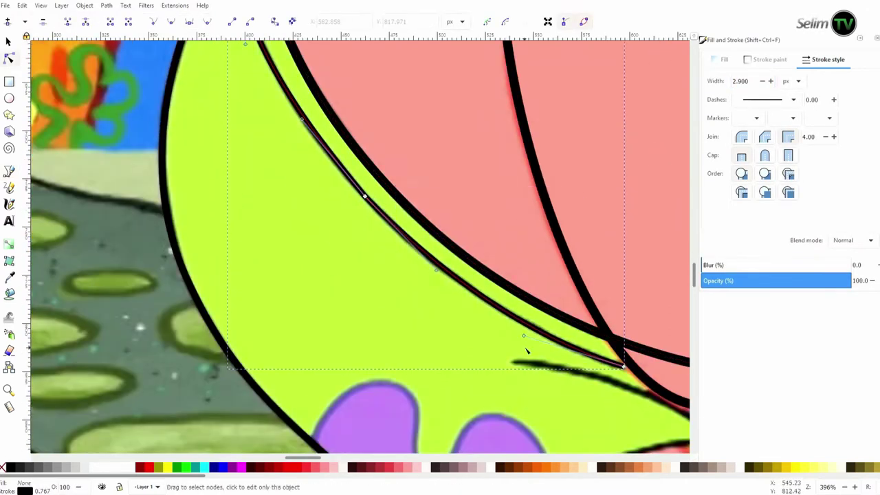
scroll(365, 206, up, 3)
scroll(364, 316, down, 2)
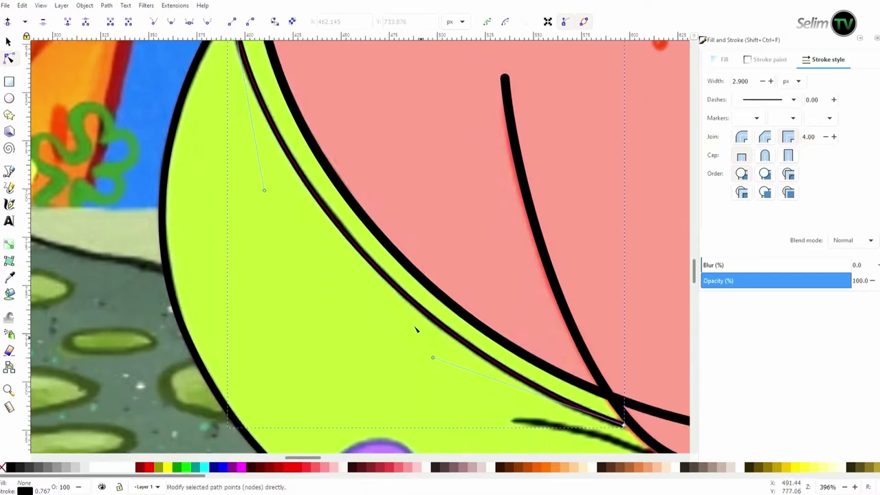
key(s)
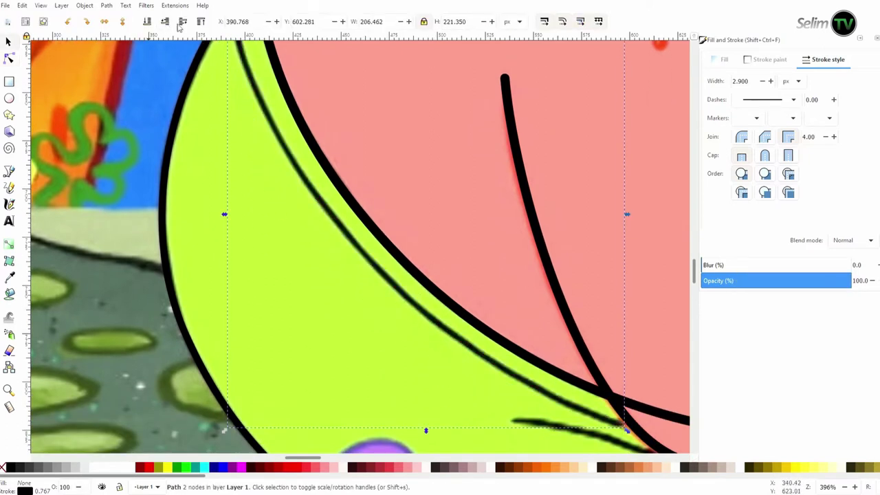
key(n)
scroll(262, 202, up, 3)
scroll(474, 351, down, 3)
scroll(475, 352, down, 5)
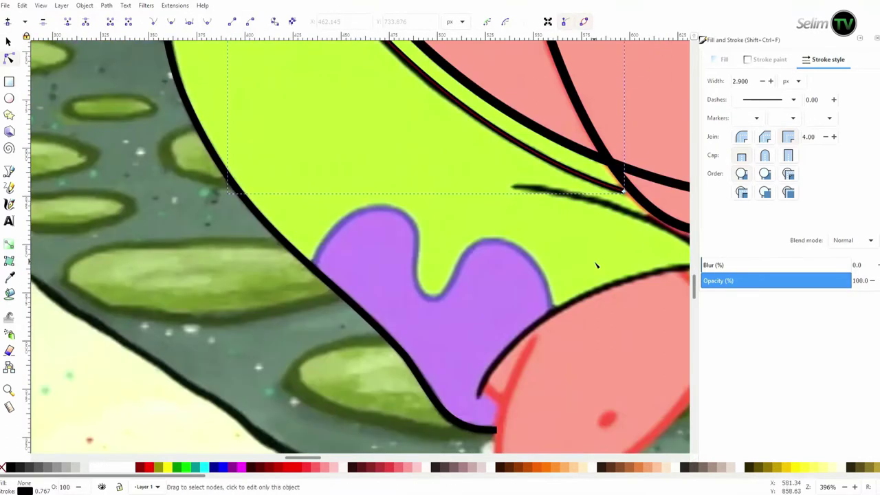
scroll(596, 262, right, 3)
Draw a crease line over the pink foot with a 5.2 px stroke
key(b)
click(540, 271)
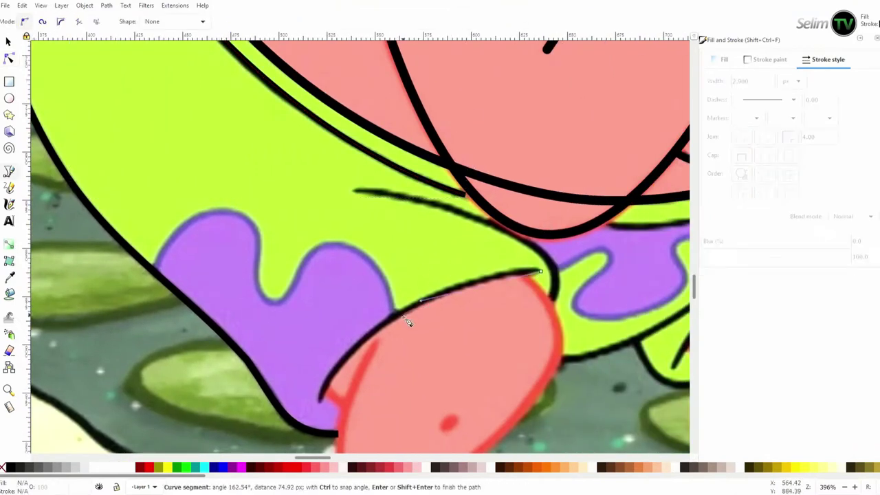
click(447, 293)
key(Return)
key(n)
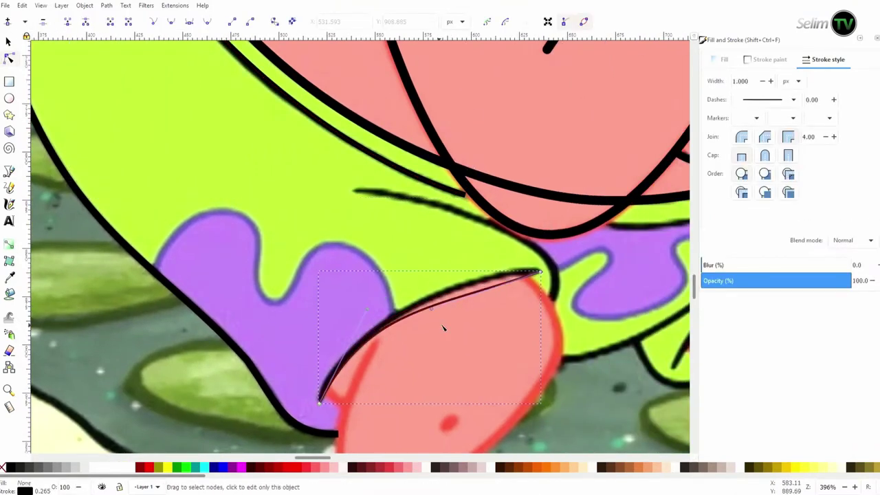
triple_click(750, 81)
text(5.2)
key(Return)
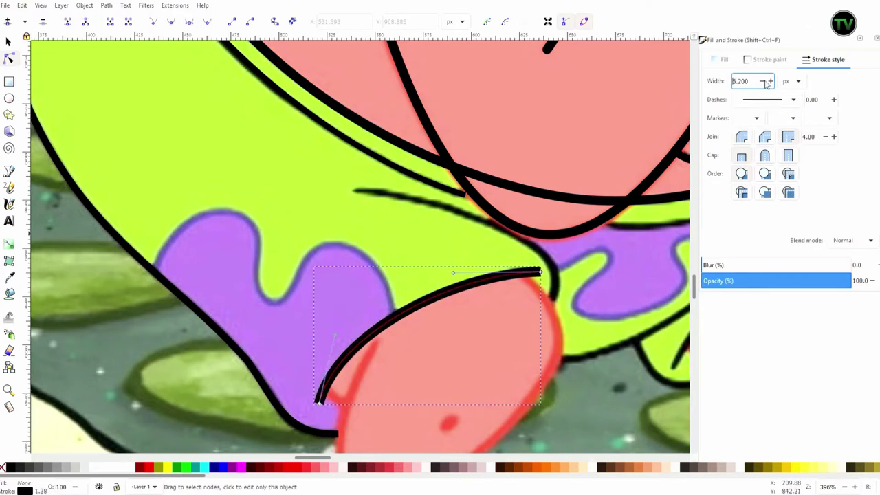
scroll(767, 82, down, 9)
key(s)
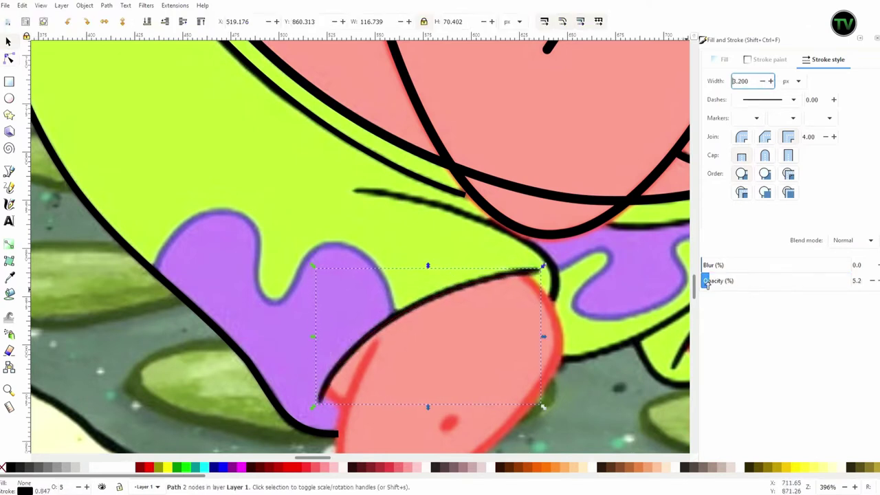
key(n)
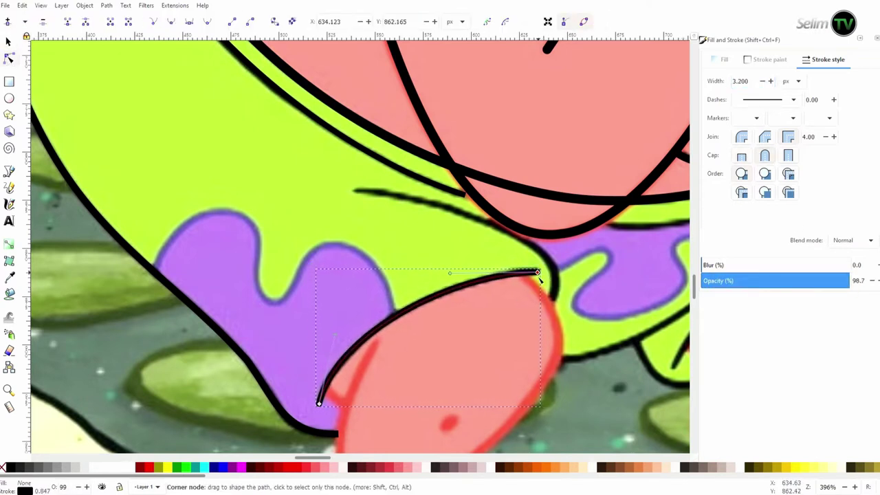
Reshape the thin crease stroke at the toe, then start a path along the foot's left edge
click(385, 193)
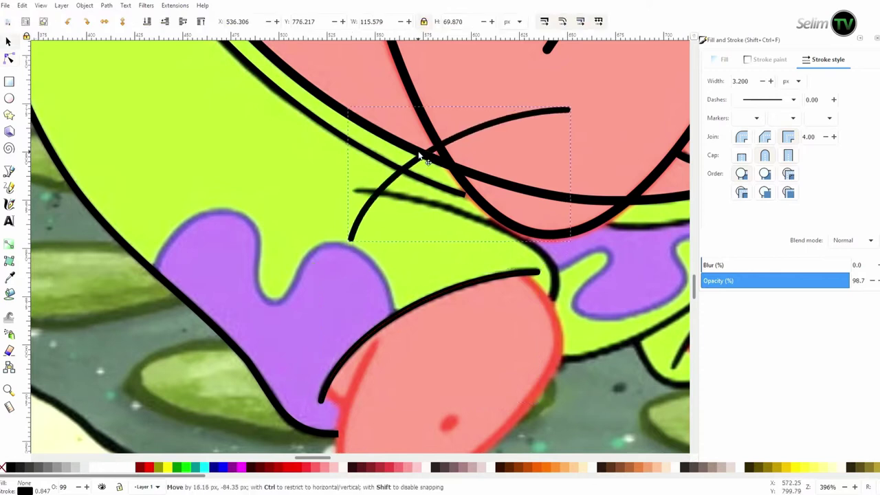
key(s)
click(9, 59)
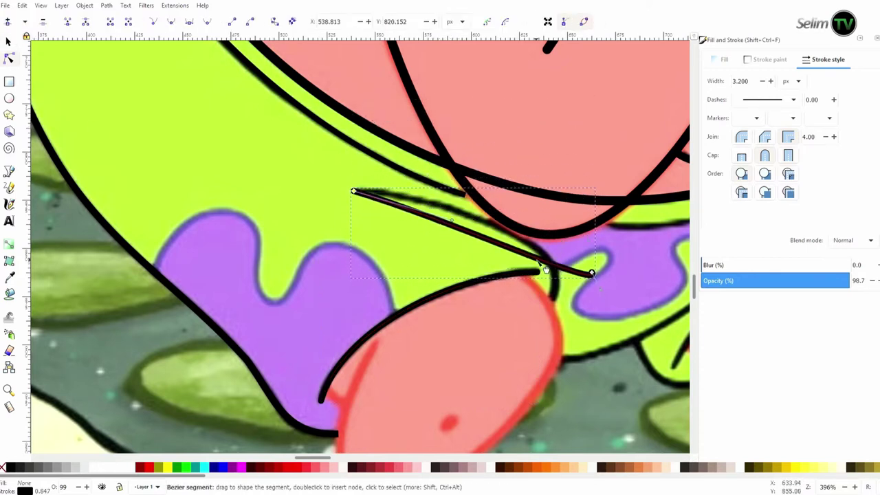
mouse_move(592, 273)
mouse_down()
mouse_move(554, 298)
mouse_move(579, 239)
mouse_up()
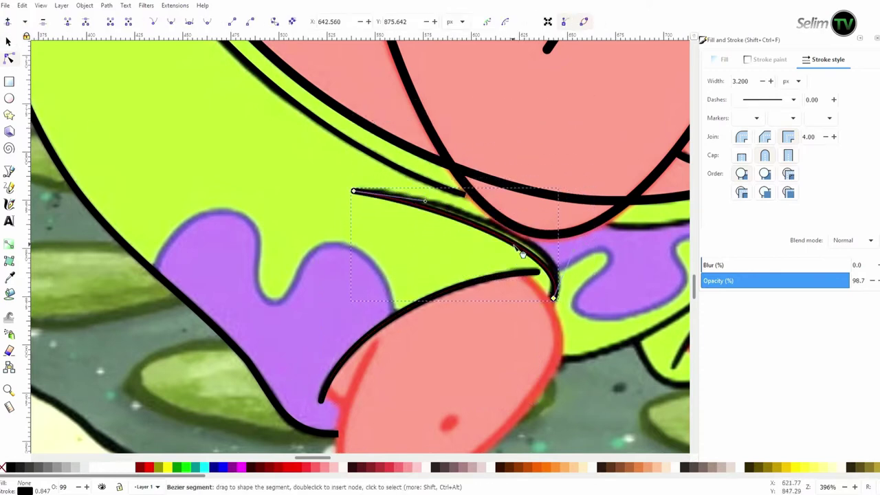
mouse_move(447, 213)
mouse_down()
mouse_move(581, 240)
mouse_move(525, 199)
mouse_up()
scroll(554, 264, down, 2)
scroll(253, 213, down, 5)
drag(360, 154, 471, 171)
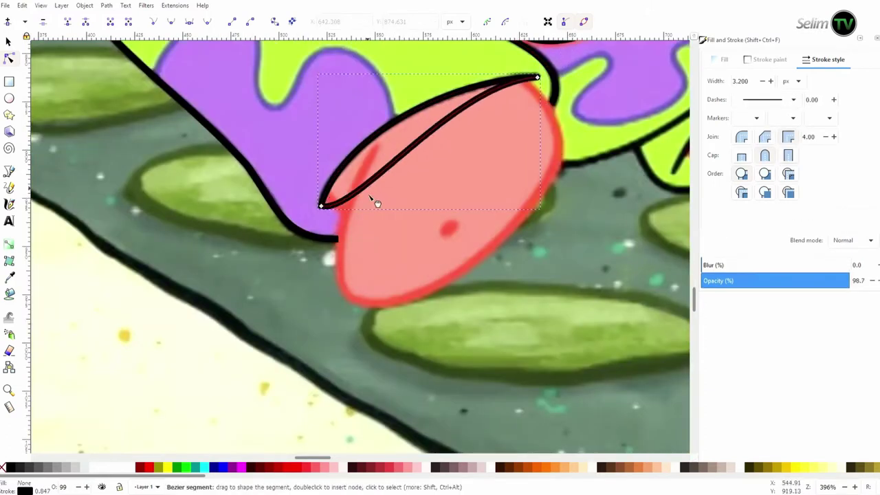
drag(537, 77, 375, 226)
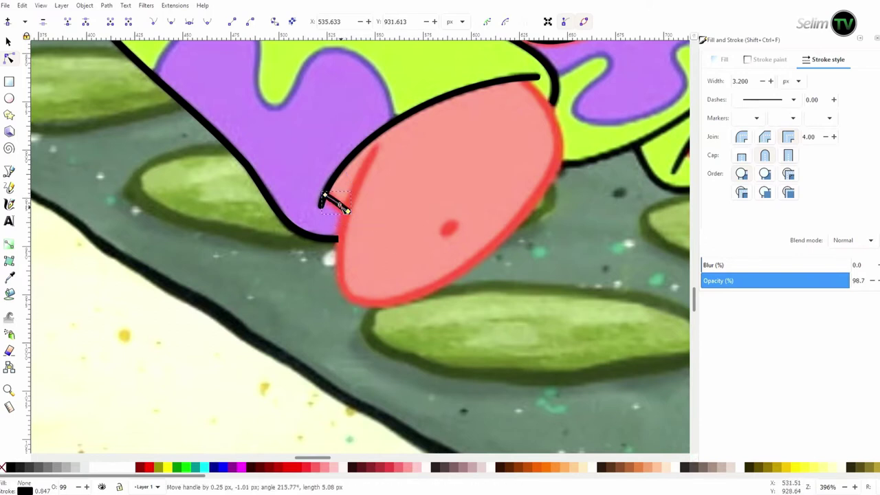
click(9, 170)
click(377, 146)
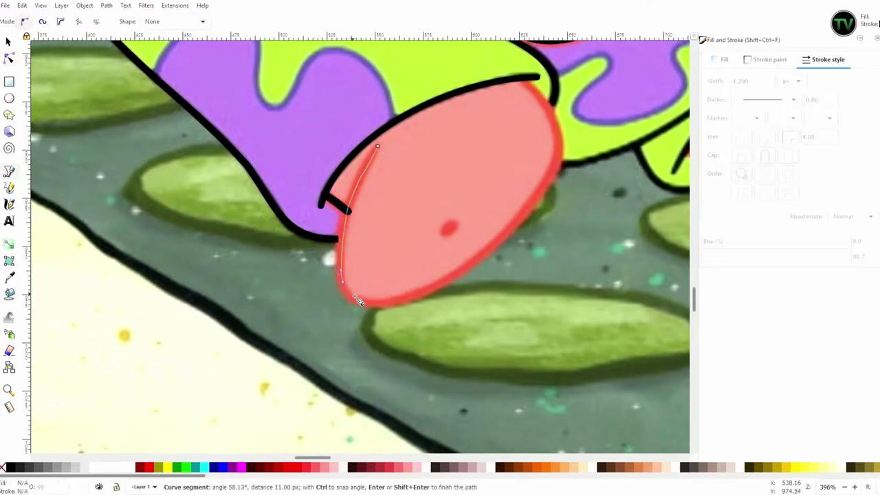
Finish the left foot outline, remove extra nodes, and set its stroke width to 3.5
scroll(550, 262, up, 4)
double_click(525, 195)
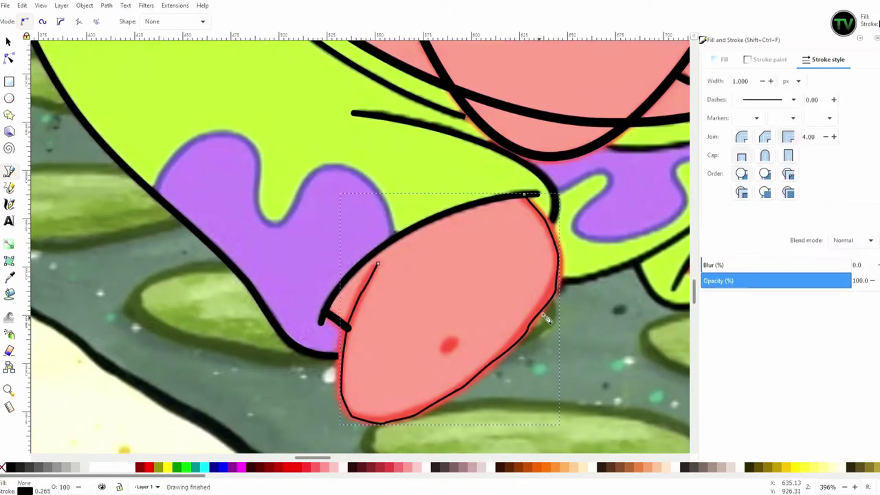
key(n)
drag(419, 427, 570, 302)
key(Delete)
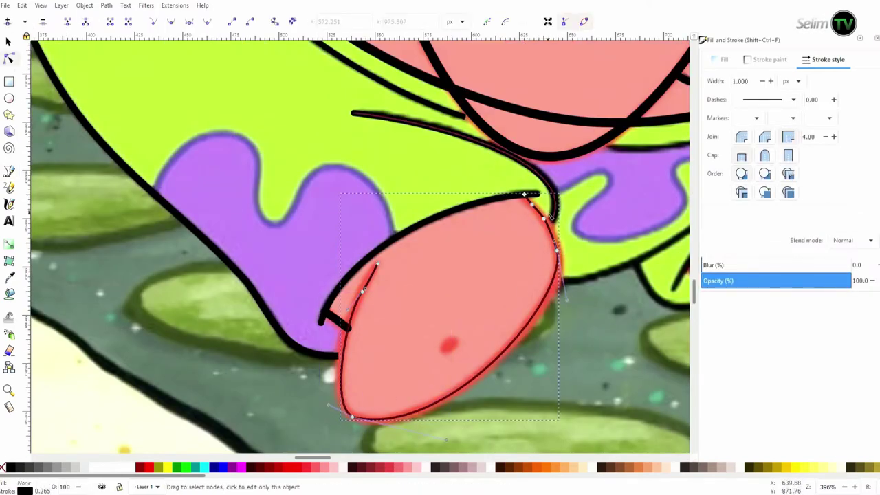
drag(557, 249, 560, 253)
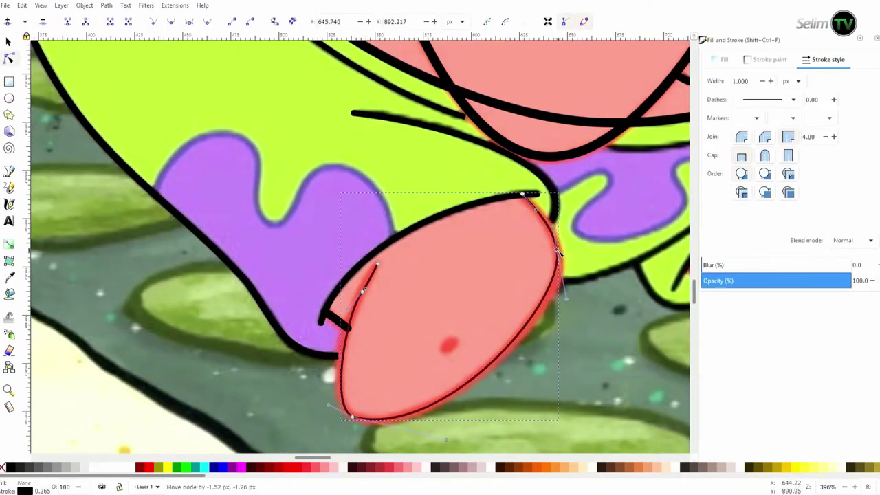
double_click(487, 370)
drag(327, 405, 328, 394)
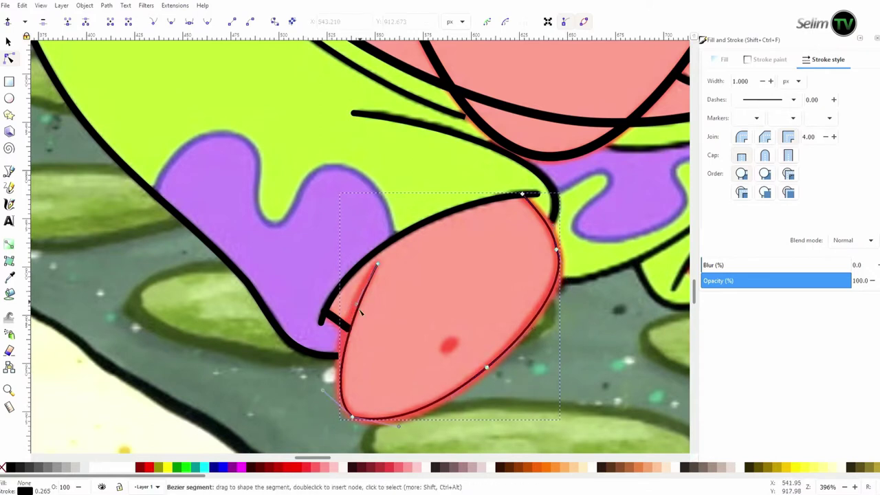
text(3.5)
key(Return)
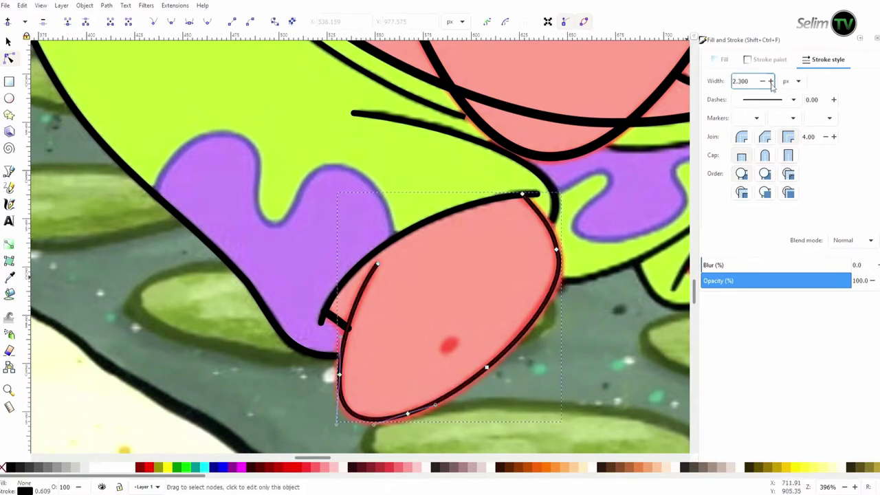
Fit the left foot outline's right-side curve to the foot edge
double_click(542, 330)
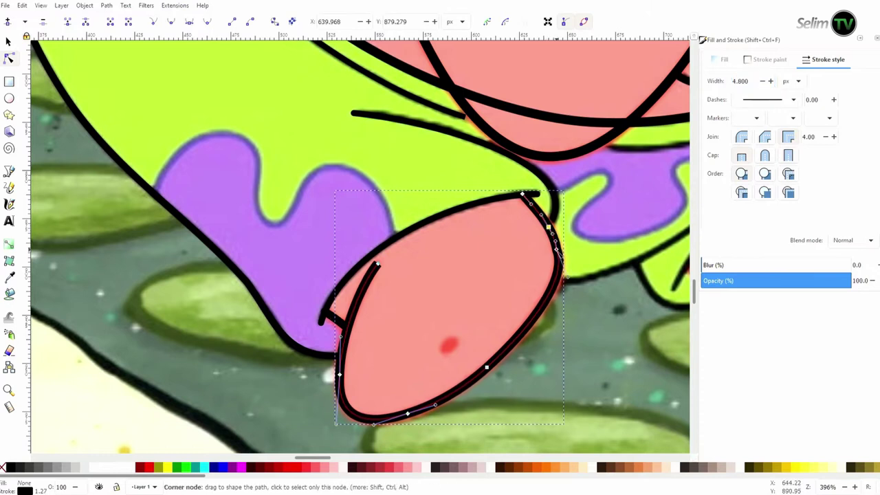
drag(529, 330, 530, 332)
key(ctrl+z)
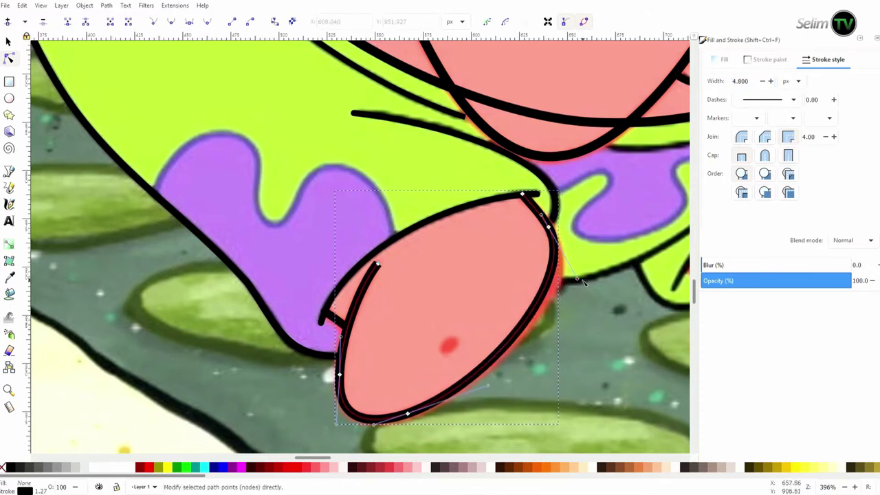
drag(584, 281, 593, 282)
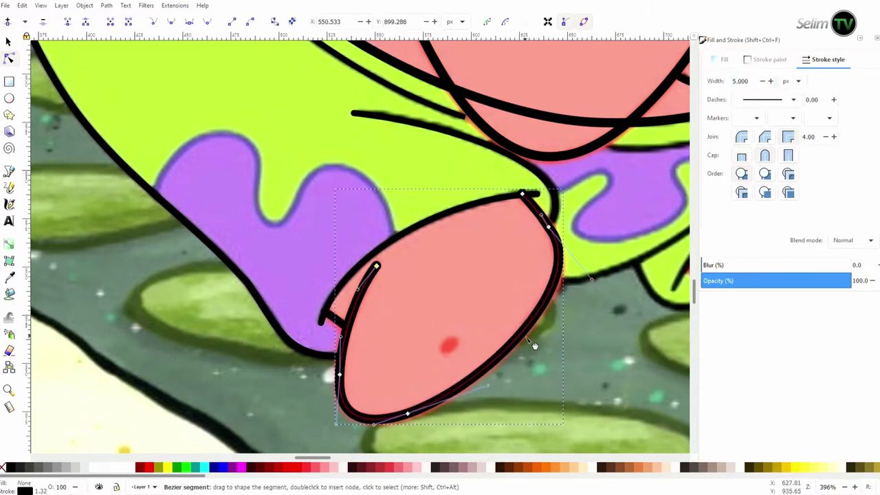
key(minus)
key(minus)
key(plus)
key(plus)
key(plus)
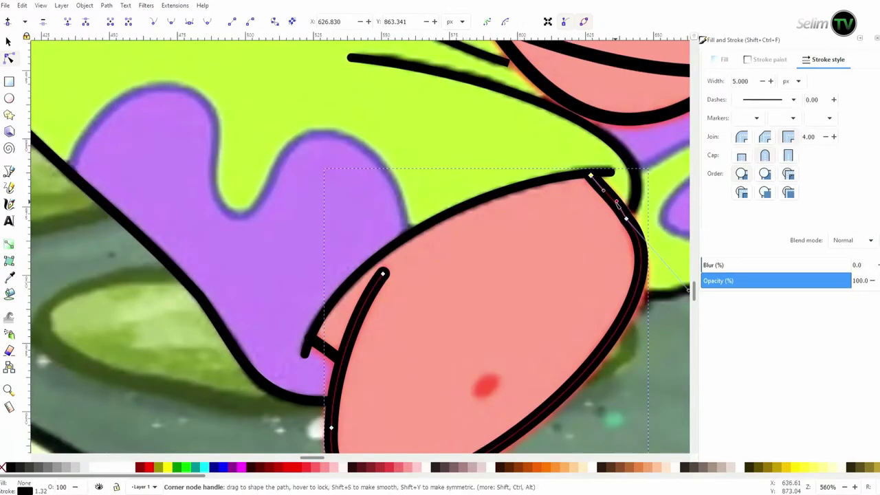
drag(688, 292, 562, 273)
key(minus)
key(minus)
key(minus)
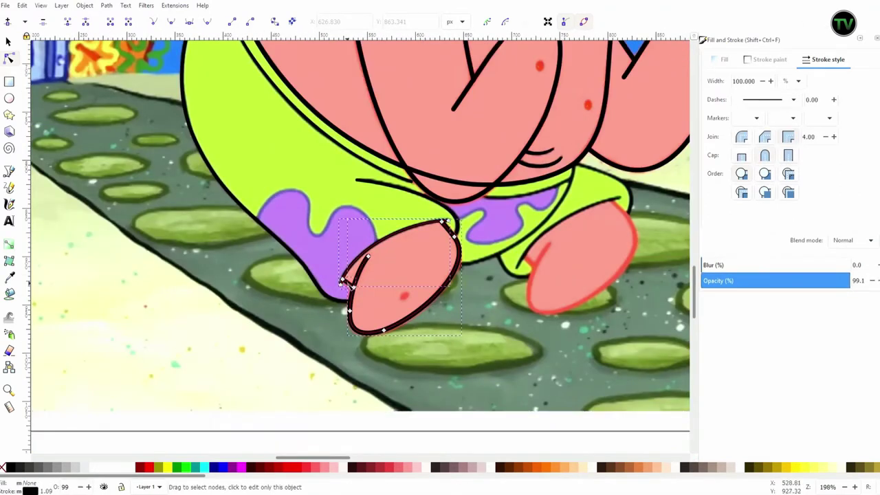
Select the right foot's paths and inspect its upper curve and short crease
key(s)
click(546, 237)
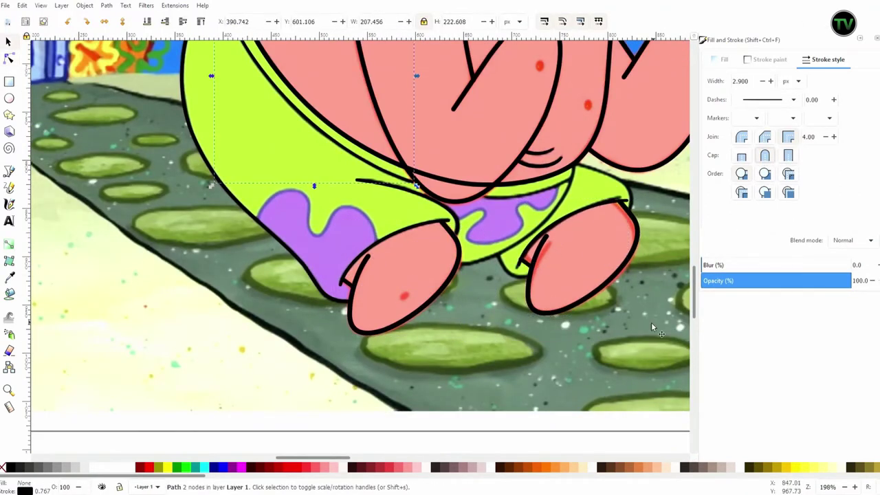
scroll(651, 322, up, 1)
key(n)
click(391, 289)
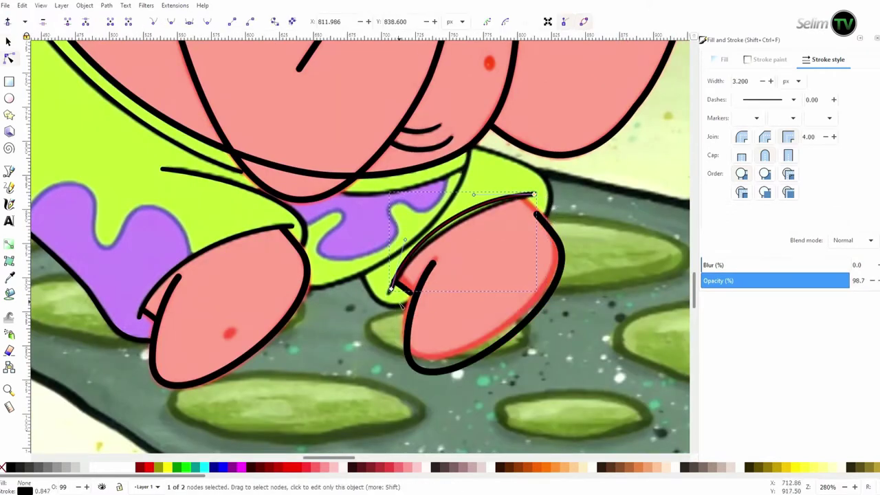
click(402, 283)
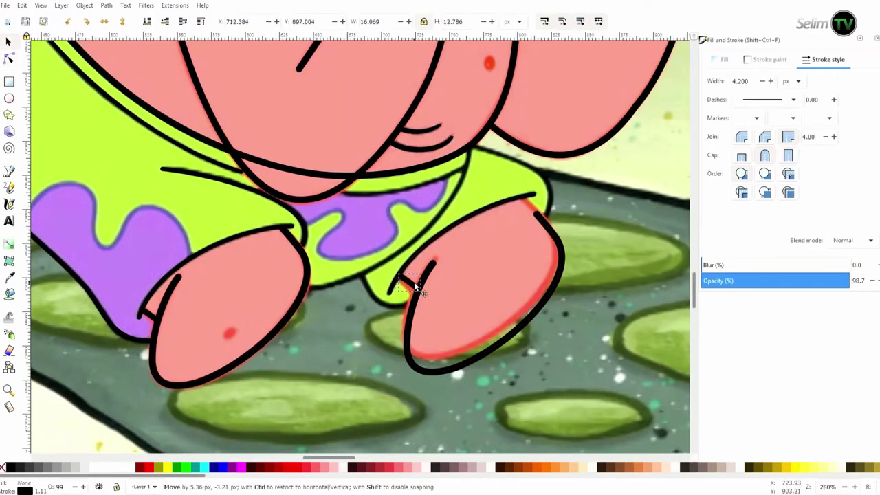
key(plus)
key(plus)
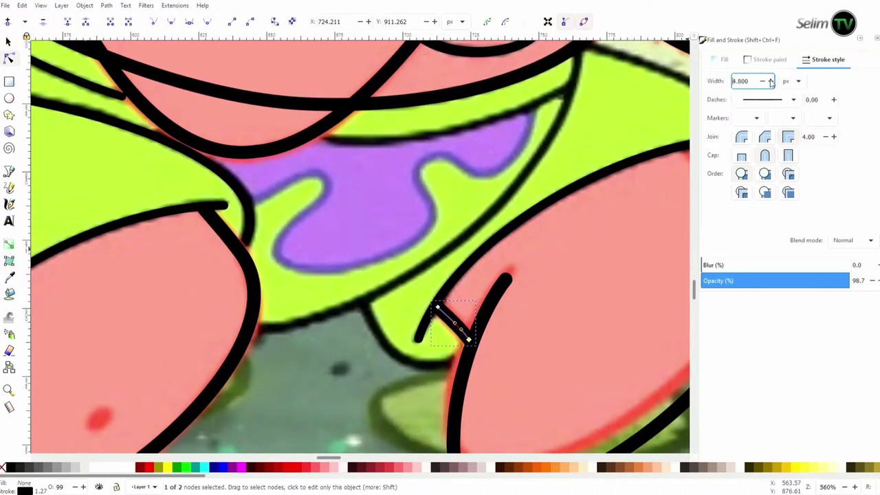
key(minus)
key(minus)
Nudge the right foot outline's top and lower nodes to fit the foot
click(554, 214)
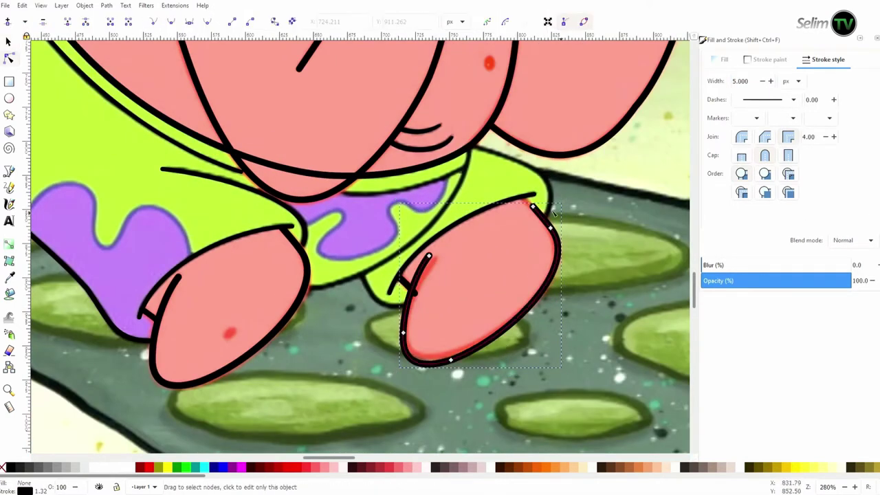
drag(429, 257, 431, 260)
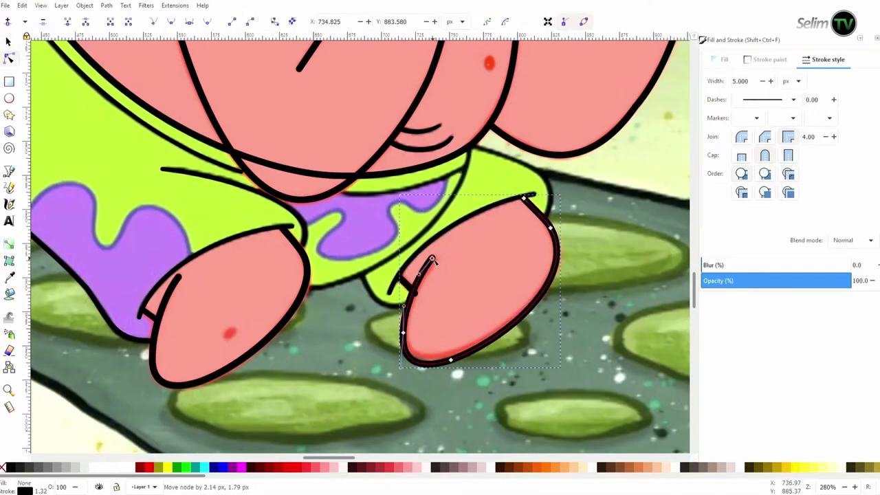
drag(451, 363, 450, 354)
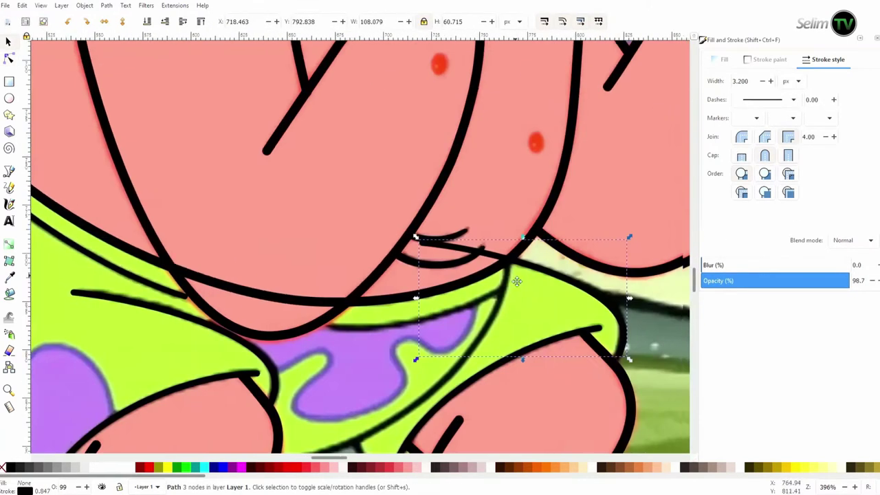
scroll(690, 338, down, 2)
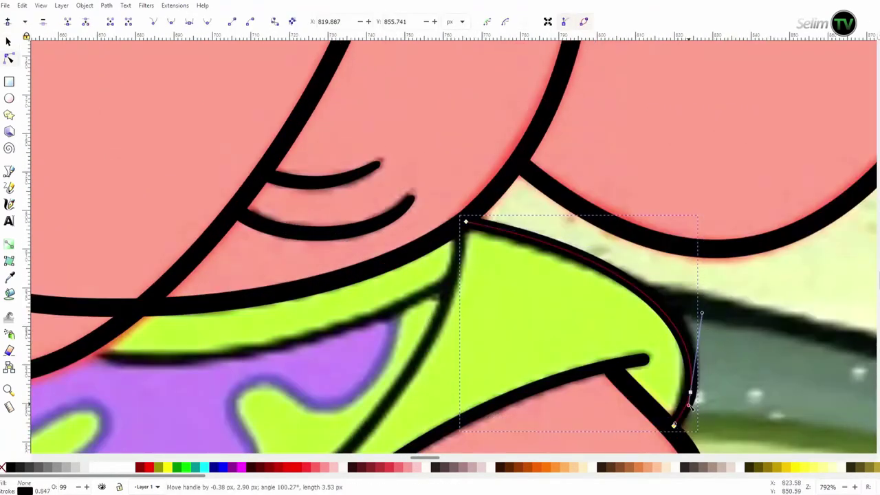
key(Escape)
scroll(452, 211, down, 4)
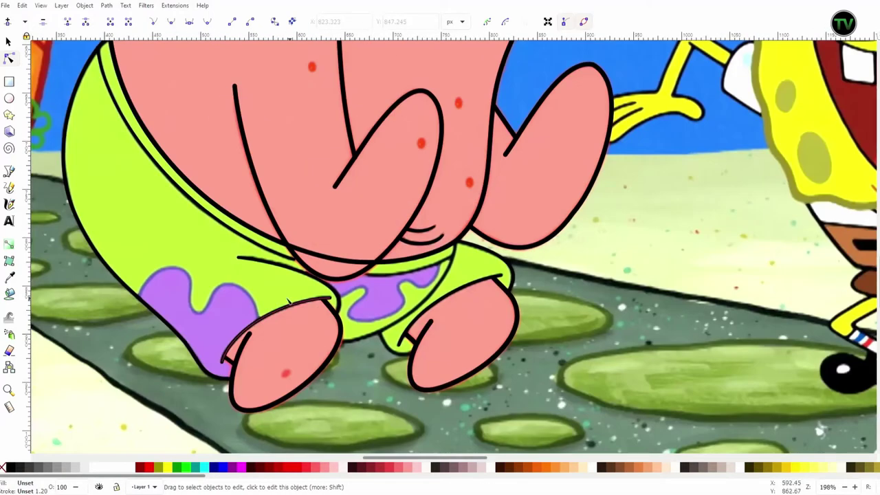
Bend the straight line along the shorts' upper edge into a fitted curve
click(293, 264)
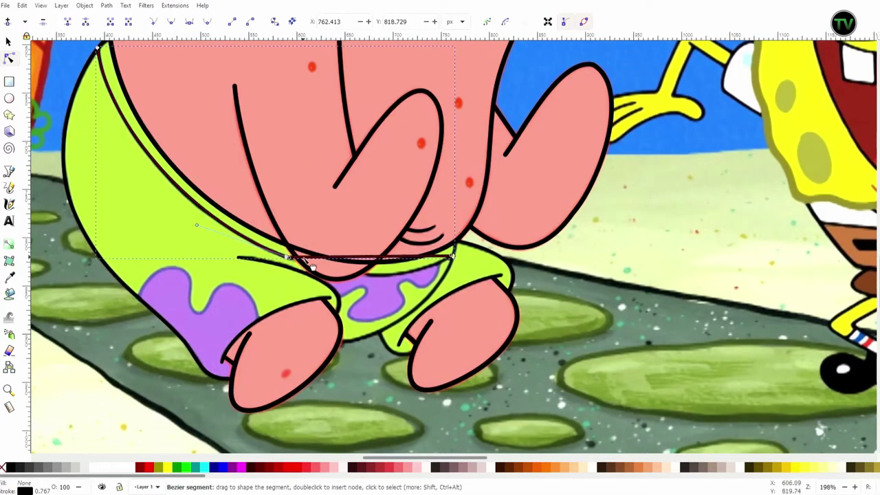
drag(343, 259, 371, 274)
key(plus)
key(plus)
key(plus)
drag(451, 274, 406, 309)
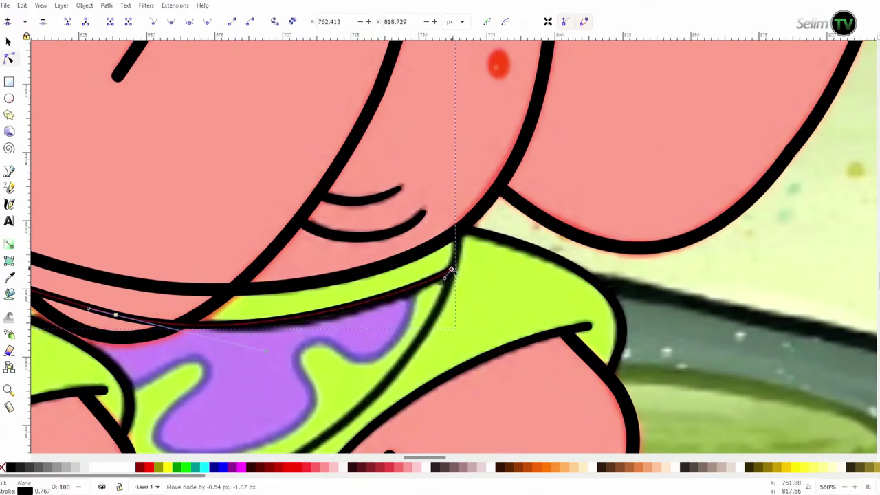
key(minus)
key(minus)
key(minus)
Move the small red dot onto the left foot as a freckle
key(s)
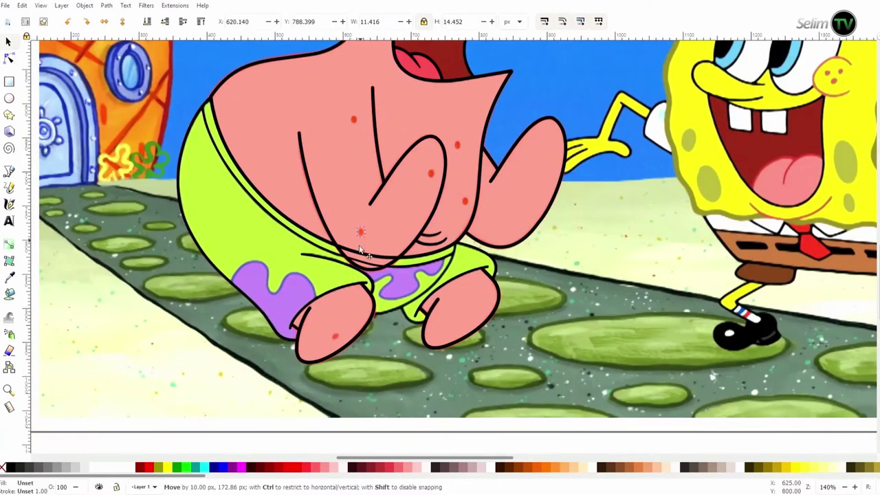
drag(360, 250, 318, 337)
scroll(110, 264, up, 3)
scroll(455, 251, down, 1)
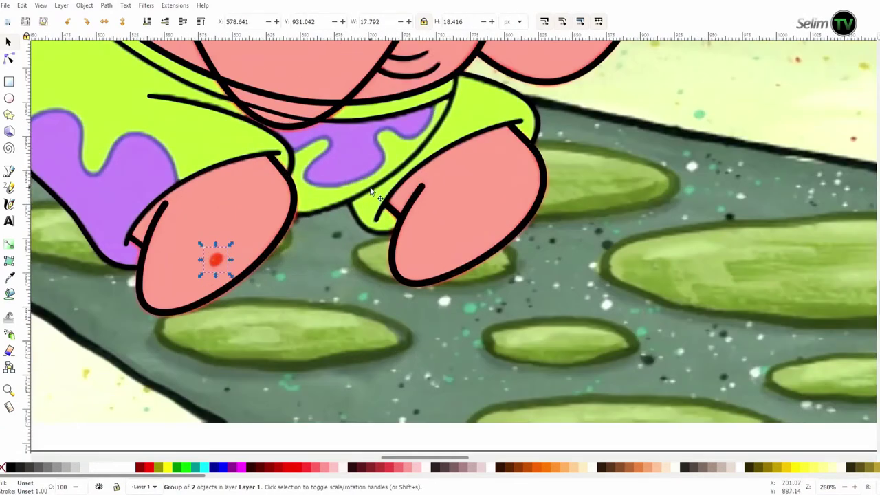
Draw a white 2.5-width line down the shorts' inner edge
key(Escape)
key(b)
click(455, 71)
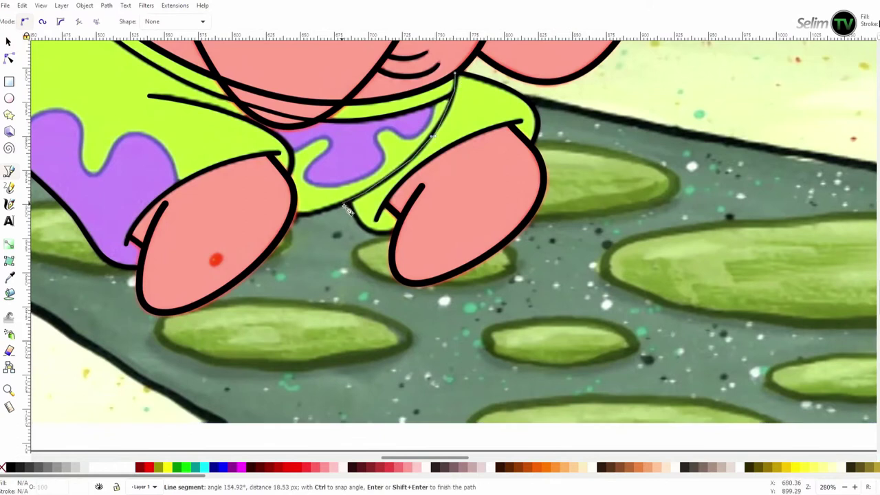
key(Return)
key(ctrl+shift+f)
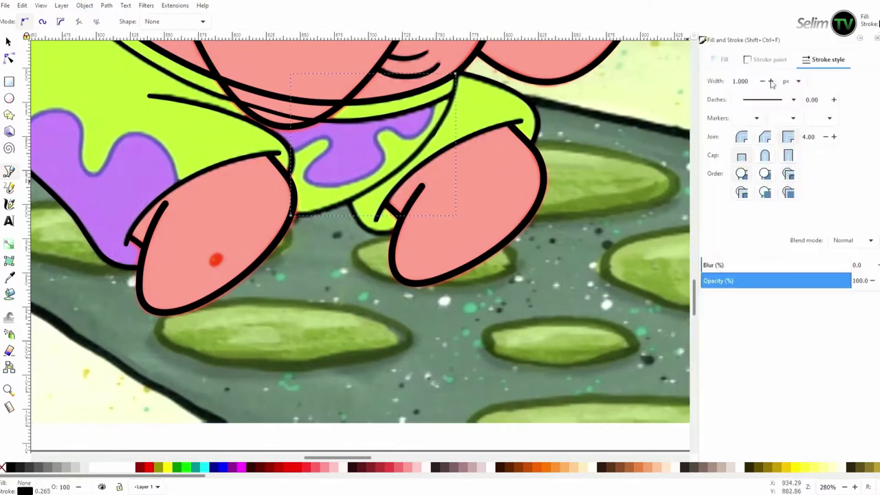
shift+click(117, 468)
click(824, 59)
click(771, 81)
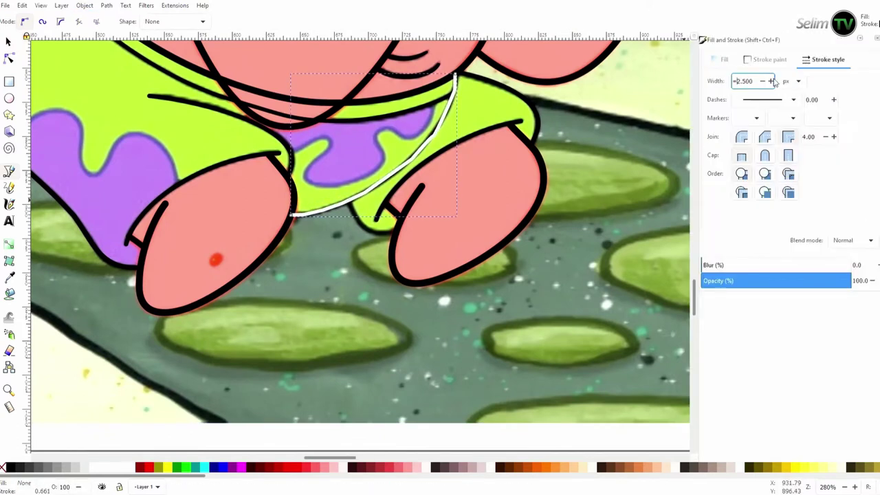
Simplify the white highlight line to two nodes and deselect it
key(plus)
key(plus)
scroll(511, 199, up, 5)
key(n)
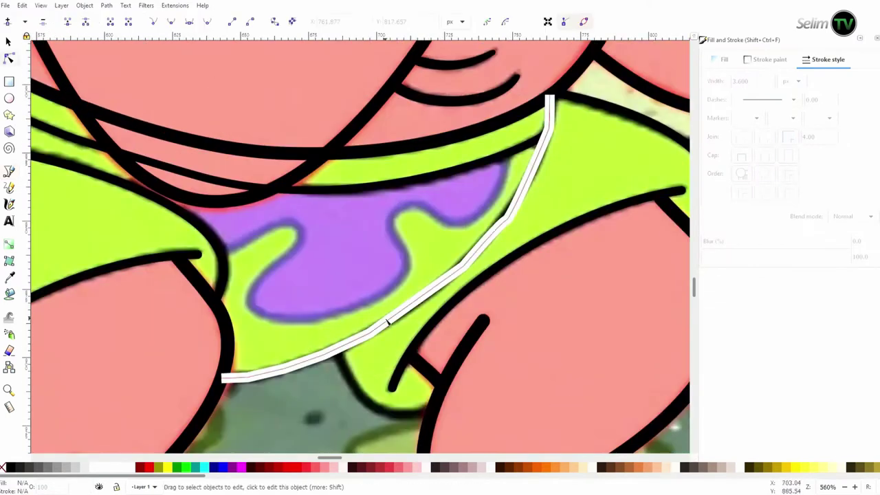
click(511, 199)
key(ctrl+l)
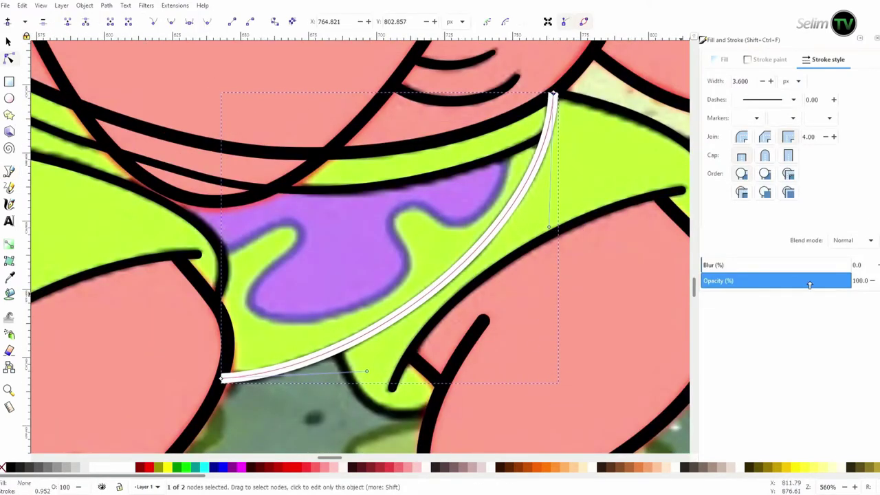
click(508, 382)
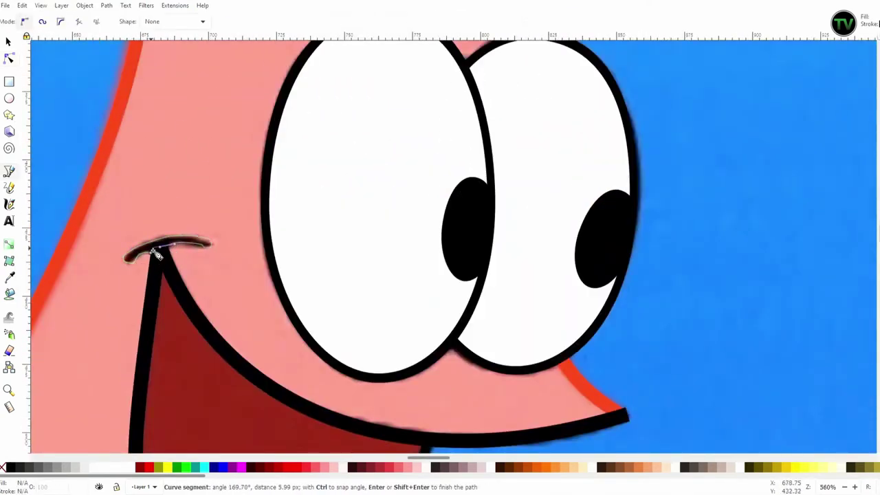
Shape the mouth-corner highlight into a thin crescent and raise it above the black outline
key(Return)
key(ctrl+shift+f)
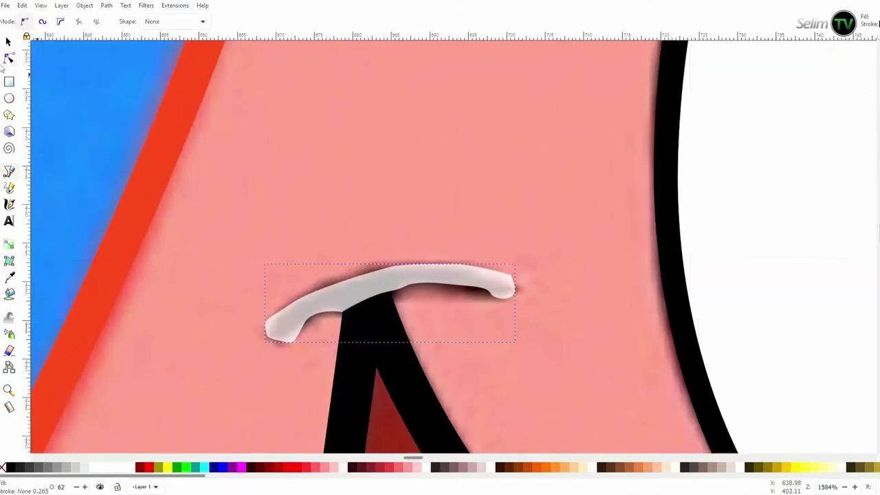
key(n)
mouse_move(396, 304)
mouse_down()
mouse_move(488, 281)
mouse_move(455, 294)
mouse_up()
key(s)
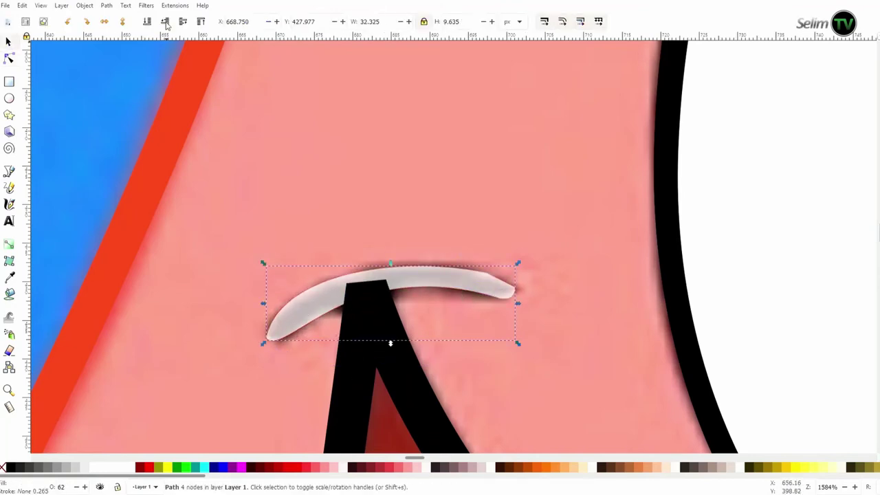
click(167, 23)
key(n)
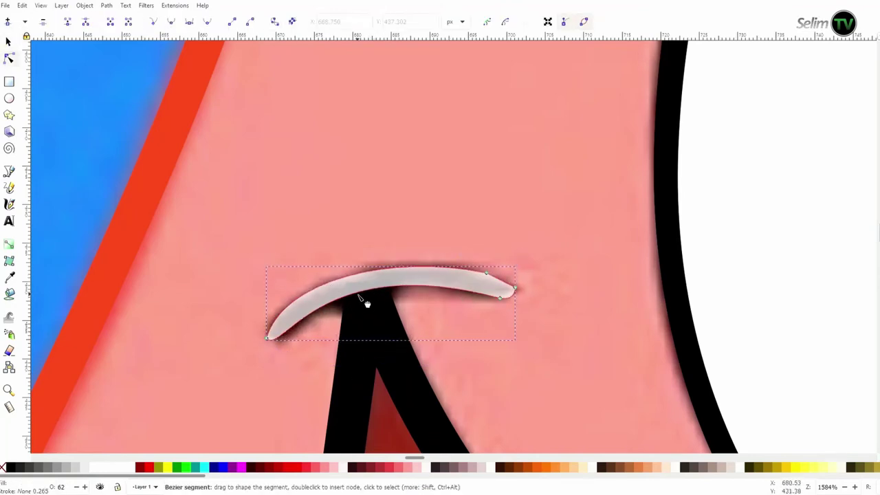
drag(487, 273, 479, 275)
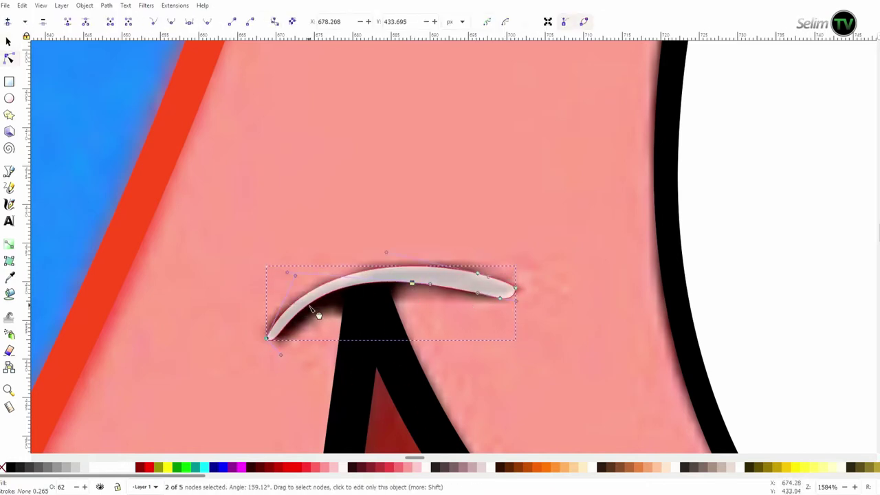
key(s)
scroll(448, 252, down, 7)
key(ctrl+shift+f)
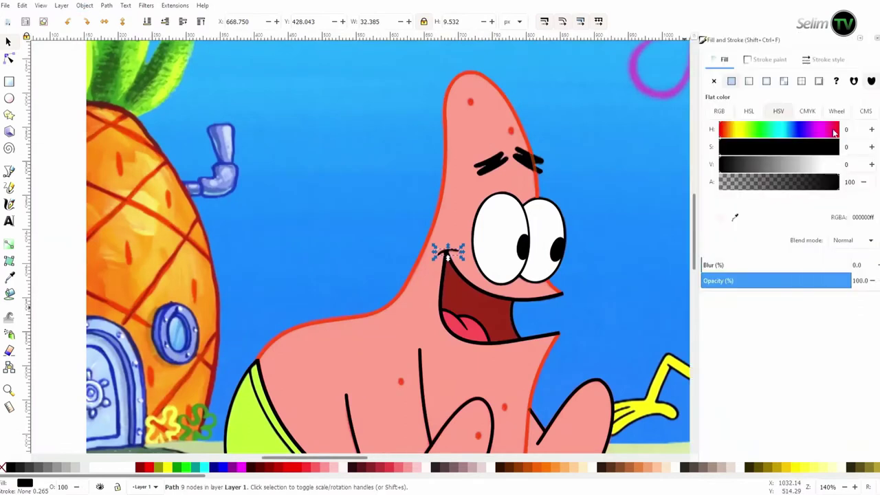
Fill the tongue shading with red and soften its rim with blur
click(287, 468)
key(minus)
key(minus)
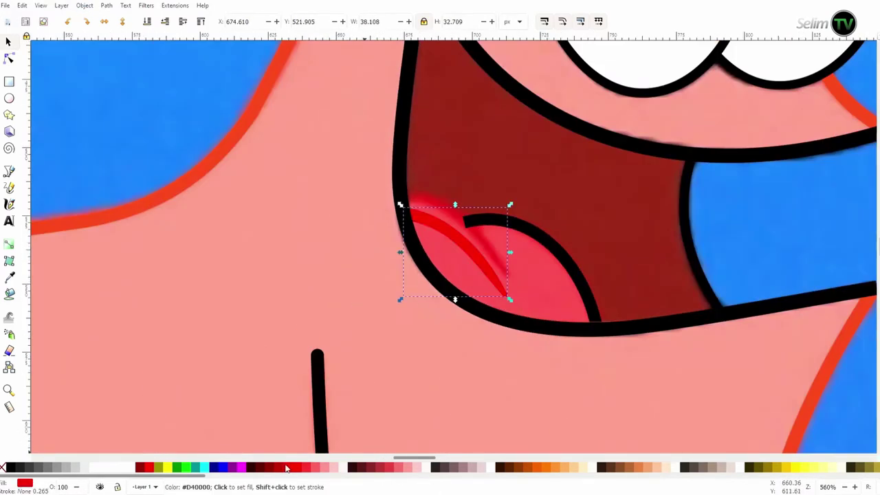
key(ctrl+shift+f)
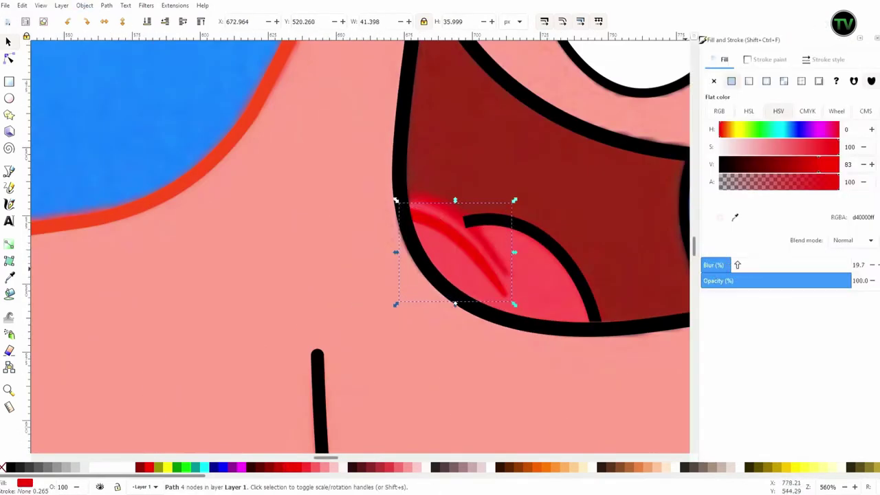
click(557, 247)
key(d)
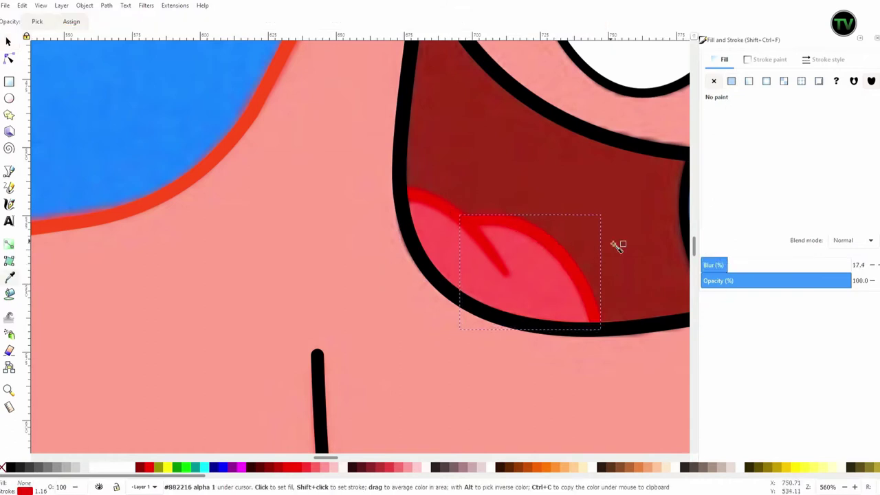
key(s)
Dent the pink tongue's top edge with node edits to start the crease
click(508, 268)
key(ctrl+shift+f)
key(n)
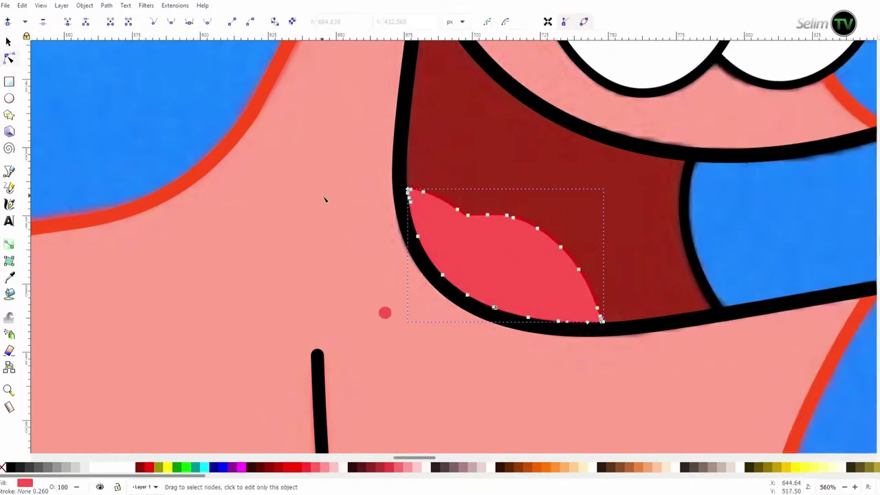
key(plus)
drag(461, 169, 430, 210)
key(minus)
key(minus)
key(plus)
key(plus)
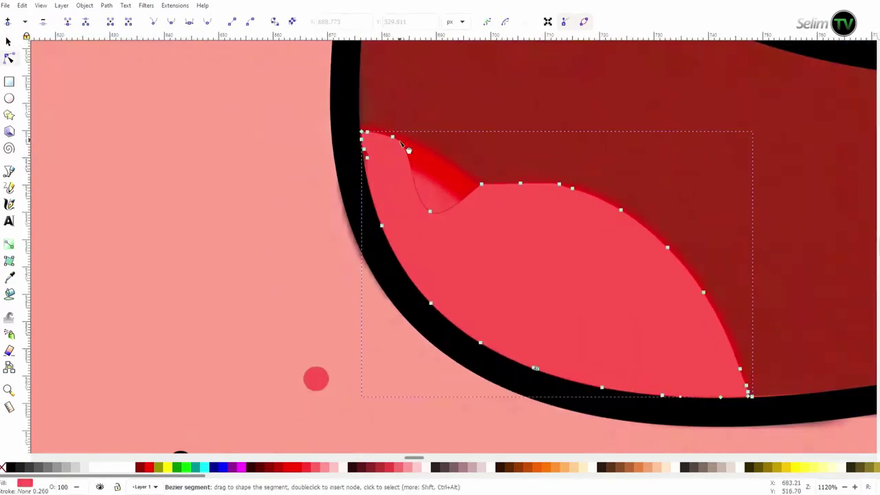
drag(408, 150, 358, 155)
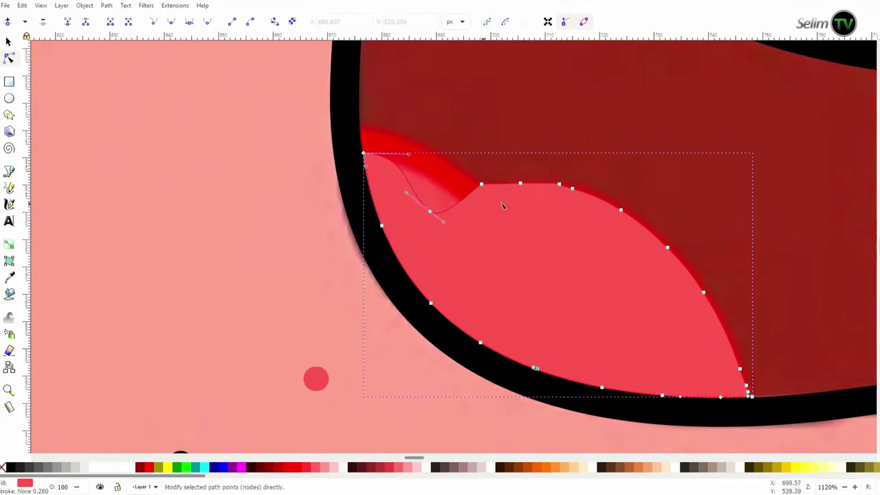
drag(748, 314, 748, 316)
drag(740, 369, 734, 405)
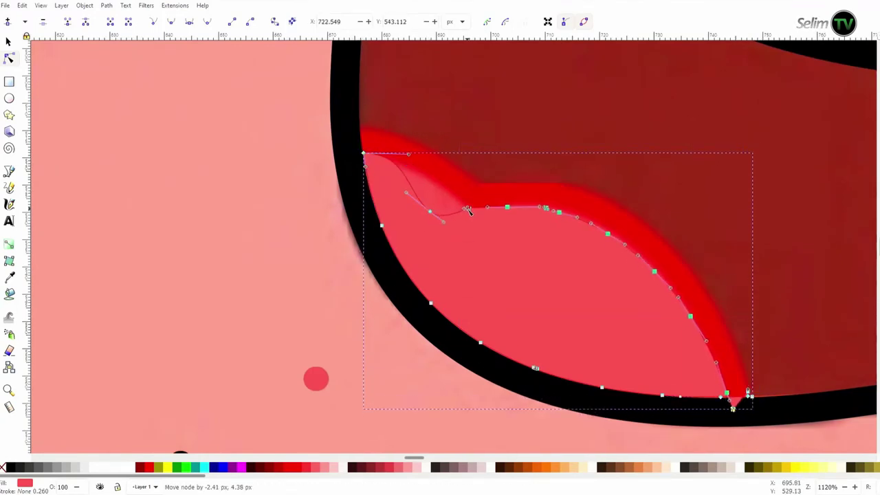
Adjust the tongue tip's handle and pull the crease node into a sharp spike
key(Escape)
key(plus)
click(636, 274)
key(plus)
drag(670, 347, 627, 384)
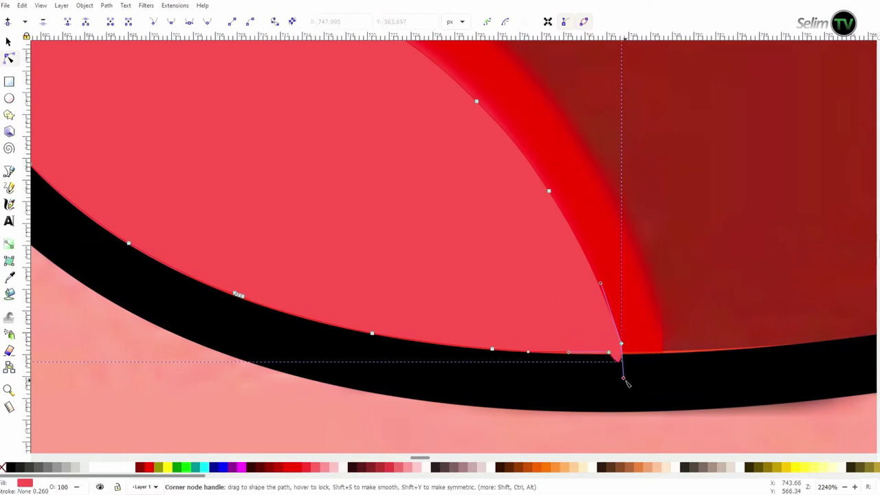
scroll(621, 350, up, 10)
drag(255, 222, 450, 323)
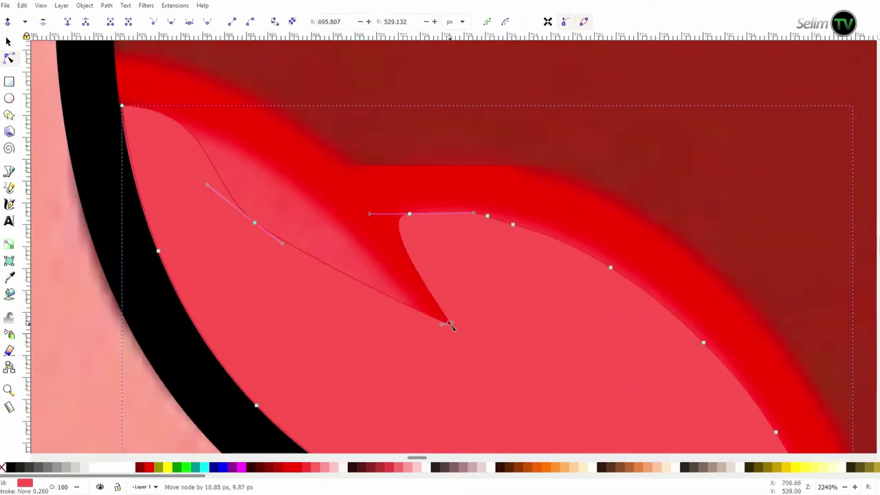
drag(431, 231, 408, 211)
scroll(482, 309, down, 4)
drag(541, 210, 501, 208)
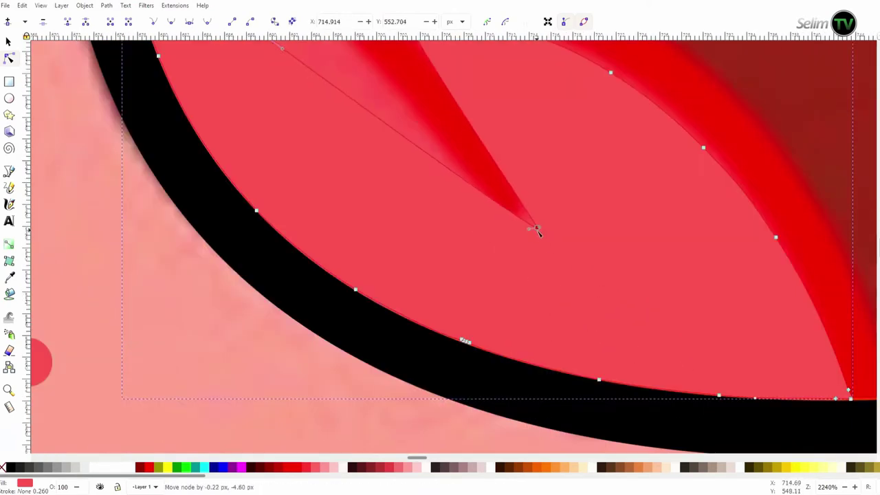
Curve the spike's edges and refine its tip so the crease looks pointed
scroll(500, 208, up, 3)
drag(537, 324, 442, 322)
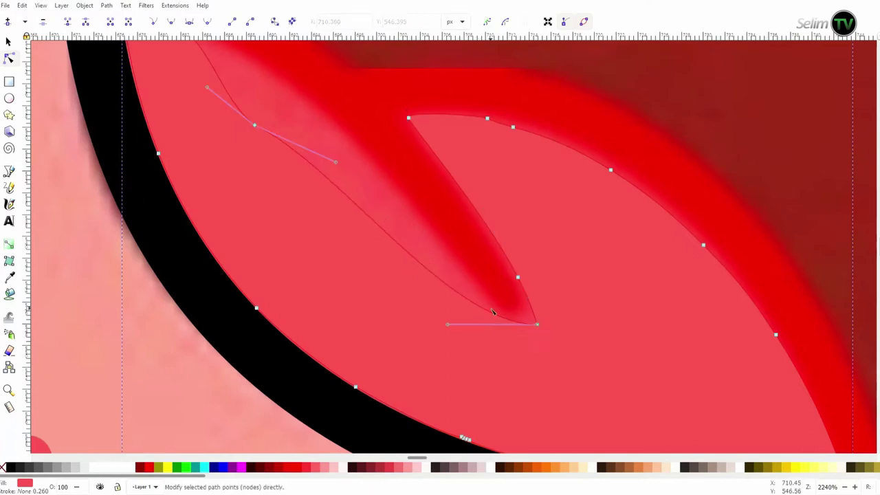
drag(536, 324, 482, 293)
scroll(482, 294, up, 7)
click(122, 222)
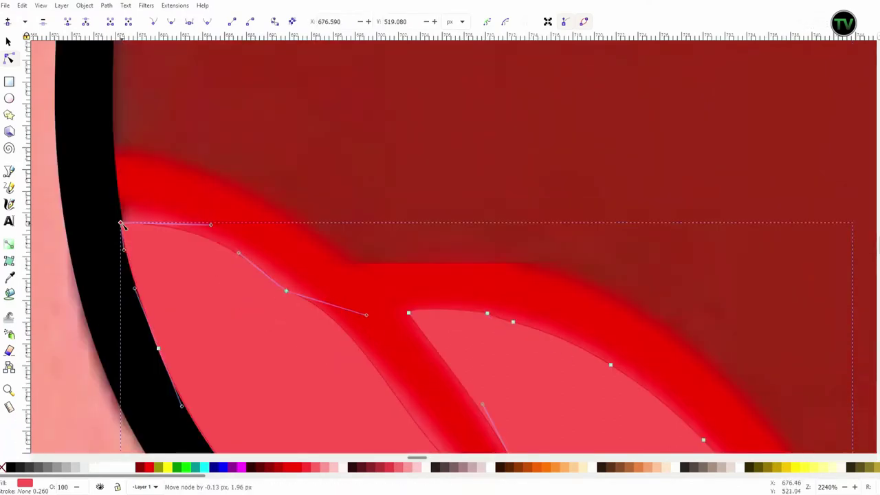
scroll(307, 239, down, 3)
click(307, 239)
drag(409, 366, 434, 357)
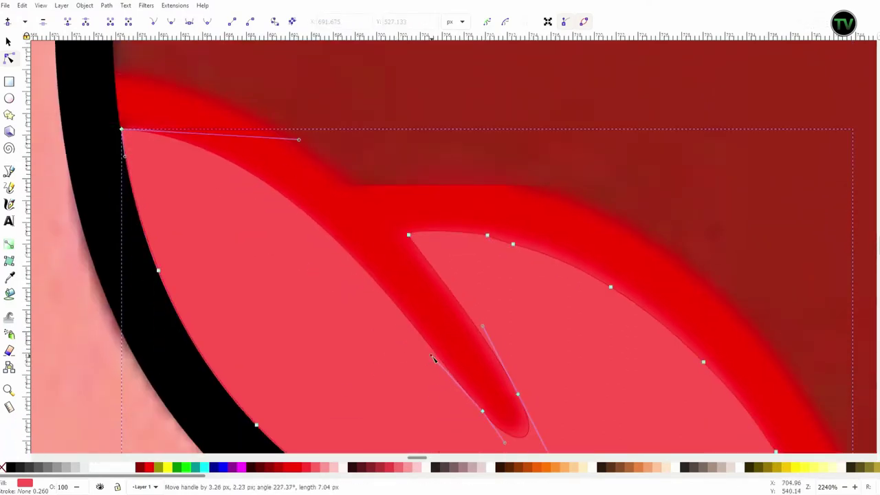
key(5)
key(s)
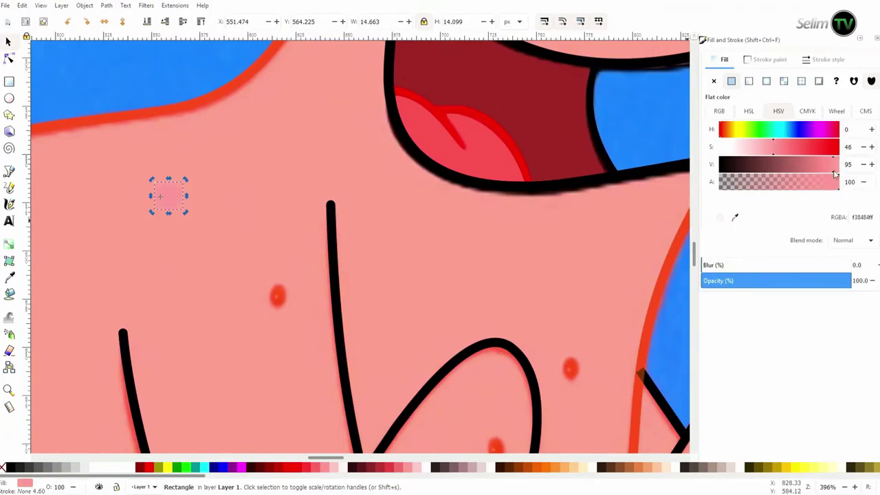
Fill Patrick's body with light pink using the Paint Bucket, then select the shorts
drag(834, 174, 785, 157)
click(172, 206)
key(5)
key(u)
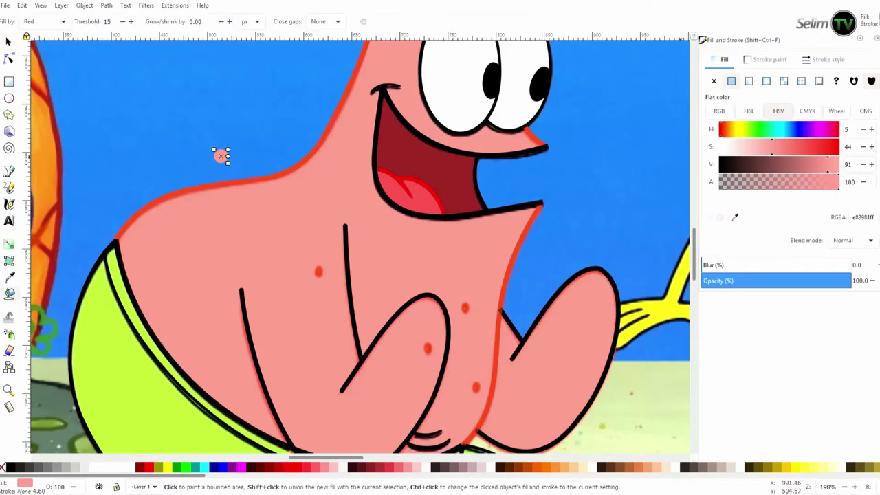
key(ctrl+shift+f)
click(255, 246)
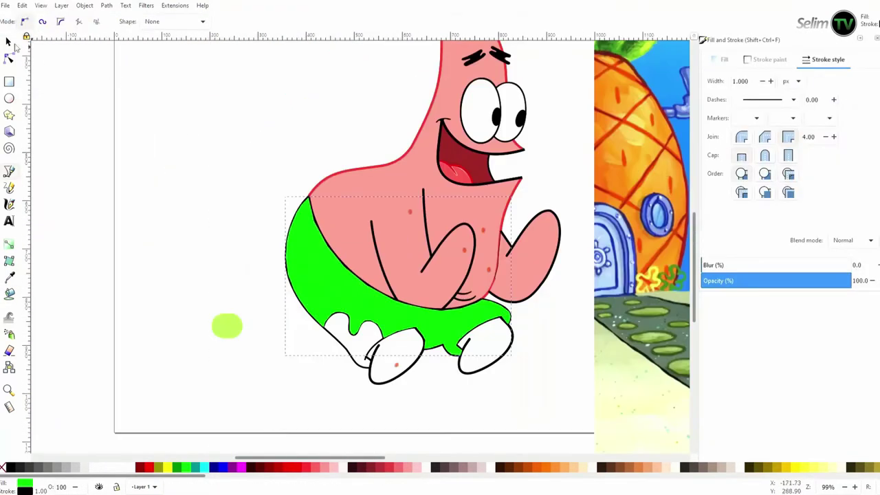
click(8, 42)
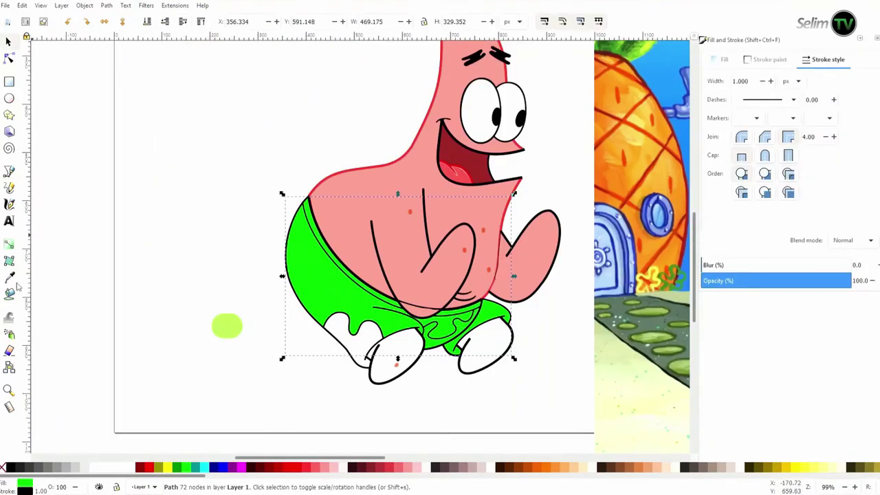
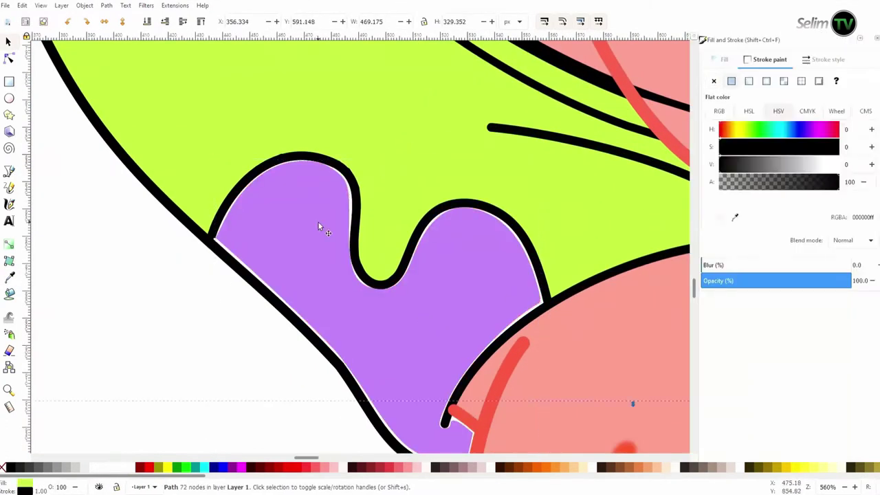
Tuck the first purple patch's corner and hook nodes under the black outline
key(n)
drag(215, 239, 212, 237)
key(s)
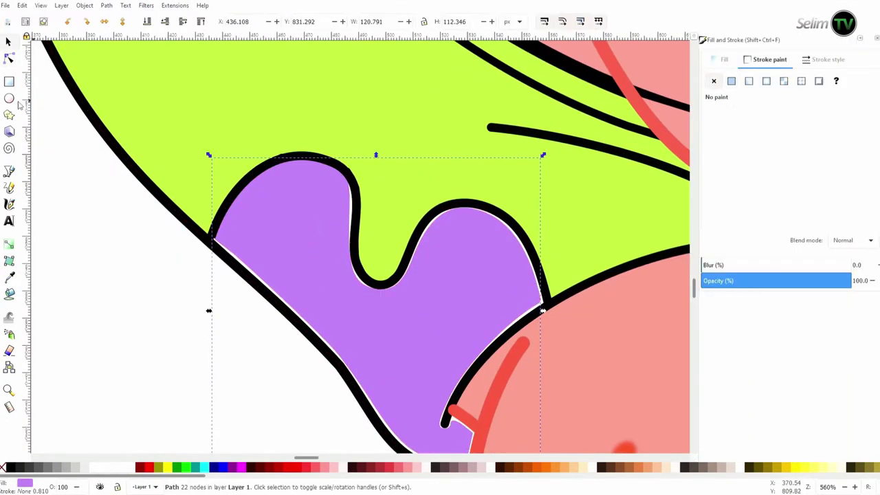
key(n)
scroll(545, 303, down, 3)
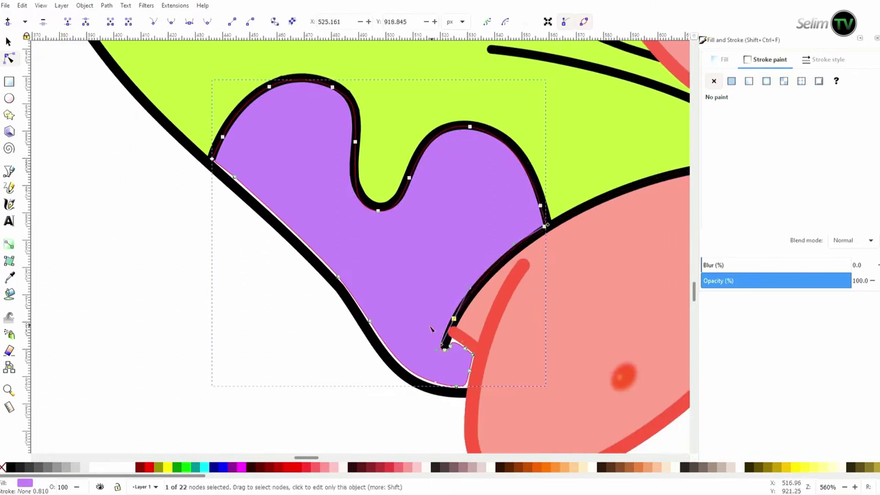
click(235, 178)
scroll(426, 386, up, 4)
drag(514, 222, 527, 205)
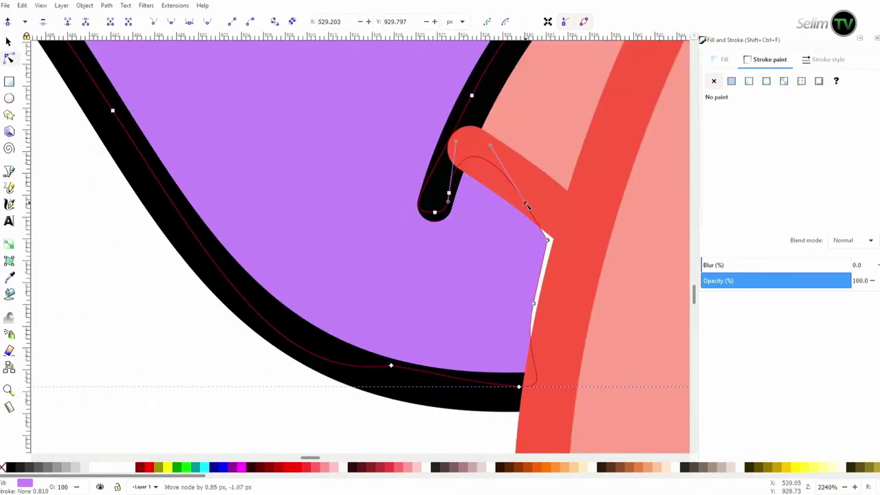
scroll(358, 206, down, 3)
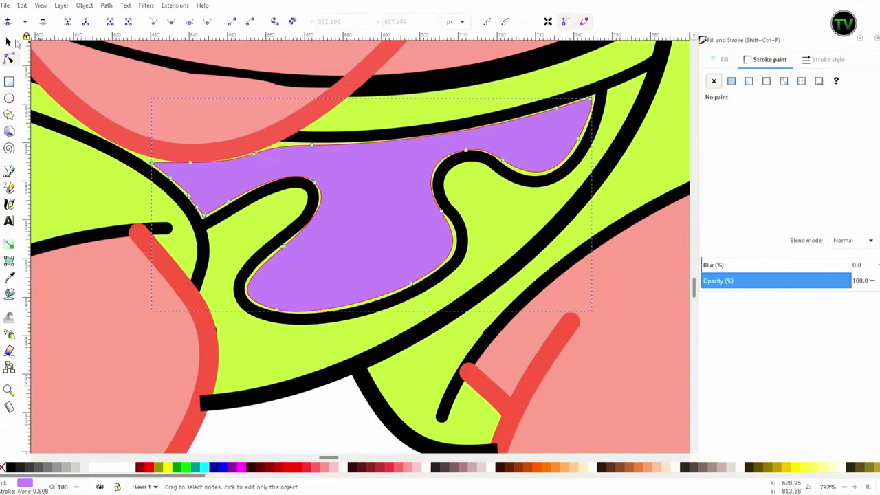
Pull the second purple patch's left edge, top edge and right hook under the outline
click(8, 42)
click(9, 59)
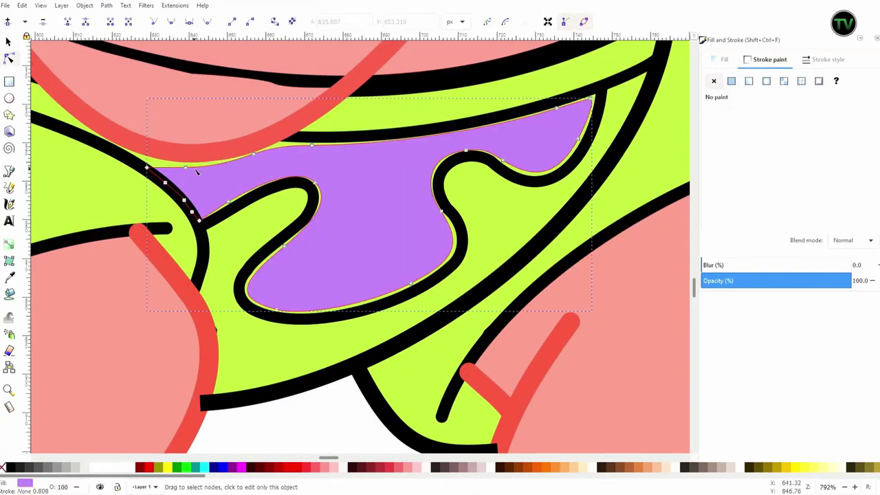
drag(197, 172, 309, 140)
drag(442, 215, 451, 216)
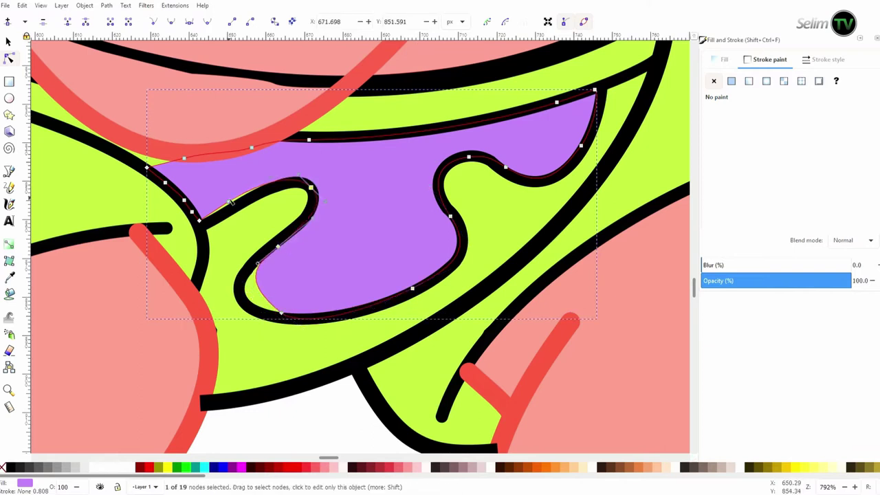
Zoom out to view all of Patrick and adjust an end node of the pink leg shape
key(5)
key(d)
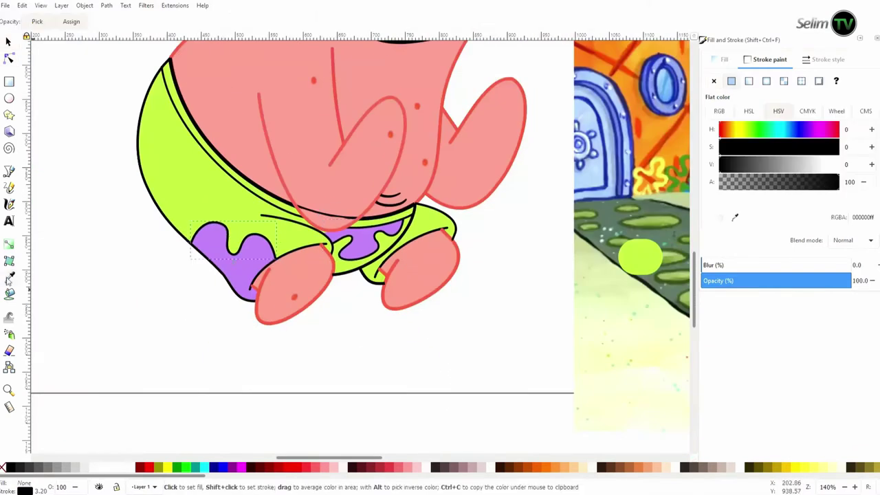
ctrl+scroll(206, 268, up, 1)
scroll(180, 275, left, 3)
ctrl+scroll(181, 275, up, 2)
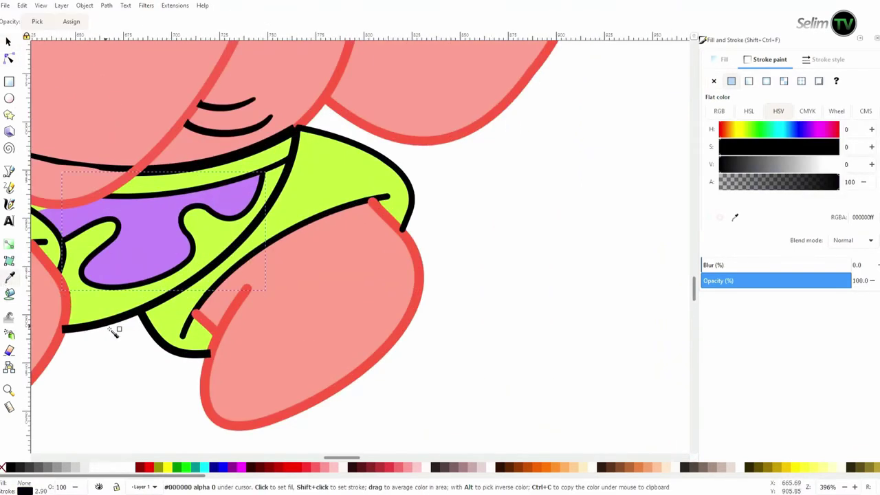
ctrl+scroll(114, 332, down, 2)
key(F12)
ctrl+scroll(113, 333, down, 4)
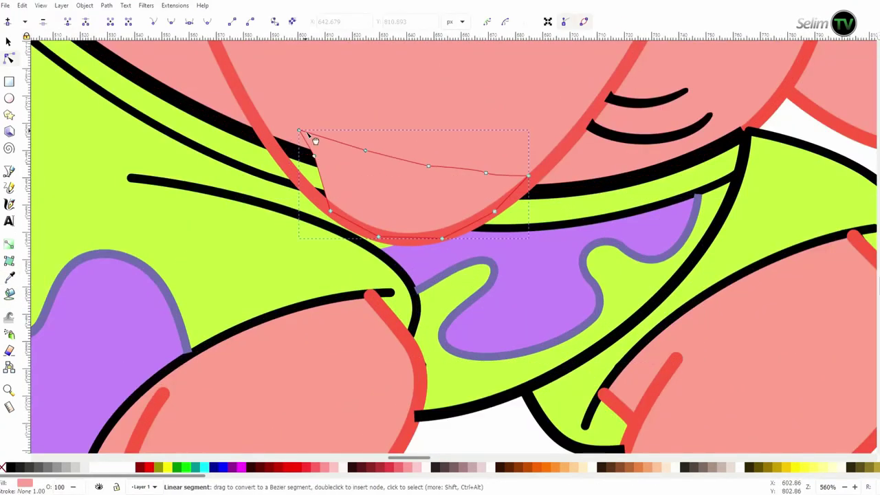
drag(305, 133, 264, 128)
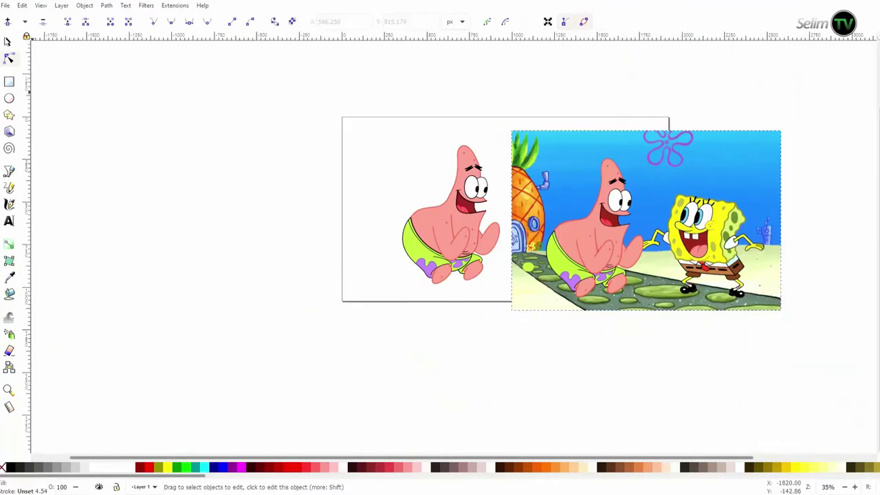
Move the SpongeBob reference image below the page, next to the Patrick drawing
drag(587, 239, 443, 233)
mouse_move(593, 223)
mouse_down()
mouse_move(622, 406)
mouse_move(605, 286)
mouse_up()
scroll(481, 275, up, 3)
Trace SpongeBob's sponge body as a closed Bezier outline
key(b)
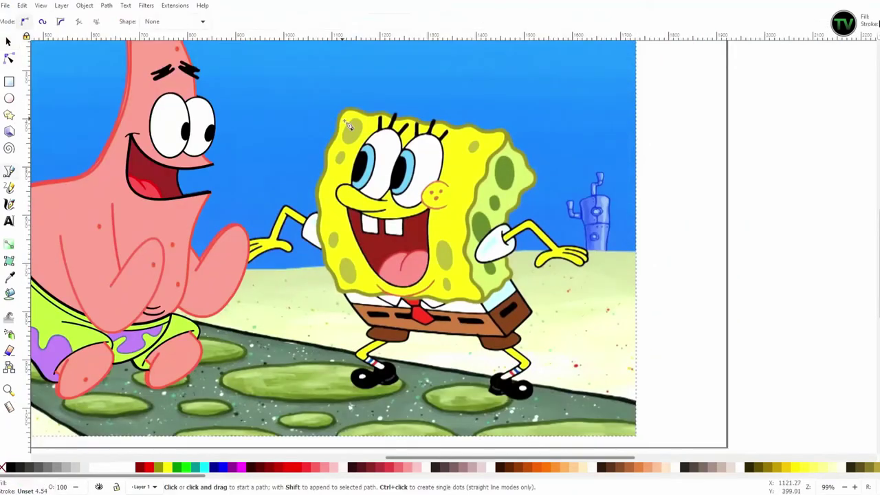
key(plus)
key(plus)
click(178, 147)
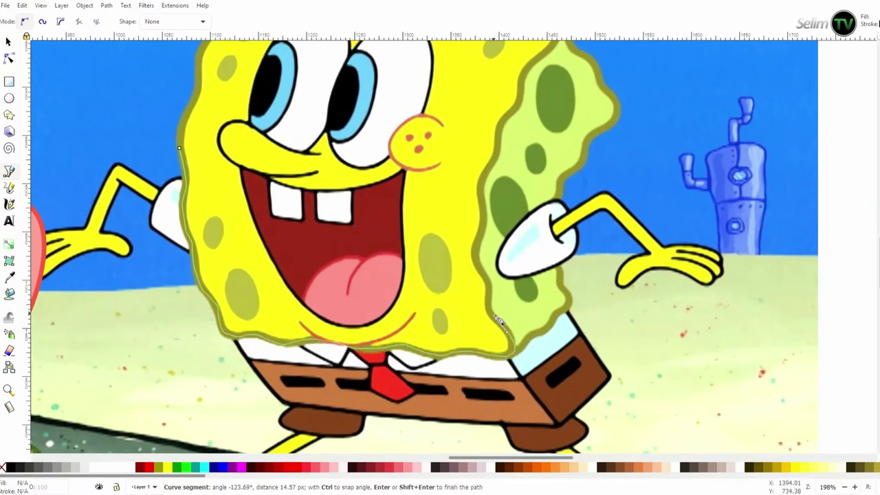
scroll(495, 312, up, 2)
scroll(492, 308, up, 1)
scroll(501, 275, up, 2)
scroll(516, 289, up, 2)
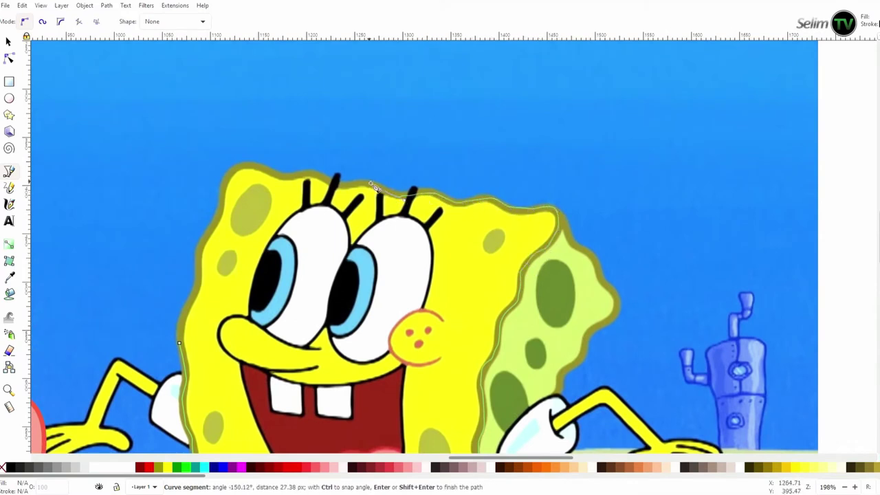
key(Return)
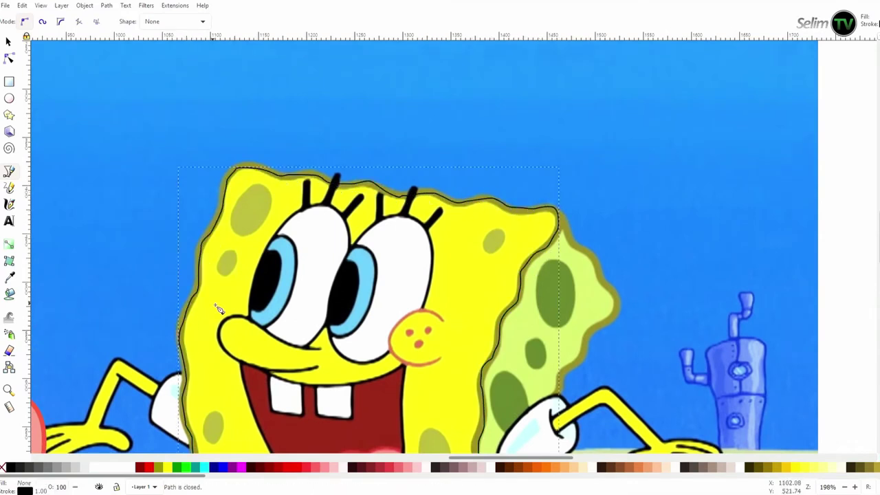
Adjust nodes on the sponge outline, including the right-edge curve
key(n)
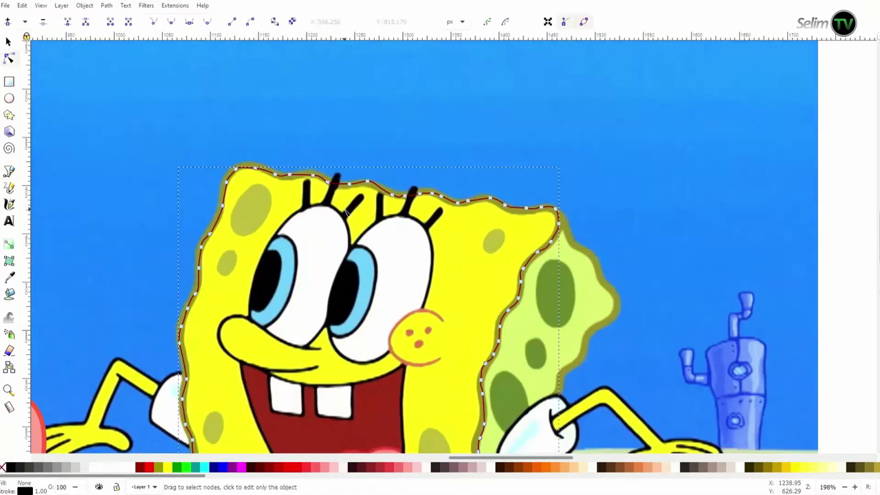
scroll(346, 212, down, 3)
click(200, 182)
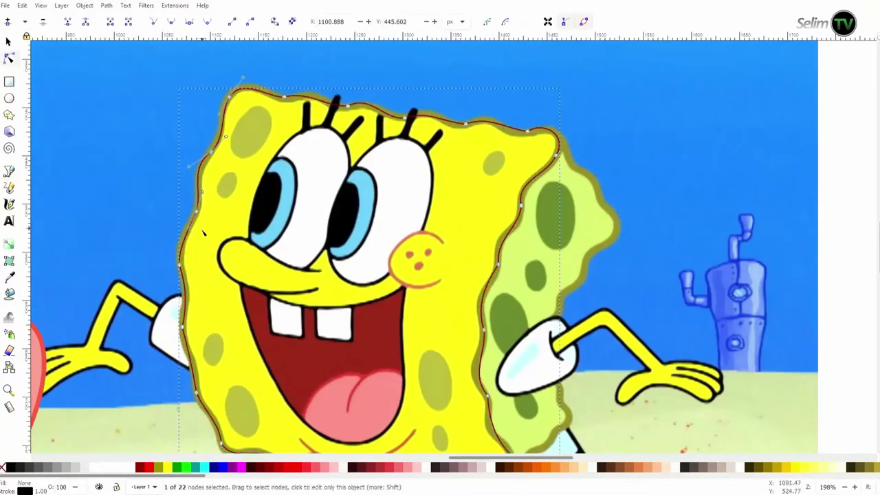
scroll(189, 244, down, 3)
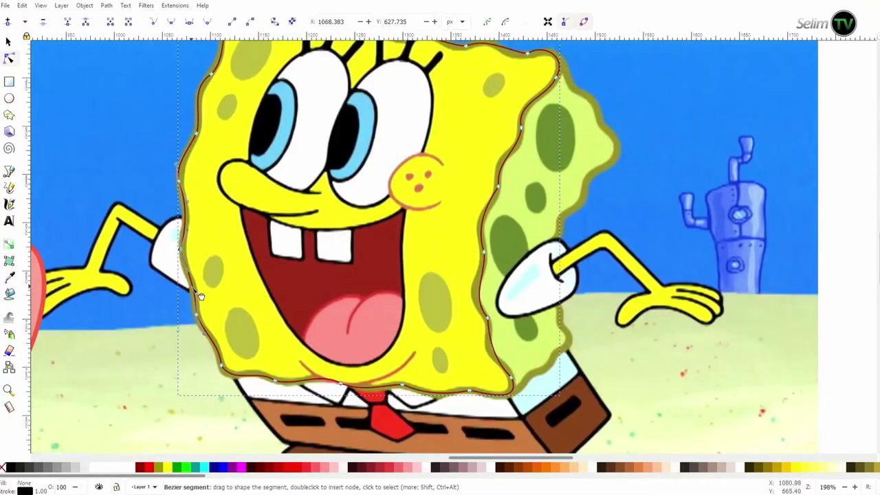
scroll(227, 303, down, 3)
scroll(501, 324, up, 1)
click(486, 292)
scroll(477, 255, up, 1)
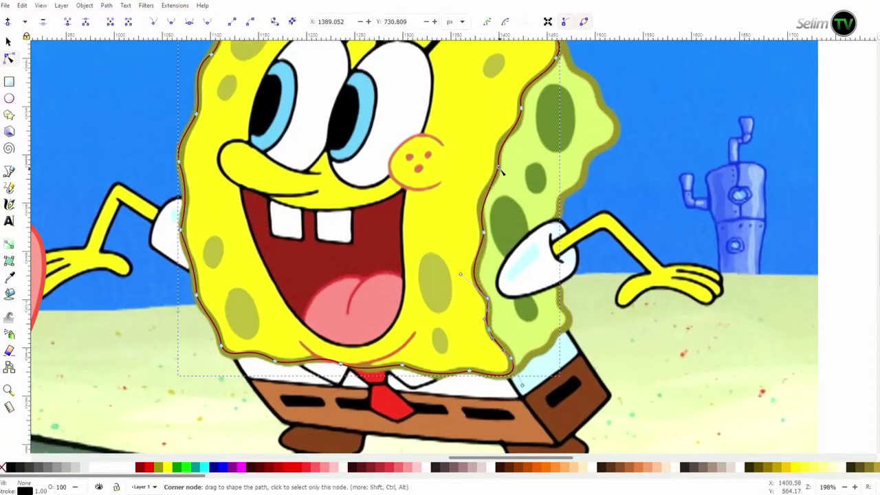
scroll(502, 172, up, 3)
Draw a line down the sponge's right side and give it a 7.2 px stroke width
key(ctrl+shift+f)
click(828, 59)
click(771, 81)
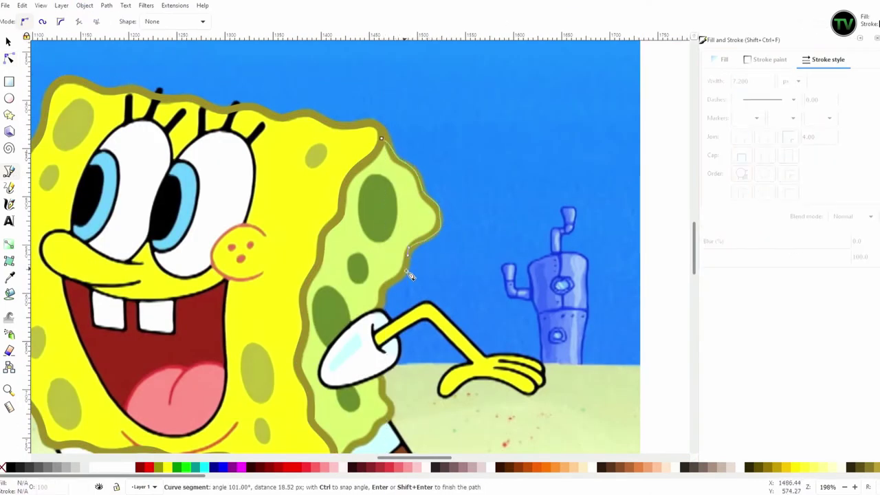
drag(382, 297, 385, 301)
scroll(385, 301, down, 1)
click(379, 325)
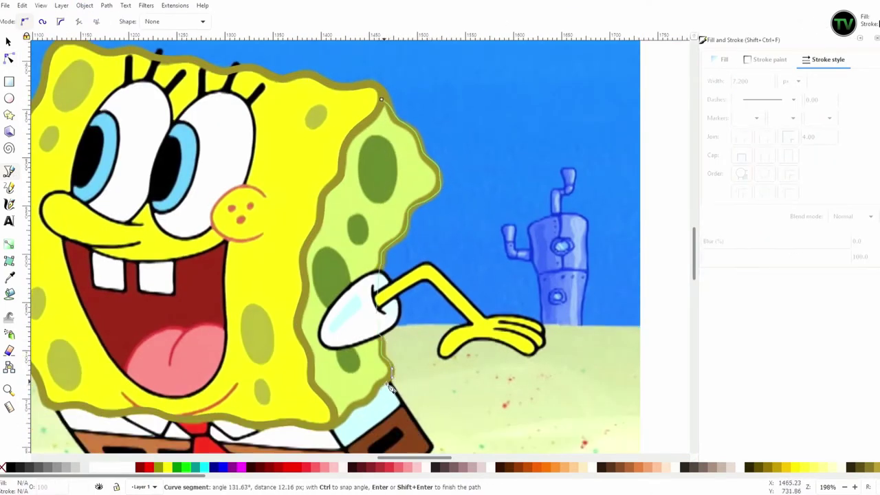
key(Return)
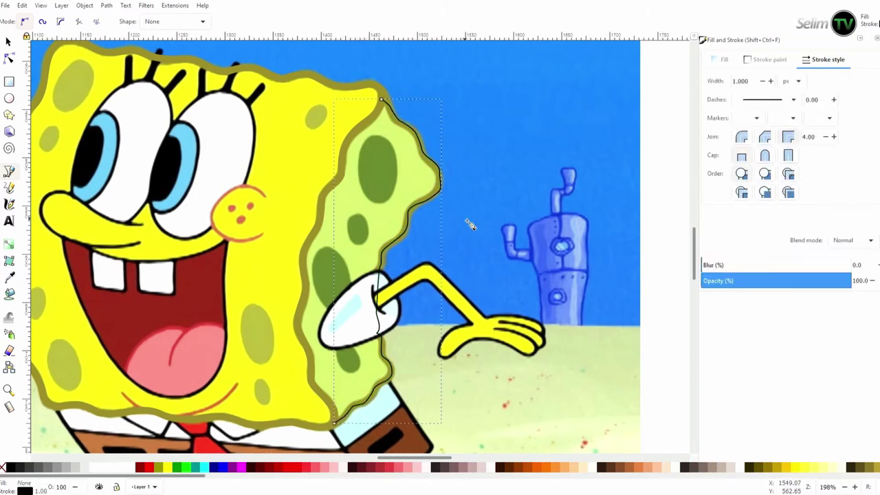
text(n7.2)
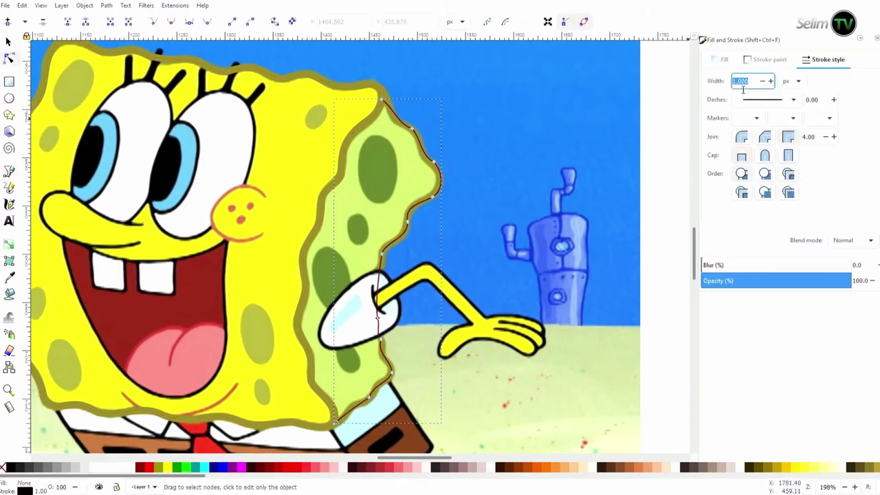
key(Return)
scroll(378, 144, up, 4)
scroll(377, 144, down, 4)
Select the black right-side line for node editing
key(s)
click(520, 192)
ctrl+scroll(521, 192, up, 2)
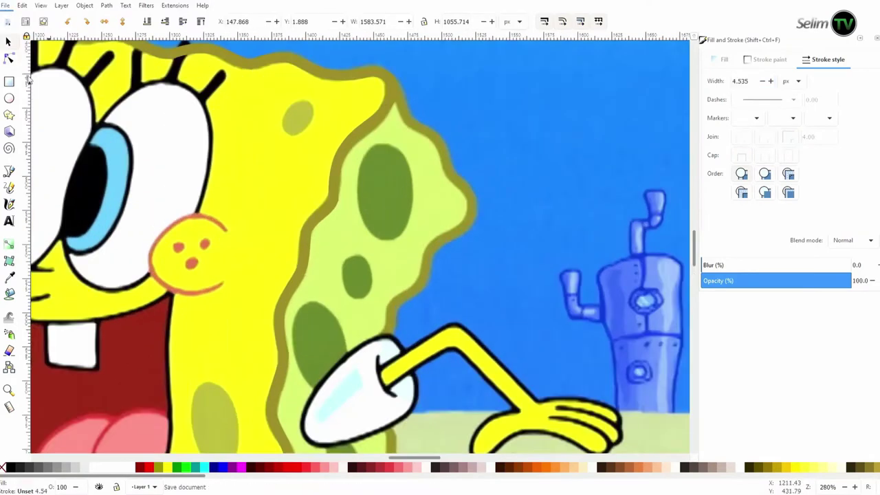
scroll(520, 196, up, 4)
key(n)
click(440, 182)
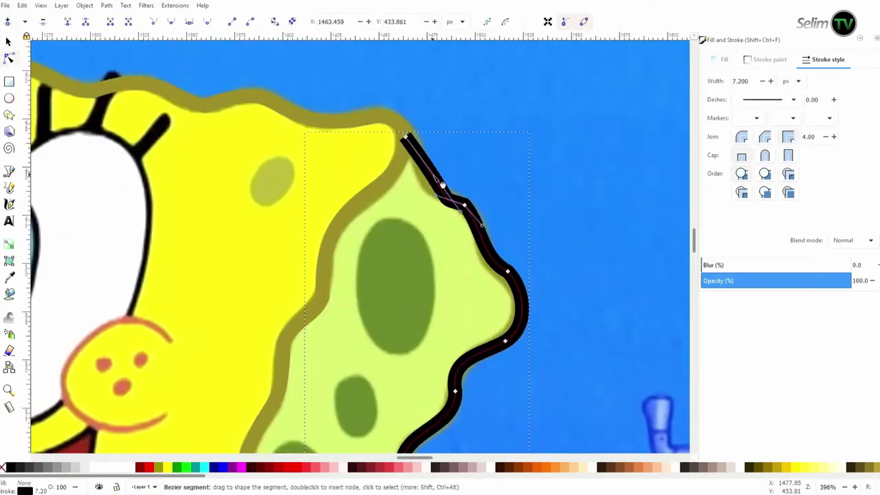
scroll(509, 275, down, 2)
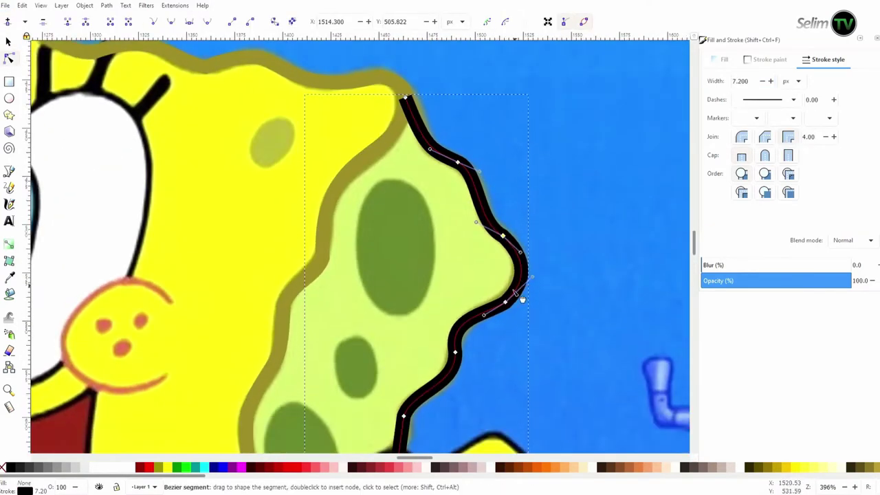
scroll(518, 295, down, 3)
scroll(468, 261, down, 3)
scroll(453, 200, down, 3)
Add a node beside the arm and reshape the line along the sponge edge to the shirt
double_click(412, 248)
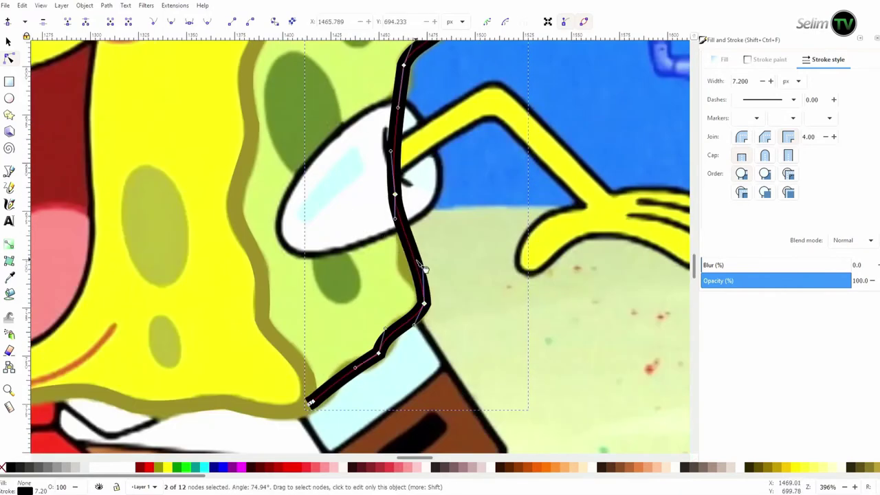
drag(413, 249, 403, 264)
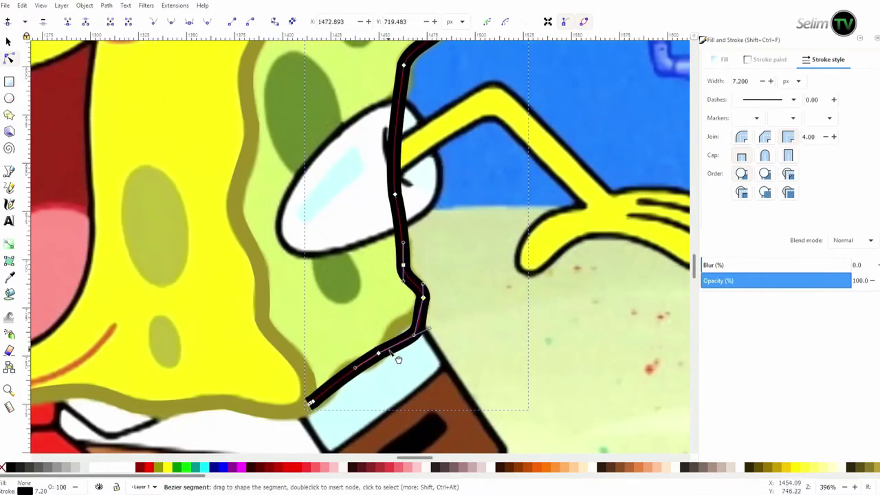
drag(398, 359, 403, 306)
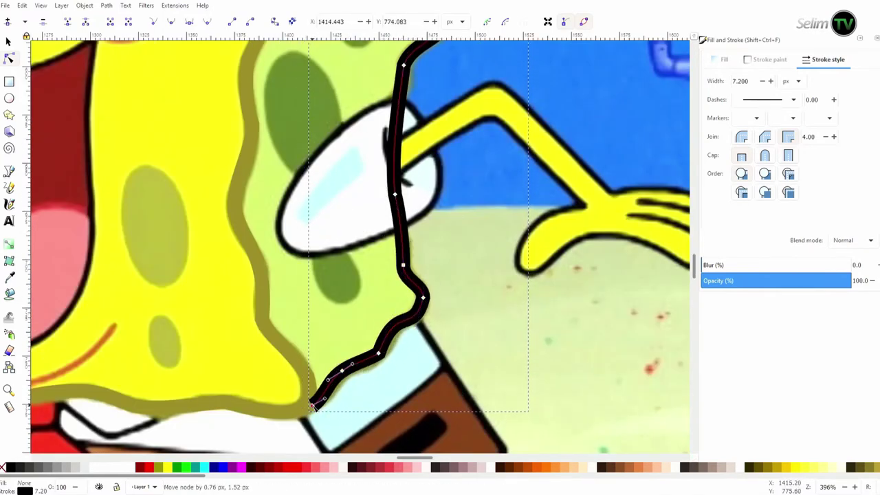
scroll(426, 337, up, 2)
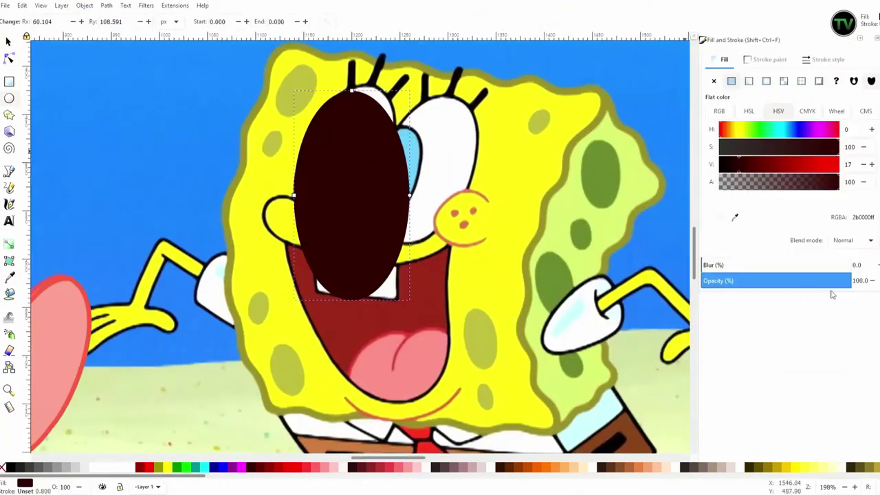
Place the semi-transparent ellipse over the right eye and tilt it to match
drag(832, 281, 795, 280)
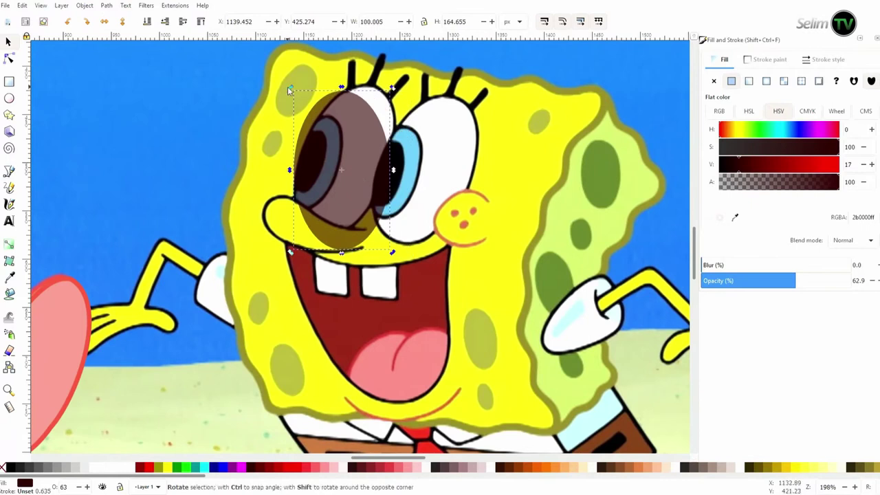
drag(395, 226, 388, 219)
drag(345, 237, 432, 190)
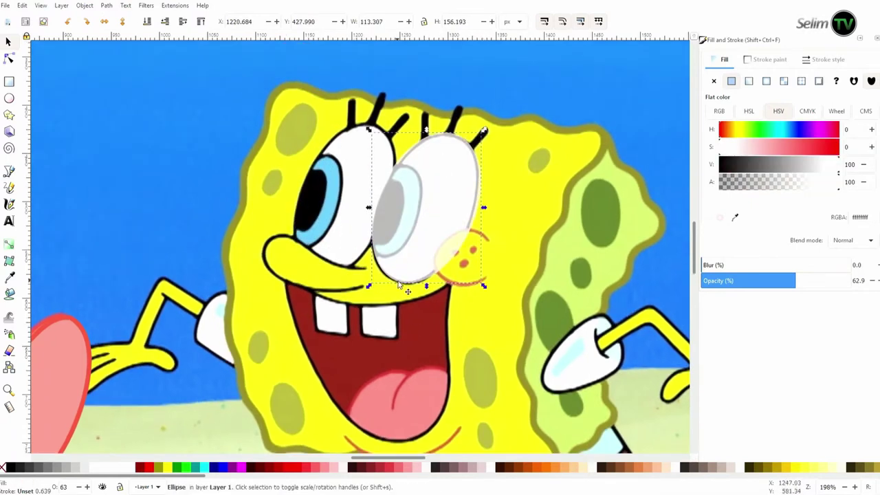
key(bracketleft)
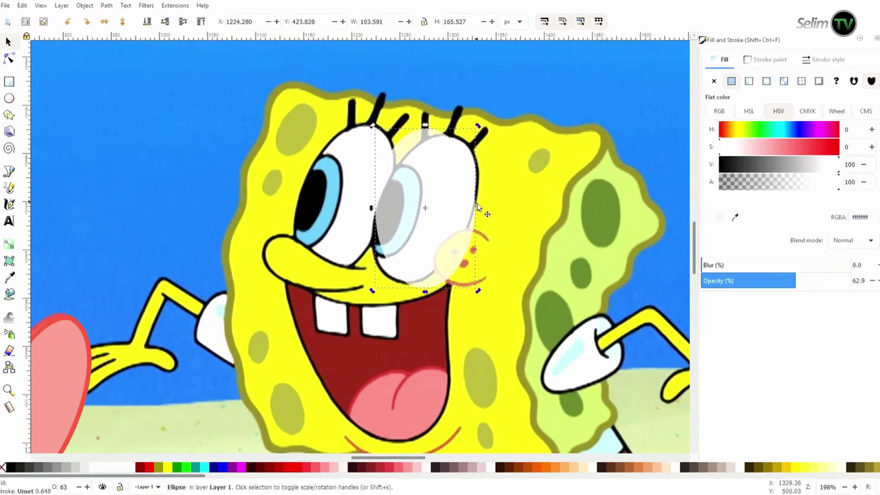
drag(482, 132, 485, 138)
drag(442, 191, 445, 191)
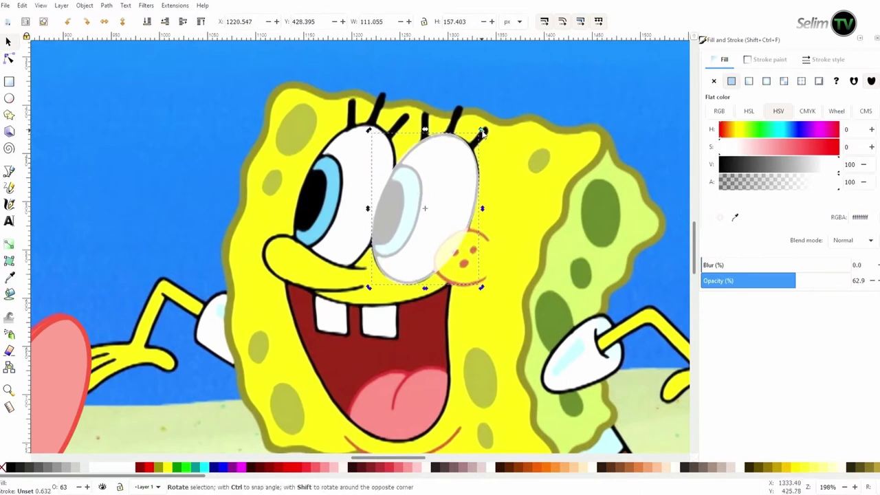
Convert the oval to a path and adjust its top node
key(ctrl+shift+c)
key(F12)
key(plus)
key(plus)
key(n)
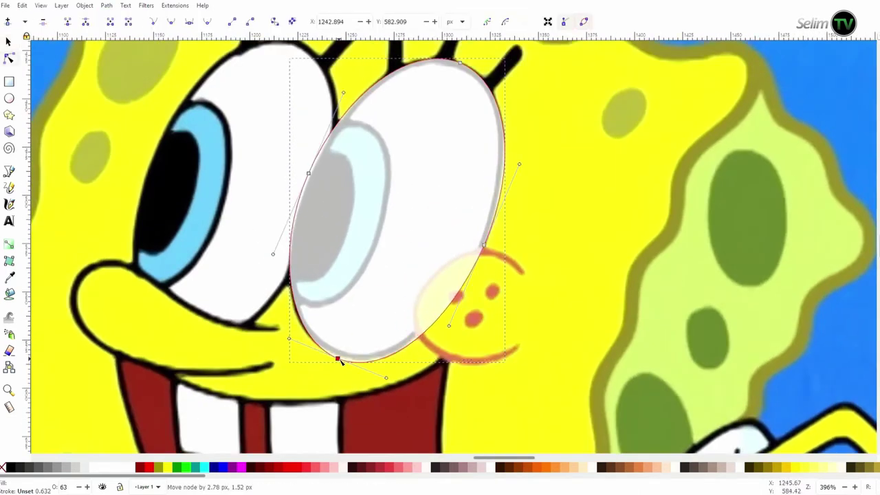
scroll(311, 336, up, 3)
click(461, 139)
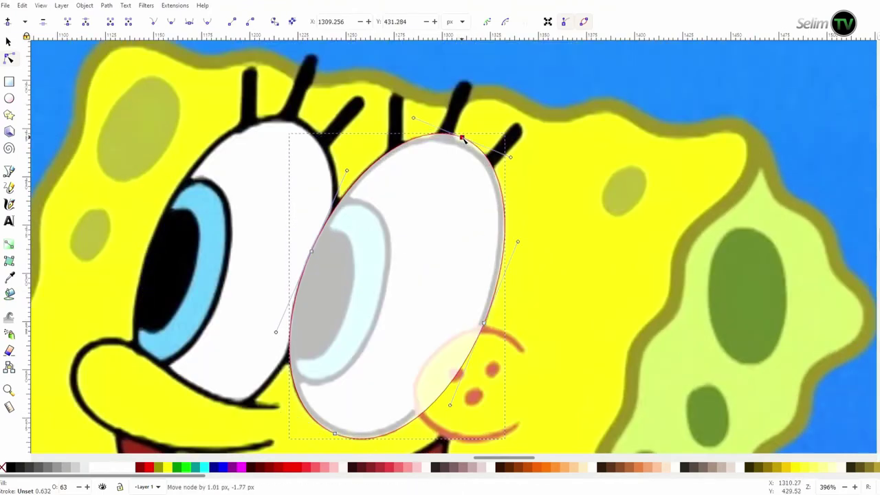
scroll(413, 185, down, 3)
key(s)
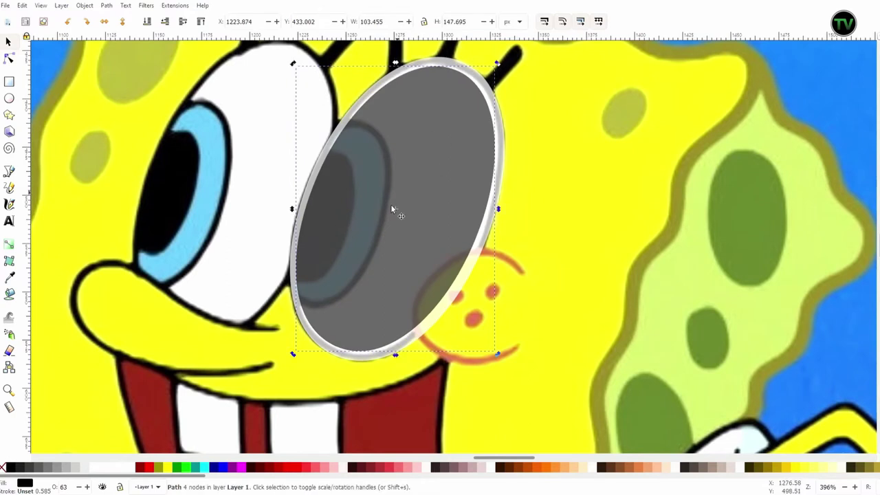
Scale the oval's top, right and lower-left edges to fit the reference eye
drag(495, 62, 503, 64)
drag(296, 353, 292, 362)
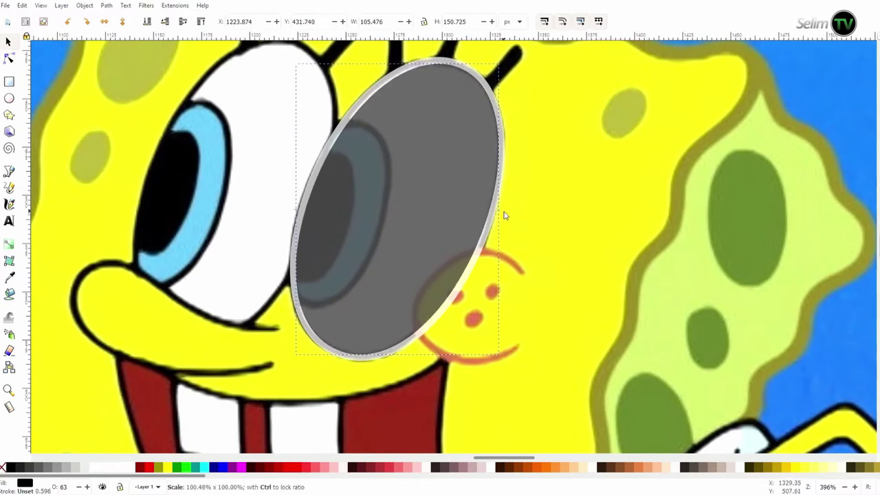
drag(397, 64, 399, 63)
key(shift+ctrl+f)
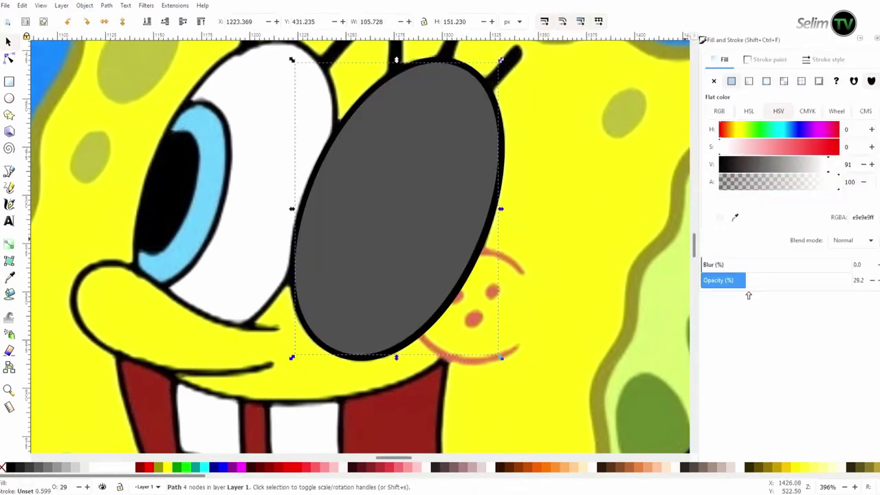
Size and position a cyan iris oval over the reference iris
mouse_move(507, 53)
mouse_down()
mouse_move(433, 162)
mouse_move(408, 115)
mouse_up()
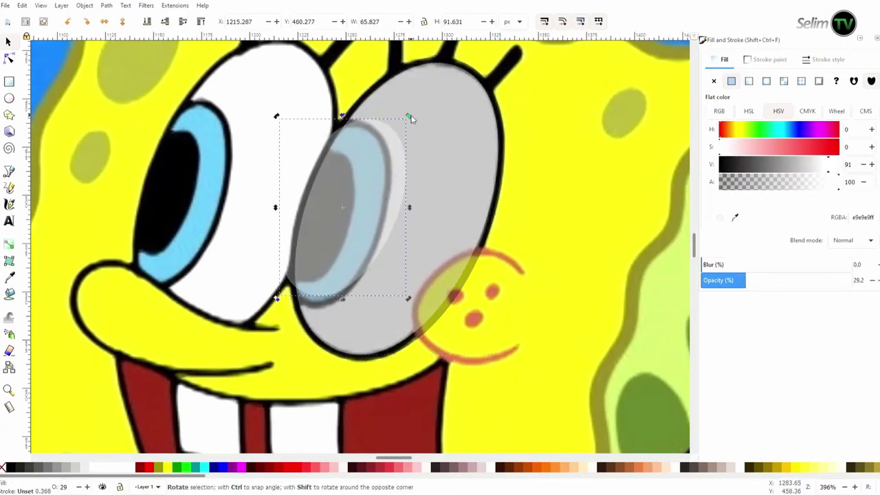
drag(360, 158, 351, 165)
drag(329, 315, 328, 313)
drag(356, 198, 354, 196)
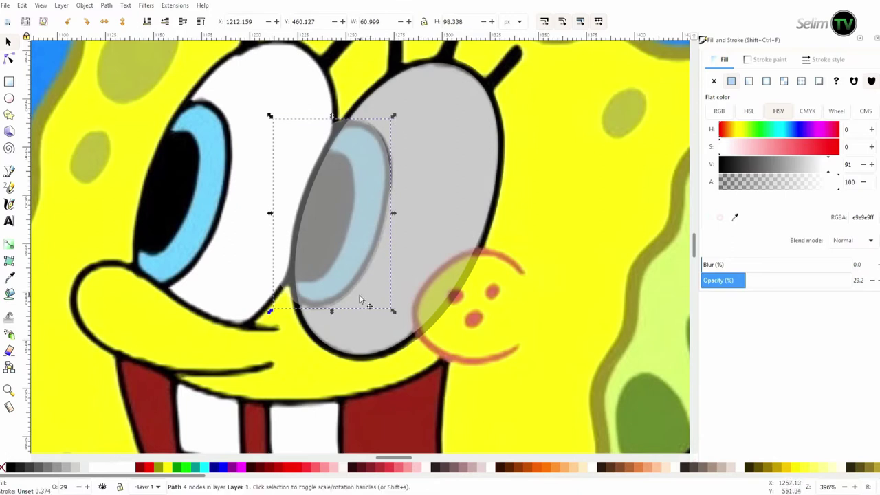
key(n)
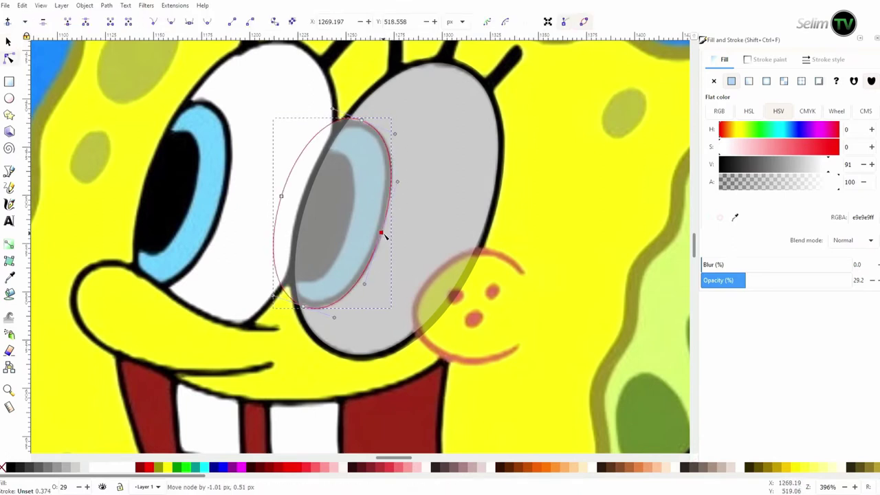
key(s)
click(11, 468)
drag(744, 280, 723, 280)
drag(356, 176, 347, 183)
drag(327, 312, 326, 301)
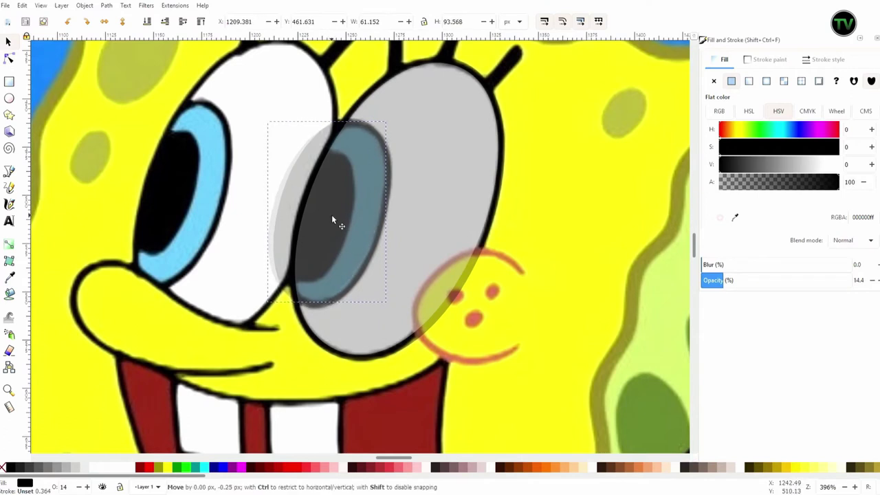
click(196, 468)
Reshape the iris's top and lower-left curves and duplicate it as the pupil
key(n)
drag(357, 128, 359, 125)
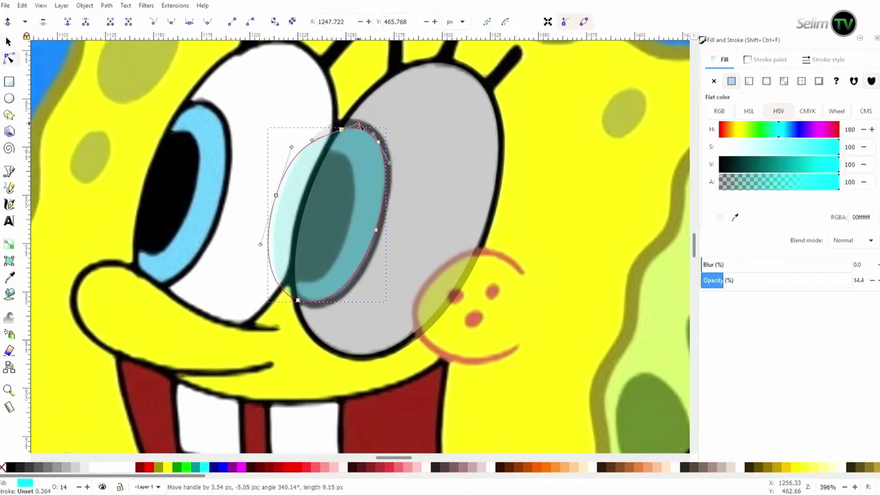
drag(309, 311, 312, 310)
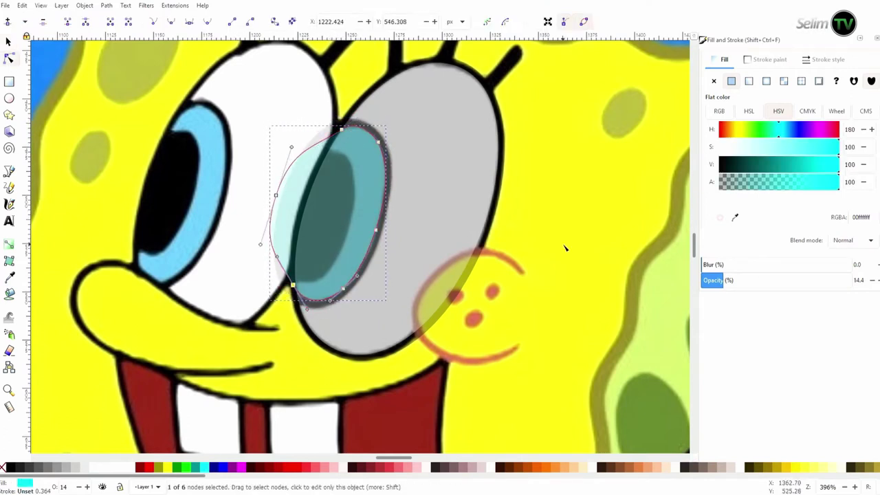
key(s)
key(ctrl+d)
drag(328, 189, 321, 209)
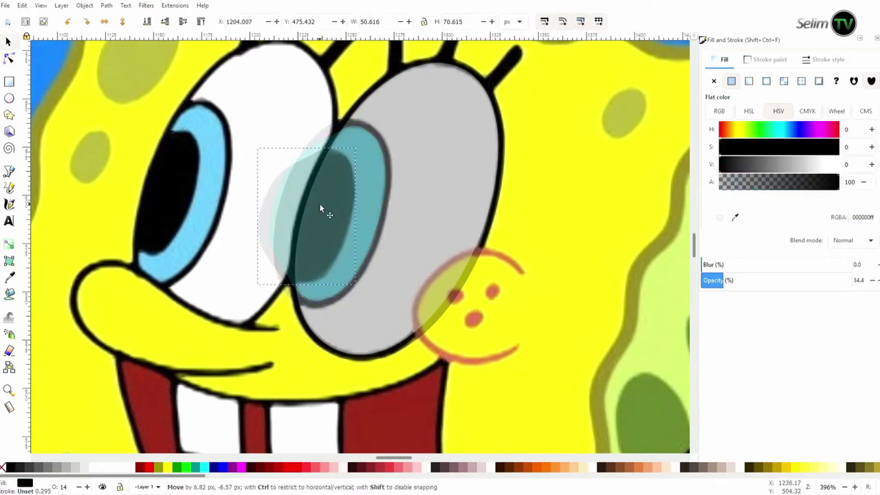
Fill the pupil copy and intersect it with the eye white to keep it inside
click(477, 143)
key(plus)
key(F12)
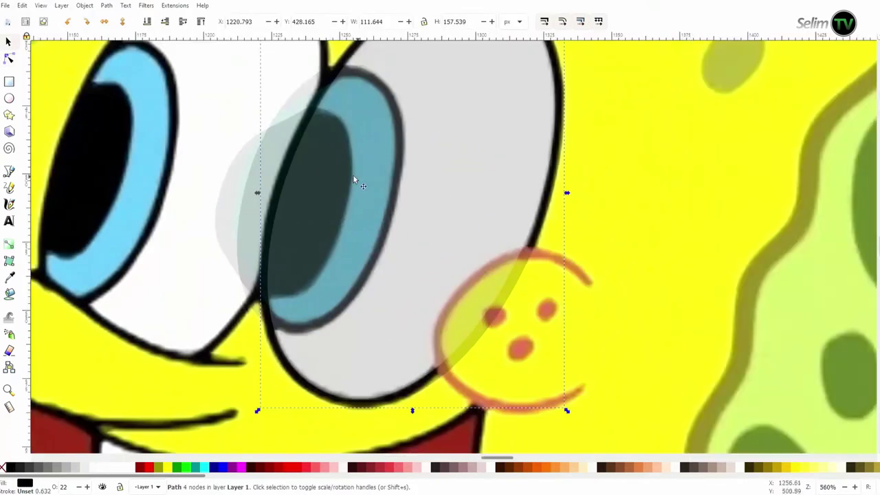
click(238, 467)
key(n)
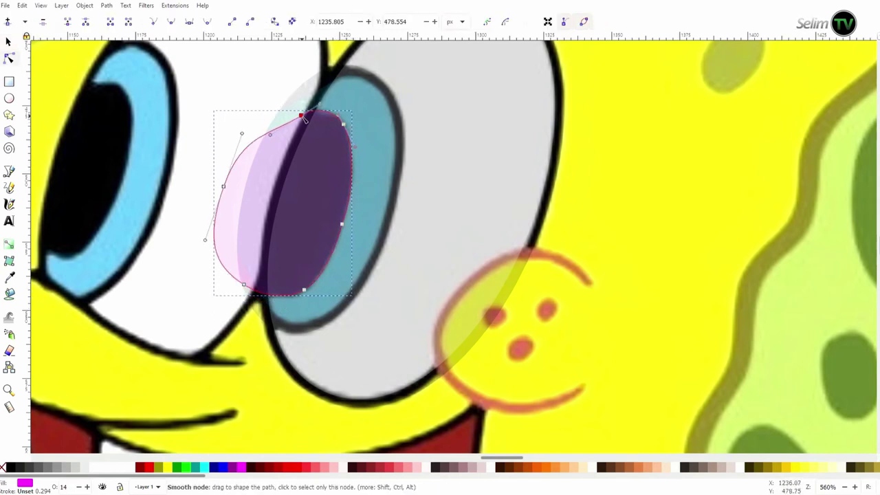
key(5)
click(275, 227)
key(3)
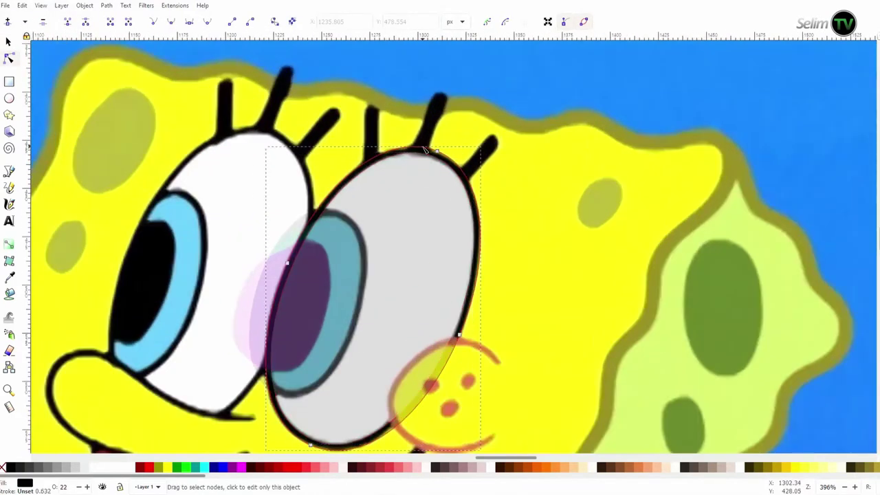
key(ctrl+asterisk)
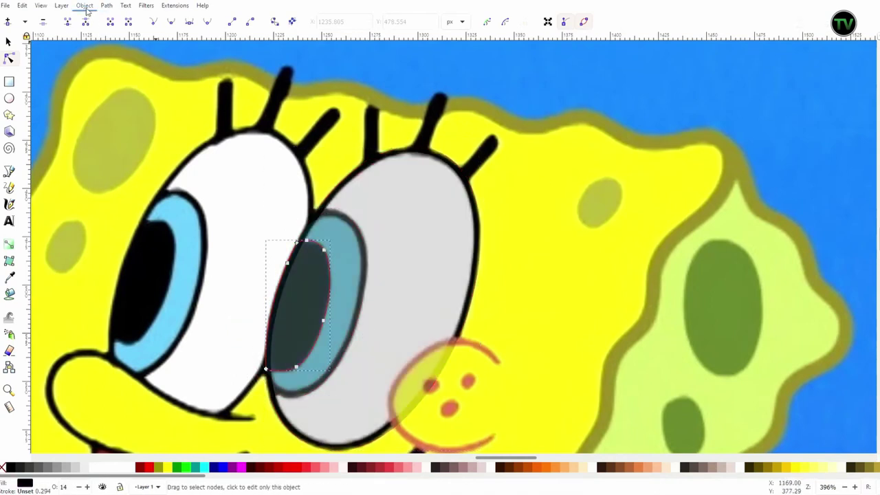
Make the iris fully opaque in the reference blue and set the eye white to 100% opacity
key(shift+ctrl+f)
click(856, 282)
key(d)
click(190, 282)
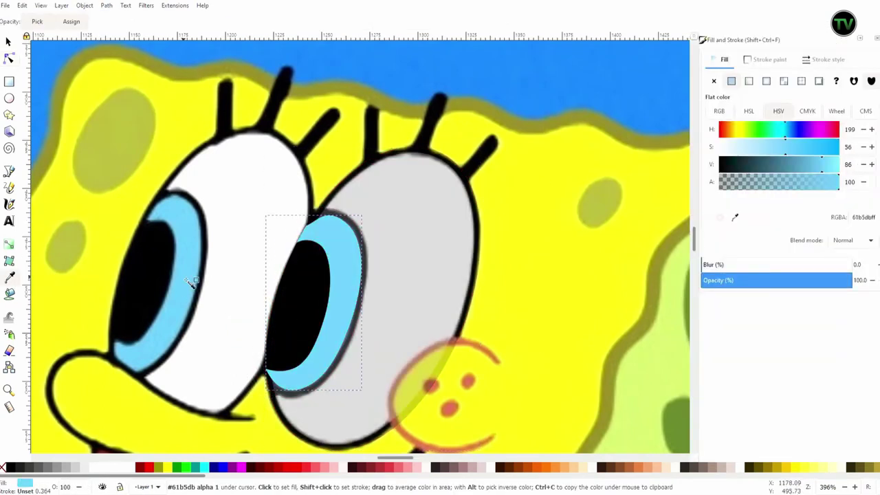
click(8, 43)
key(Tab)
drag(760, 280, 852, 280)
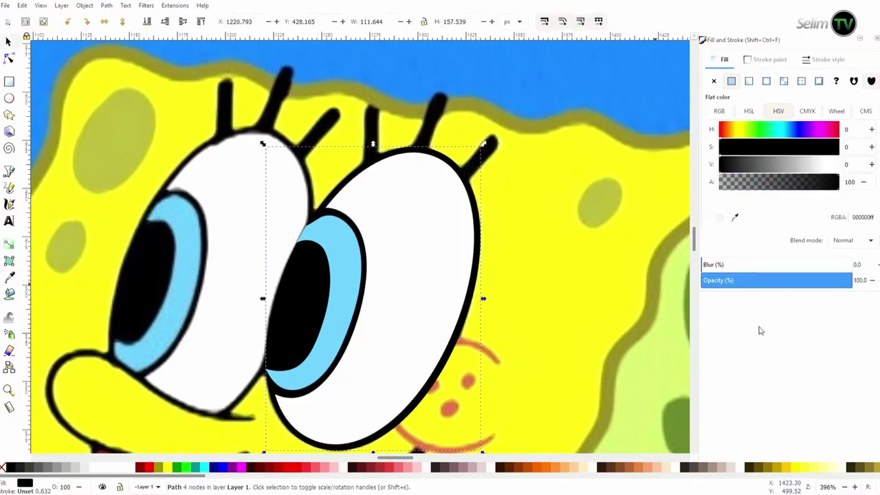
Move the new eyelash into place on the eye
key(minus)
key(minus)
key(minus)
key(plus)
key(plus)
key(plus)
key(r)
mouse_move(380, 183)
mouse_down()
mouse_move(393, 241)
mouse_move(388, 273)
mouse_move(348, 269)
mouse_up()
Duplicate the eyelash and move the copy up-left onto a reference lash
key(s)
click(385, 213)
key(plus)
key(plus)
key(shift+ctrl+f)
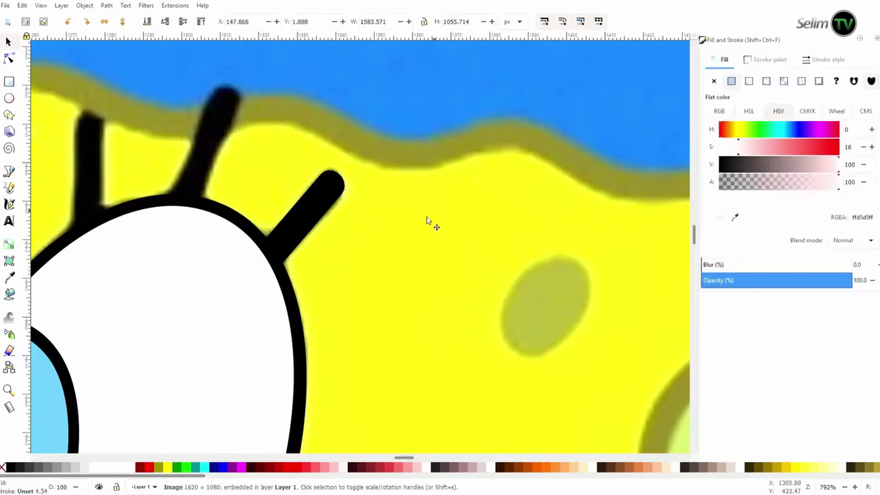
key(ctrl+d)
mouse_move(300, 211)
mouse_down()
mouse_move(220, 151)
mouse_move(260, 144)
mouse_up()
click(260, 144)
Lower the copy's opacity, then tilt, position and narrow it to match the reference lash
drag(851, 280, 818, 280)
drag(245, 79, 236, 127)
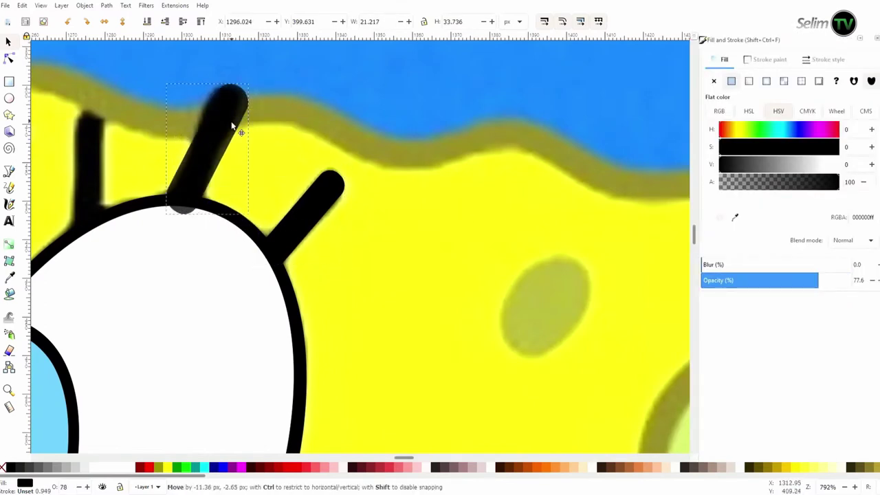
drag(156, 216, 172, 206)
drag(192, 193, 193, 194)
drag(163, 151, 176, 151)
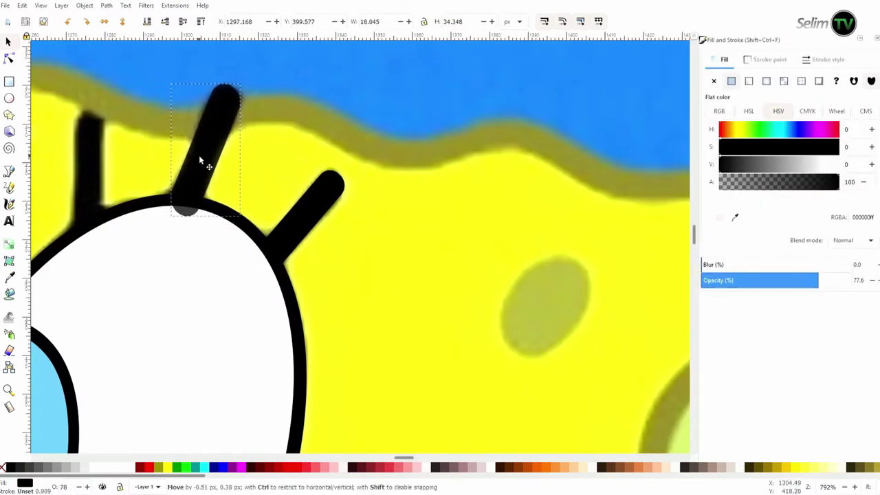
Refine the semi-transparent eyelash copy's nodes to trace the reference
key(n)
key(plus)
key(plus)
drag(817, 280, 732, 279)
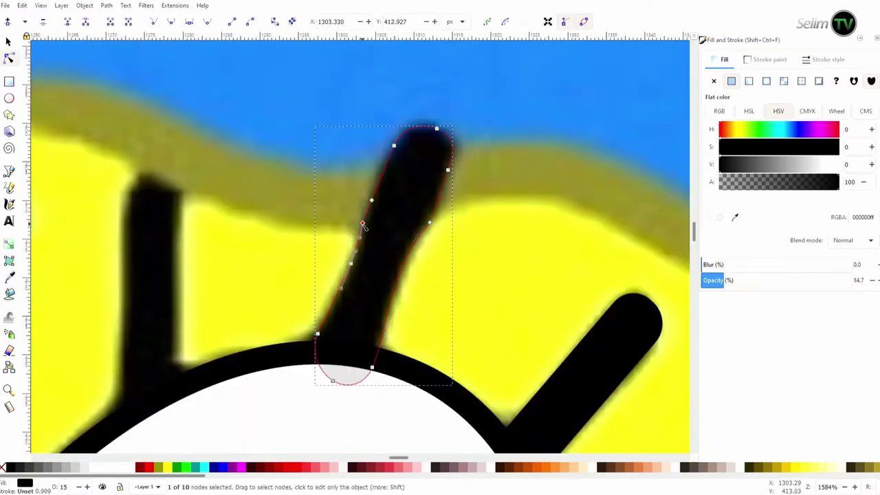
key(minus)
key(s)
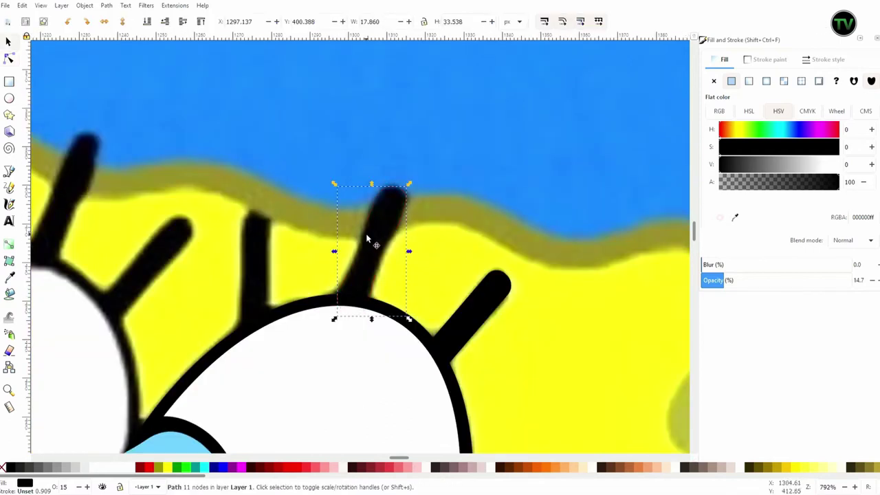
Adjust the nodes of the rightmost eyelash
click(470, 319)
key(n)
key(plus)
key(plus)
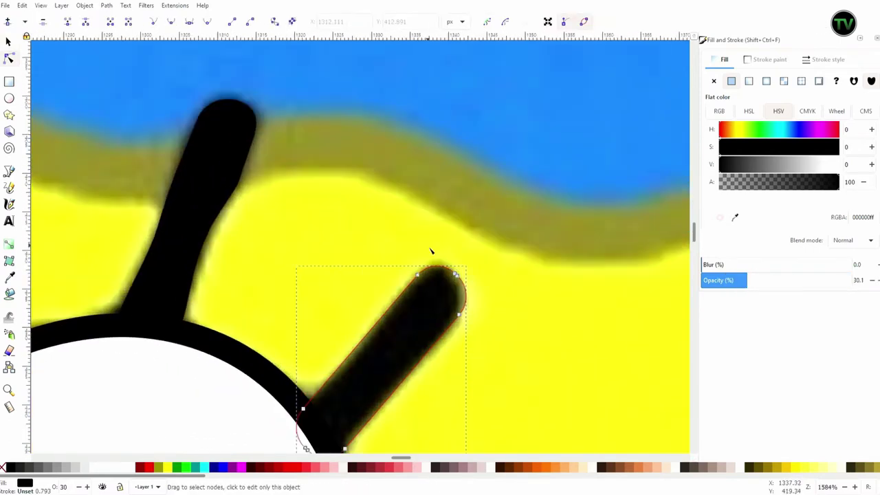
scroll(367, 356, down, 2)
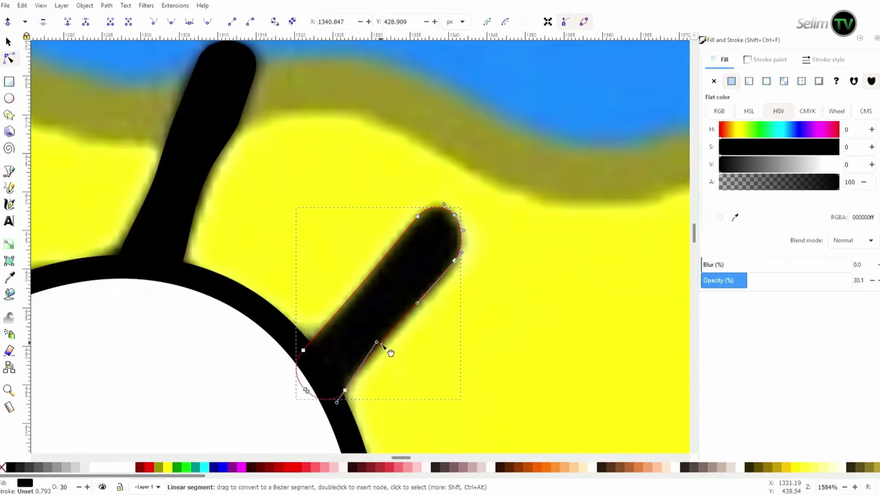
key(minus)
key(minus)
key(minus)
key(s)
Save the drawing and shrink the left eyelash to about 91%
click(226, 213)
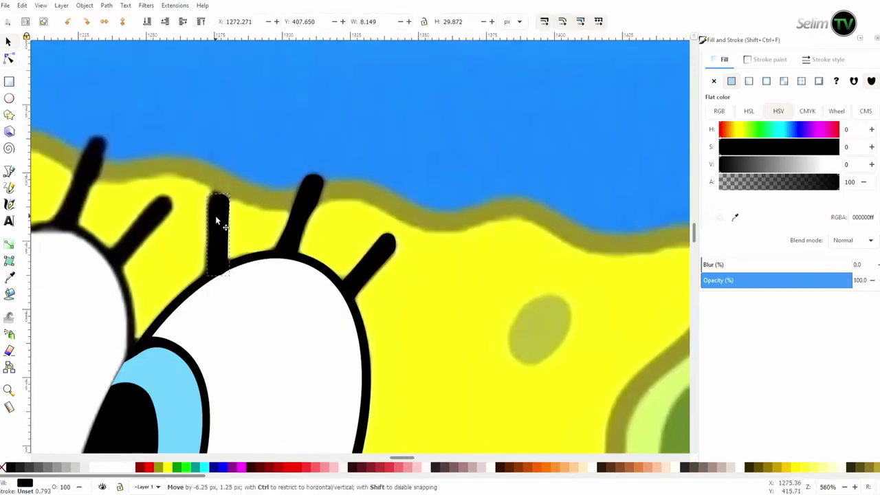
key(plus)
key(plus)
key(ctrl+s)
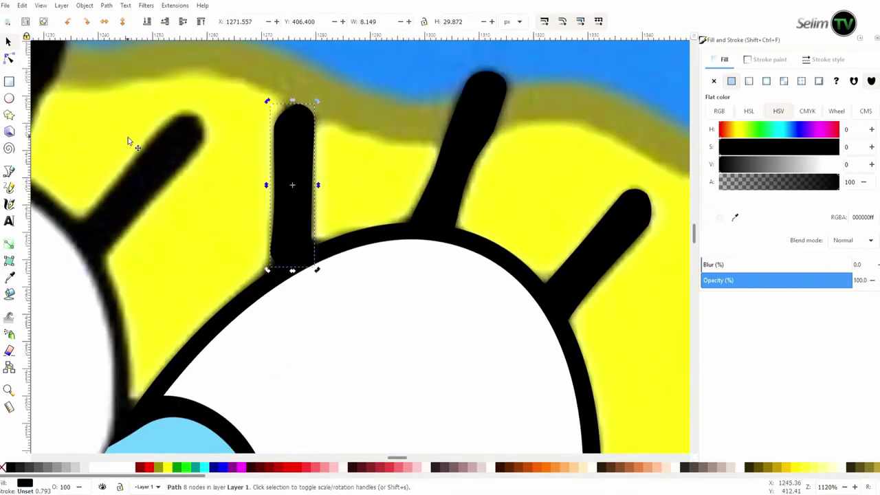
key(plus)
drag(263, 299, 235, 332)
Adjust the left eyelash's nodes to follow the reference lash
key(n)
scroll(300, 262, down, 1)
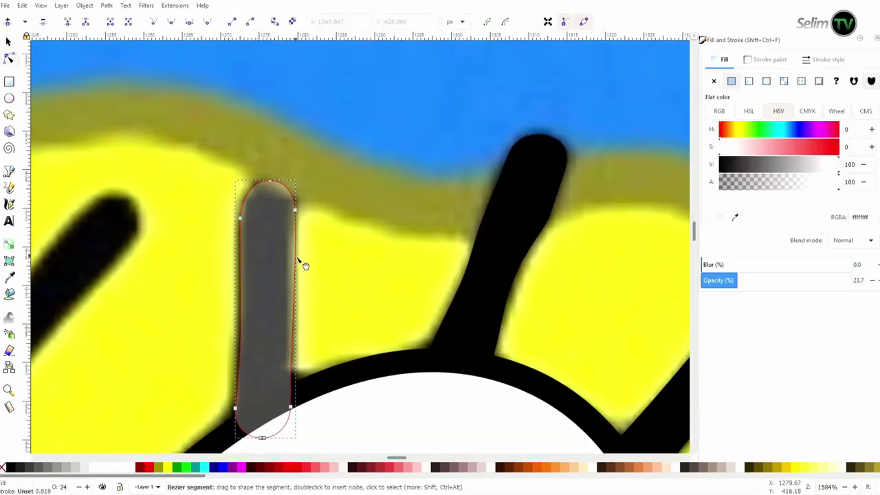
scroll(305, 265, down, 2)
key(minus)
key(s)
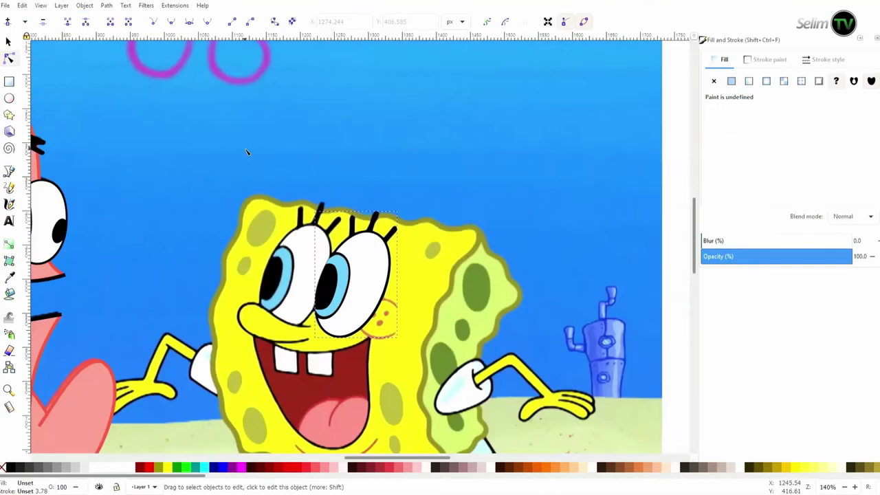
Move the traced eye to the left and group its eight pieces together
key(s)
drag(367, 280, 302, 273)
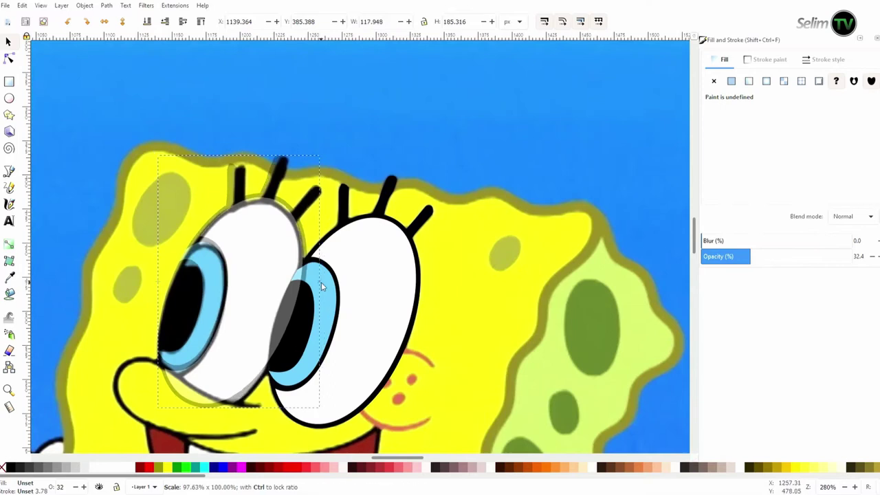
key(ctrl+shift+g)
scroll(241, 157, down, 1)
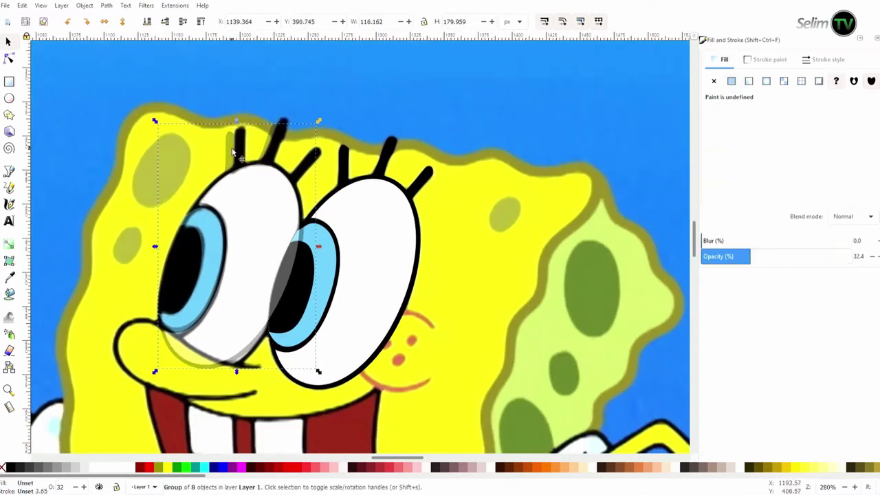
scroll(268, 220, down, 1)
click(227, 344)
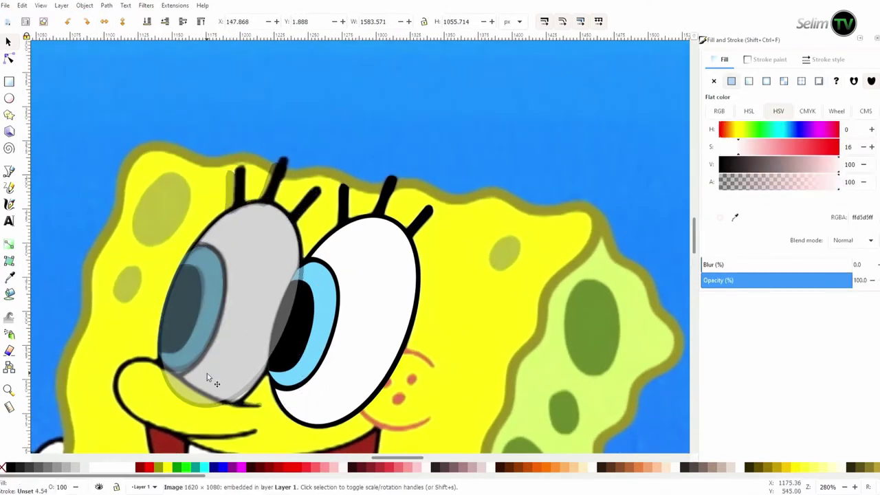
Stretch the left eye's blue-grey iris slightly taller to fit the reference
alt+click(238, 330)
alt+click(231, 340)
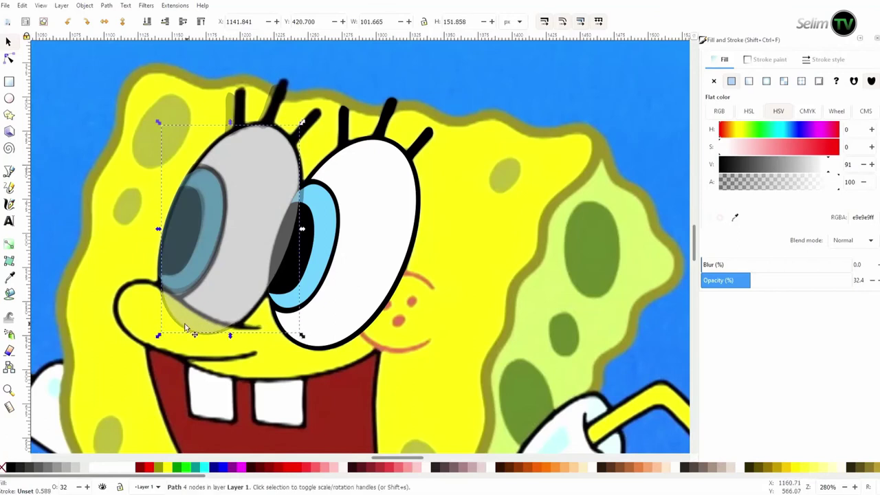
alt+click(218, 308)
scroll(217, 308, up, 3)
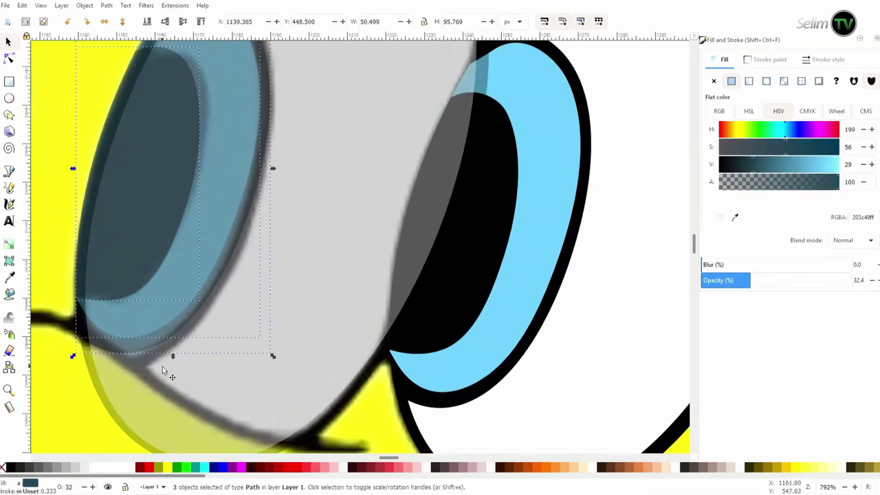
drag(168, 348, 166, 372)
scroll(166, 372, up, 2)
Shift the dark pupil right and adjust its height
alt+click(166, 223)
alt+click(171, 206)
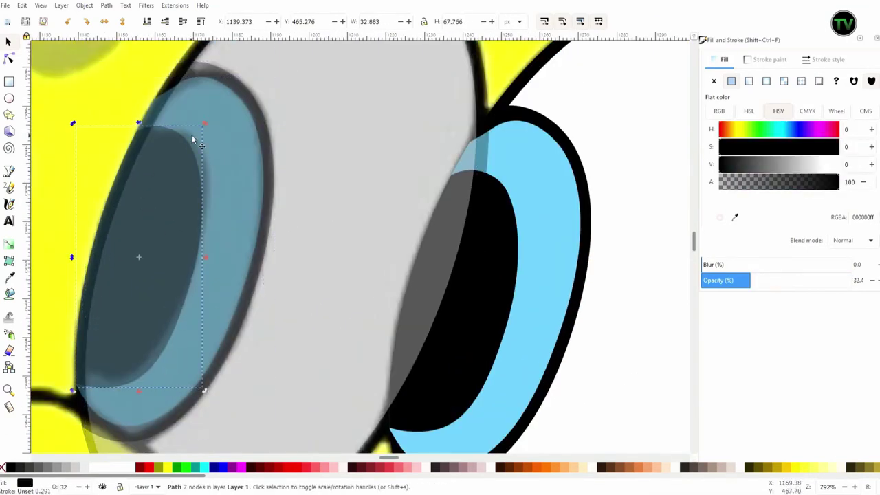
drag(177, 209, 173, 197)
drag(142, 121, 141, 121)
Reshape the pupil's nodes, bulging its right side to follow the reference
key(n)
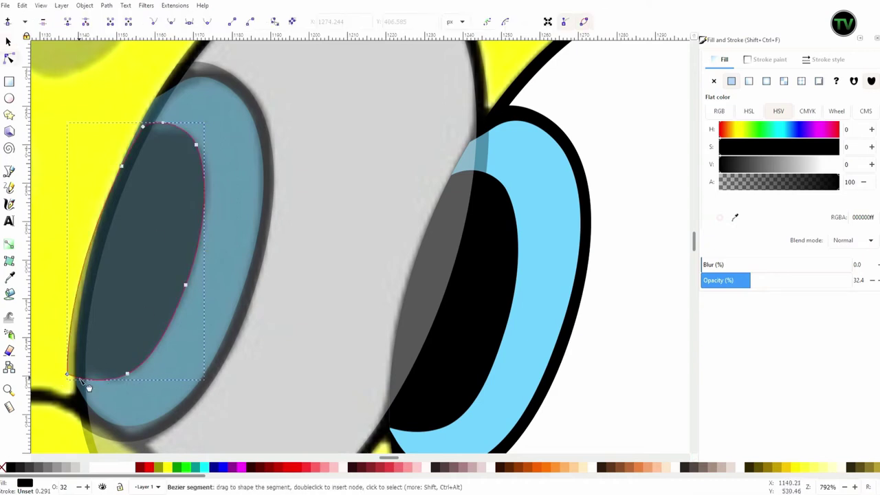
drag(104, 370, 108, 375)
drag(195, 143, 180, 139)
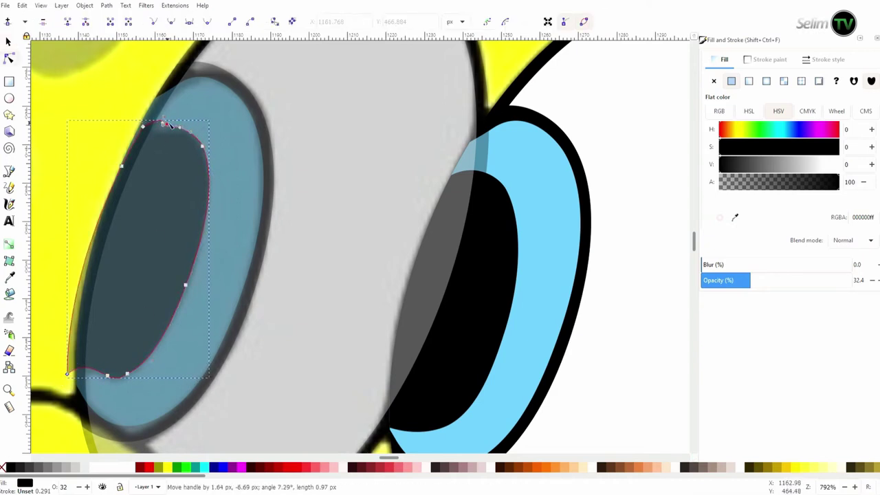
ctrl+scroll(160, 134, up, 3)
ctrl+scroll(359, 245, down, 3)
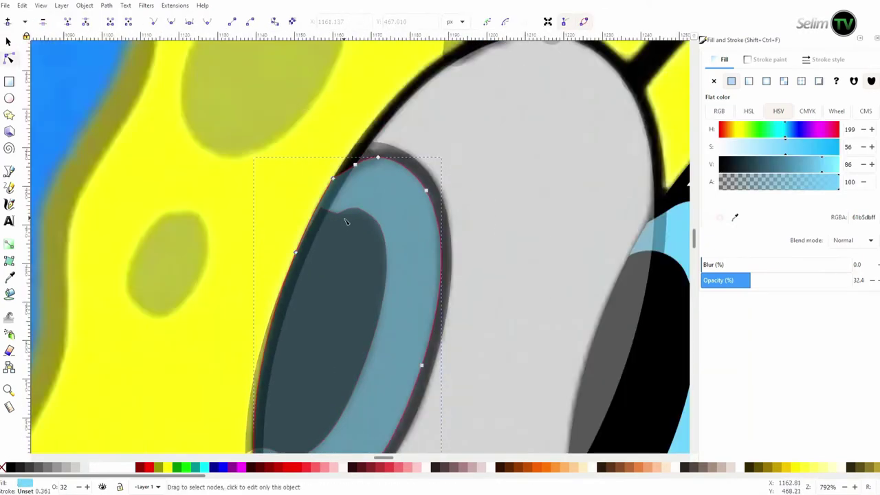
drag(340, 219, 338, 214)
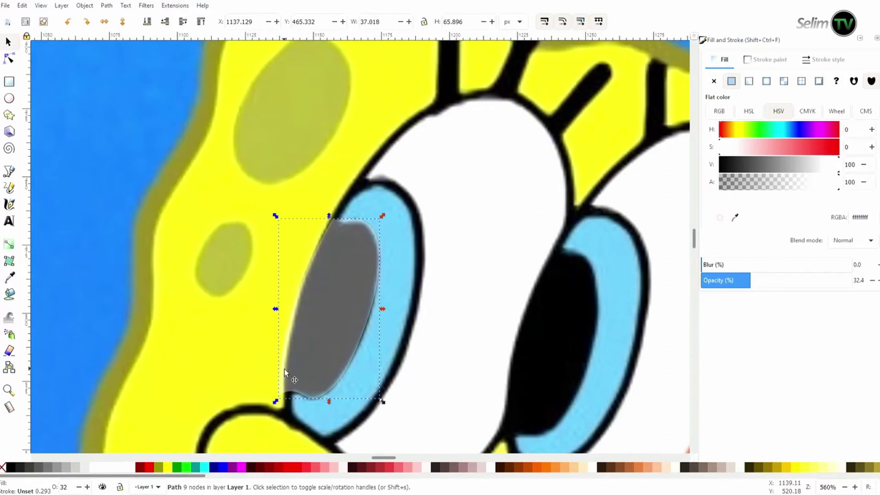
Zoom to fit the left eye's iris and enter its node editing
double_click(284, 371)
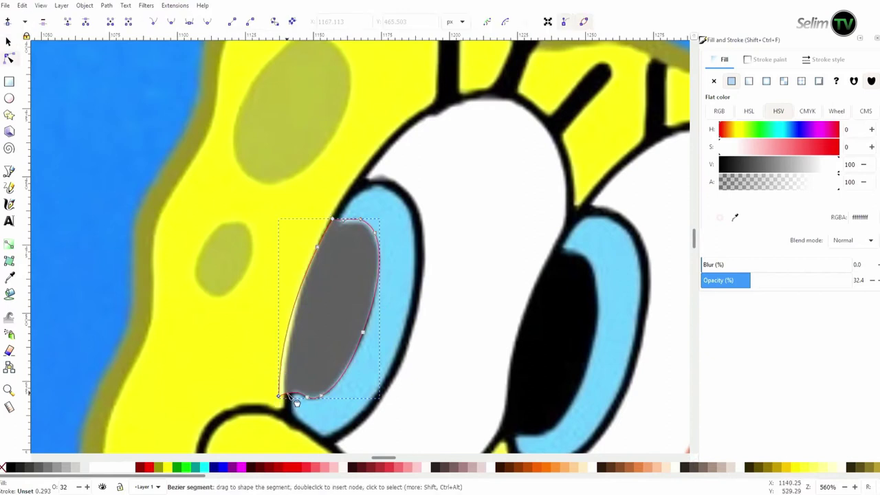
scroll(275, 365, up, 2)
ctrl+scroll(352, 296, up, 4)
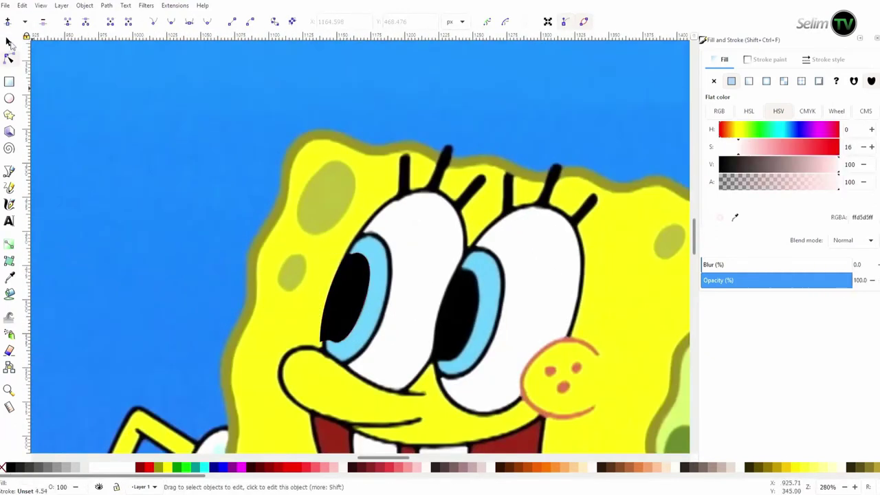
click(377, 291)
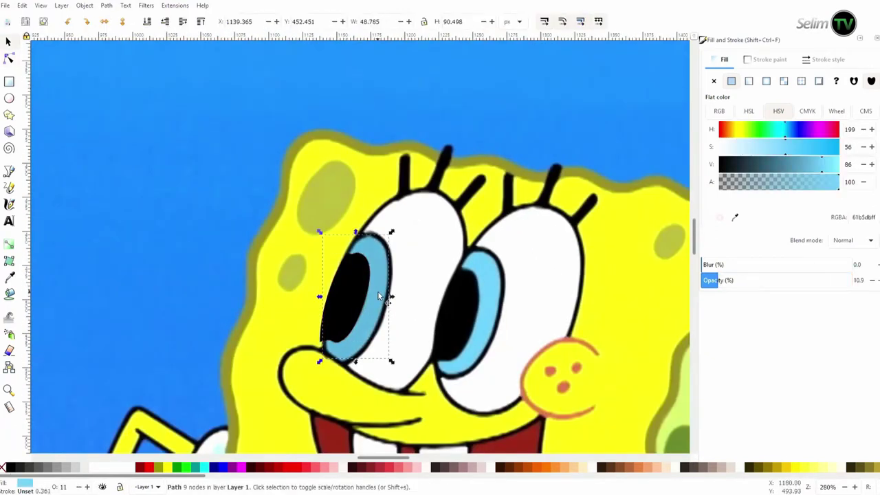
key(3)
scroll(348, 407, down, 2)
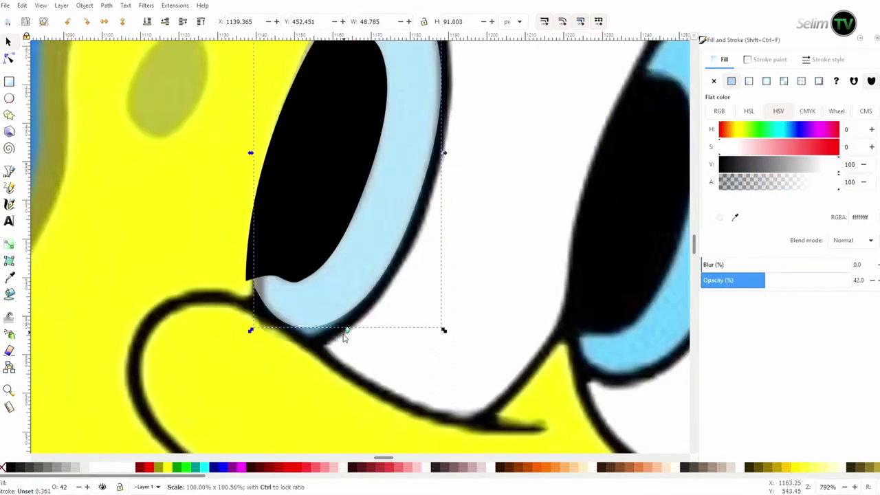
double_click(344, 334)
scroll(177, 185, up, 1)
scroll(355, 351, up, 3)
Select the iris's upper-right and top-left nodes
click(425, 207)
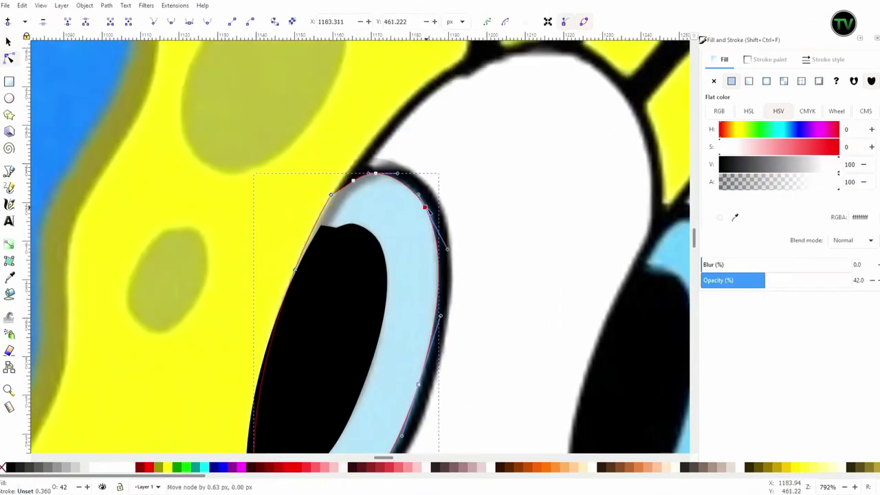
scroll(330, 275, down, 5)
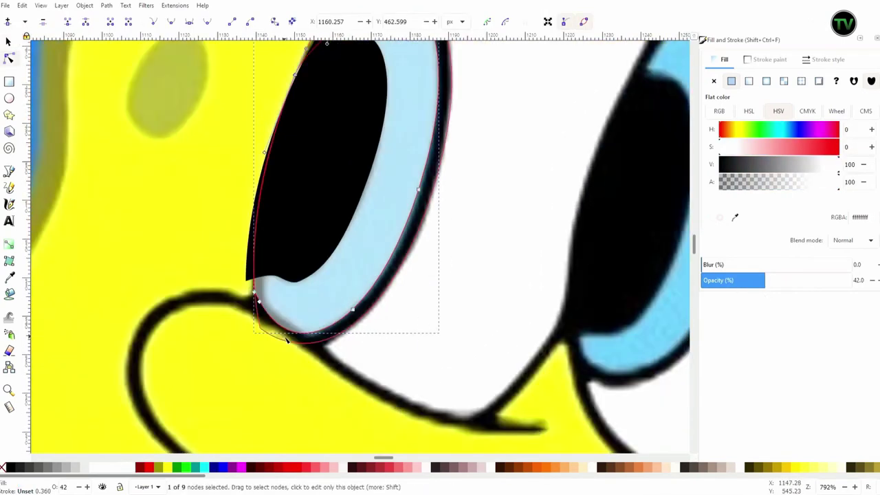
click(309, 314)
ctrl+scroll(336, 148, up, 2)
scroll(336, 148, up, 3)
click(308, 219)
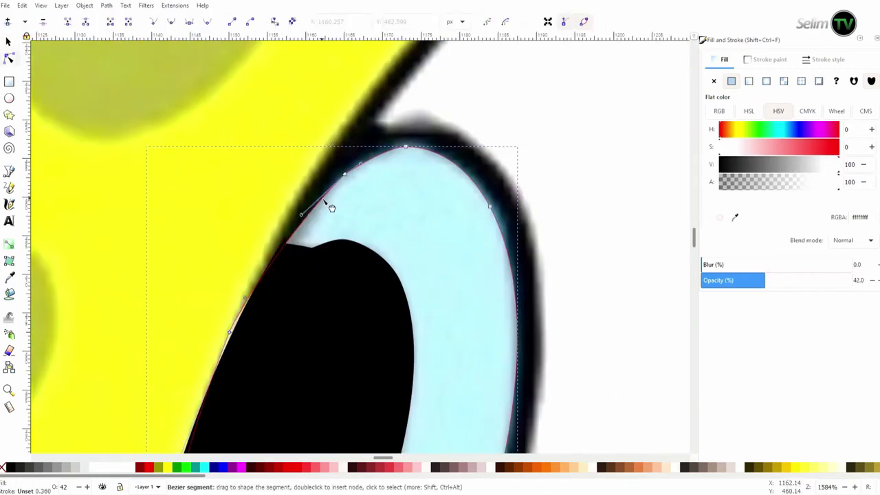
scroll(340, 182, down, 3)
Try reshaping the light-blue iris's left edge, then undo it
click(330, 186)
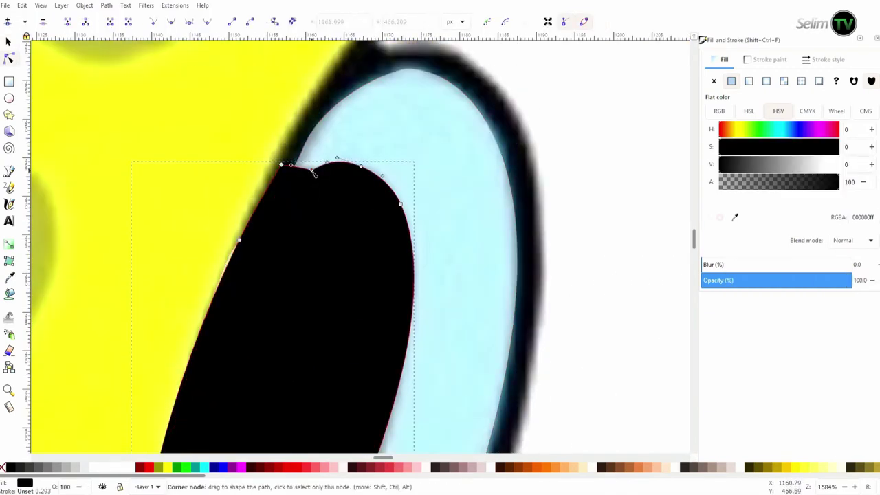
scroll(206, 310, down, 5)
click(174, 351)
click(268, 383)
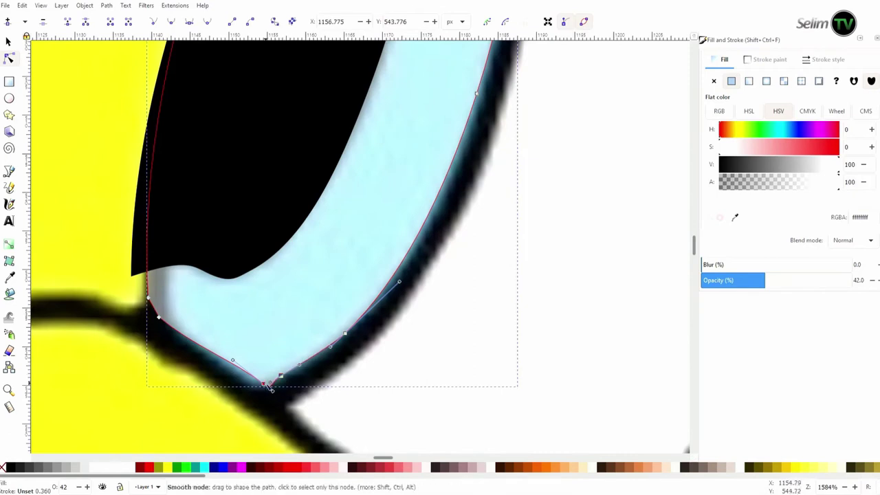
mouse_move(157, 311)
mouse_down()
mouse_move(152, 302)
mouse_move(172, 295)
mouse_up()
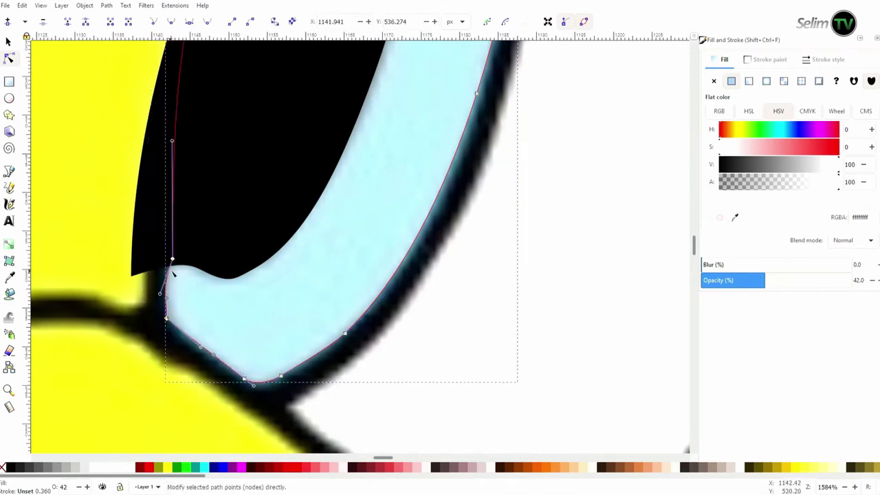
key(ctrl+z)
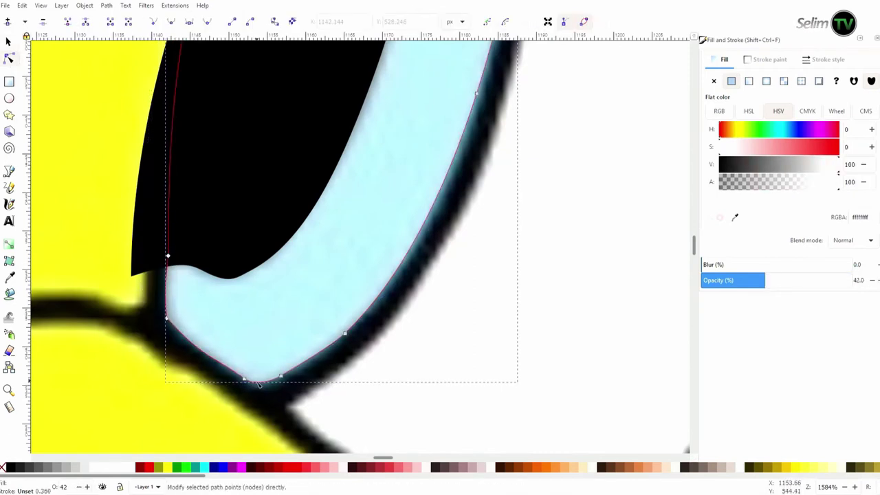
Select the light-blue iris shape
scroll(413, 332, up, 1)
scroll(436, 320, up, 4)
scroll(482, 275, up, 3)
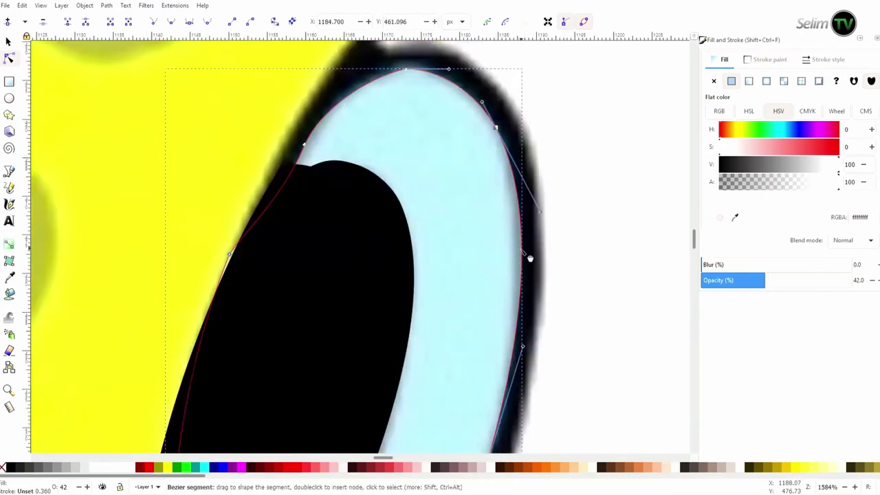
scroll(408, 187, down, 3)
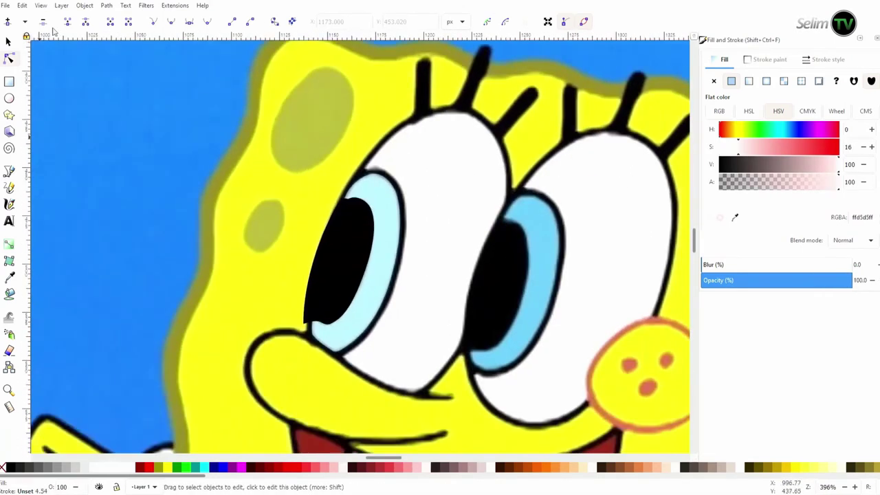
click(412, 220)
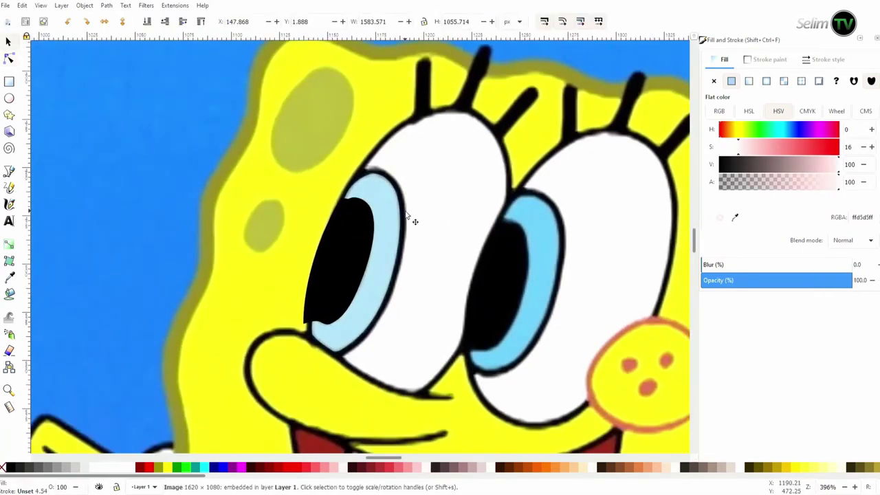
alt+click(412, 220)
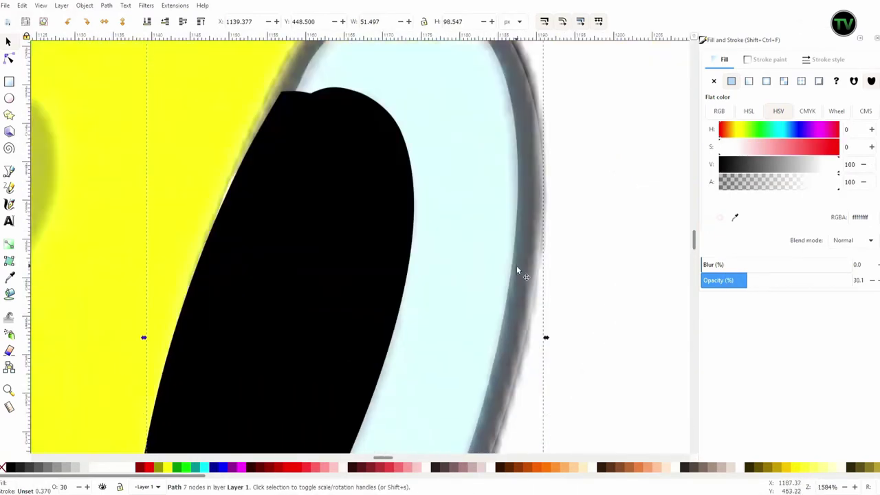
ctrl+scroll(382, 168, down, 3)
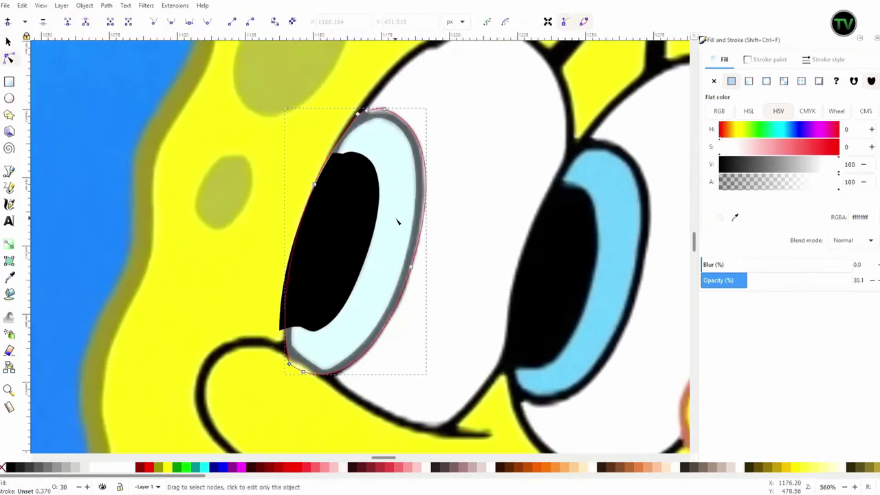
scroll(413, 171, down, 3)
scroll(311, 322, up, 3)
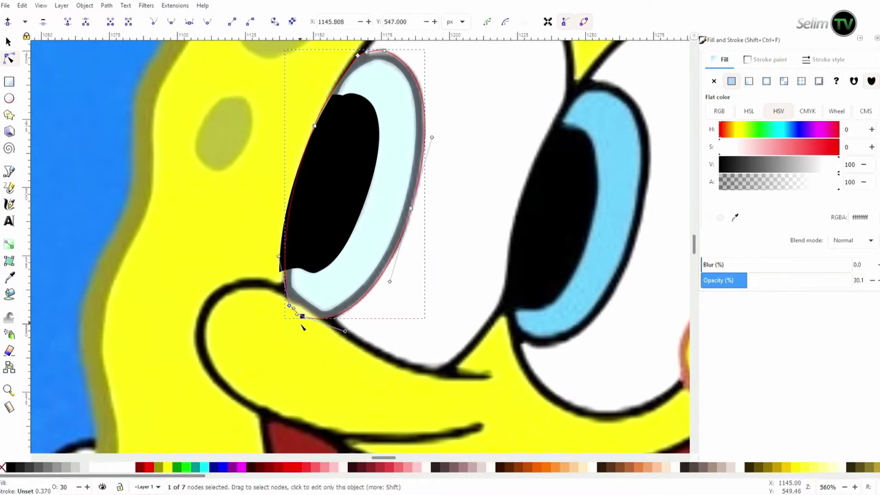
Select the black pupil and zoom to fit it
click(300, 266)
key(3)
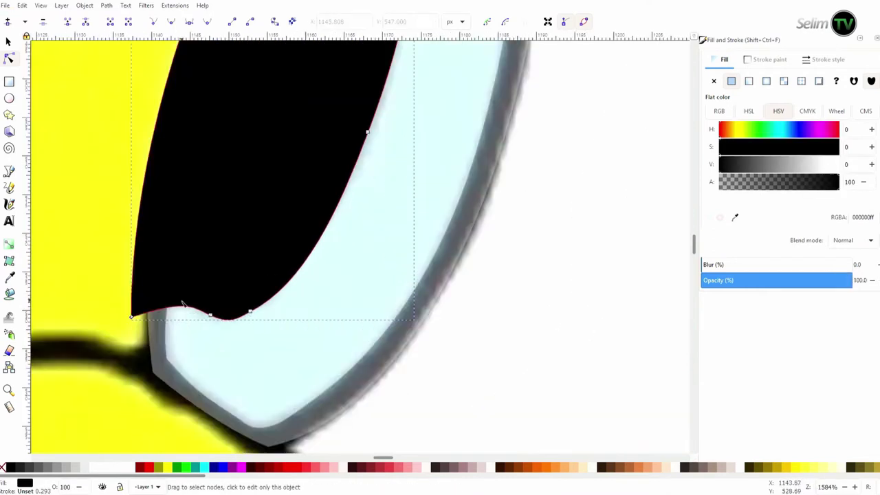
ctrl+scroll(124, 326, down, 2)
ctrl+scroll(138, 310, down, 1)
ctrl+scroll(206, 262, down, 2)
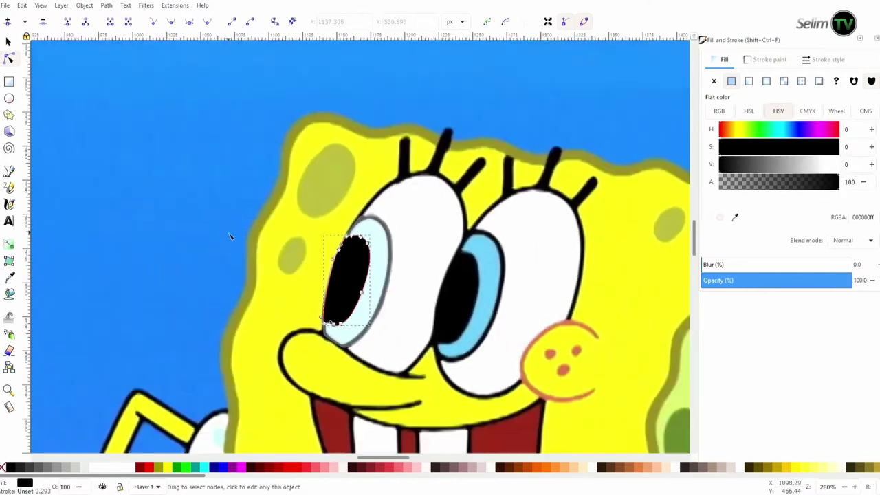
click(231, 236)
Select the grey eye-white shape
click(430, 225)
ctrl+scroll(430, 225, up, 2)
scroll(491, 165, down, 1)
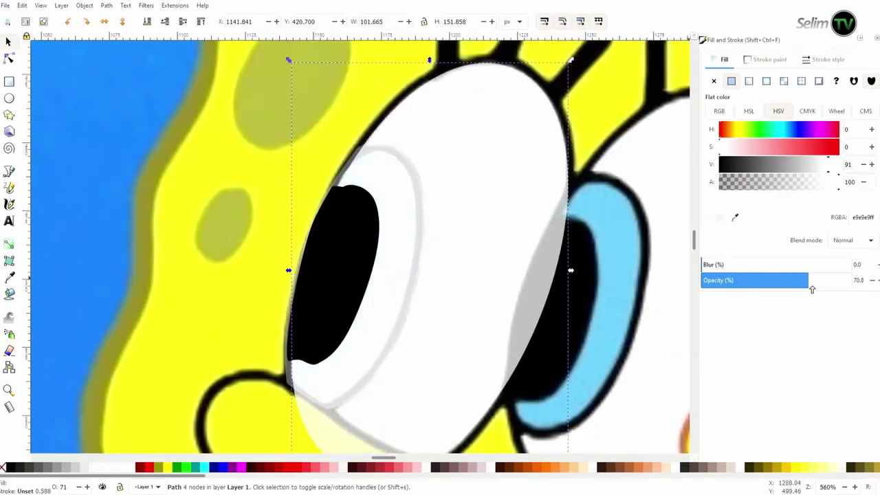
scroll(570, 273, down, 3)
click(422, 368)
scroll(422, 367, up, 5)
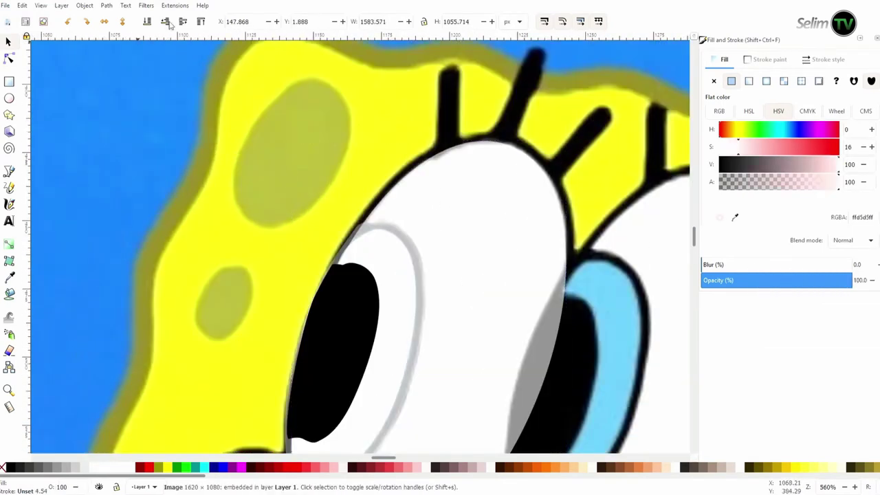
Narrow the semi-transparent eye-white shape slightly
click(576, 237)
scroll(576, 237, down, 3)
scroll(576, 232, down, 2)
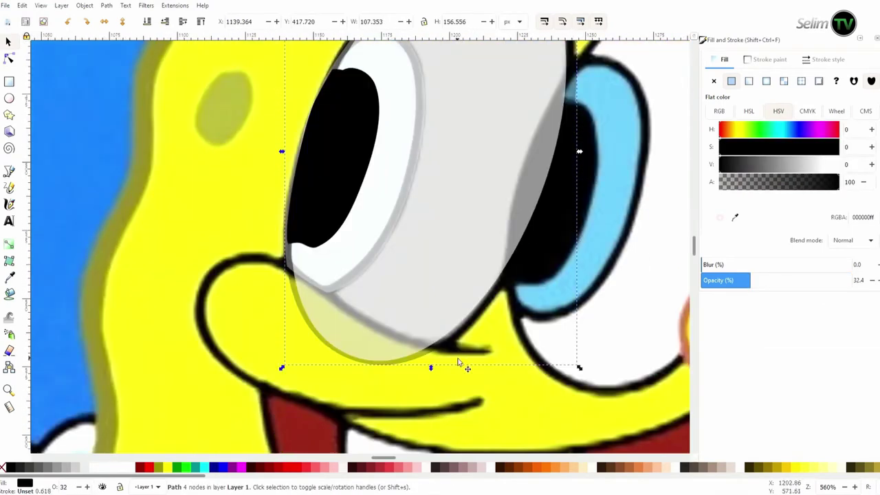
scroll(576, 231, up, 5)
scroll(576, 232, down, 3)
drag(578, 232, 578, 232)
scroll(578, 232, up, 2)
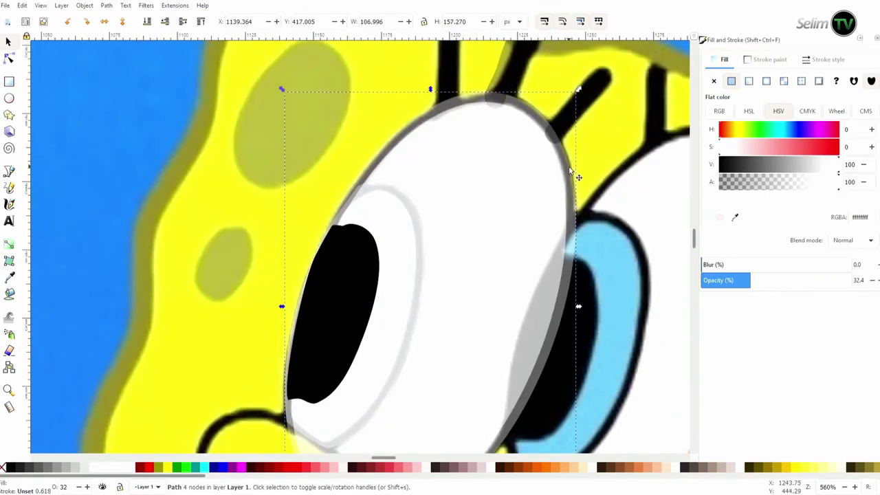
Pull a right-side node of the eye-white inward
key(n)
scroll(576, 163, down, 4)
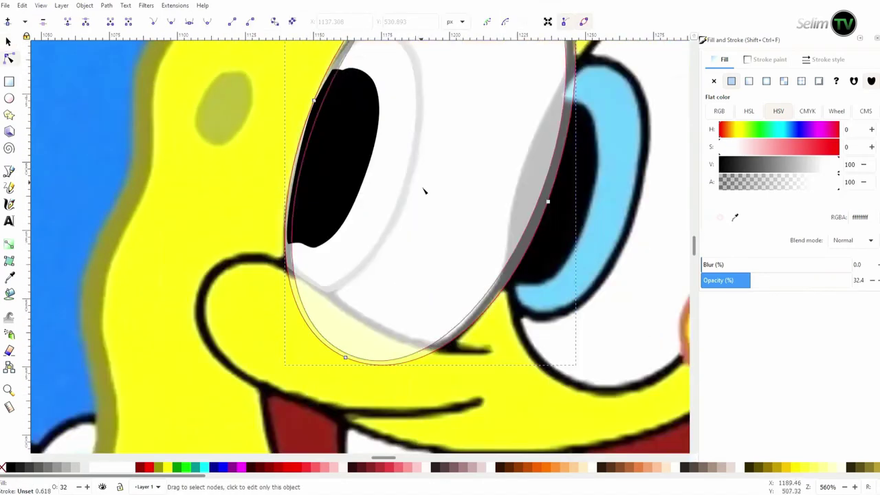
drag(550, 202, 543, 203)
scroll(481, 365, up, 5)
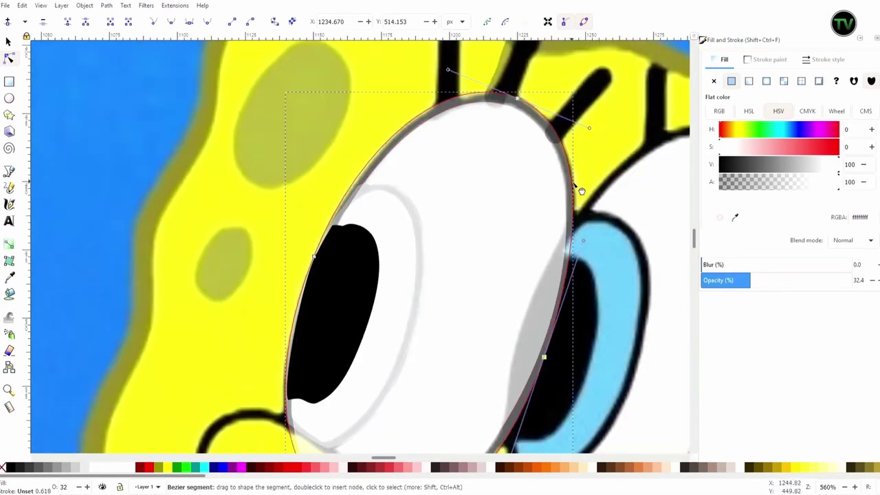
Try a white fill on the eye shape, undo it, and switch to the Dropper
click(16, 468)
key(ctrl+z)
scroll(439, 309, down, 4)
key(d)
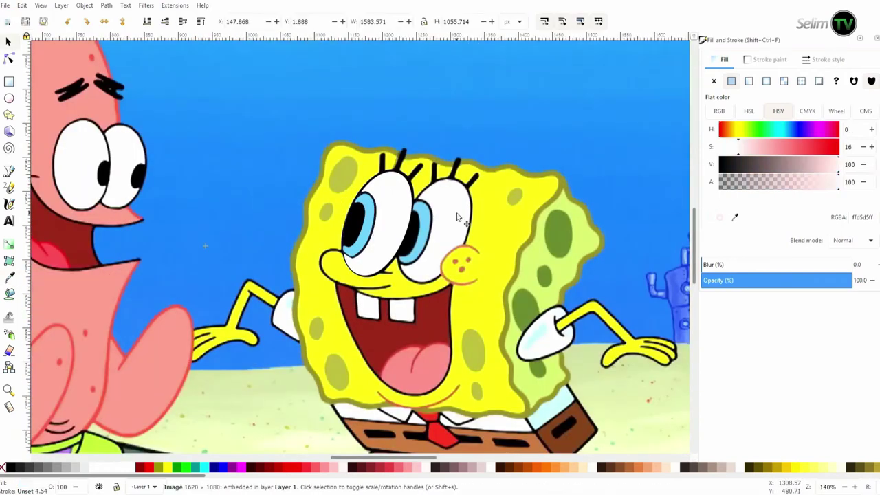
scroll(447, 365, up, 2)
scroll(316, 322, up, 2)
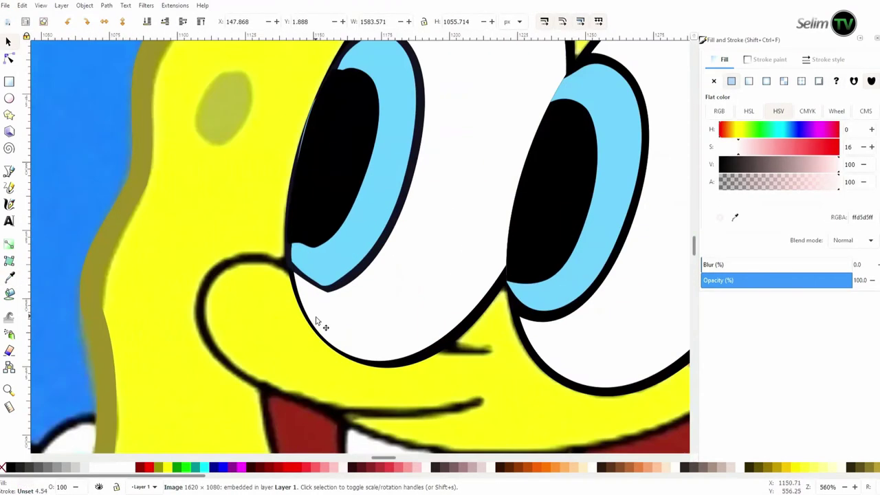
Paste the style onto the left-eye pupil shape and lower its opacity for tracing
click(317, 321)
key(ctrl+shift+v)
drag(758, 295, 749, 295)
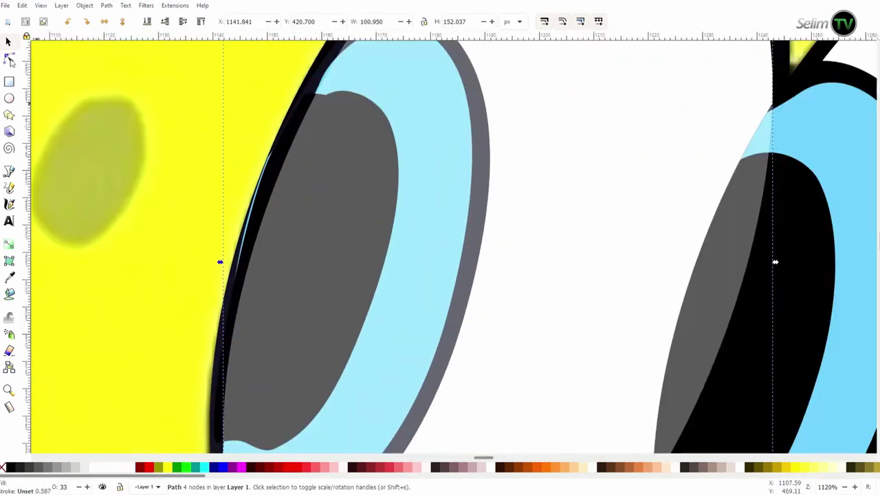
key(n)
click(277, 171)
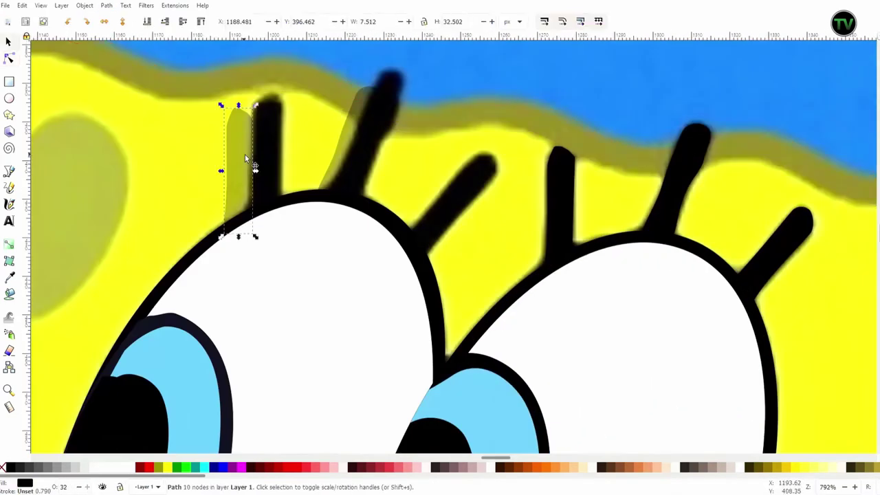
Move the grey eyelash's bottom node onto the eye outline
click(365, 114)
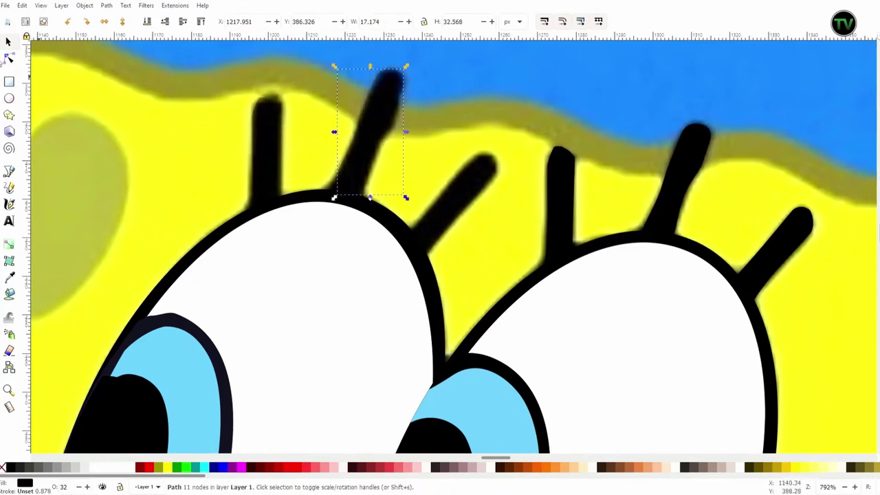
key(n)
drag(342, 183, 332, 192)
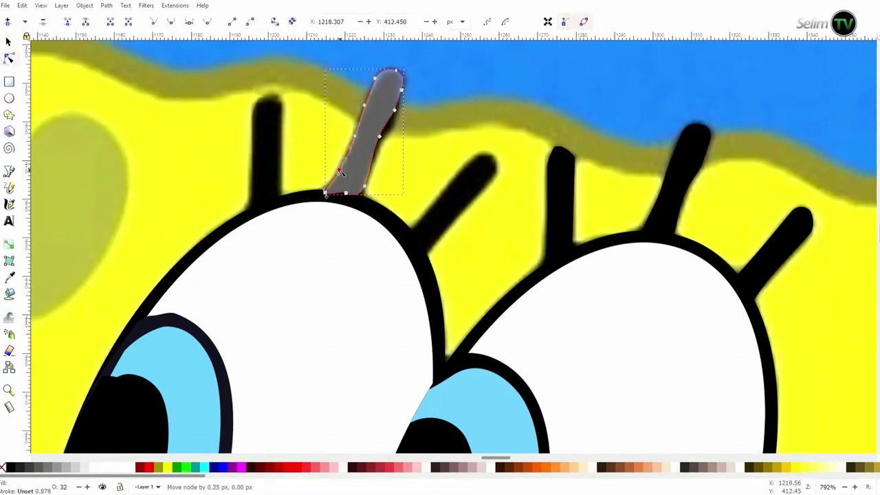
scroll(396, 151, up, 3)
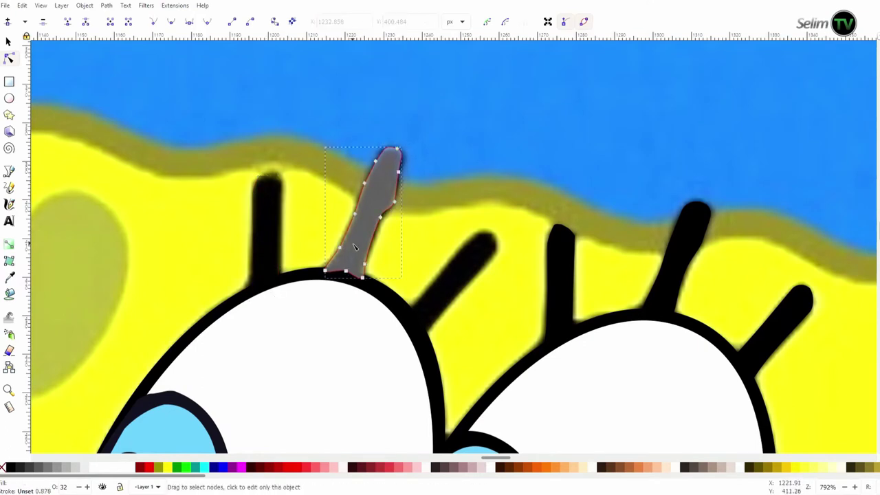
key(s)
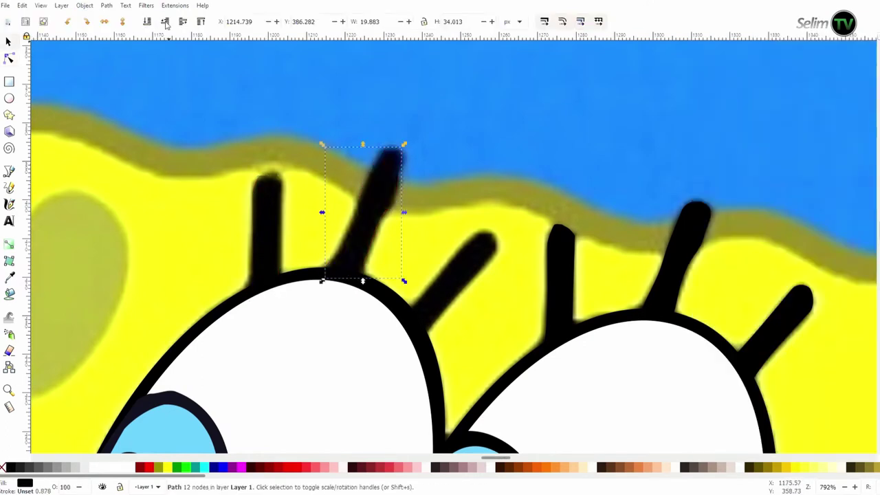
Place and enlarge a grey lash shape over the left eye's diagonal eyelash
click(268, 226)
scroll(324, 247, up, 2)
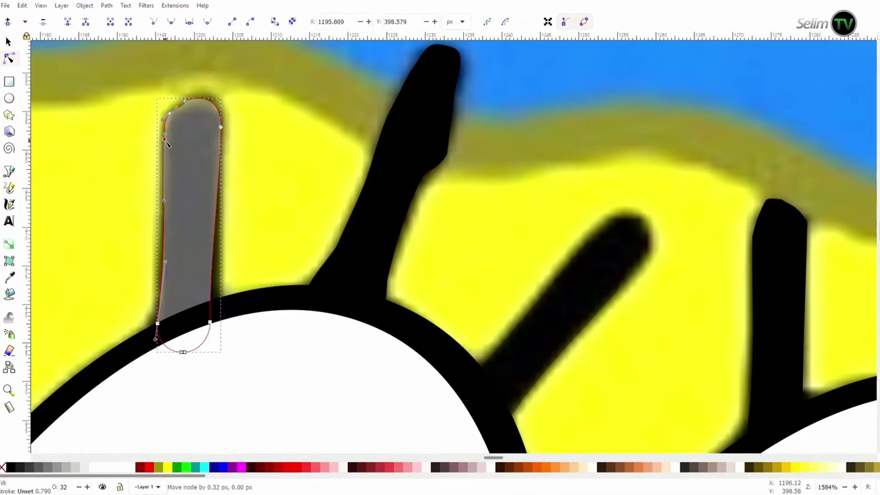
key(ctrl+a)
key(Escape)
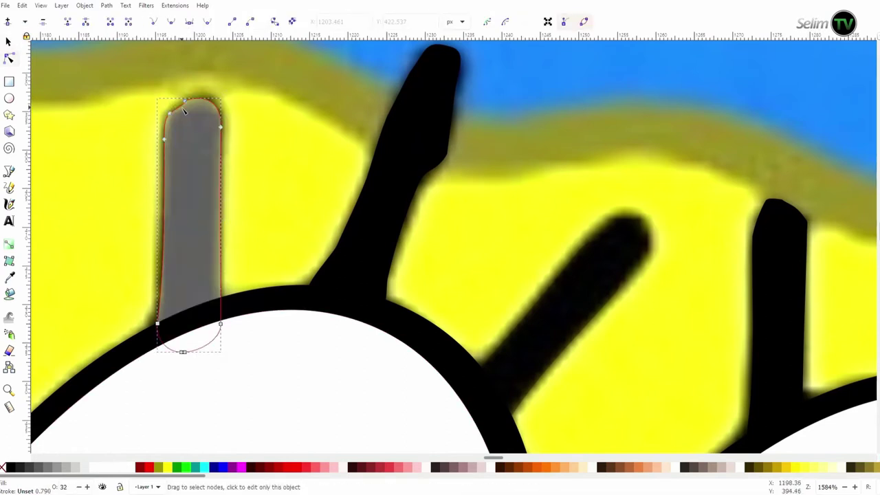
key(s)
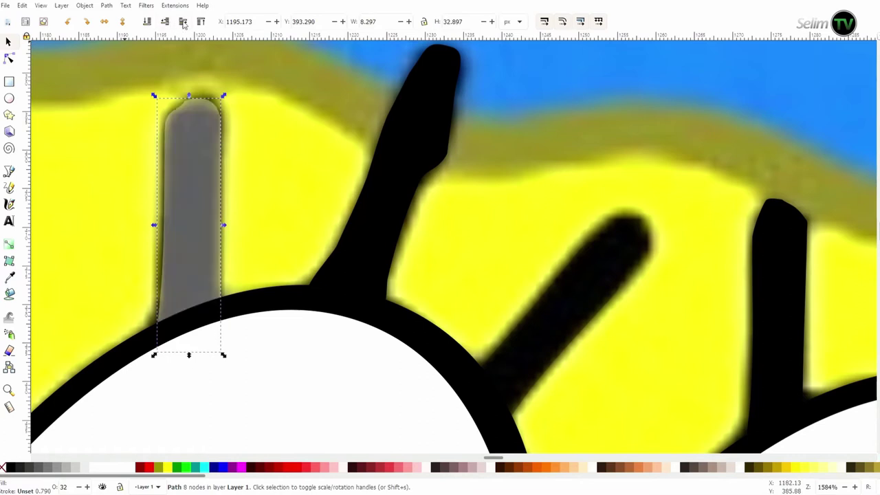
drag(624, 428, 654, 430)
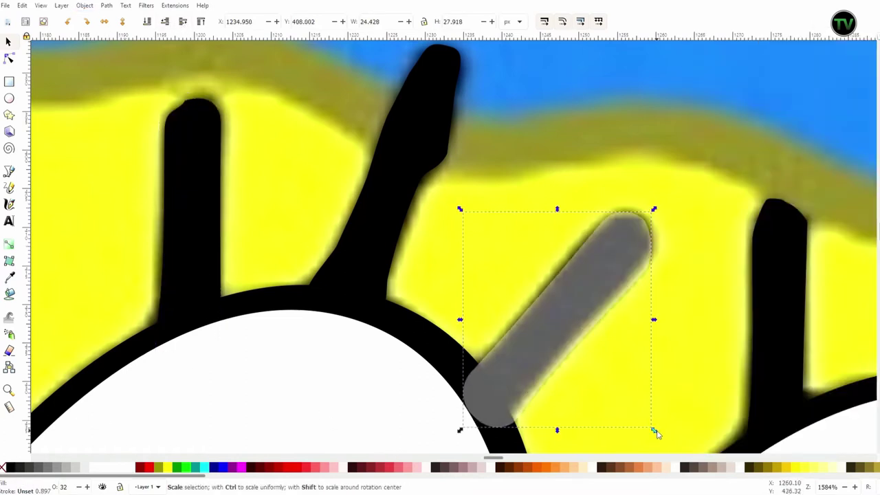
drag(623, 239, 626, 242)
drag(471, 417, 453, 431)
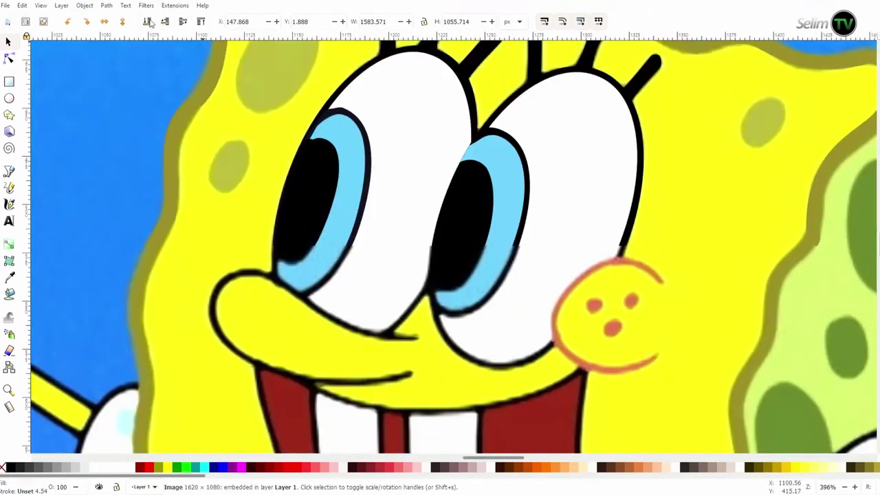
Trace SpongeBob's nose outline with the Bezier tool and delete its extra nodes
key(b)
drag(410, 339, 401, 342)
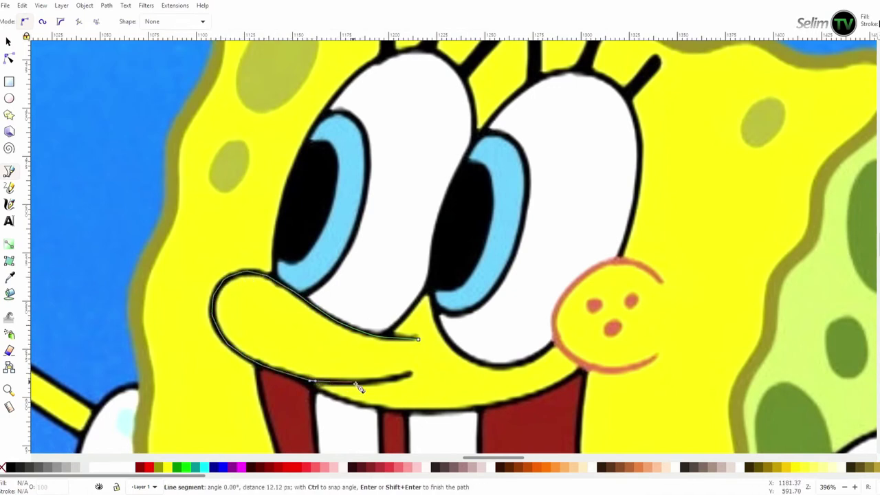
key(Return)
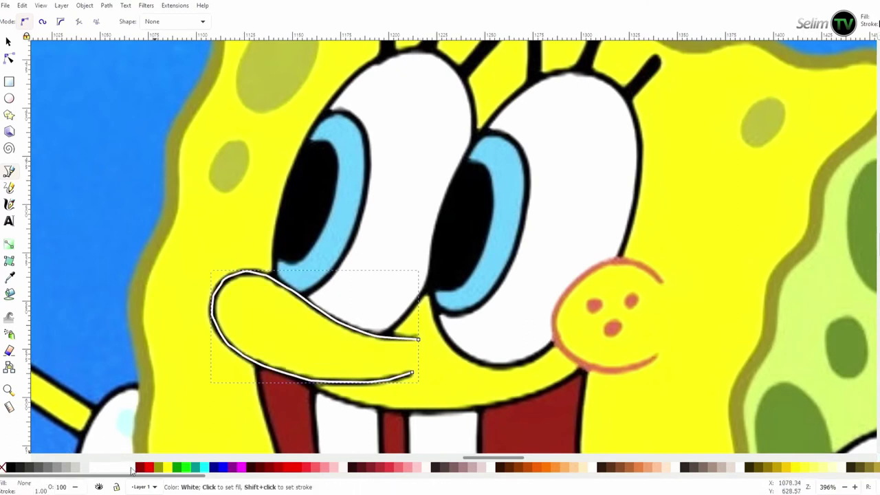
key(n)
key(plus)
key(Delete)
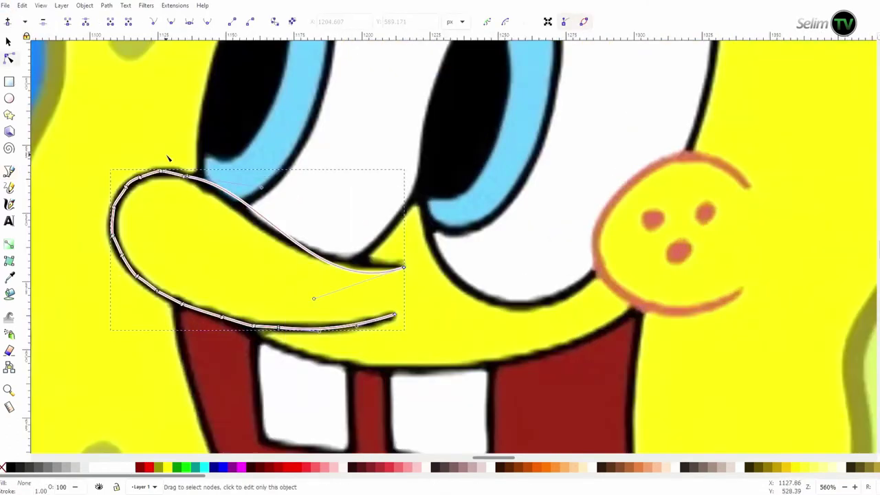
Smooth the nose's upper and lower curves and set its black stroke to 2.9 px
click(145, 195)
drag(99, 233, 152, 293)
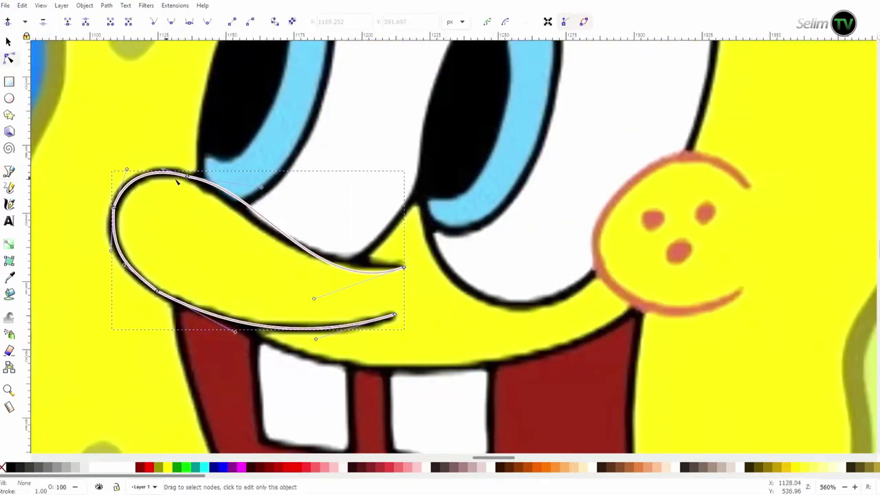
mouse_move(313, 299)
mouse_down()
mouse_move(320, 281)
mouse_move(275, 267)
mouse_up()
drag(288, 328, 294, 334)
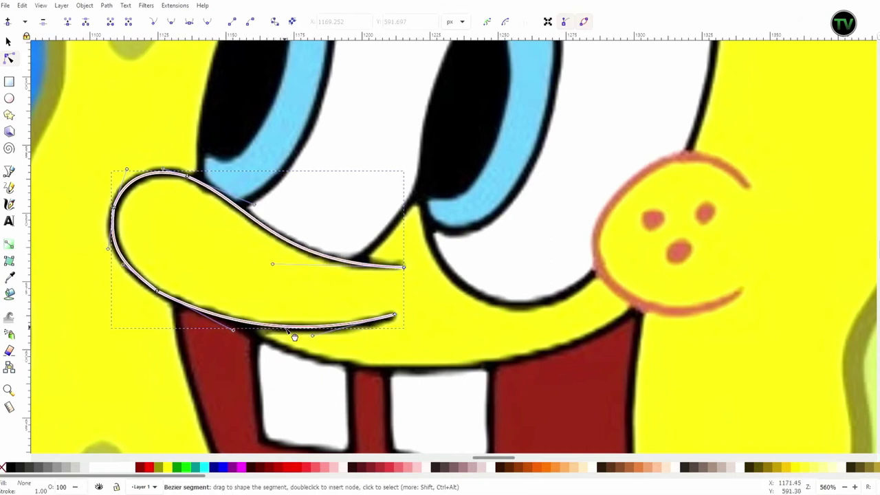
key(ctrl+shift+f)
click(766, 83)
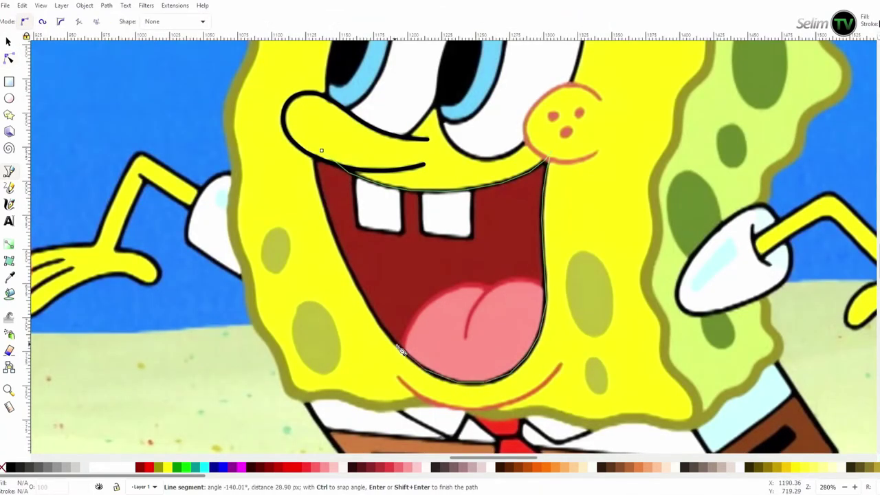
Close the mouth outline and curve the tongue's top edge to match the reference
click(321, 149)
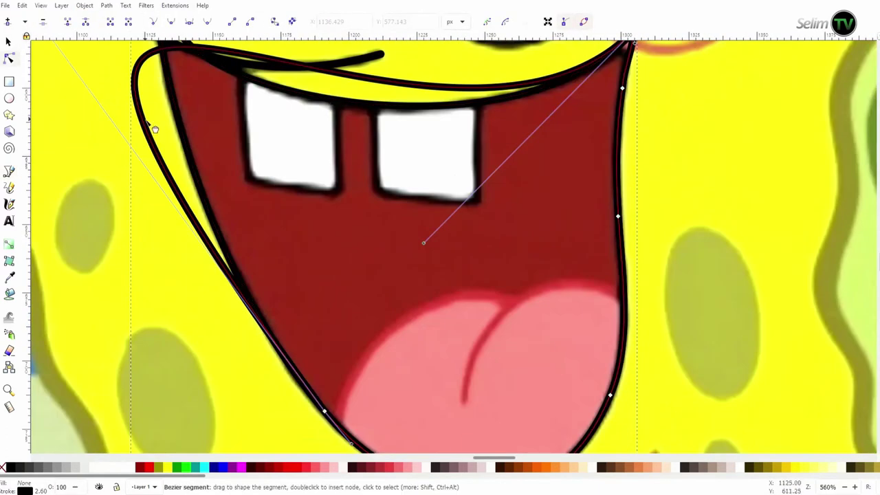
mouse_move(155, 129)
mouse_down()
mouse_move(427, 191)
mouse_move(440, 296)
mouse_up()
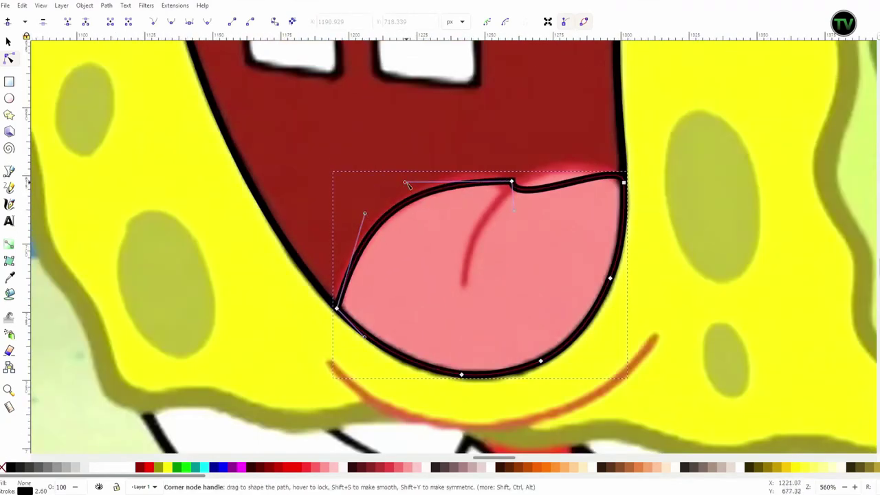
drag(408, 185, 426, 165)
drag(570, 190, 570, 160)
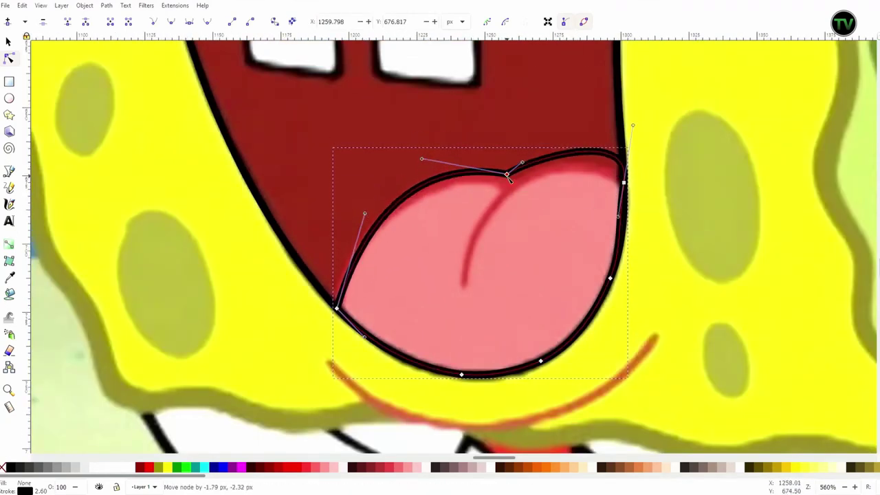
mouse_move(626, 199)
mouse_down()
mouse_move(620, 220)
mouse_move(623, 184)
mouse_move(627, 204)
mouse_up()
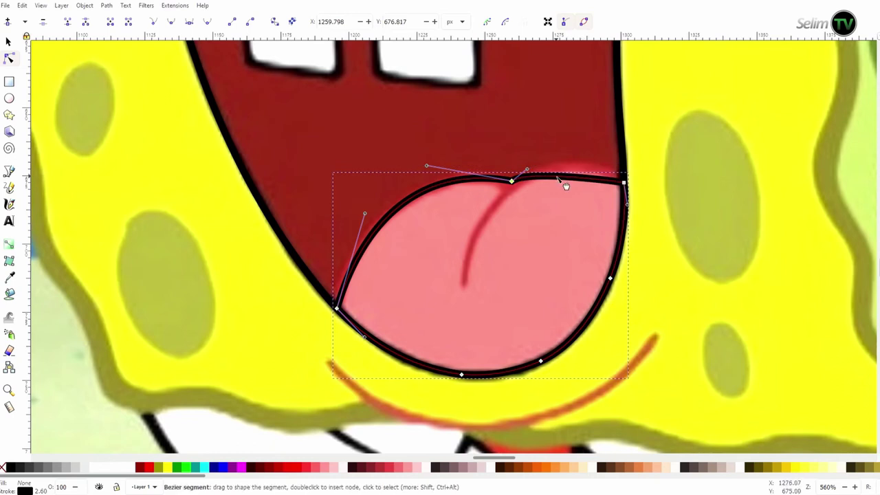
drag(563, 184, 566, 177)
drag(626, 204, 600, 173)
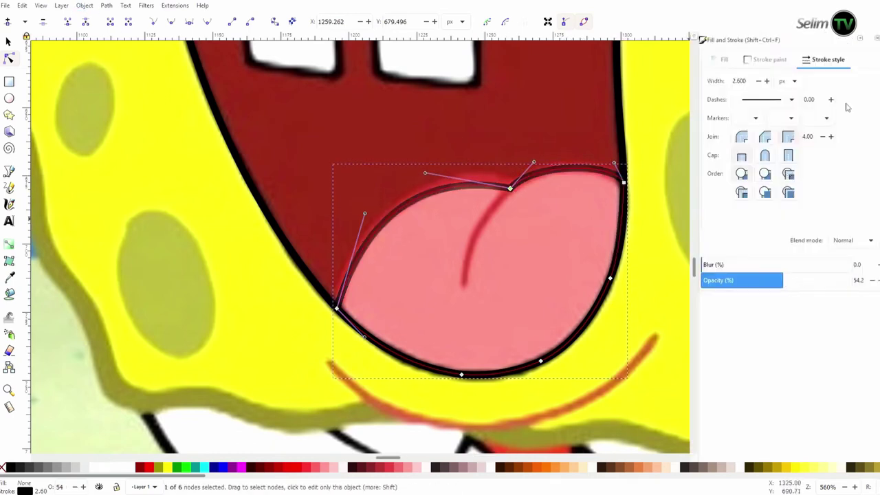
key(minus)
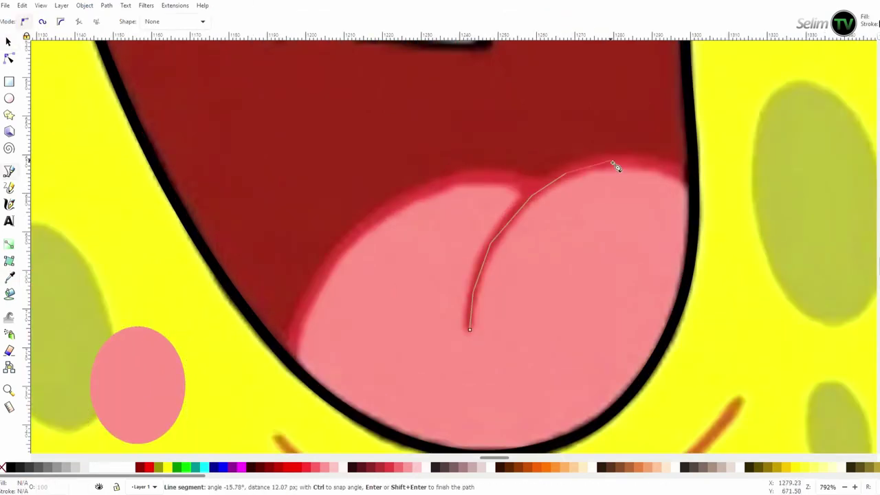
Draw the tongue's center crease, make its stroke translucent, and reshape its top curve
double_click(693, 176)
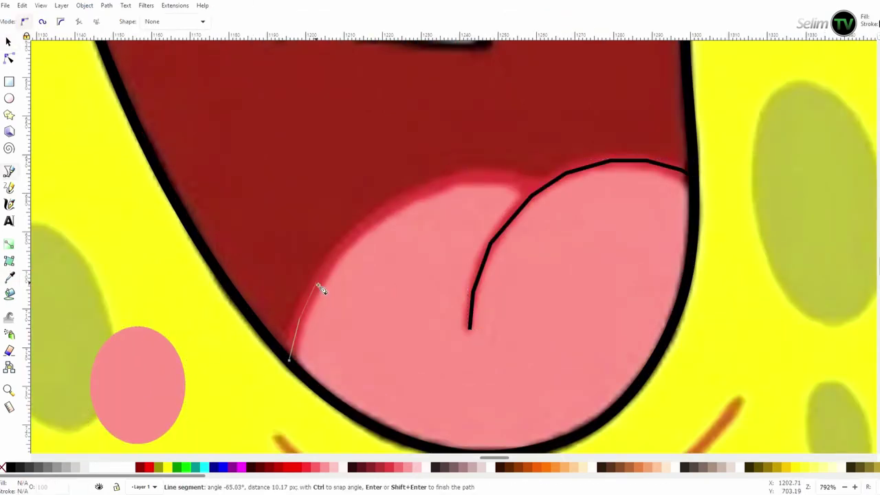
click(543, 190)
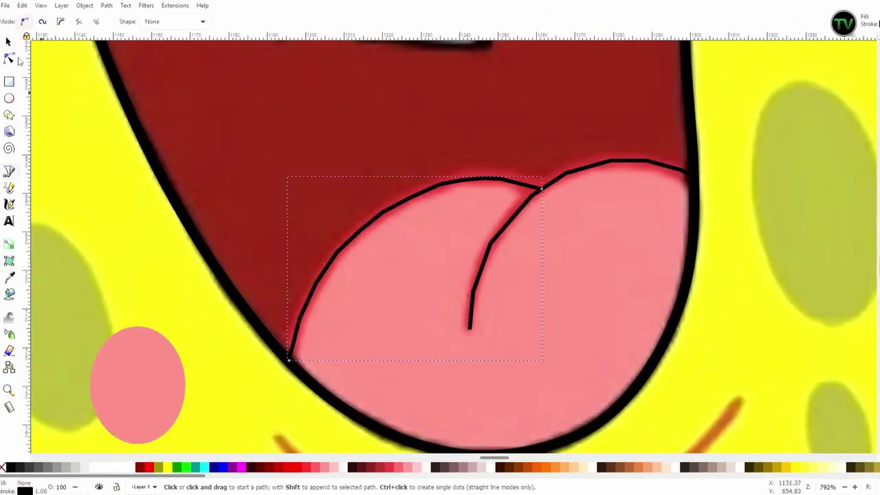
key(n)
key(ctrl+shift+f)
drag(867, 280, 728, 280)
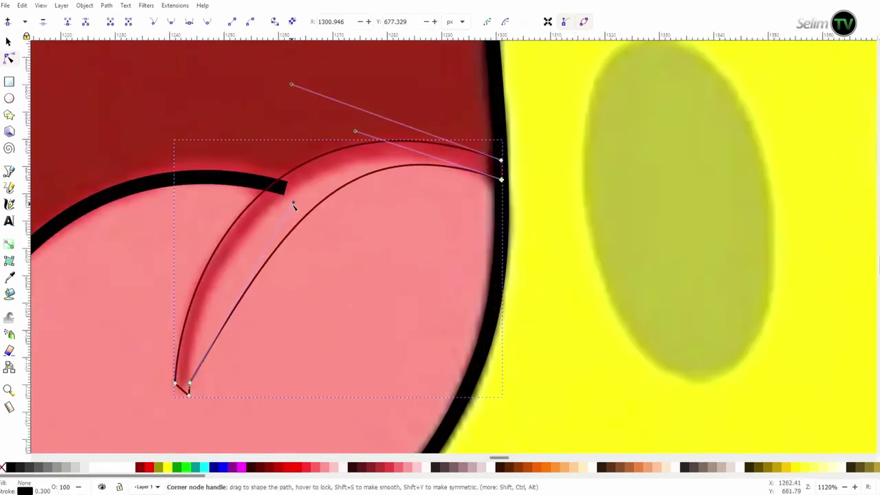
drag(294, 206, 220, 179)
scroll(187, 347, down, 1)
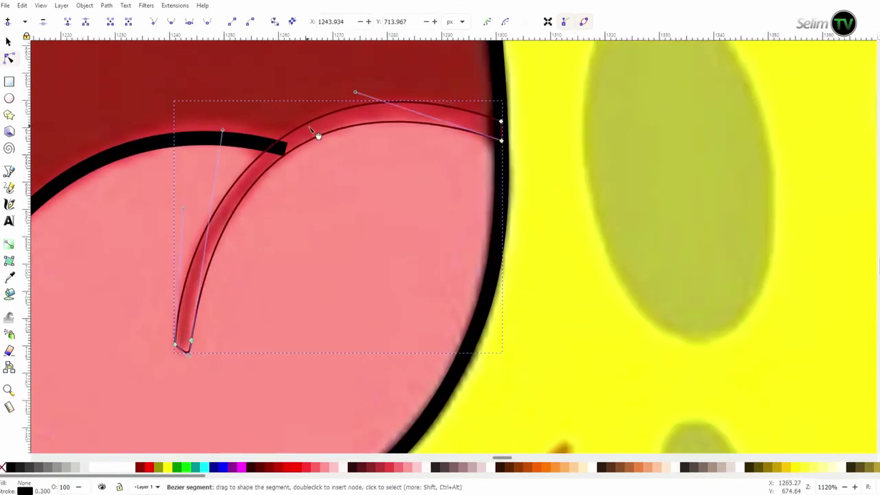
drag(317, 135, 320, 129)
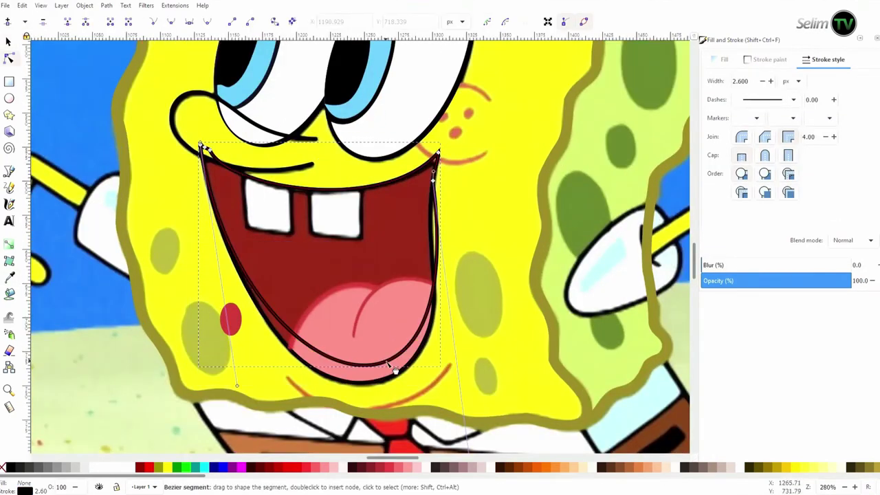
Curve the mouth's top edge beneath the teeth and straighten the right tooth's edges
drag(316, 274, 353, 273)
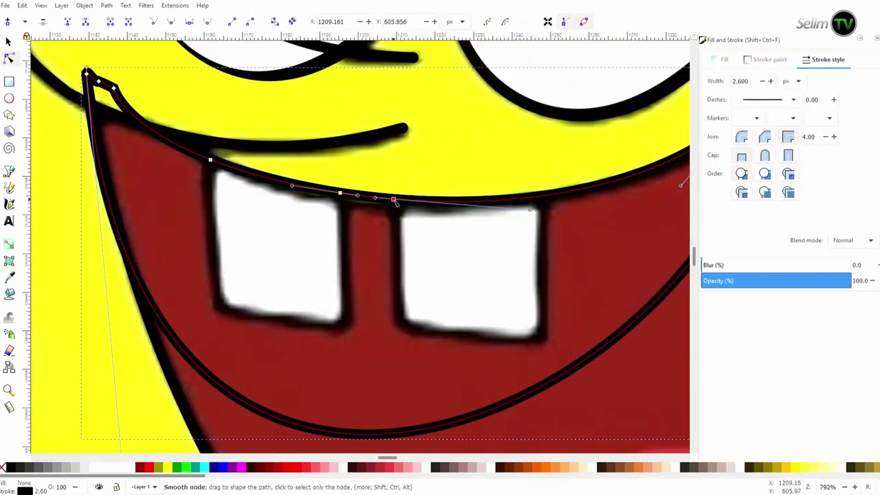
mouse_move(181, 222)
mouse_down()
mouse_move(432, 370)
mouse_move(521, 295)
mouse_up()
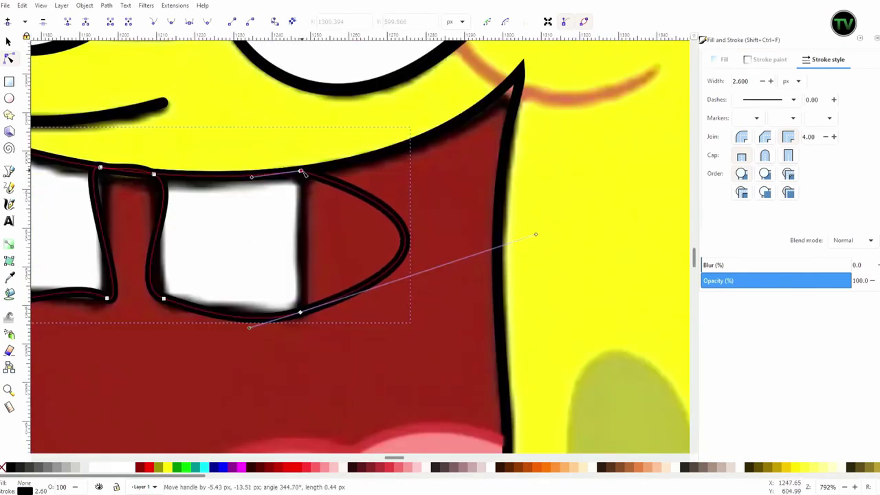
drag(581, 149, 308, 244)
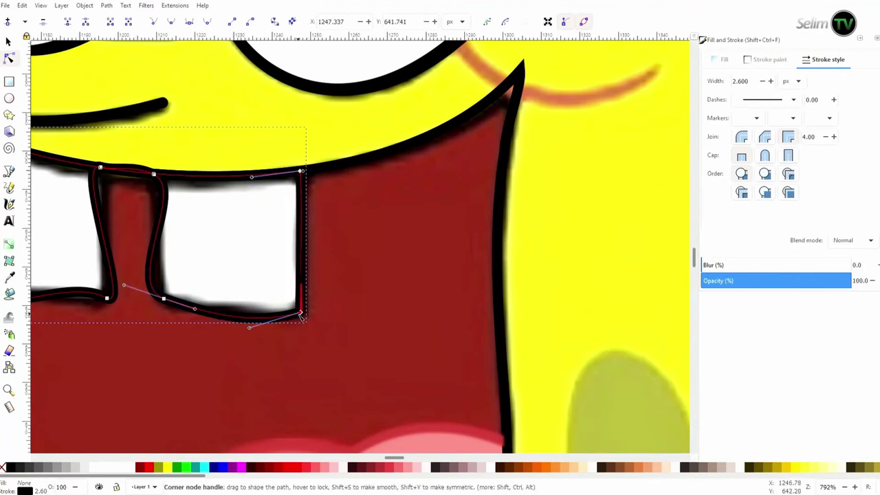
drag(300, 315, 301, 311)
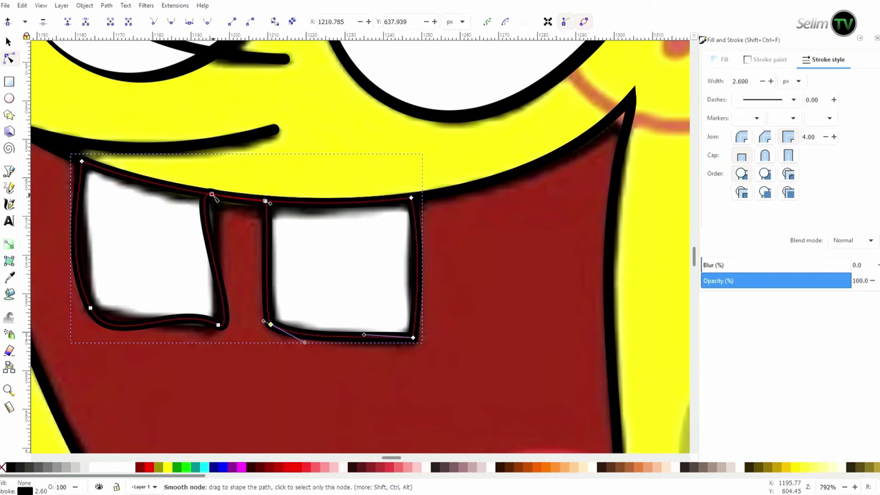
Straighten the left tooth's edges and fine-tune the mouth curve at its left corner
drag(215, 197, 218, 182)
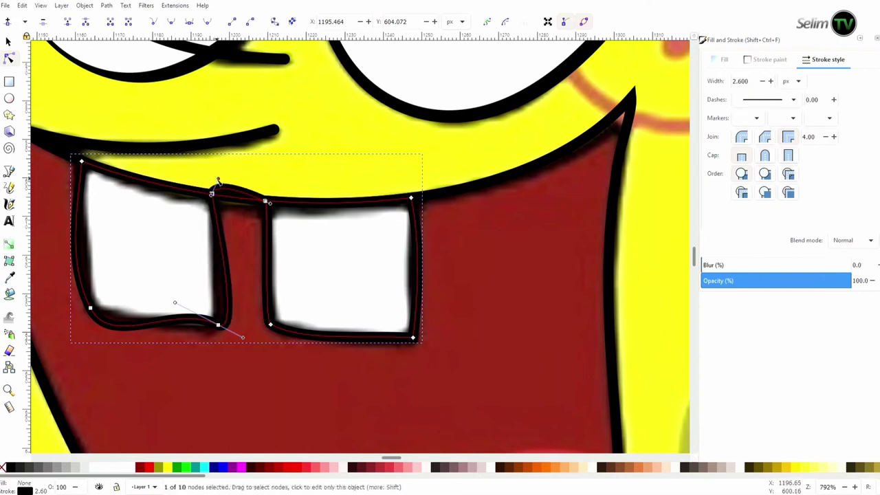
drag(245, 341, 206, 326)
drag(82, 254, 59, 255)
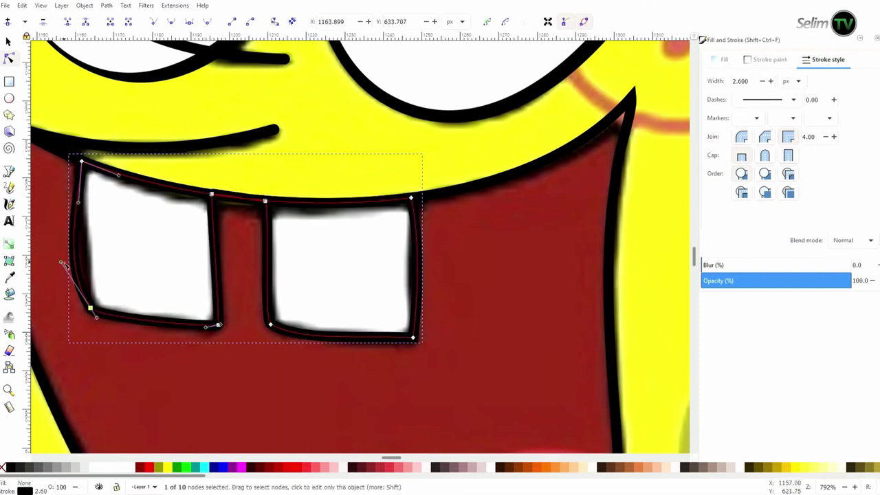
click(161, 324)
click(763, 81)
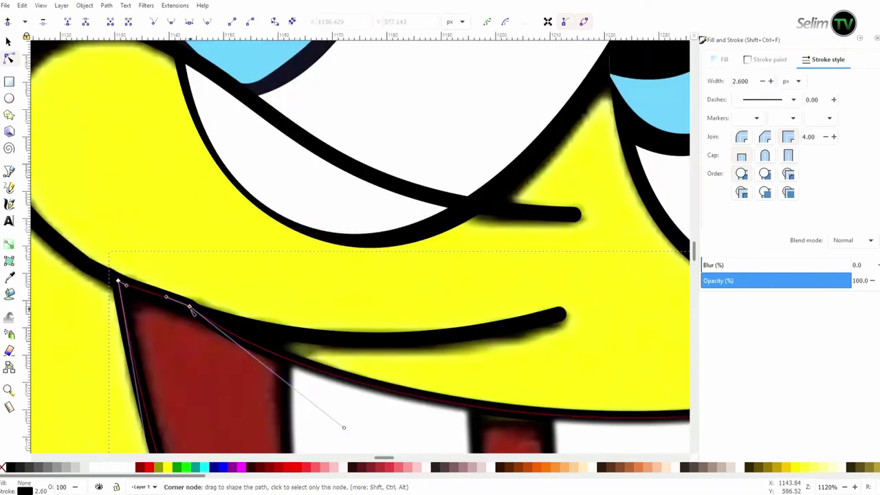
drag(344, 428, 350, 426)
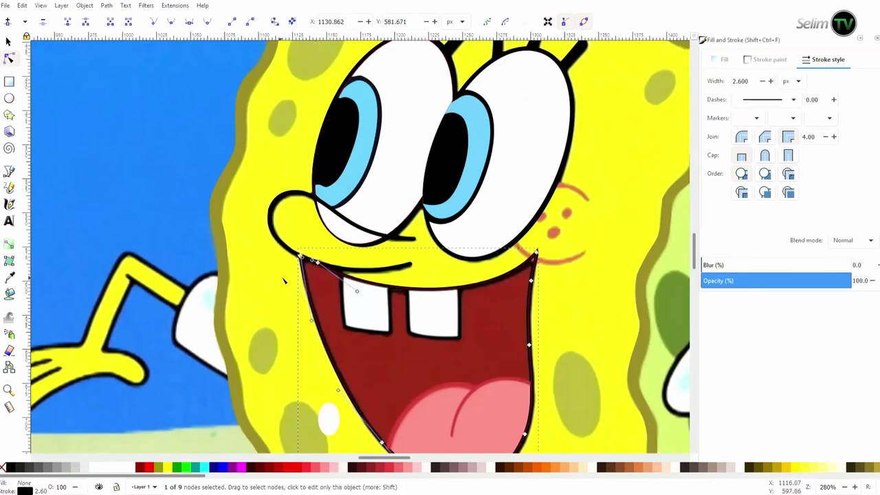
Touch up the mouth's right corner and lower the dark red mouth shape beneath the tongue
scroll(450, 295, up, 2)
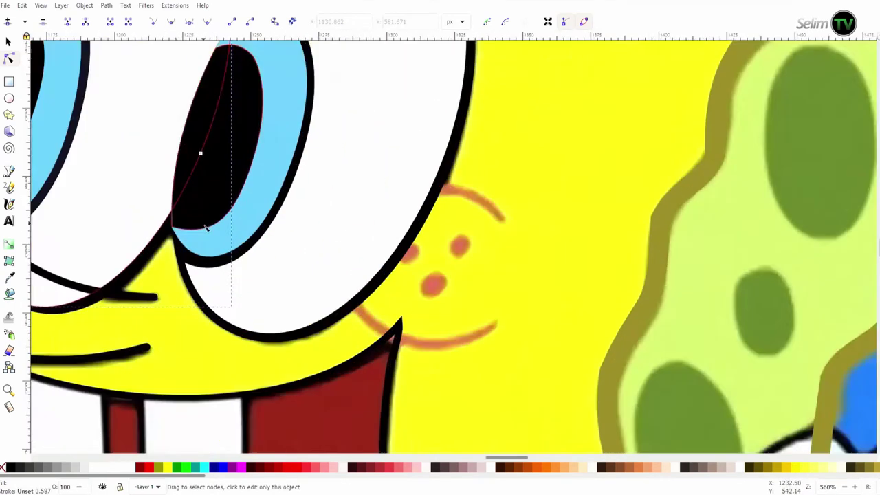
scroll(450, 294, up, 1)
click(359, 299)
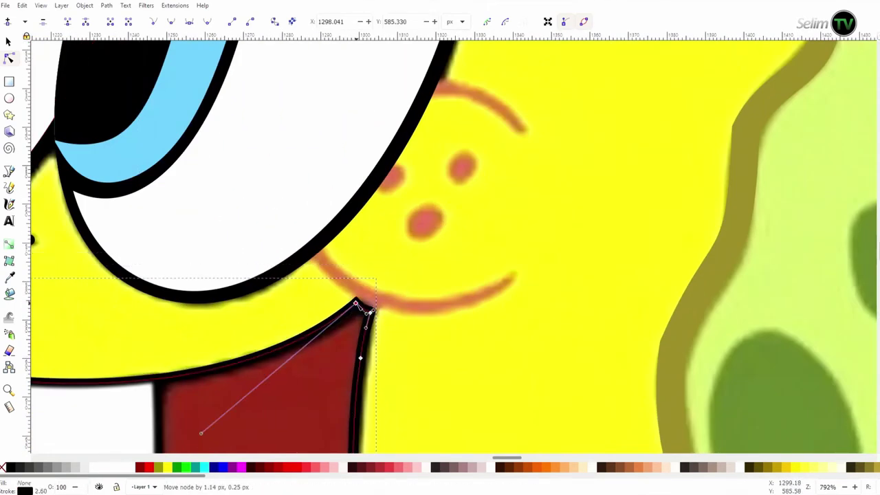
key(Escape)
key(minus)
key(minus)
key(minus)
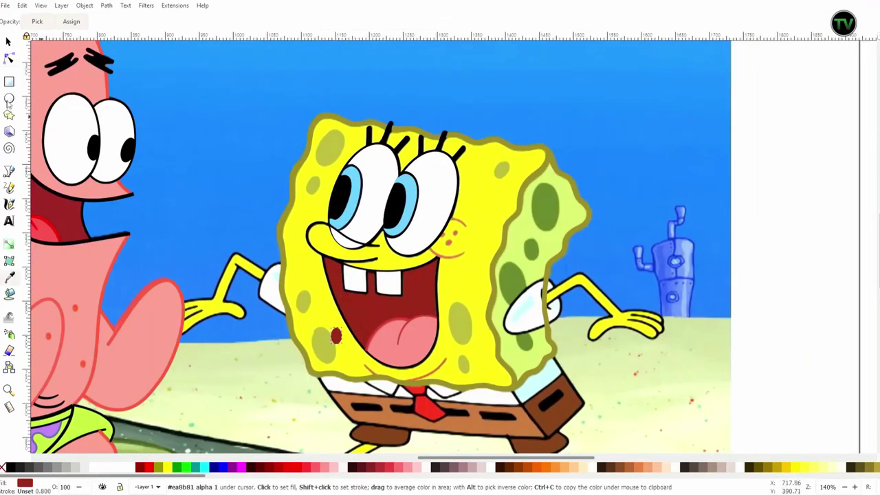
key(s)
click(335, 335)
click(183, 22)
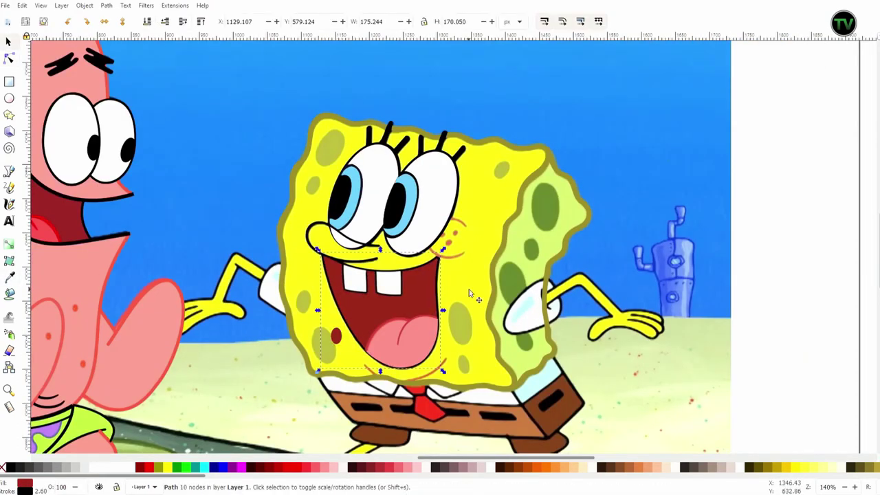
Select the smile line under the nose and inspect its nodes
scroll(469, 288, up, 1)
scroll(370, 299, up, 1)
click(316, 336)
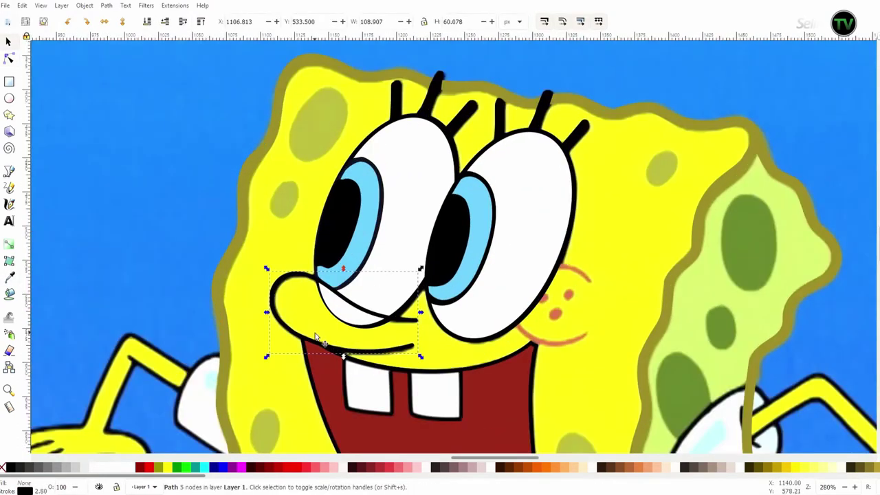
click(294, 276)
shift+click(286, 282)
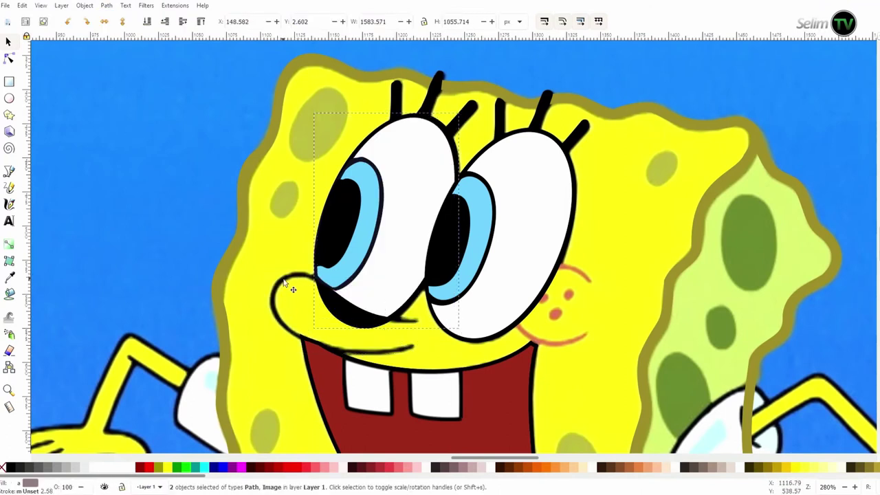
key(n)
click(275, 286)
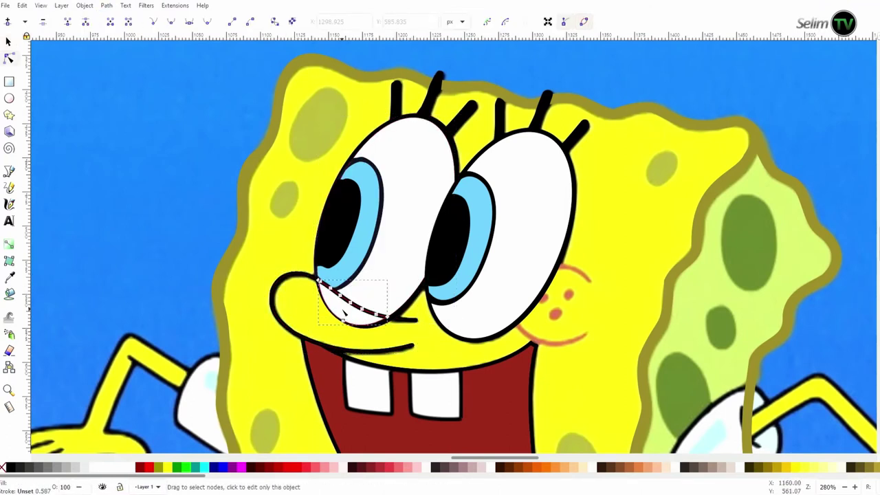
Select the background reference image and zoom out to the whole picture
key(s)
click(444, 368)
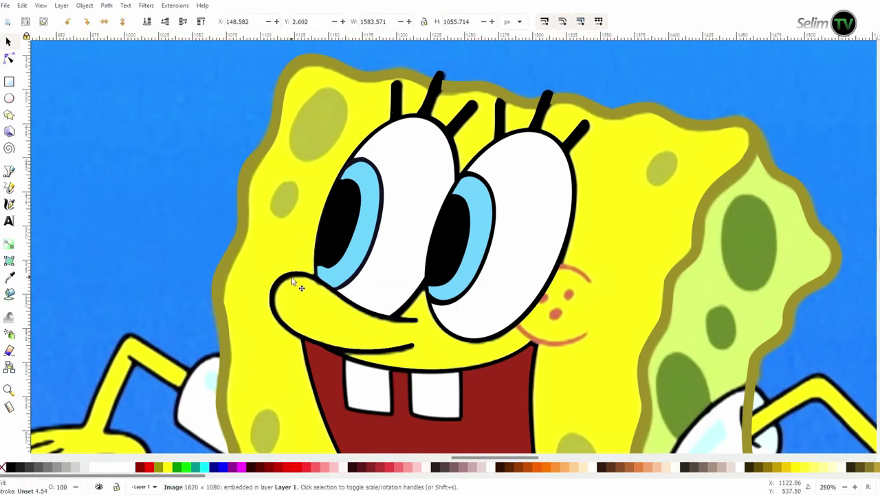
click(633, 235)
key(5)
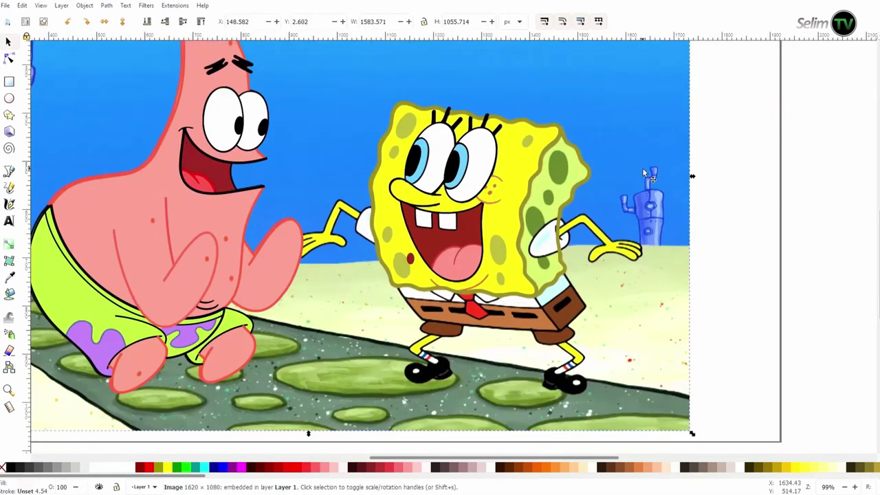
scroll(492, 144, up, 4)
scroll(492, 144, up, 1)
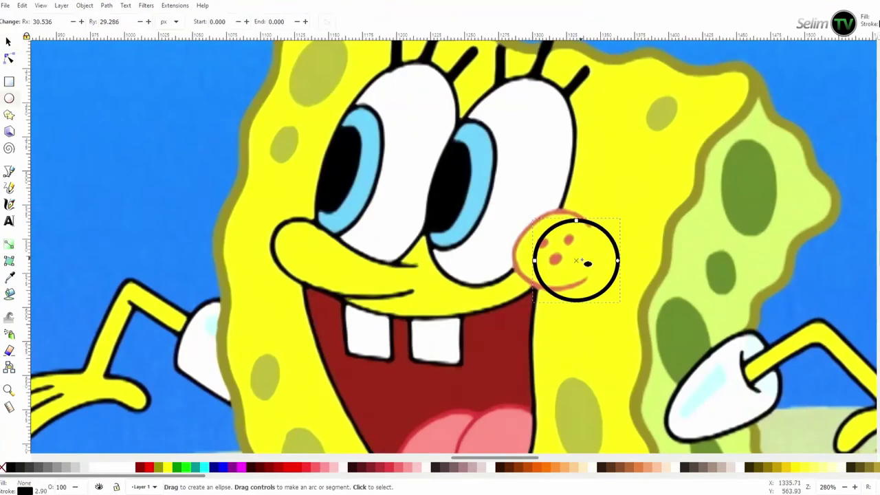
Draw a circle around SpongeBob's right cheek and adjust its nodes and fill settings
drag(579, 258, 563, 249)
key(n)
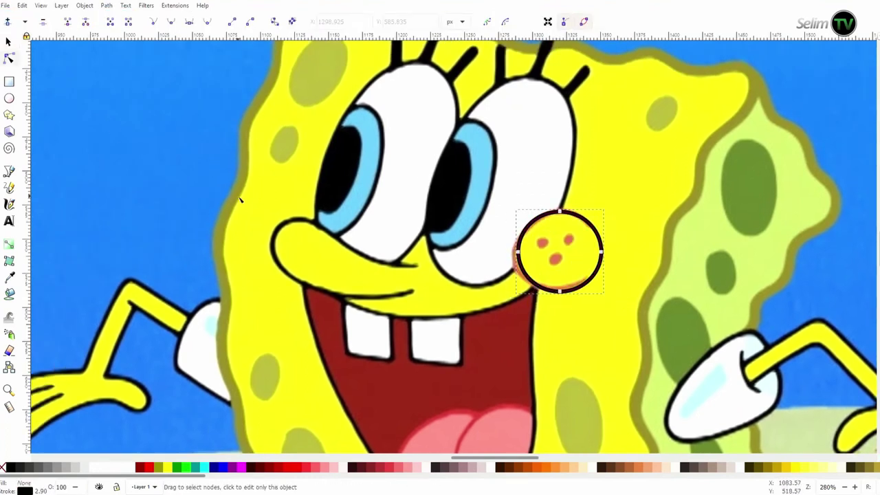
scroll(240, 197, up, 2)
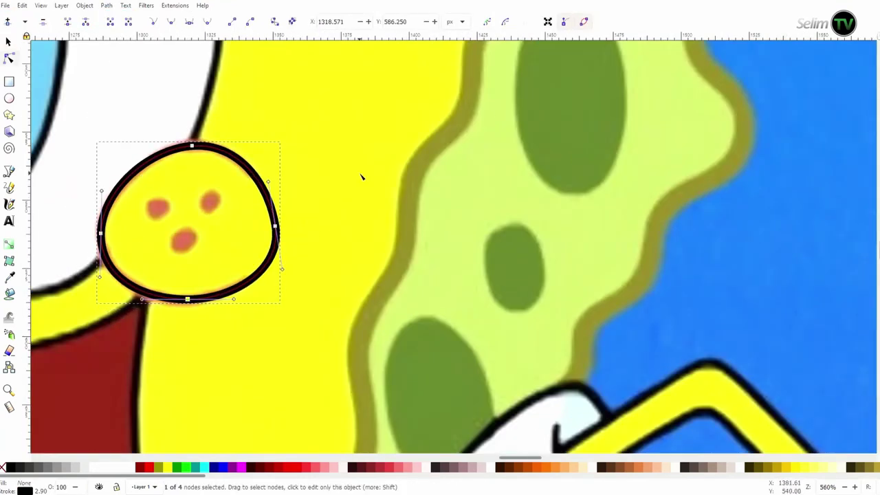
key(minus)
key(e)
key(ctrl+shift+f)
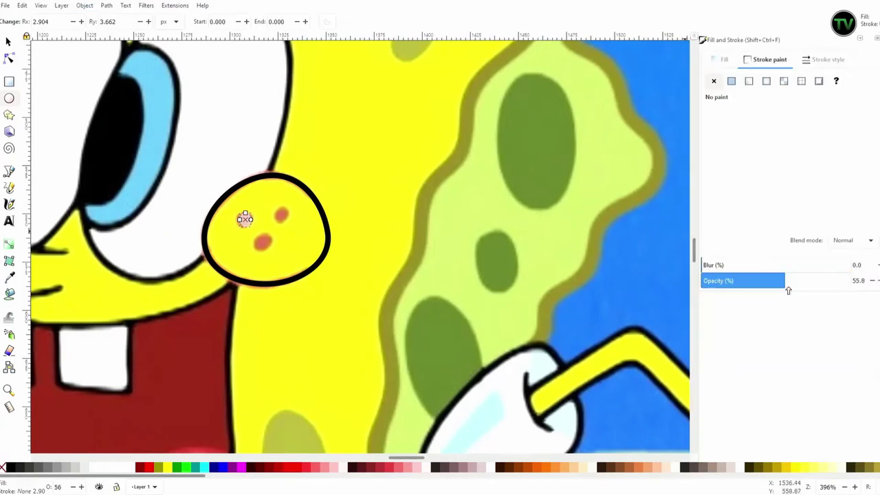
scroll(232, 210, up, 3)
key(n)
Add oval freckles and place them on the cheek's lower and upper-right dots
drag(852, 280, 736, 285)
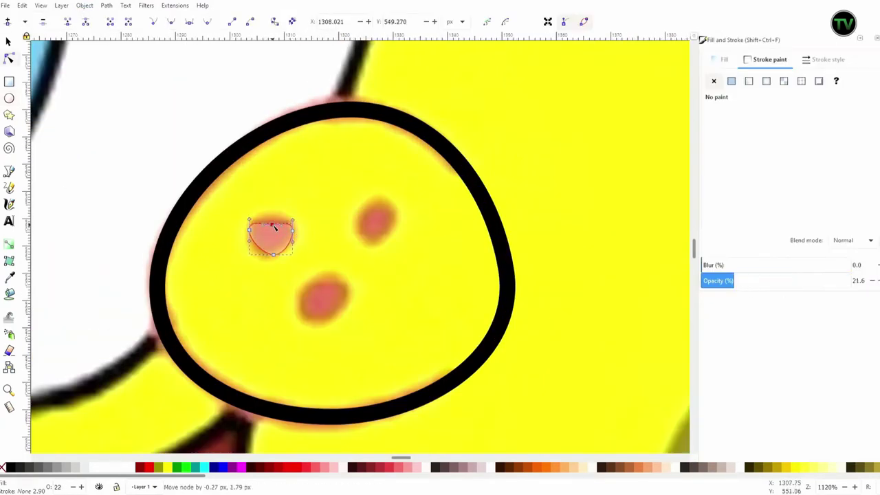
key(s)
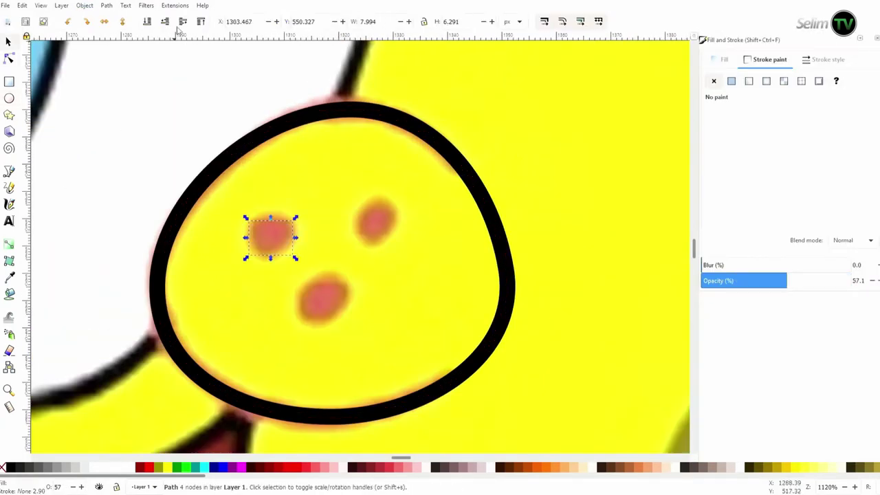
drag(341, 325, 330, 297)
click(371, 220)
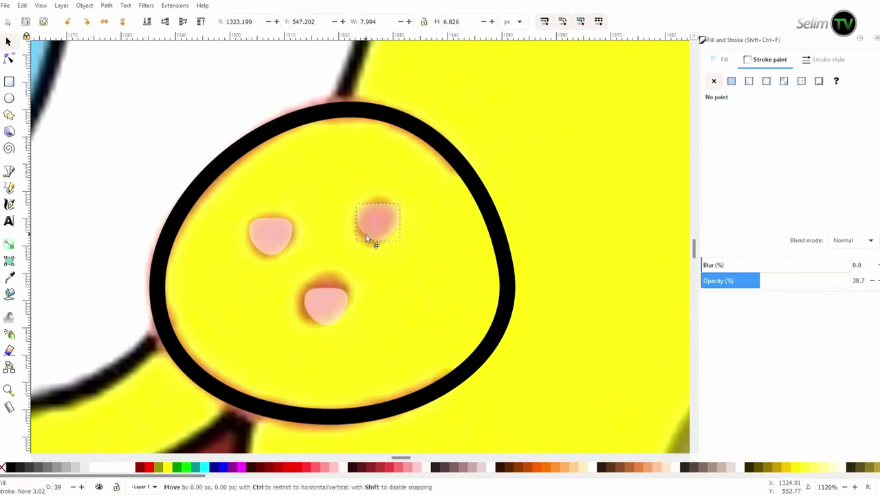
key(n)
drag(377, 199, 378, 198)
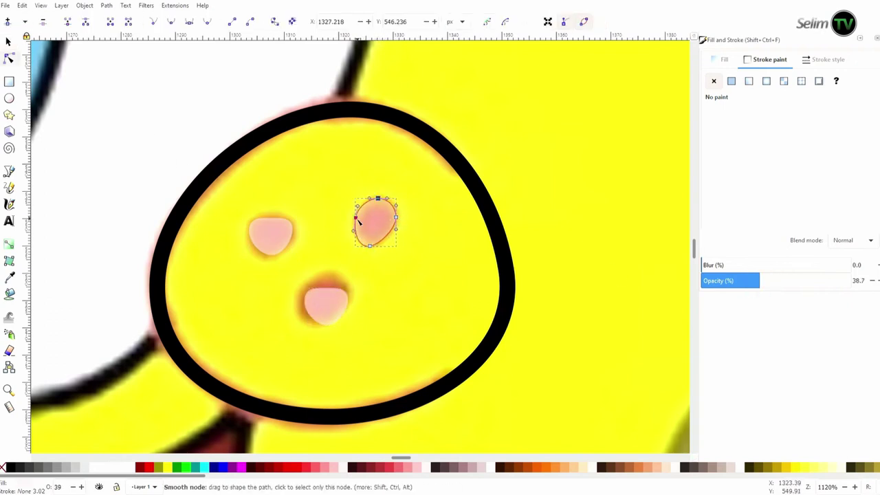
Round off the lower freckle by nudging its top and left nodes
click(327, 302)
drag(328, 289, 328, 275)
drag(307, 326, 319, 328)
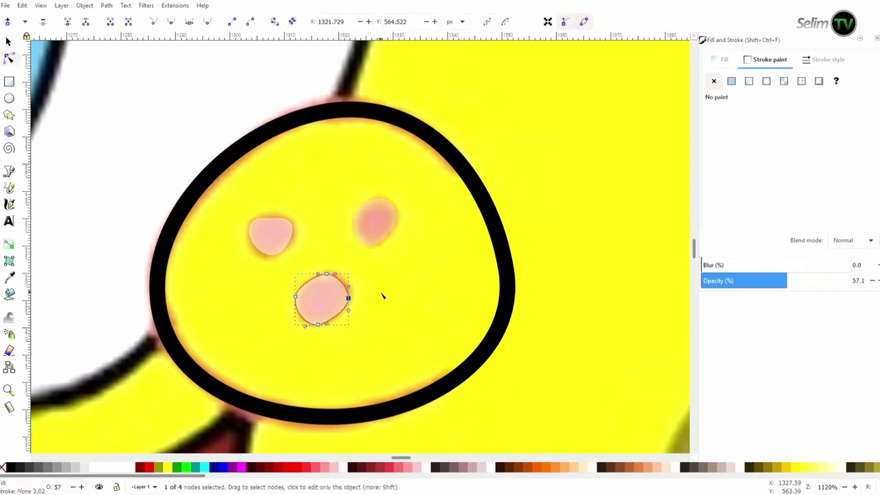
drag(296, 297, 301, 297)
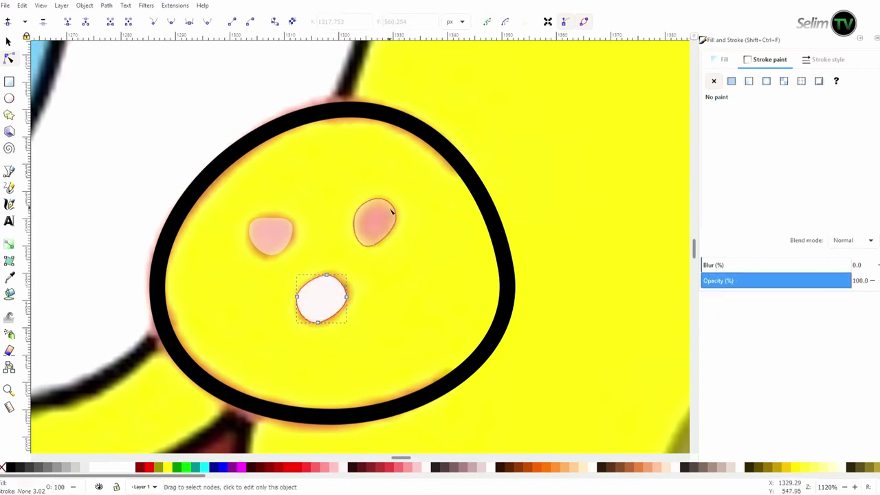
key(s)
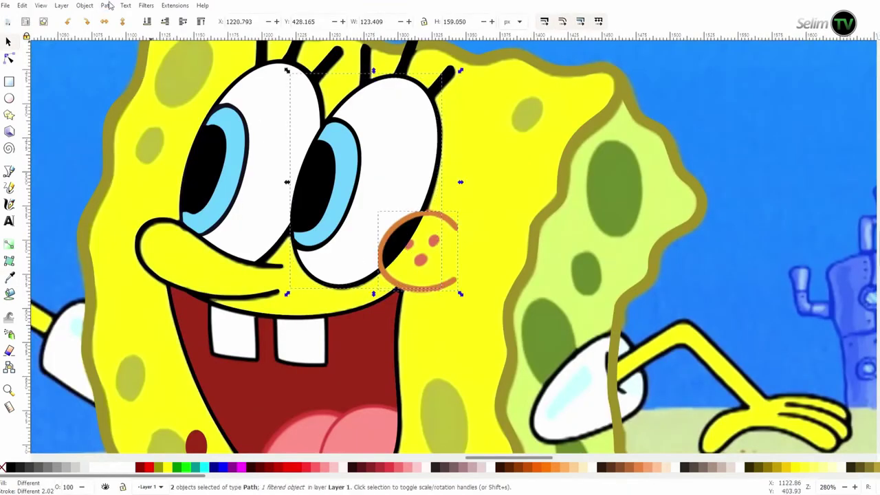
Draw a line below the mouth and bend it into a downward chin curve
scroll(303, 251, down, 3)
click(303, 251)
scroll(304, 253, up, 2)
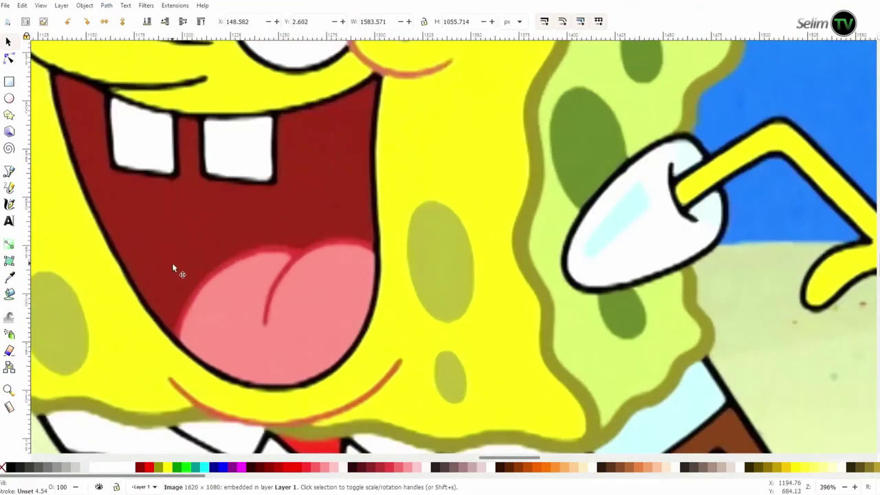
key(b)
key(n)
drag(310, 174, 364, 231)
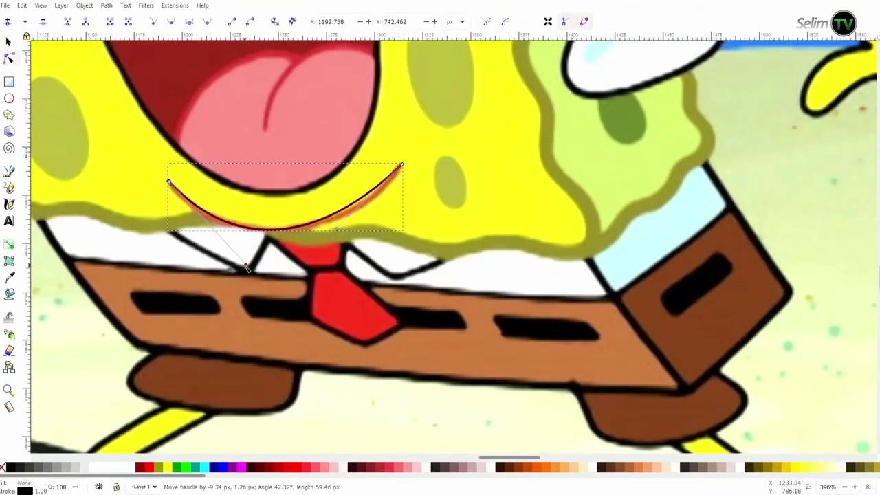
Widen the chin curve's stroke, blur it, and make it partly transparent
key(shift+ctrl+f)
click(772, 81)
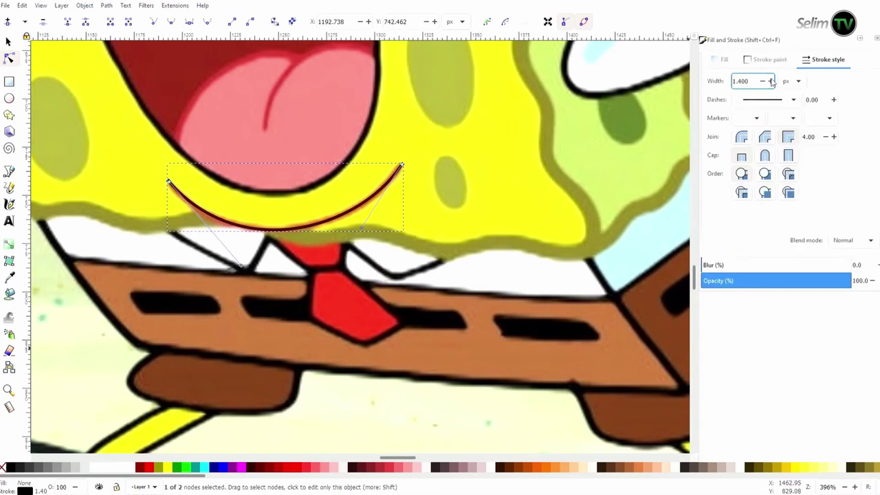
drag(703, 265, 726, 264)
mouse_move(824, 281)
mouse_down()
mouse_move(770, 300)
mouse_move(829, 302)
mouse_up()
scroll(206, 168, up, 2)
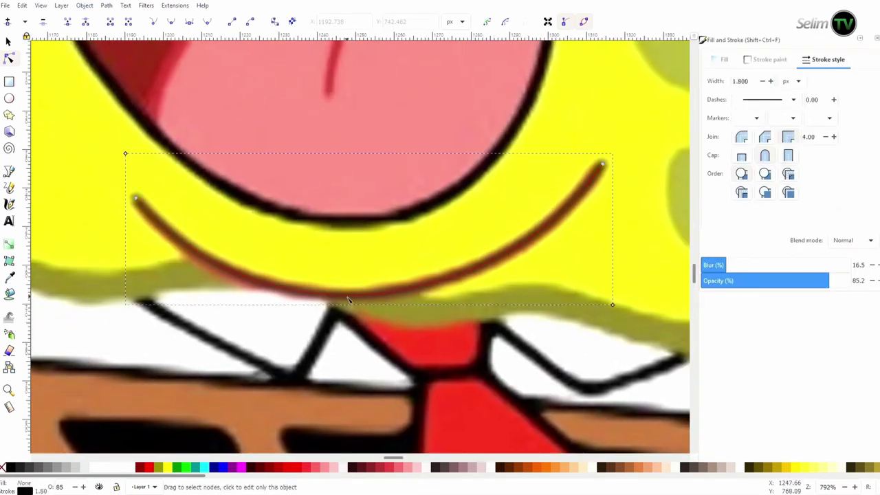
Draw a small oval beside the tongue over a sponge hole
key(s)
key(e)
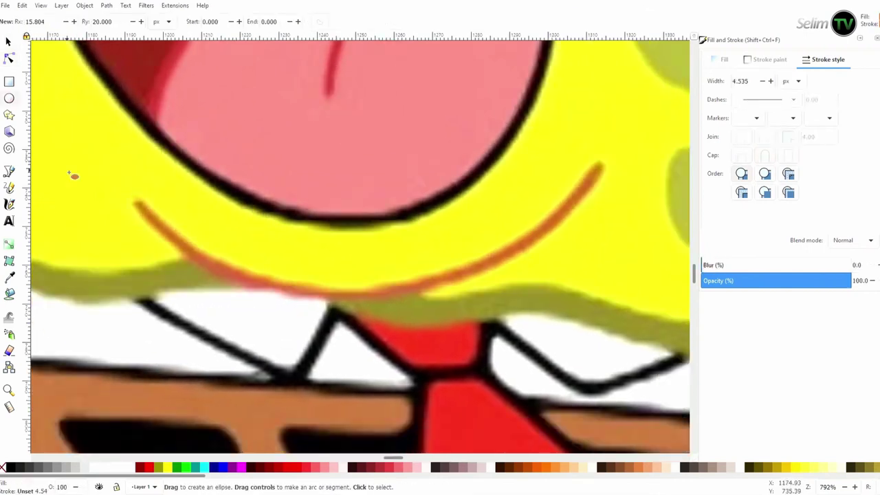
drag(63, 166, 94, 212)
key(d)
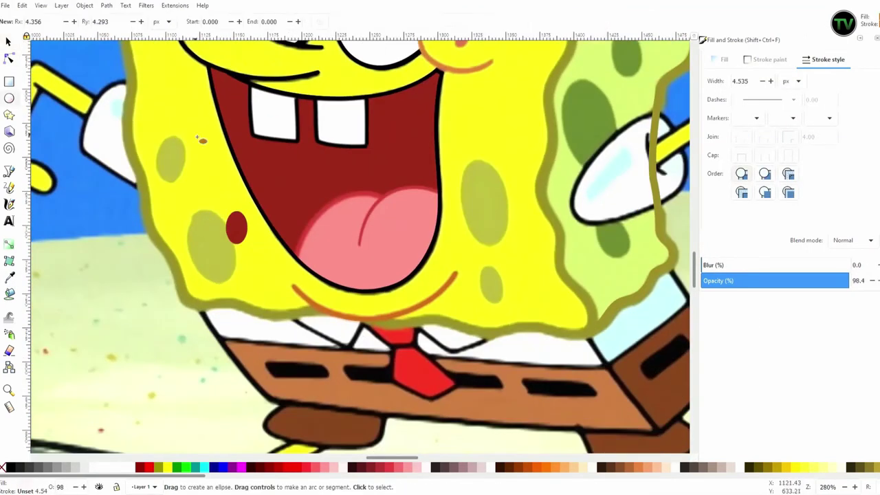
Draw an ellipse over a sponge hole and narrow it to fit the spot
drag(850, 281, 741, 286)
scroll(117, 104, up, 3)
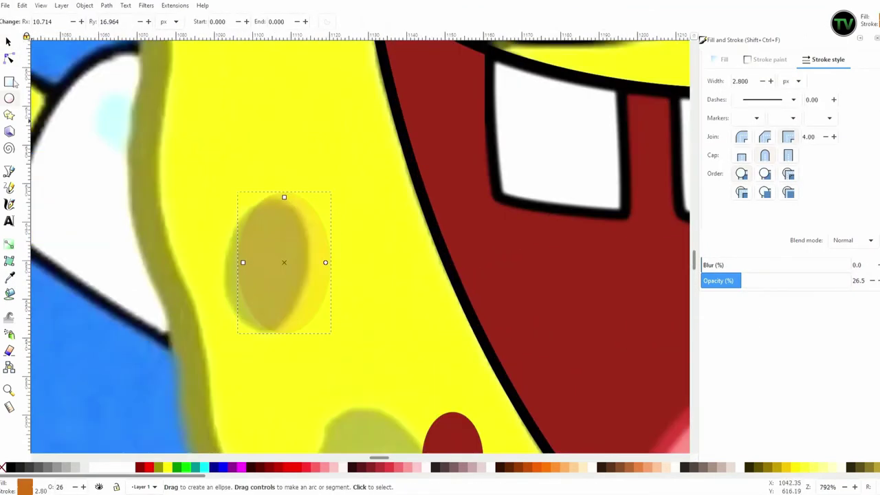
key(s)
drag(333, 257, 314, 269)
scroll(273, 249, down, 5)
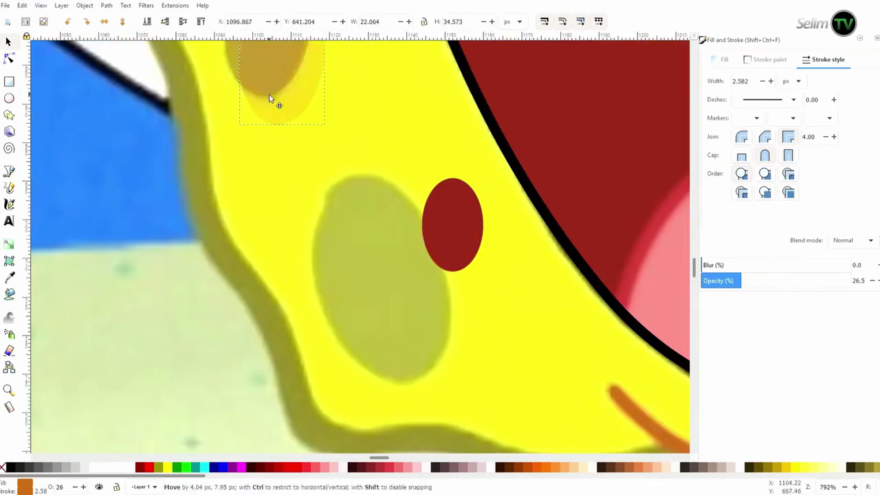
click(379, 281)
drag(379, 353, 382, 370)
Rotate the ellipse to the spot's tilt, then nudge and stretch it to cover the spot
click(385, 275)
mouse_move(338, 174)
mouse_down()
mouse_move(311, 186)
mouse_move(319, 172)
mouse_up()
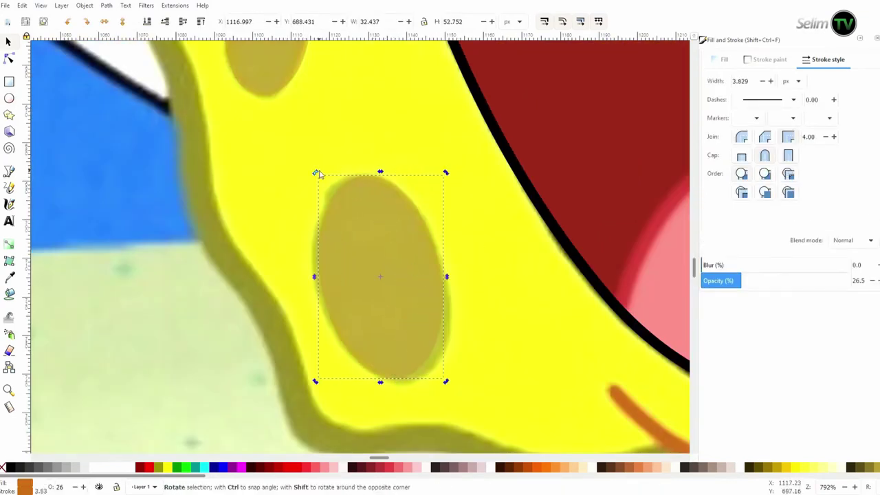
drag(310, 379, 306, 385)
drag(343, 225, 344, 225)
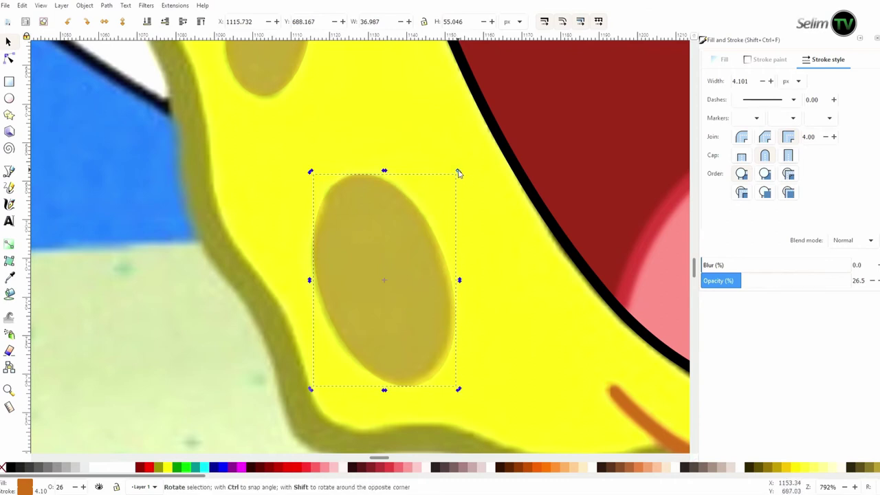
drag(381, 249, 385, 253)
scroll(385, 253, down, 4)
scroll(623, 216, up, 4)
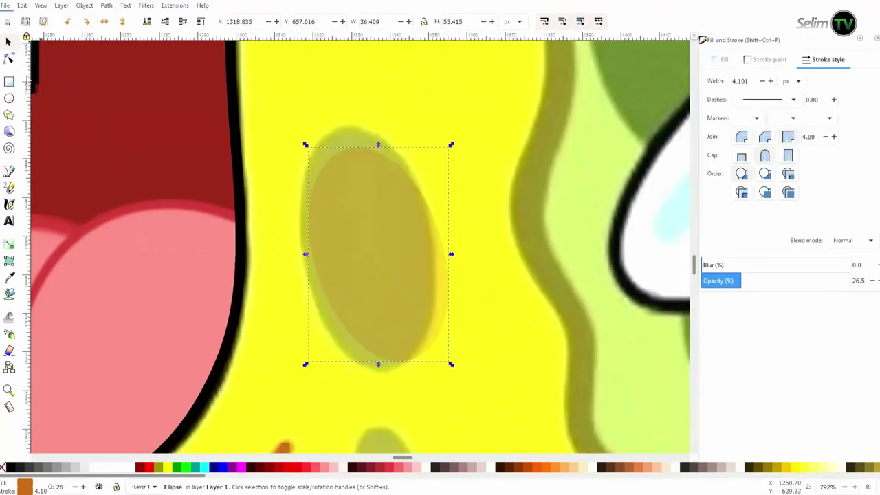
drag(406, 309, 392, 303)
drag(438, 139, 434, 123)
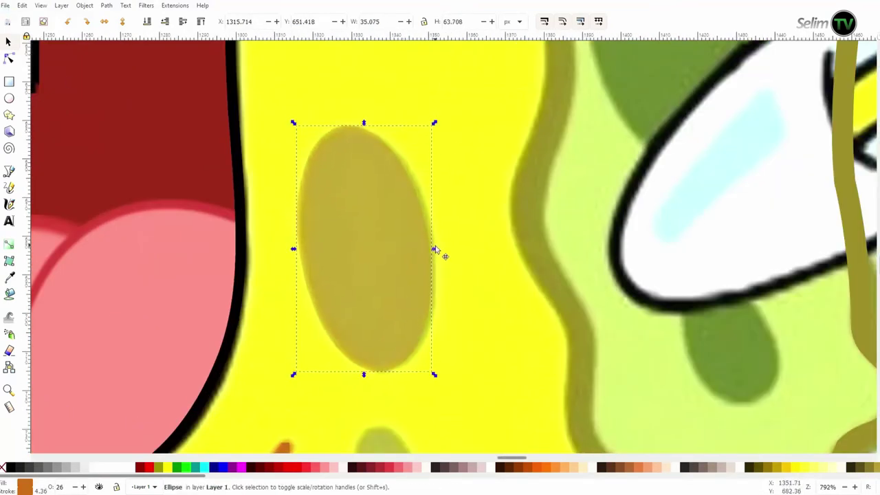
Duplicate the spot ellipse, then shrink and rotate the copy to match a smaller spot
key(ctrl+d)
scroll(392, 217, down, 3)
drag(446, 374, 421, 369)
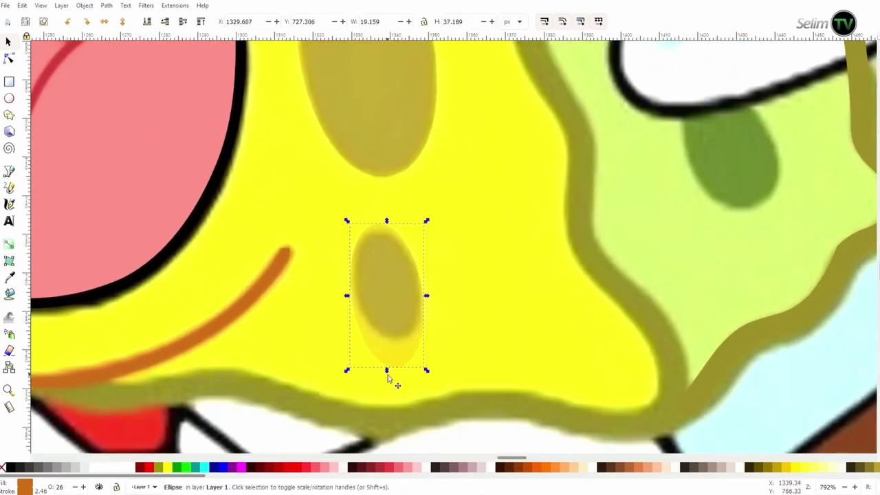
drag(420, 294, 423, 286)
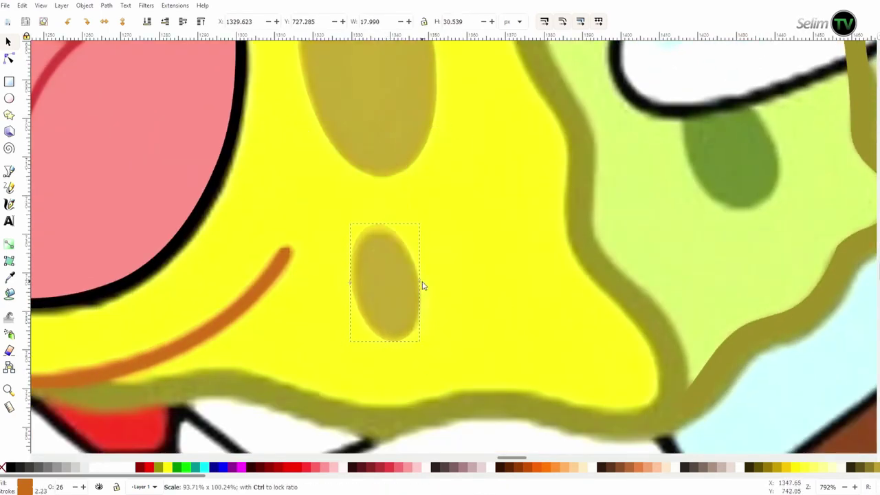
click(471, 334)
scroll(471, 334, down, 1)
scroll(467, 369, down, 2)
scroll(539, 217, up, 4)
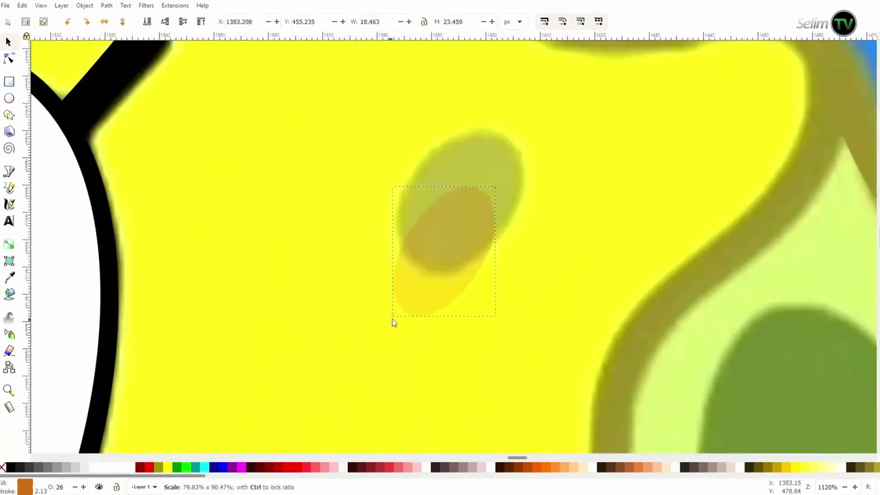
drag(392, 321, 393, 124)
click(494, 233)
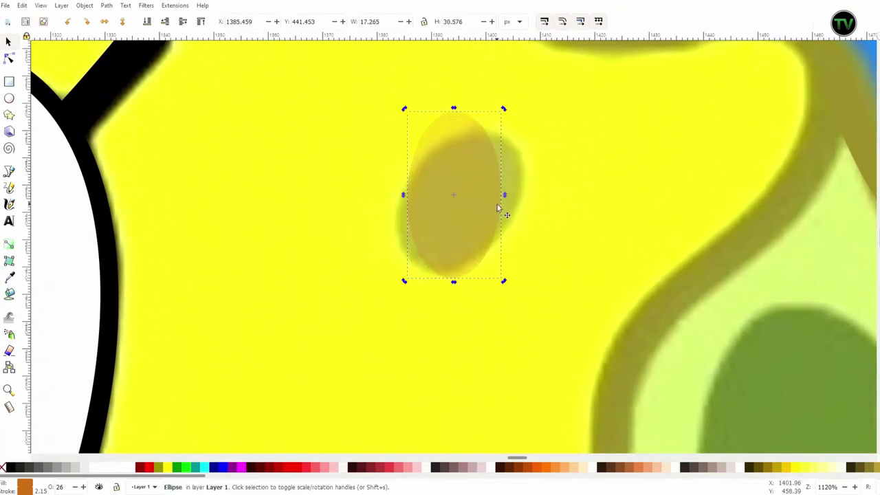
drag(518, 118, 568, 149)
Move the copy onto the spot at the head's top-left and resize it to fit
scroll(529, 122, down, 4)
drag(451, 236, 206, 199)
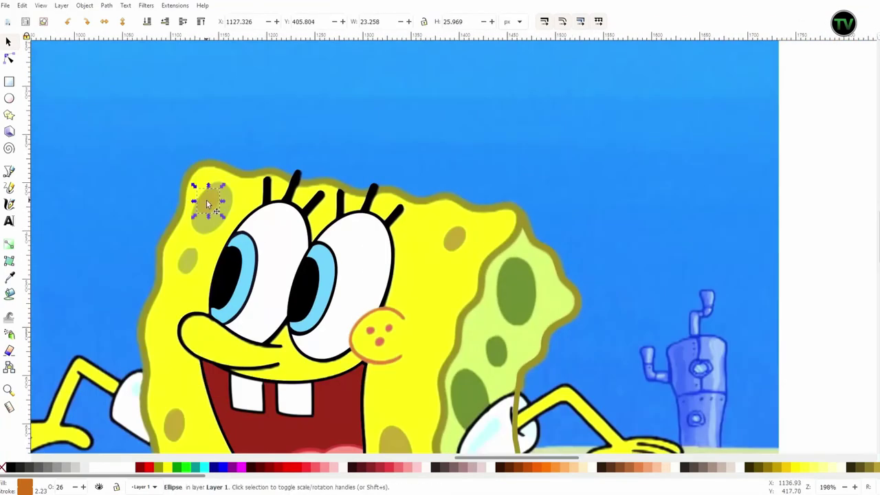
scroll(207, 200, up, 2)
drag(255, 165, 257, 132)
key(ctrl+z)
drag(247, 208, 258, 210)
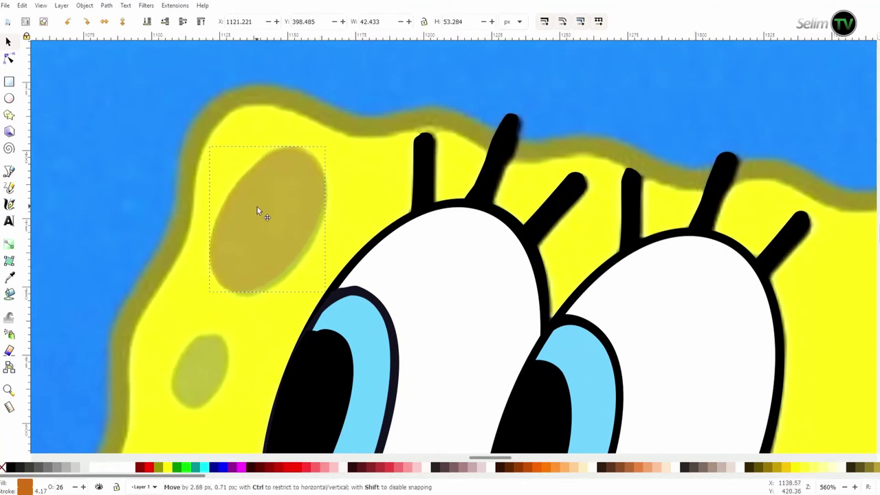
drag(271, 297, 210, 304)
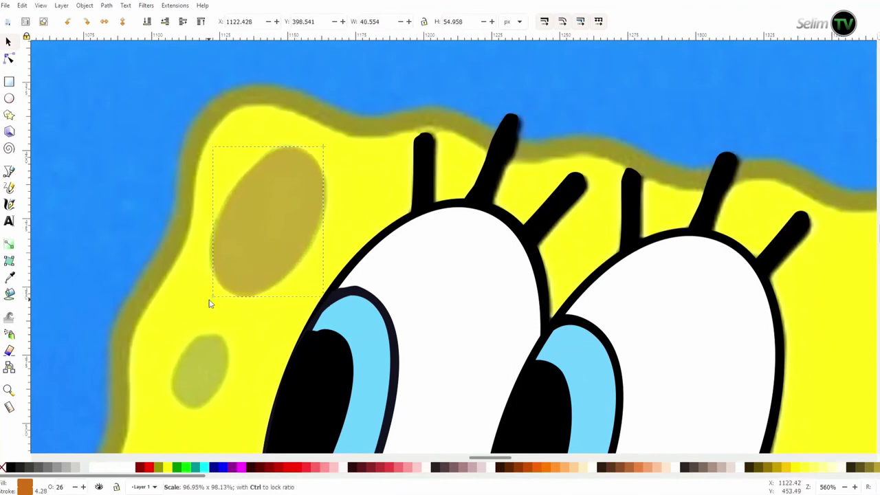
Duplicate the ellipse, then shorten and shrink the copy onto the lower-left spot
key(ctrl+d)
drag(310, 274, 212, 285)
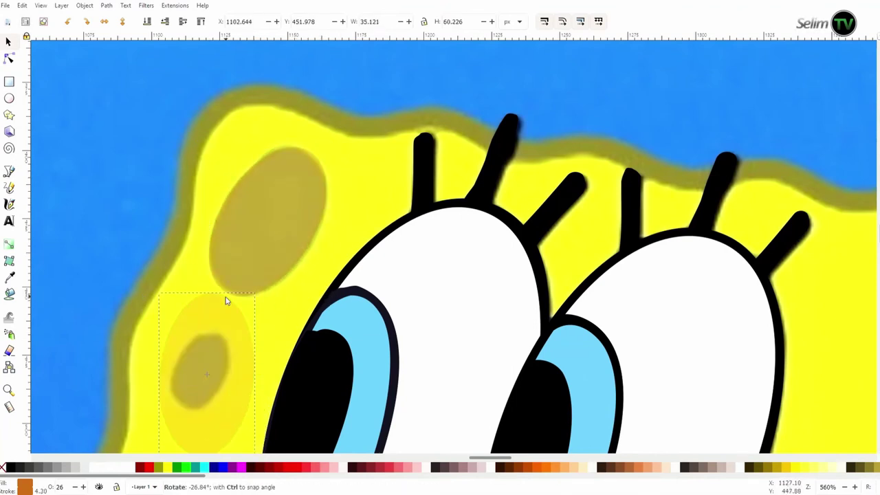
scroll(213, 285, down, 4)
mouse_move(196, 206)
mouse_down()
mouse_move(217, 218)
mouse_move(193, 238)
mouse_up()
key(minus)
key(minus)
key(minus)
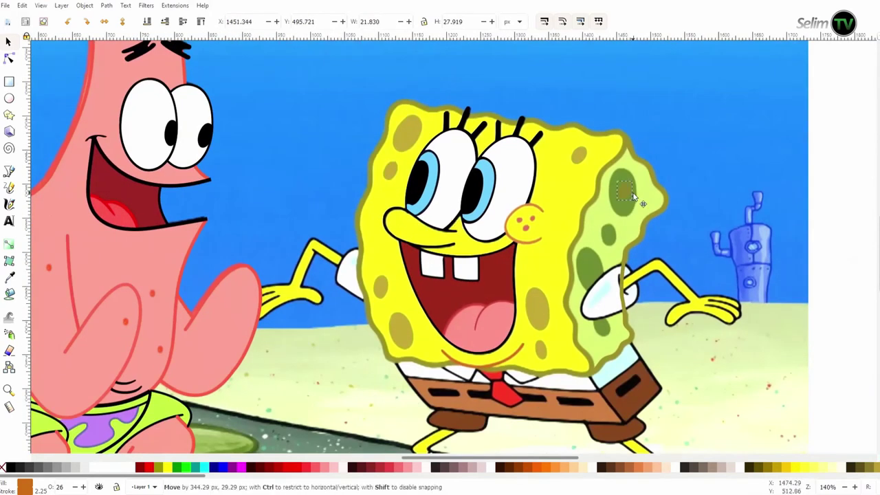
key(plus)
key(plus)
key(plus)
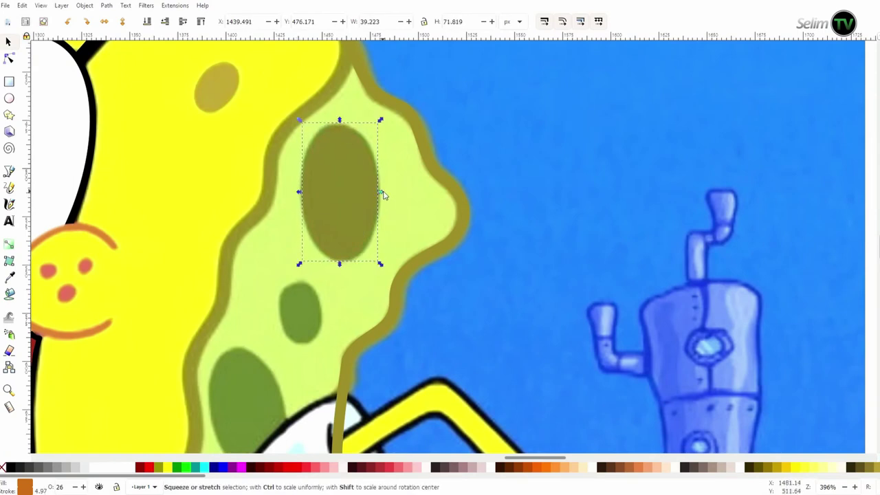
drag(297, 194, 277, 326)
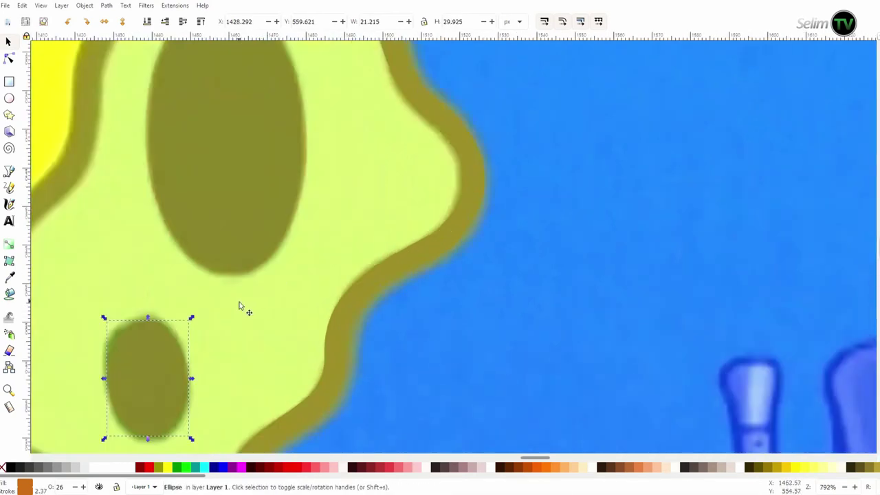
Stretch an ellipse taller over the long side spot and move the duplicate onto the lower spot
key(plus)
key(plus)
key(minus)
key(minus)
key(minus)
drag(313, 306, 310, 348)
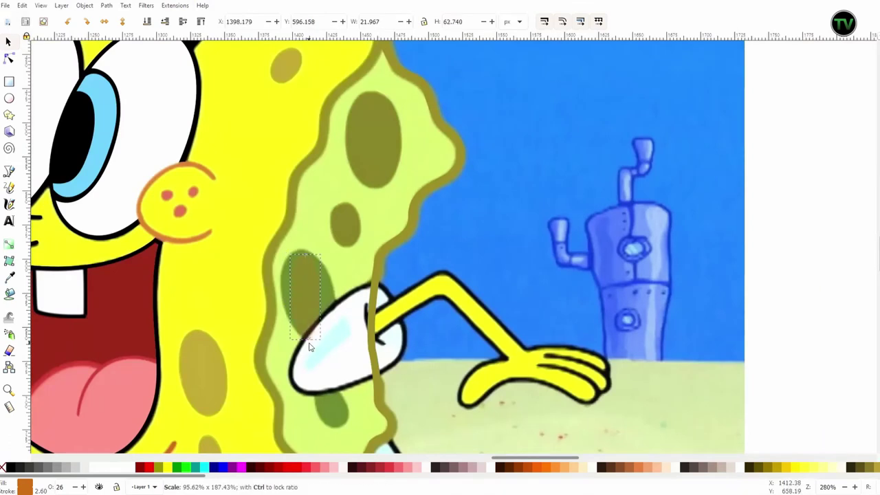
drag(268, 257, 270, 257)
key(plus)
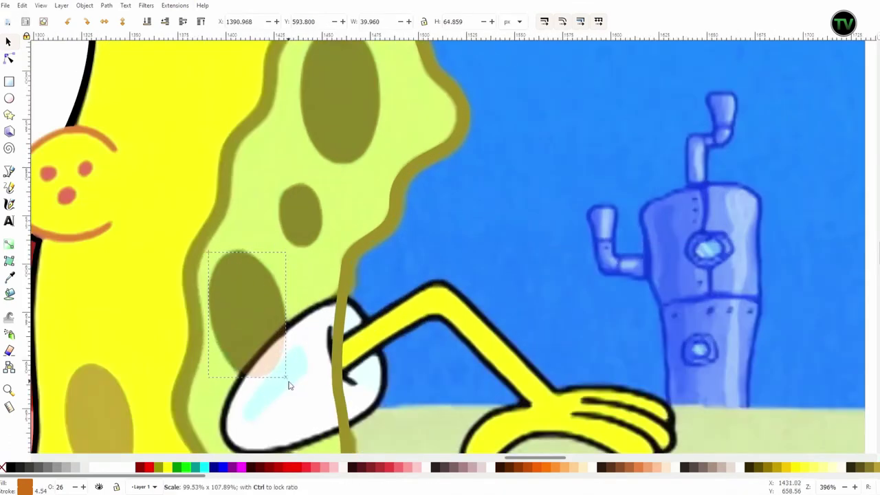
scroll(251, 234, down, 3)
mouse_move(254, 216)
mouse_down()
mouse_move(298, 375)
mouse_move(280, 356)
mouse_up()
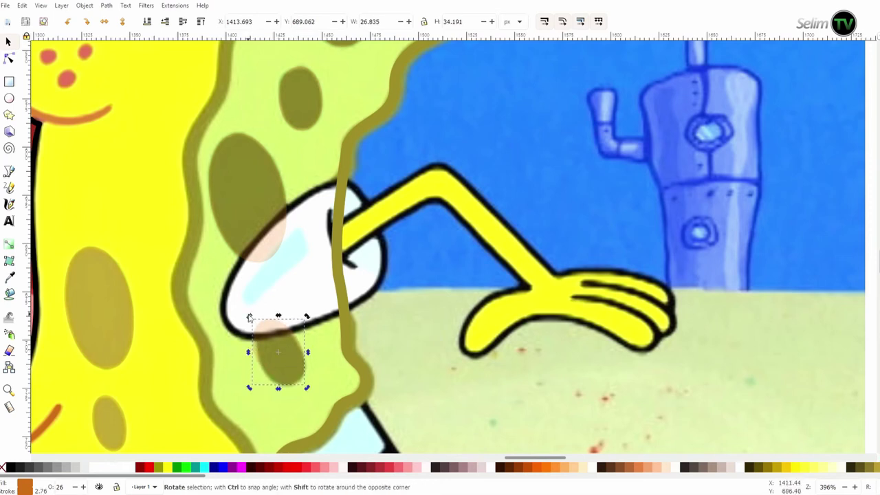
key(minus)
key(minus)
key(minus)
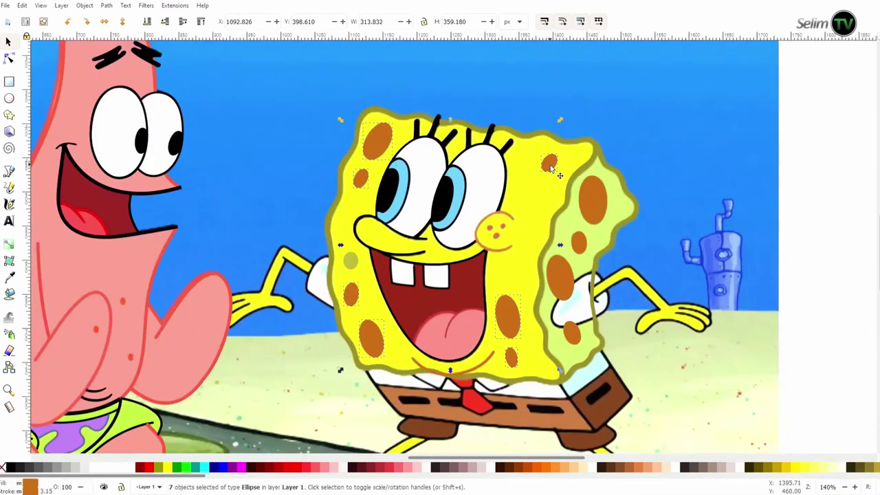
Colour the spots olive green and place an olive-outlined blue piece over the sleeve
key(d)
click(570, 246)
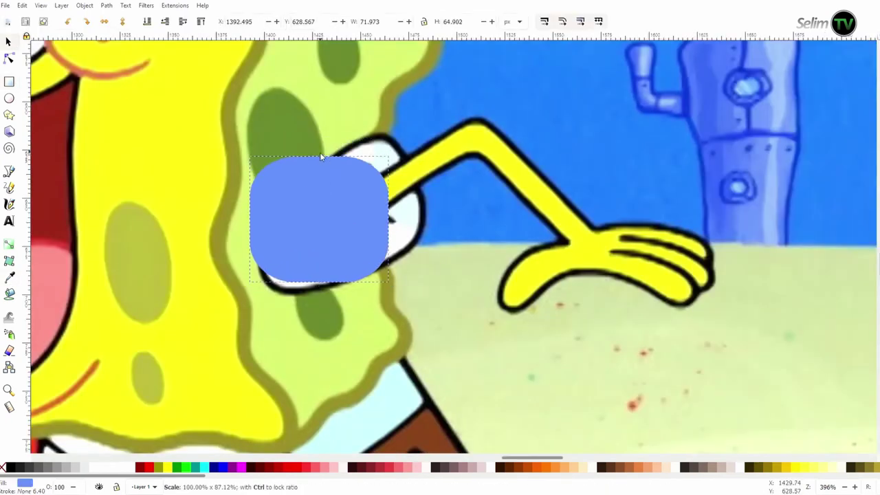
mouse_move(320, 157)
mouse_down()
mouse_move(441, 233)
mouse_move(376, 213)
mouse_up()
click(34, 488)
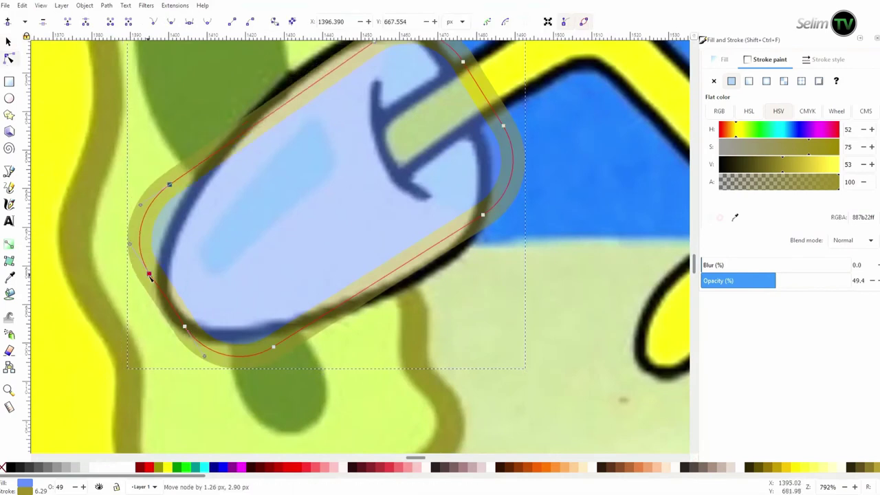
Bend the sleeve outline and move a bottom node to fit the reference sleeve edge
scroll(186, 329, up, 5)
drag(240, 299, 223, 305)
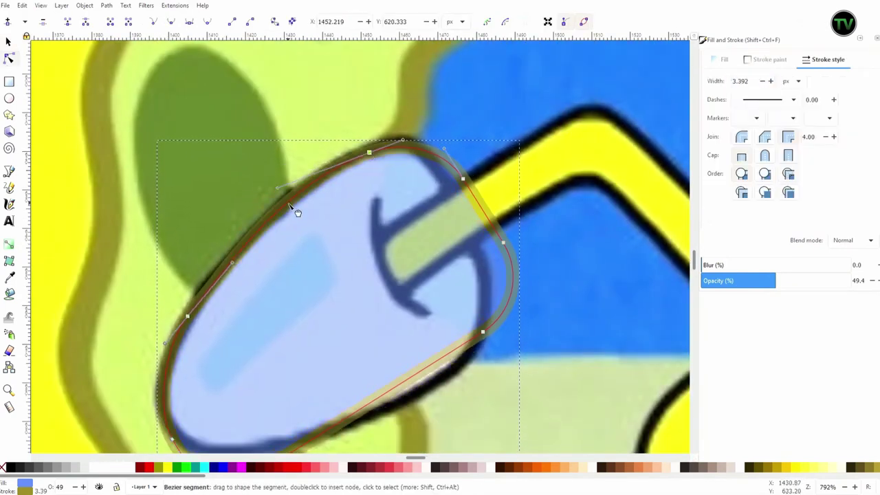
scroll(216, 275, down, 5)
drag(270, 338, 285, 311)
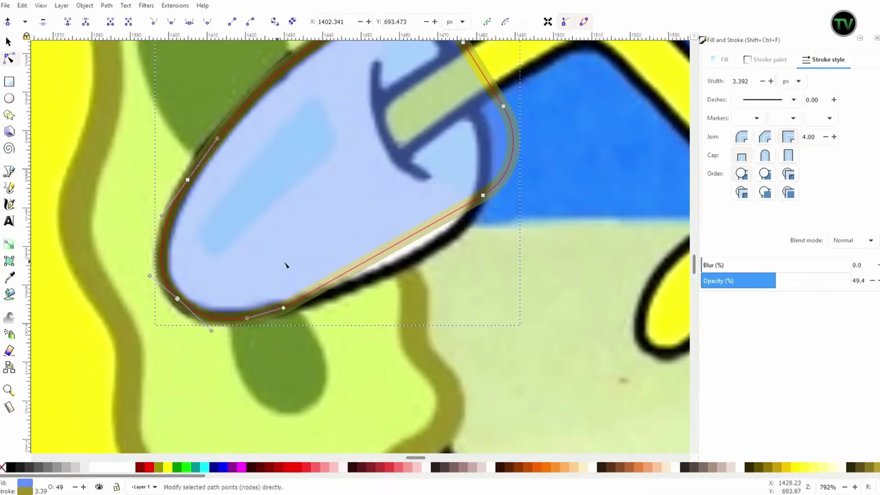
scroll(286, 266, up, 4)
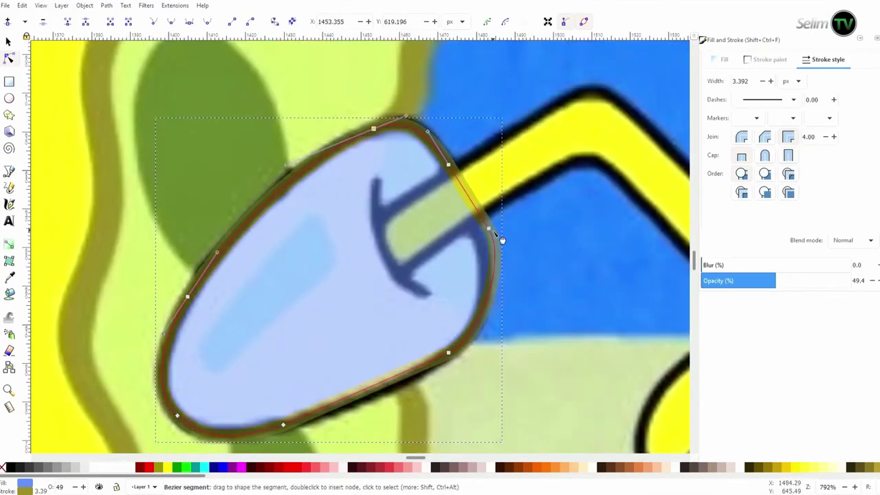
scroll(477, 319, down, 1)
Convert the ellipse to a path and drag its nodes to fit the cuff
scroll(232, 326, down, 2)
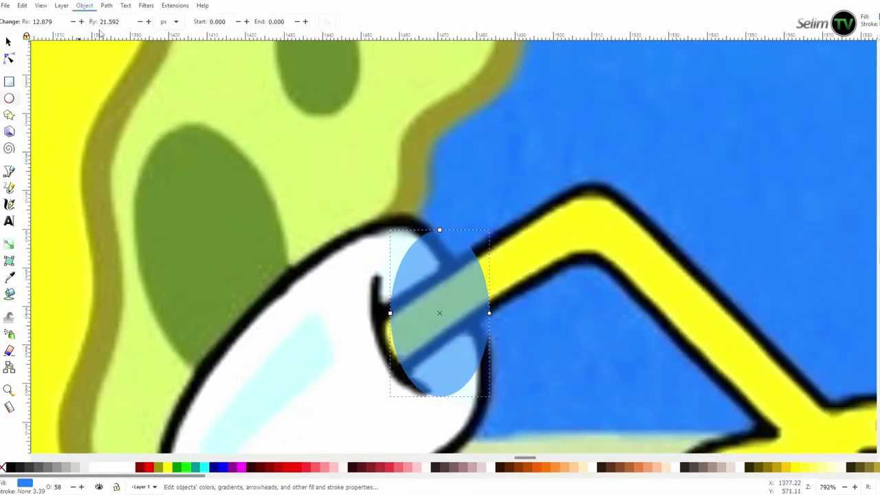
key(ctrl+shift+c)
key(n)
drag(490, 242, 450, 249)
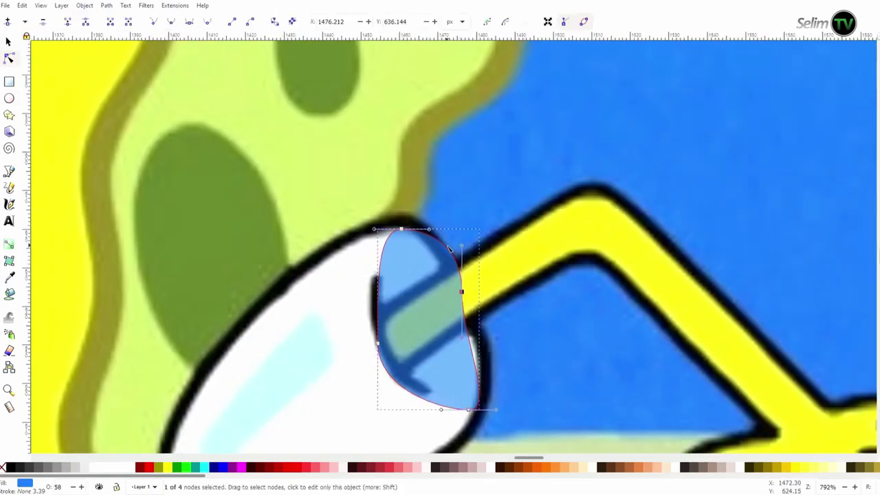
drag(462, 292, 457, 294)
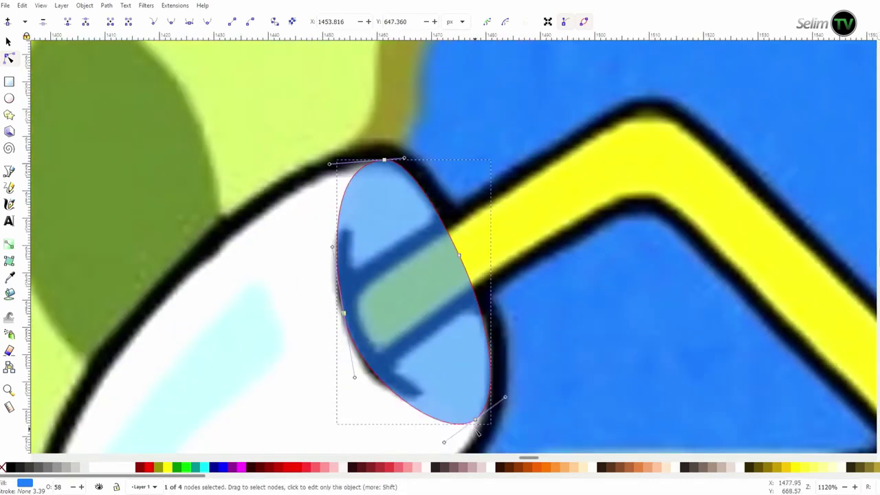
drag(475, 423, 480, 422)
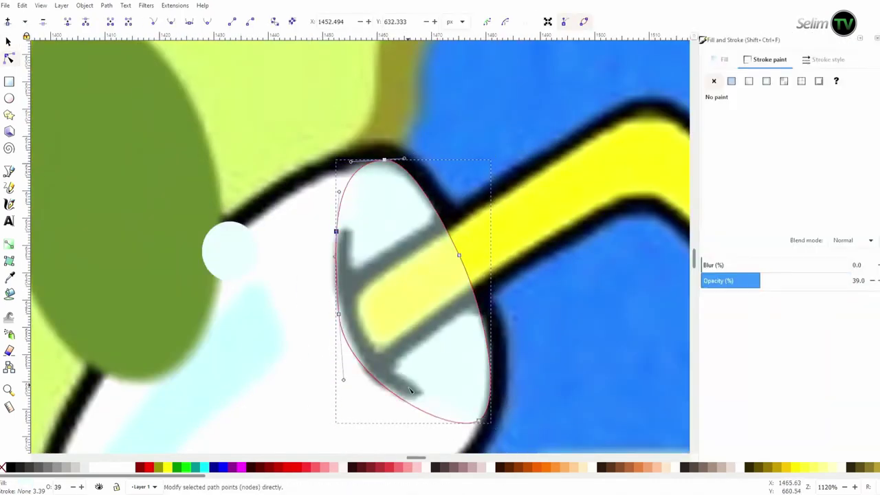
Pull the remaining nodes to bend the ellipse into a thin curved glove crease line
drag(374, 159, 354, 228)
key(ctrl+shift+f)
drag(479, 421, 424, 391)
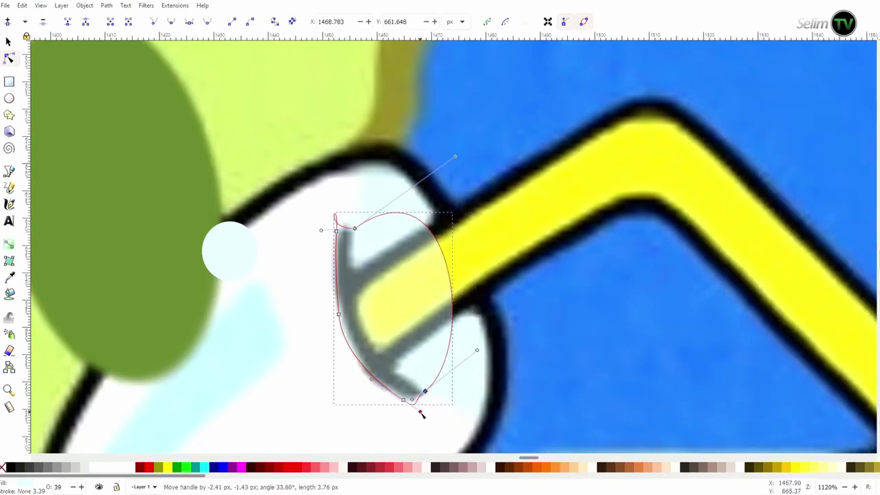
drag(351, 234, 373, 340)
scroll(304, 255, up, 1)
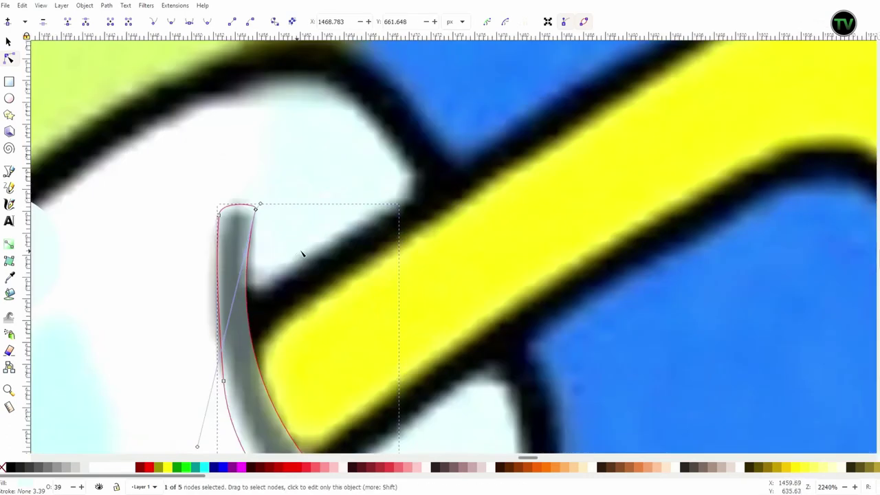
scroll(406, 149, up, 1)
scroll(481, 316, down, 3)
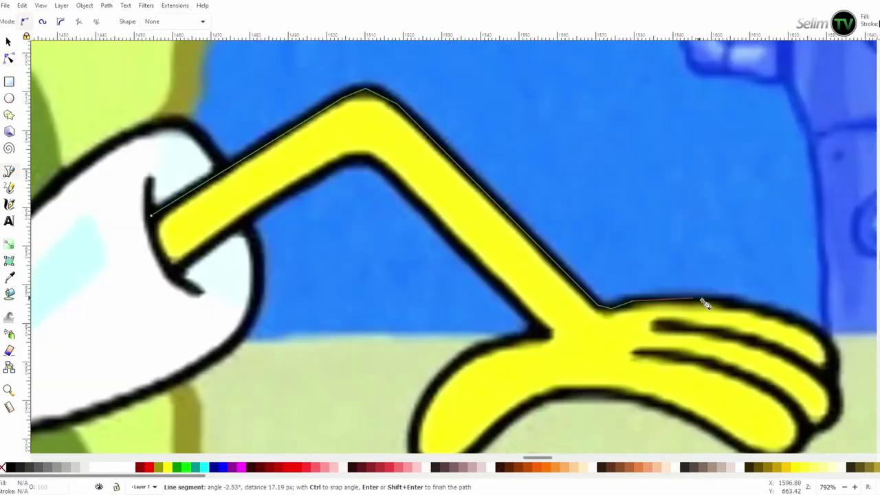
Place the final nodes along the arm and under the hand, closing the arm outline
scroll(835, 361, down, 3)
click(833, 299)
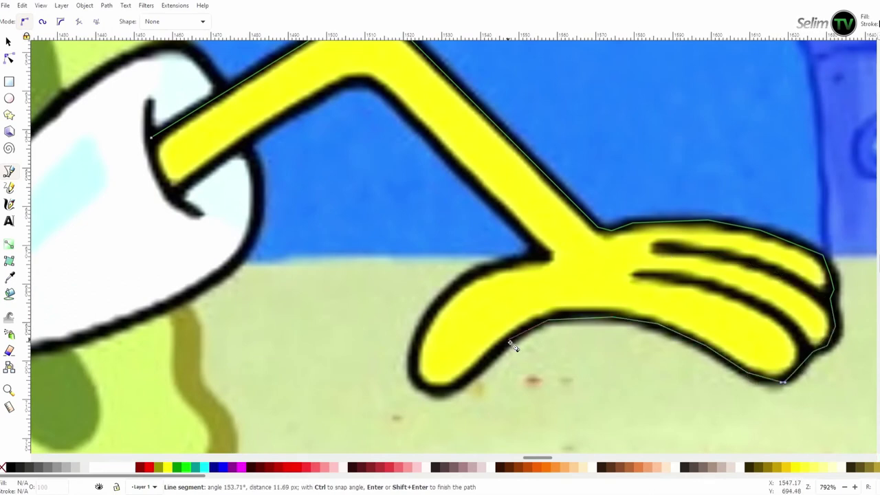
scroll(422, 339, up, 1)
click(465, 313)
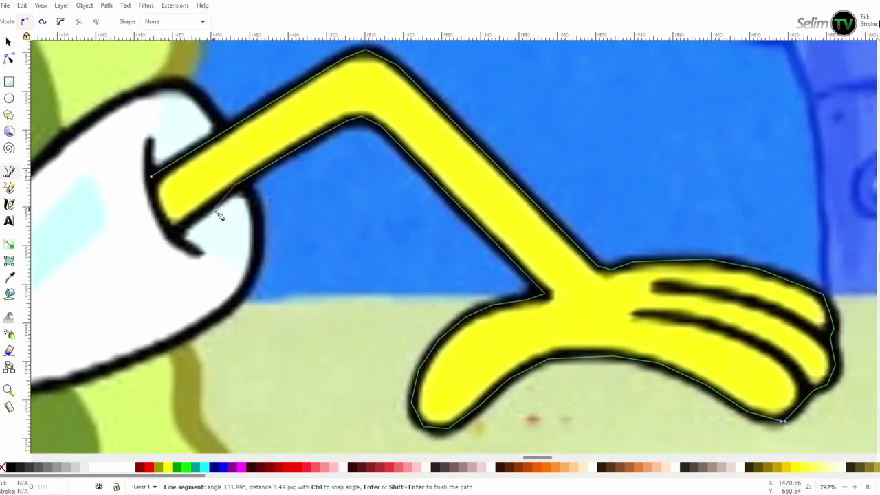
click(153, 180)
key(n)
scroll(368, 131, up, 2)
click(366, 127)
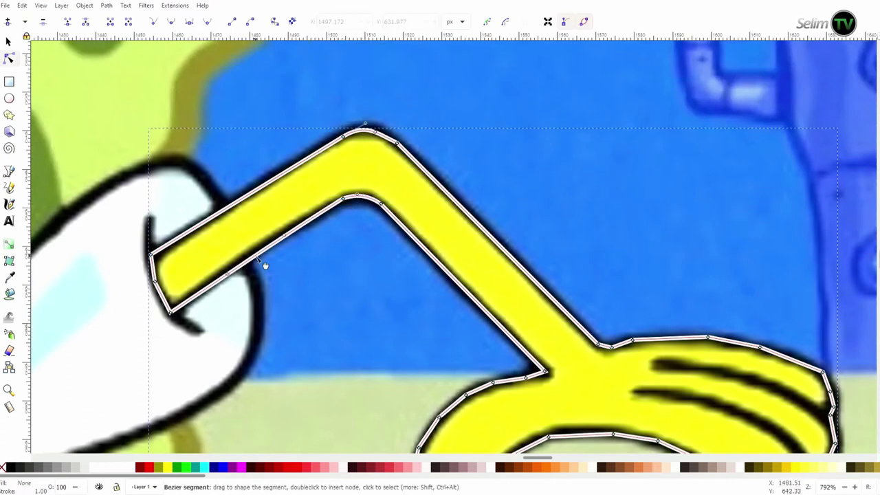
Curve the hand's lower edge to match the reference
scroll(541, 235, down, 4)
mouse_move(520, 310)
mouse_down()
mouse_move(465, 350)
mouse_move(415, 359)
mouse_up()
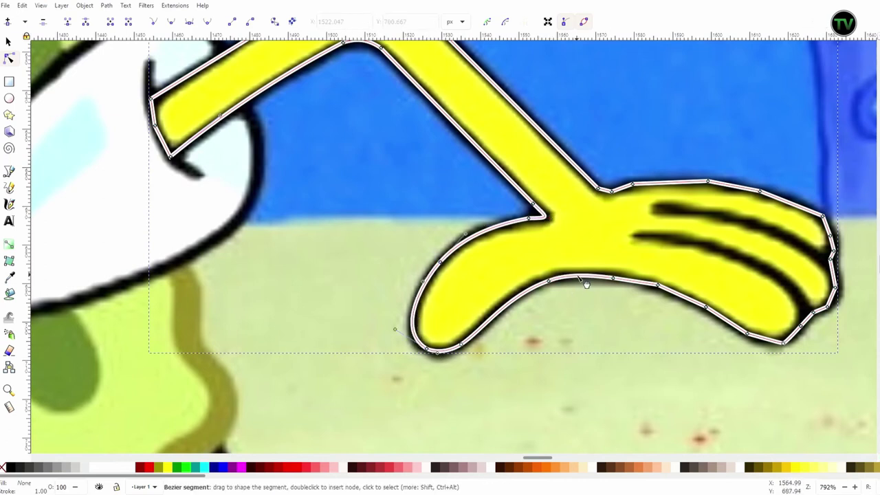
scroll(678, 417, up, 1)
scroll(389, 432, up, 1)
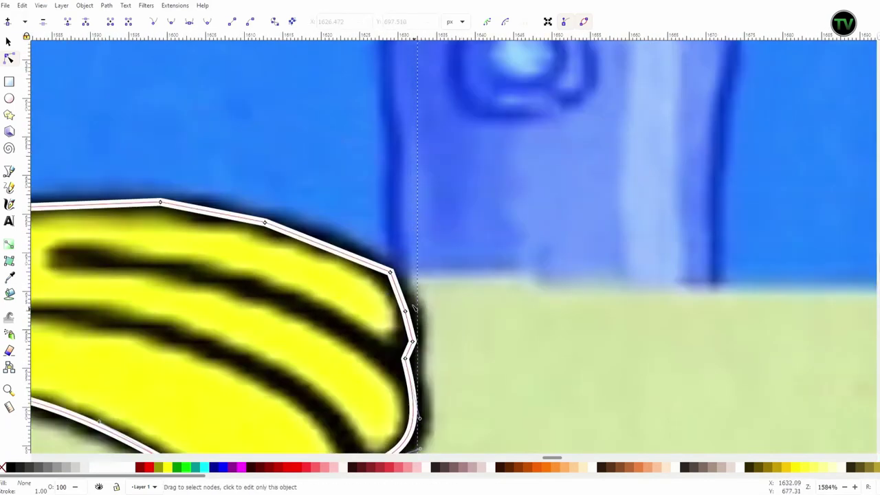
scroll(440, 277, down, 3)
scroll(417, 363, up, 3)
scroll(416, 363, left, 8)
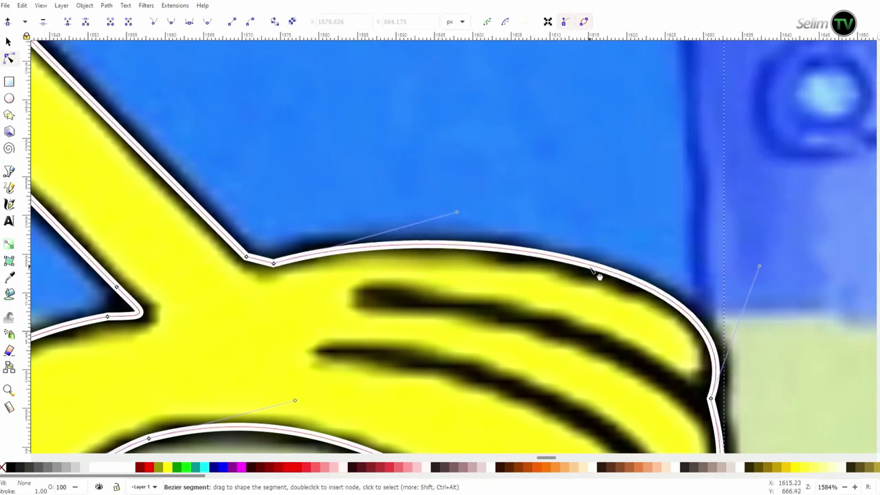
scroll(346, 311, up, 2)
scroll(345, 311, left, 5)
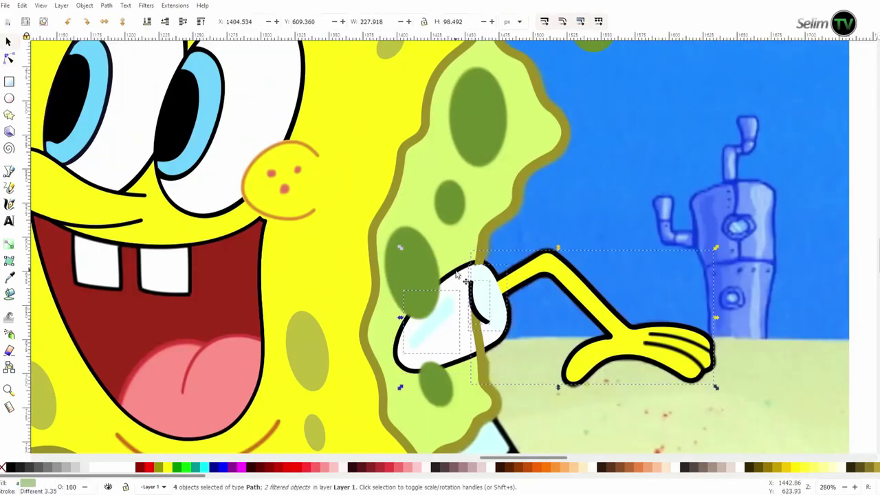
Select the arm group and move it left over the reference arm
click(526, 272)
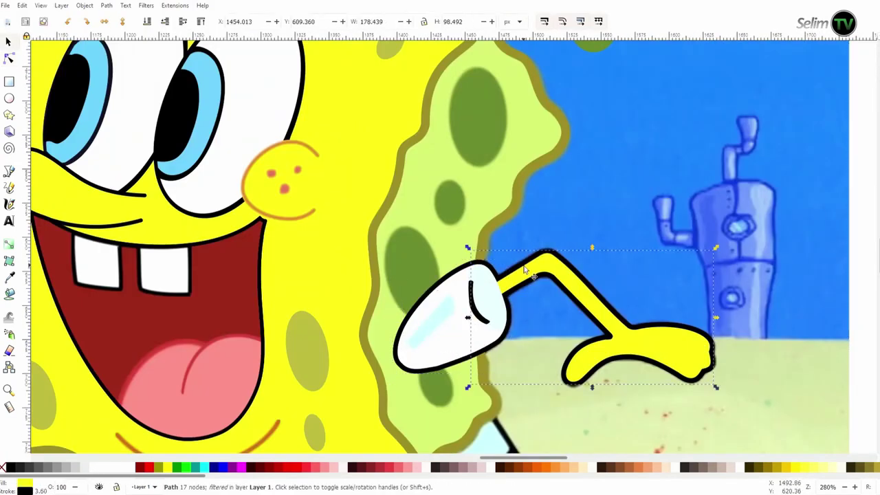
click(666, 352)
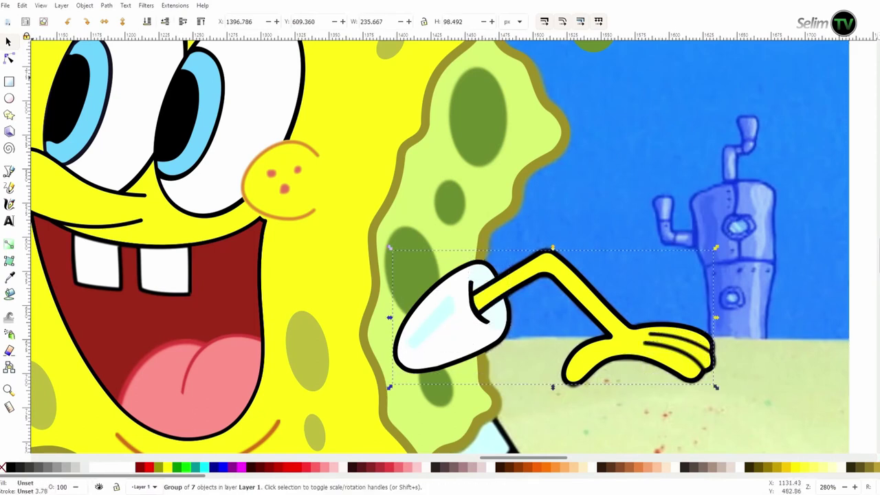
key(5)
mouse_move(279, 179)
mouse_down()
mouse_move(408, 264)
mouse_move(346, 262)
mouse_up()
scroll(408, 263, up, 3)
key(Tab)
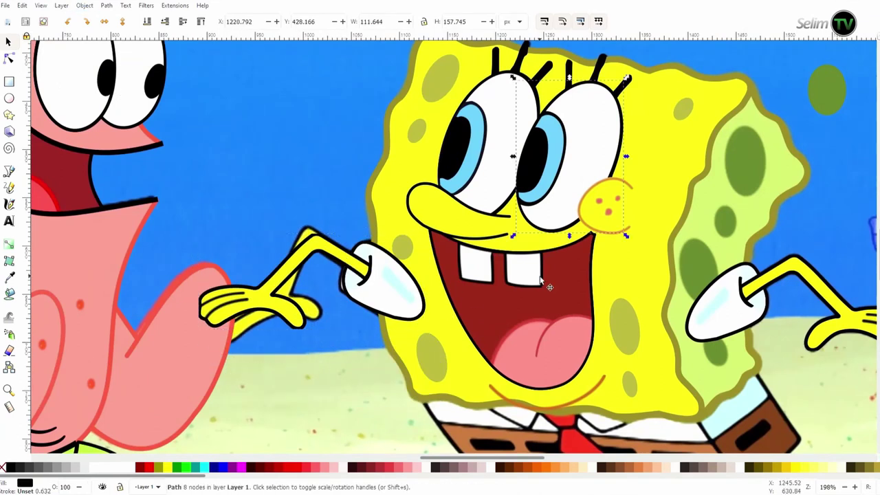
key(plus)
Nudge the arm slightly right and up, then curve the wrist segment to follow the reference
scroll(290, 233, left, 5)
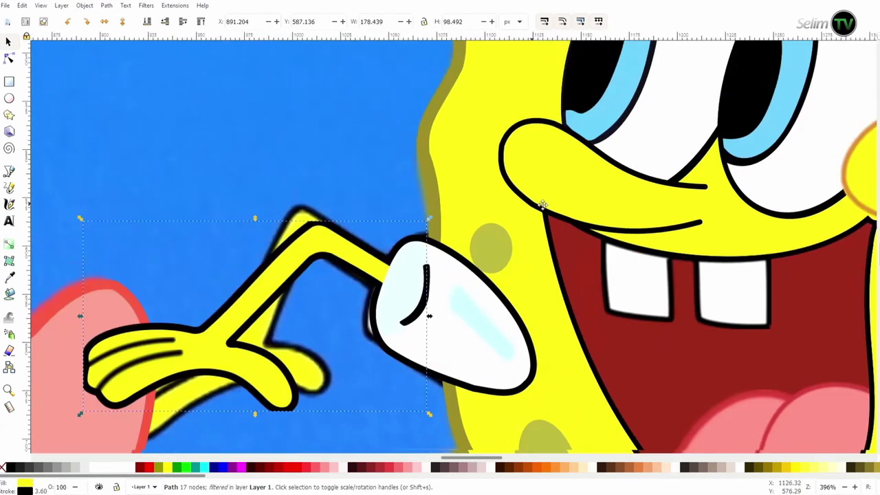
key(n)
key(s)
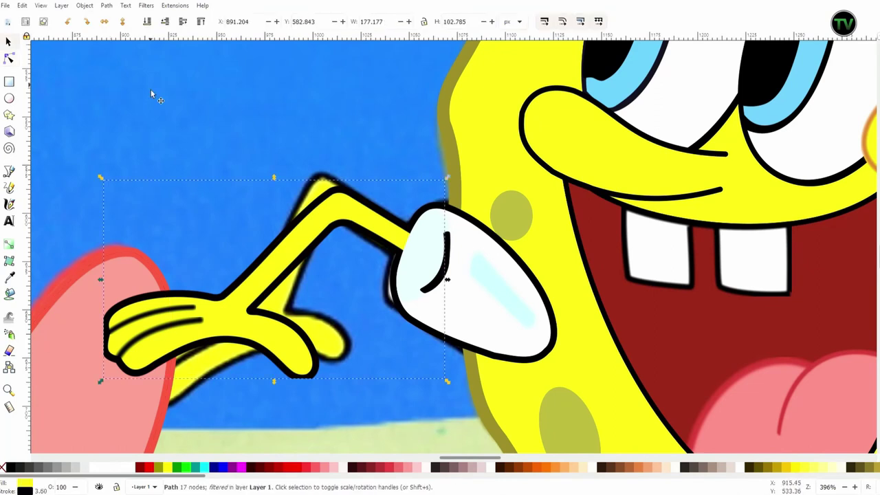
drag(264, 288, 288, 283)
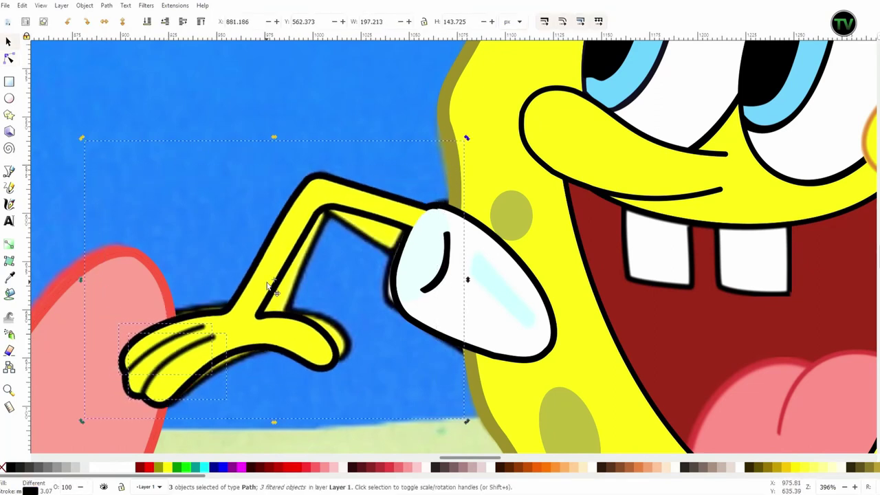
key(n)
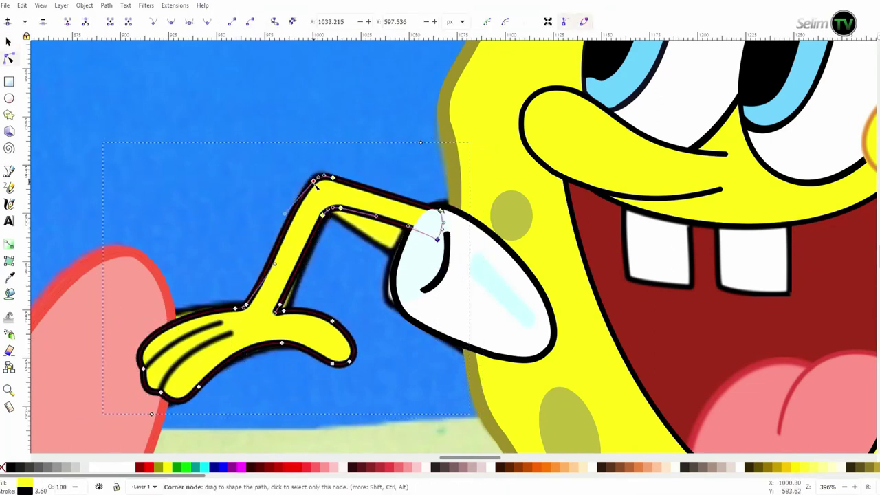
mouse_move(409, 206)
mouse_down()
mouse_move(412, 252)
mouse_move(330, 232)
mouse_up()
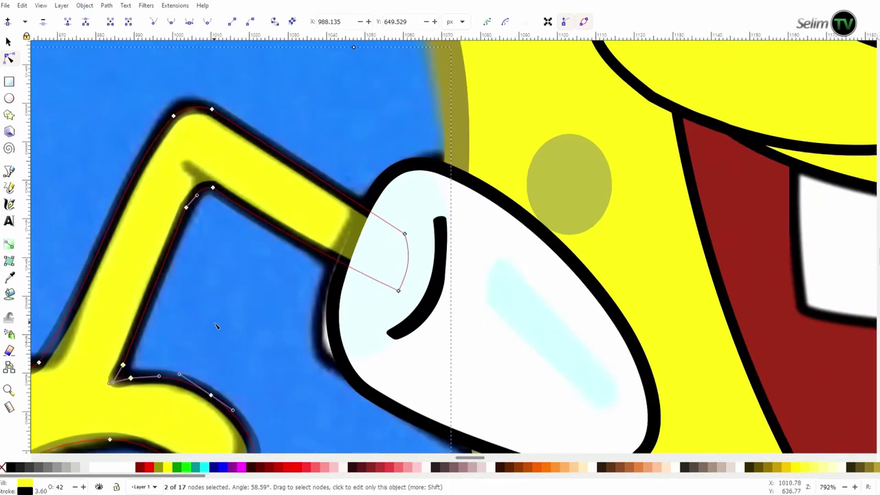
ctrl+scroll(362, 314, down, 1)
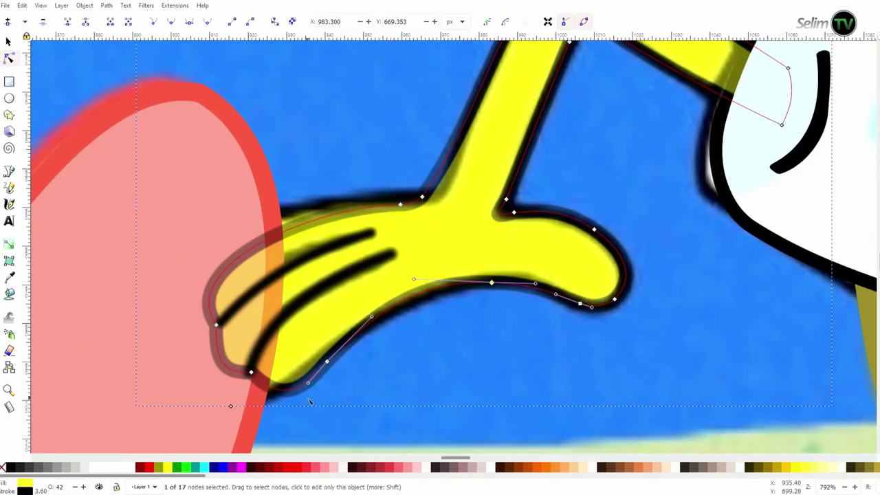
ctrl+scroll(240, 344, down, 1)
ctrl+scroll(489, 408, down, 1)
key(s)
key(minus)
key(minus)
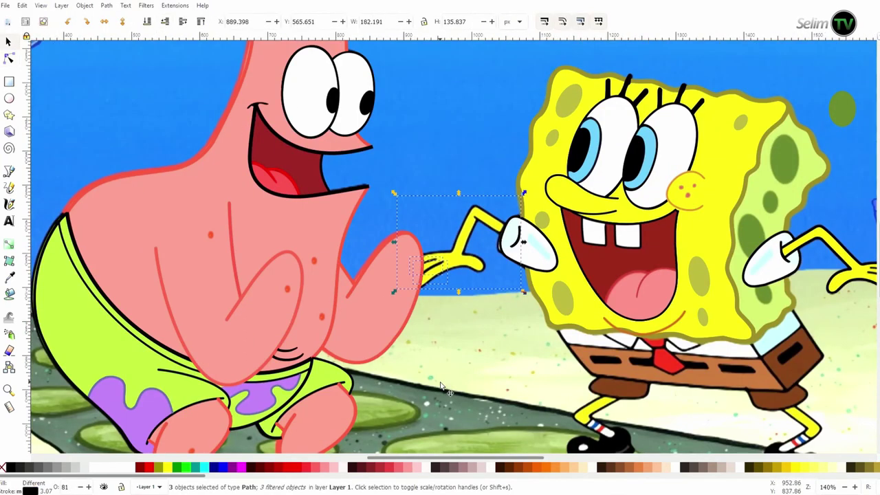
Adjust the finger line's end and the curve where the finger meets the hand
key(3)
key(n)
drag(373, 305, 378, 340)
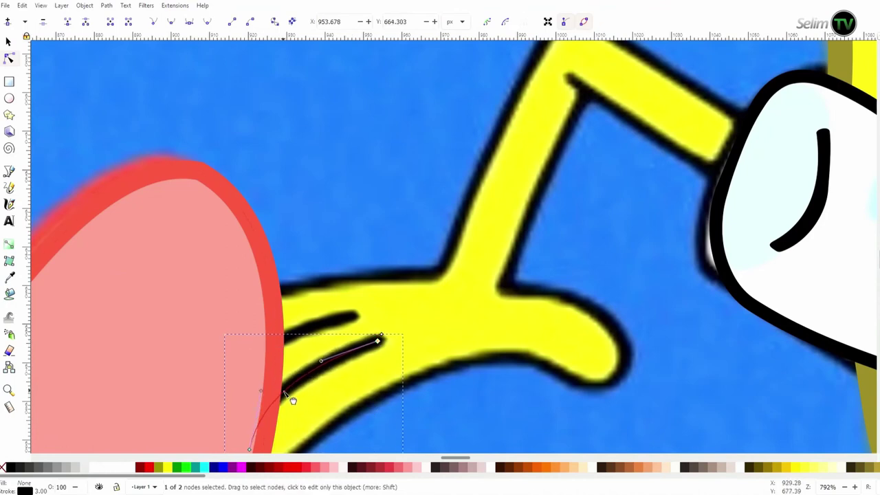
key(ctrl+shift+f)
ctrl+scroll(387, 231, down, 1)
key(s)
ctrl+scroll(386, 231, down, 5)
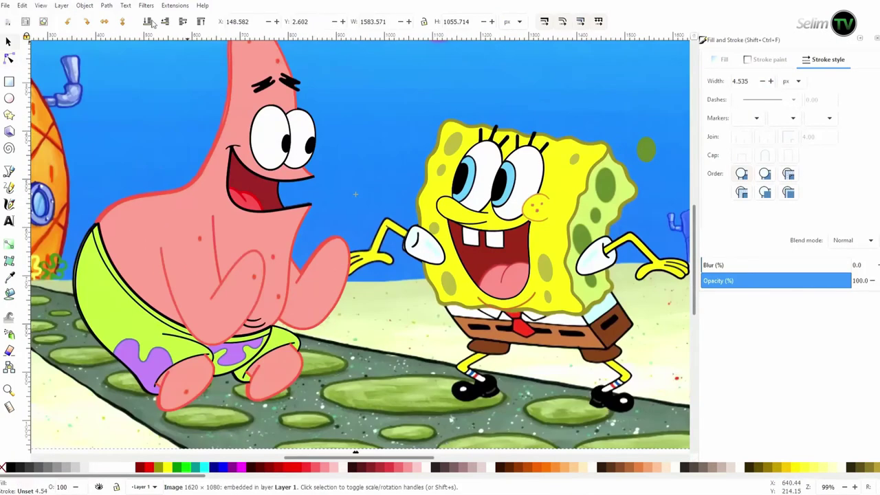
key(3)
key(n)
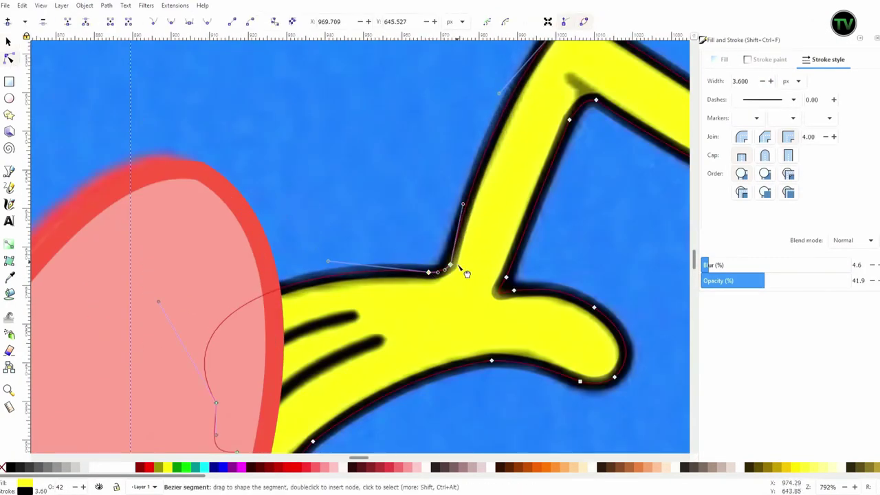
drag(461, 268, 466, 209)
Nudge a corner node of the arm's outline shape slightly
click(300, 304)
scroll(301, 305, right, 5)
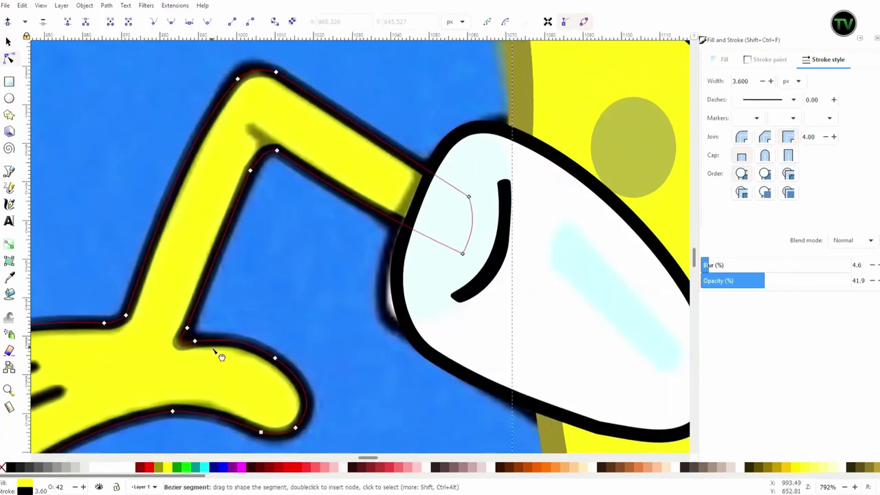
scroll(218, 353, up, 3)
mouse_move(281, 233)
mouse_down()
mouse_move(268, 225)
mouse_move(278, 237)
mouse_up()
scroll(268, 226, up, 2)
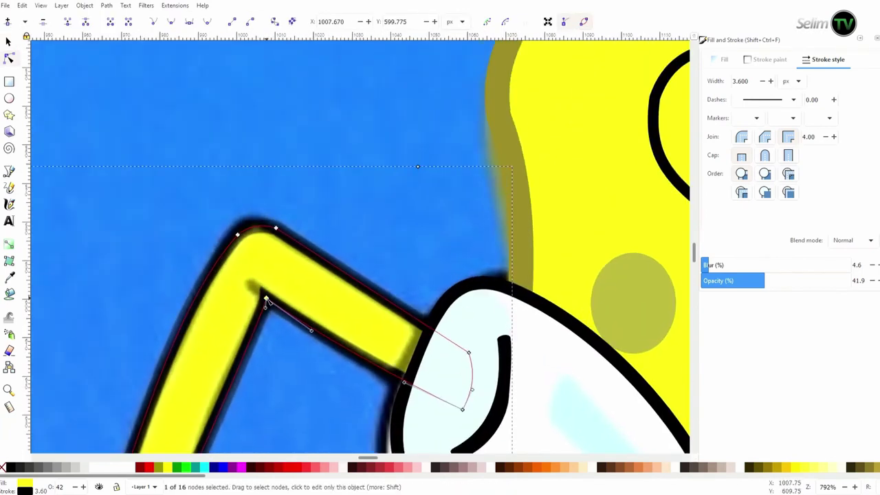
scroll(313, 267, up, 2)
Remove the glove's black stroke and pull its corner node up and left
key(s)
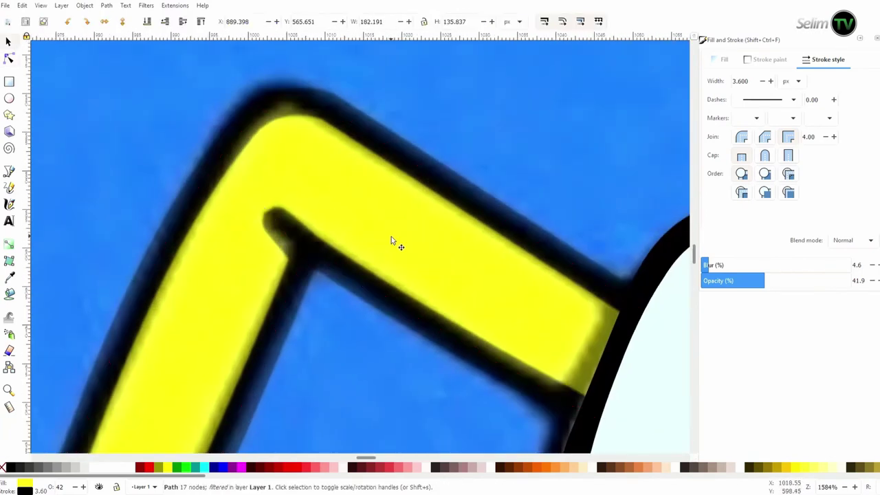
scroll(391, 236, down, 3)
click(427, 312)
scroll(246, 270, up, 3)
key(ctrl+z)
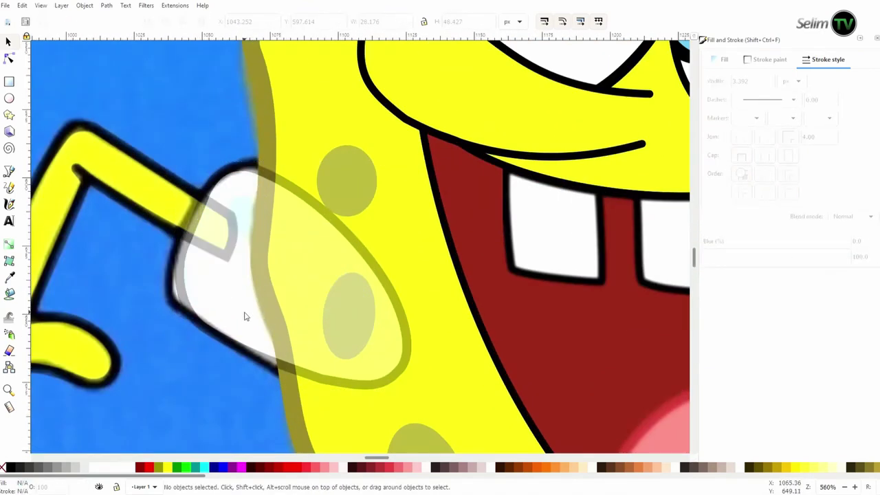
key(ctrl+z)
key(ctrl+z)
key(n)
scroll(304, 386, left, 2)
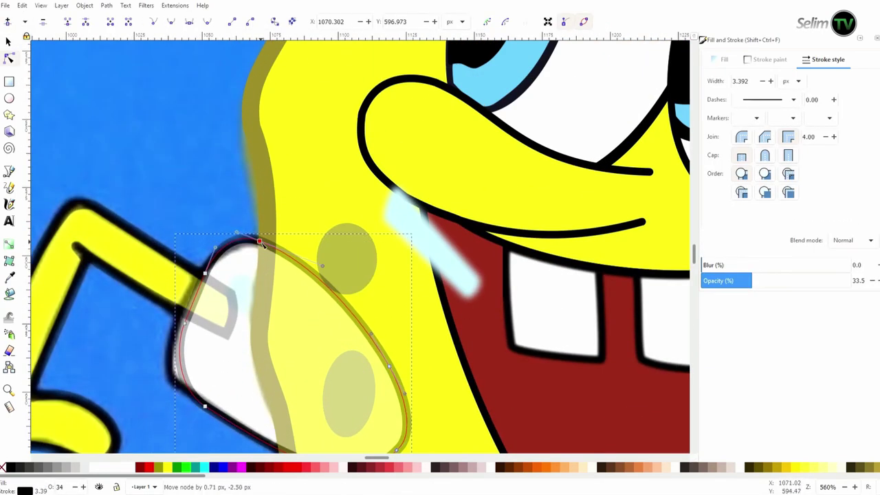
scroll(260, 306, left, 1)
drag(255, 249, 248, 242)
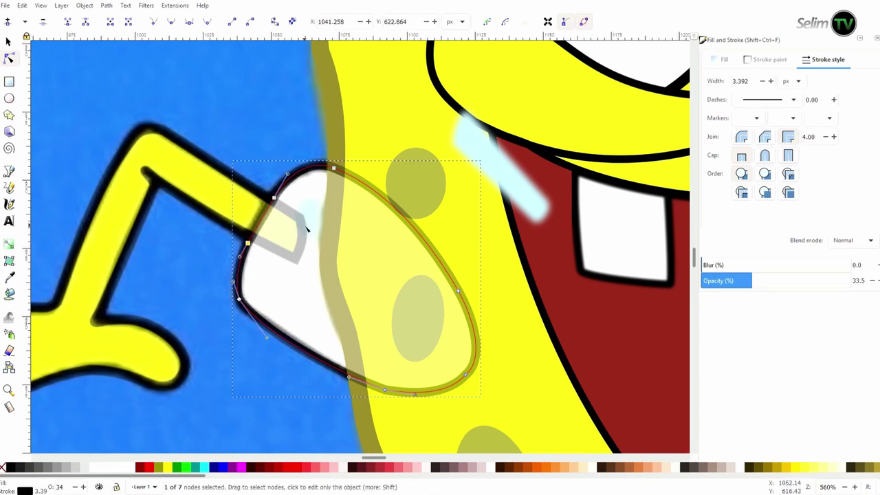
scroll(350, 295, up, 3)
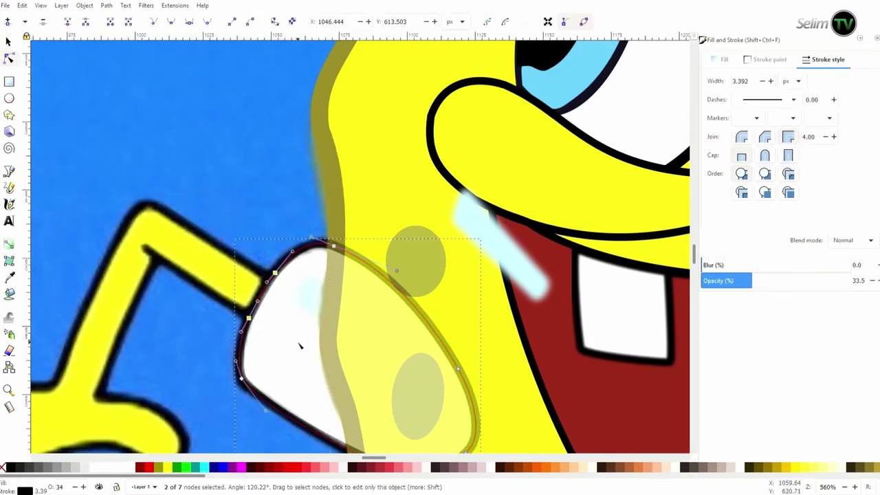
Move the light-blue highlight onto the glove and zoom in to check it
key(s)
drag(507, 241, 349, 337)
scroll(330, 288, down, 2)
scroll(272, 172, down, 2)
click(308, 149)
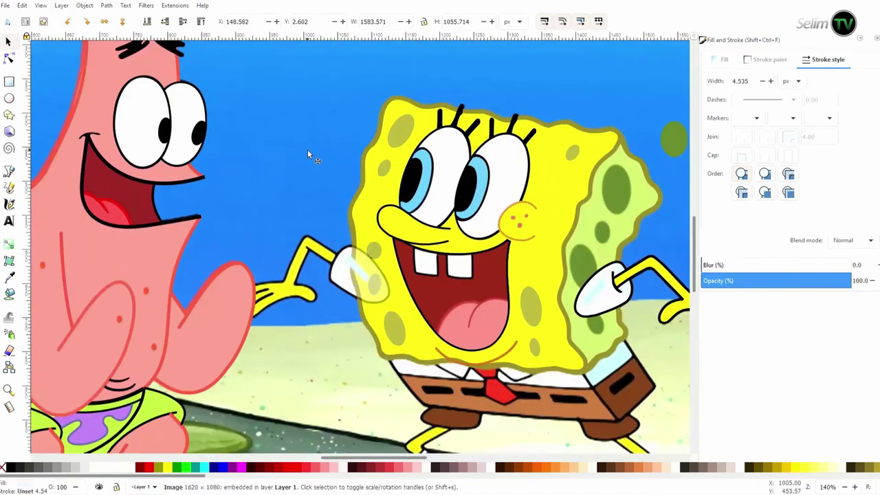
key(Tab)
key(3)
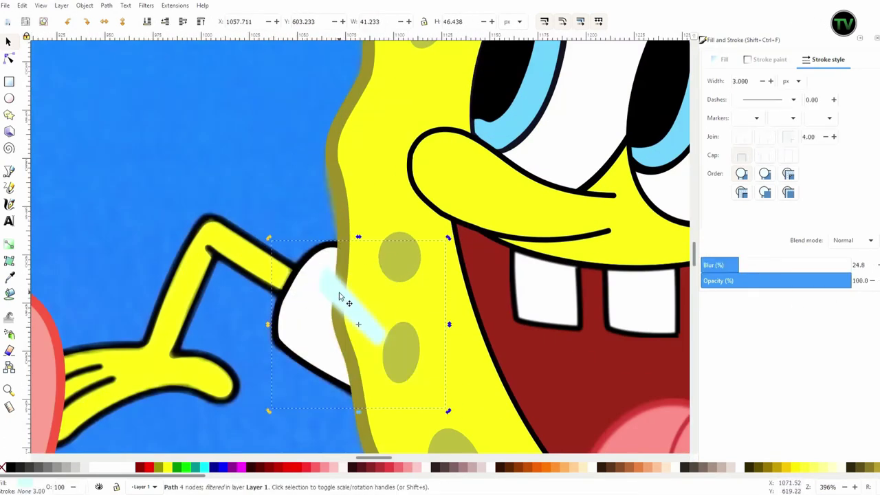
Deselect by clicking the background image and save the document
click(218, 148)
key(ctrl+s)
key(5)
scroll(418, 260, up, 4)
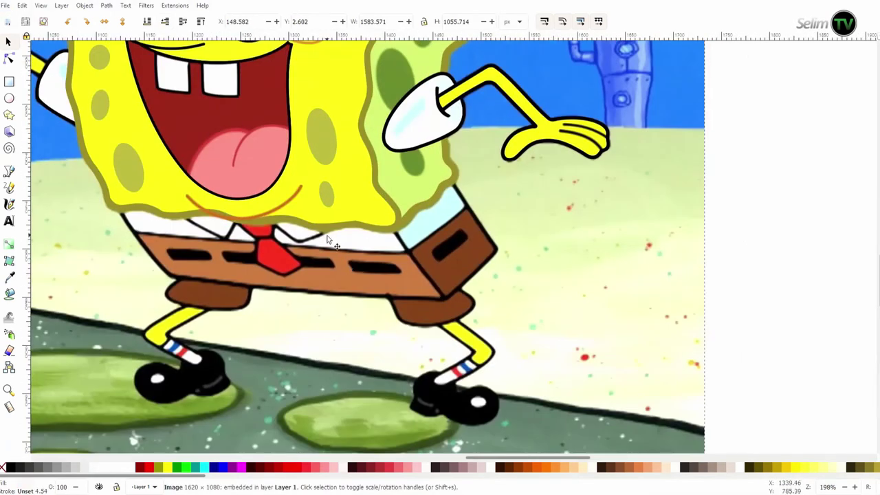
scroll(307, 219, up, 2)
Rotate and enlarge the translucent rectangle to follow the slanted shorts side panel
scroll(307, 218, up, 1)
click(308, 218)
scroll(307, 218, down, 3)
drag(851, 280, 776, 280)
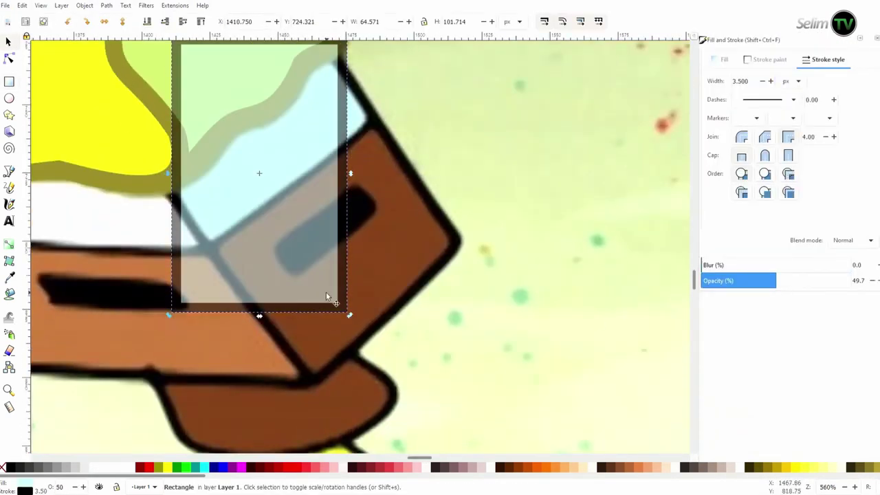
drag(325, 292, 249, 226)
drag(449, 365, 515, 382)
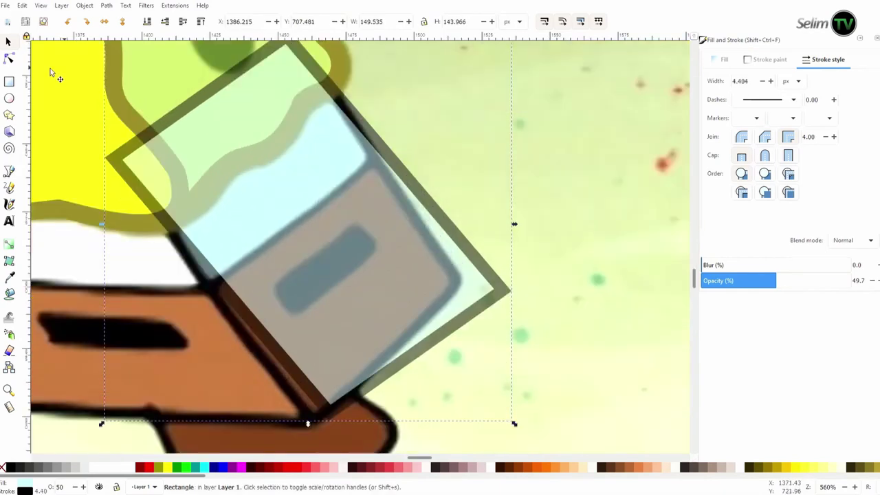
Convert the rectangle to a path and move its corners onto the side panel's outline
click(877, 39)
key(n)
drag(511, 292, 462, 285)
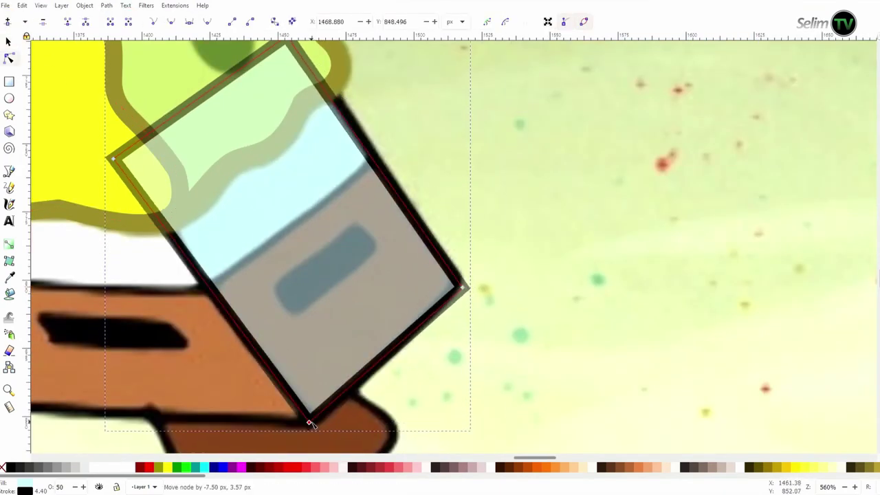
scroll(307, 124, up, 2)
drag(303, 121, 308, 124)
scroll(307, 124, down, 4)
mouse_move(112, 121)
mouse_down()
mouse_move(148, 108)
mouse_move(123, 132)
mouse_up()
key(ctrl+shift+f)
scroll(767, 82, down, 3)
scroll(561, 268, up, 2)
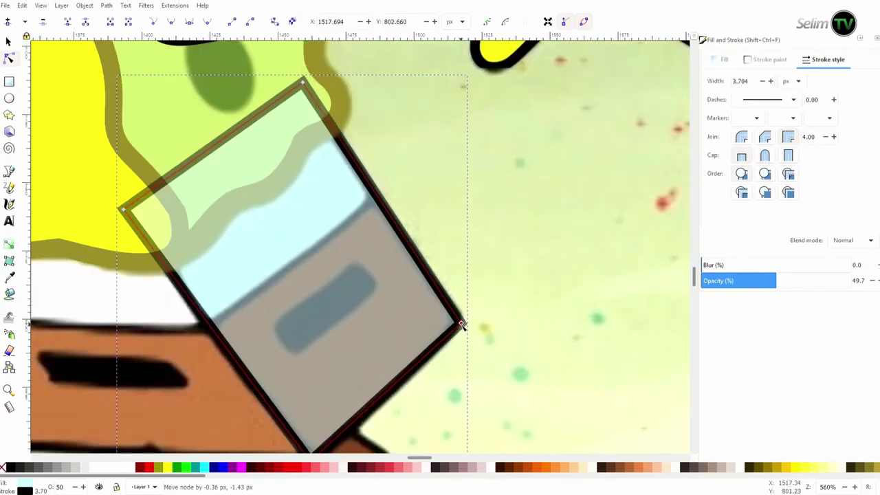
scroll(561, 268, left, 3)
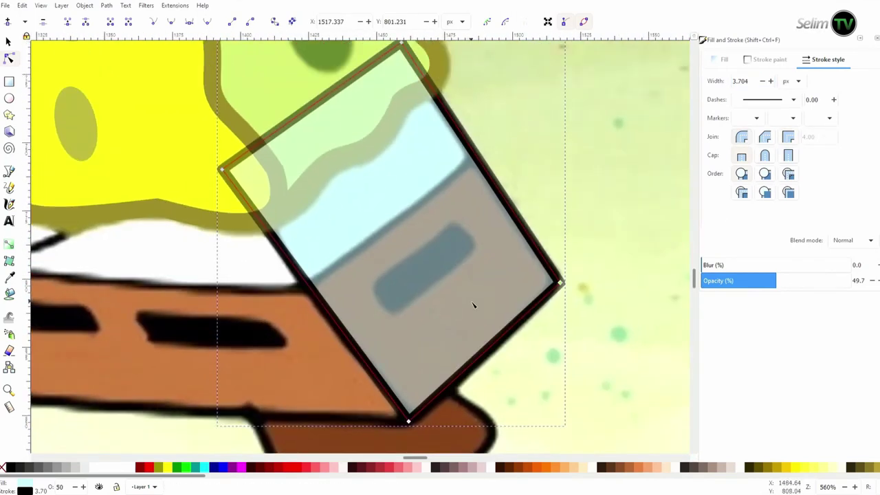
Stretch the light-blue shape across the shorts front and level its top along the waistline
drag(426, 269, 603, 428)
click(398, 226)
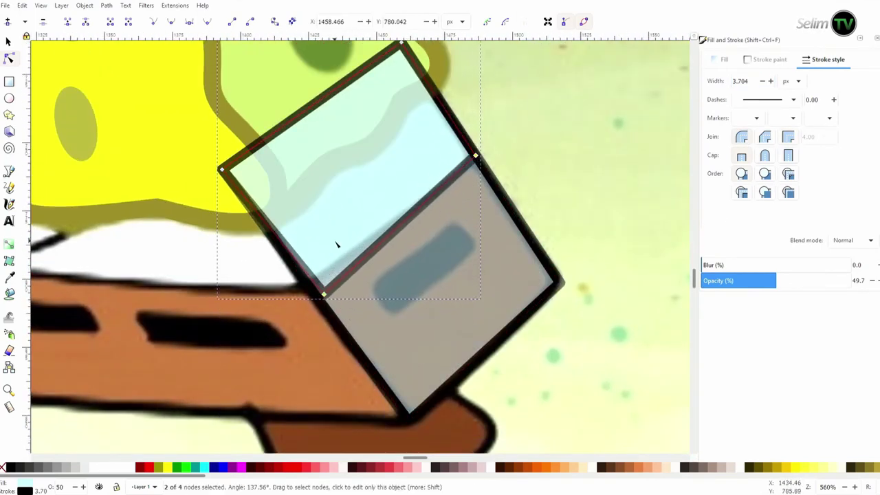
scroll(399, 320, down, 1)
scroll(428, 275, down, 3)
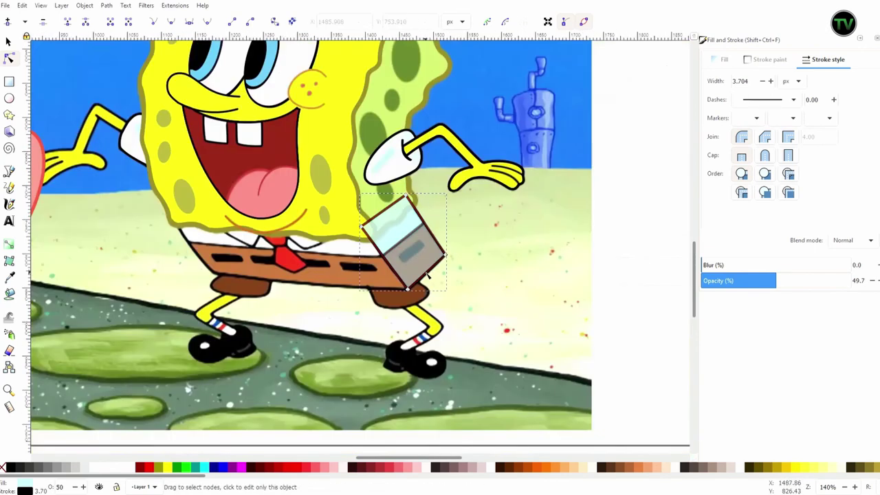
drag(427, 274, 600, 365)
scroll(213, 214, up, 2)
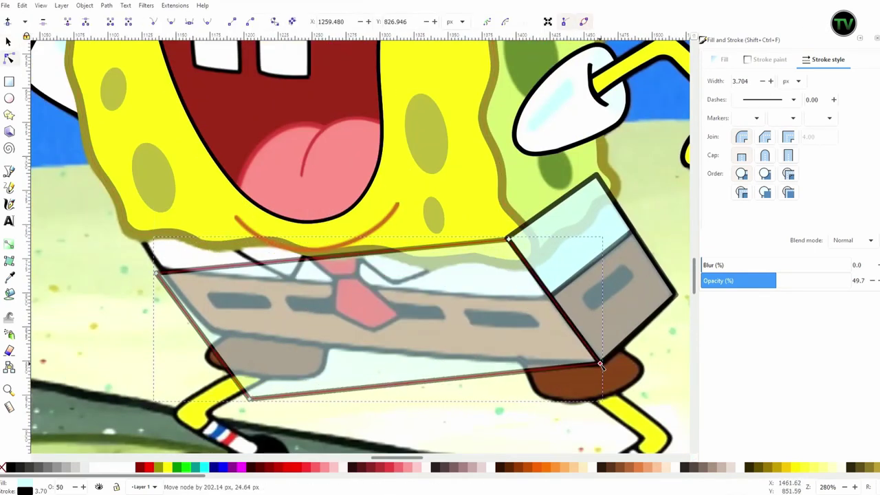
drag(157, 271, 141, 235)
Fit the front shape's lower-left corner onto the shorts outline
scroll(448, 291, up, 1)
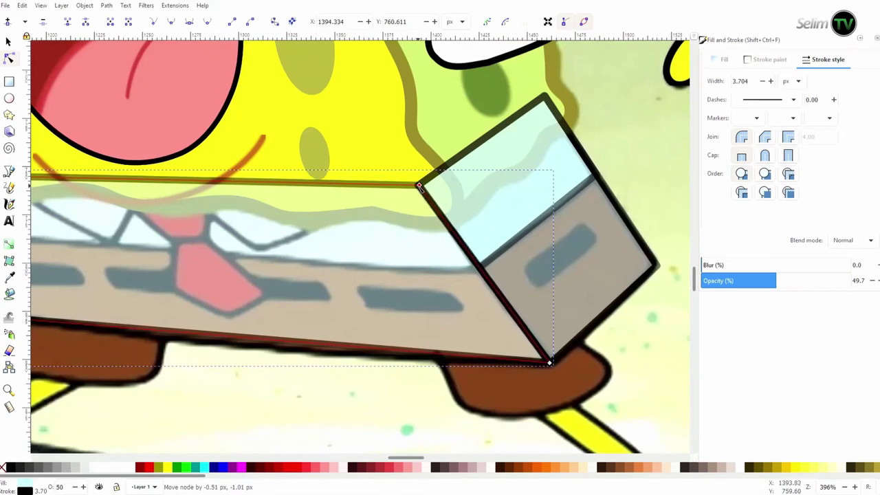
scroll(546, 308, up, 2)
scroll(586, 392, down, 3)
scroll(158, 333, up, 3)
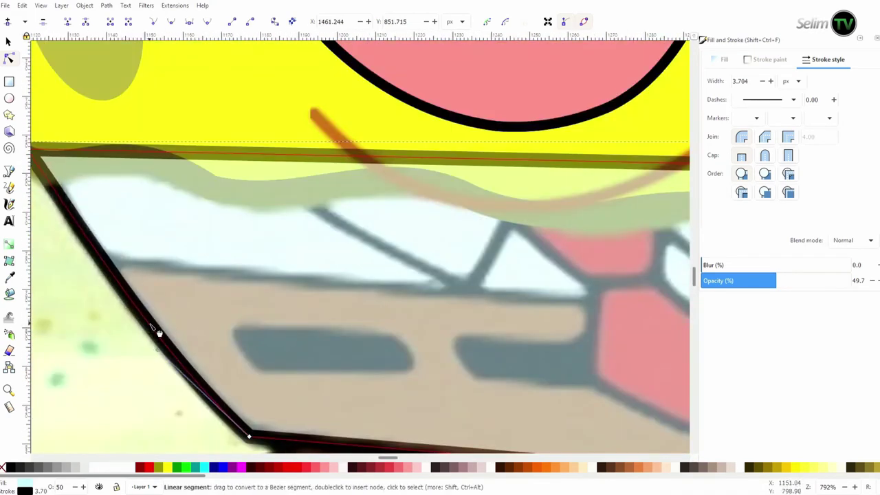
scroll(158, 334, down, 3)
scroll(371, 355, down, 3)
drag(217, 314, 203, 292)
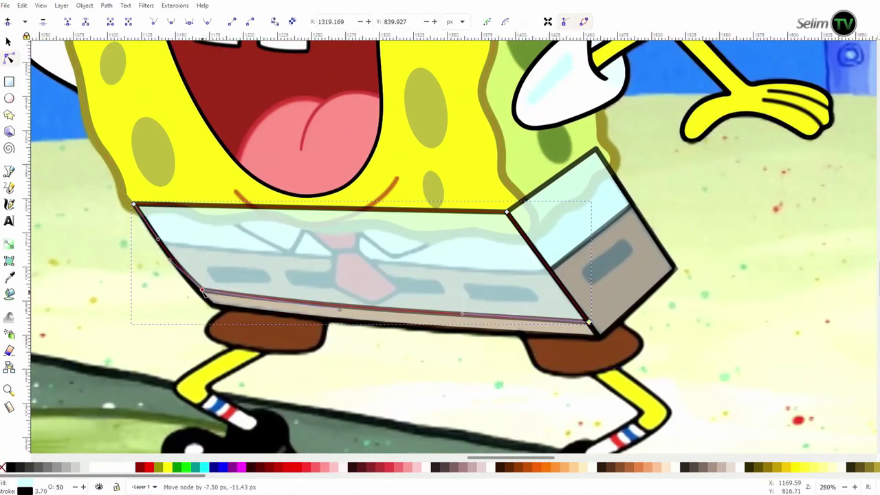
scroll(587, 252, up, 3)
scroll(297, 344, left, 10)
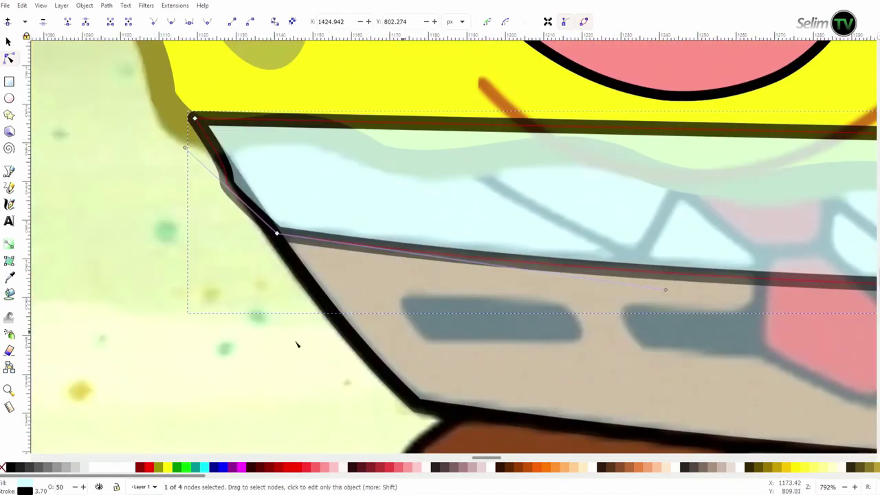
drag(278, 235, 274, 233)
scroll(275, 234, right, 10)
scroll(392, 284, down, 3)
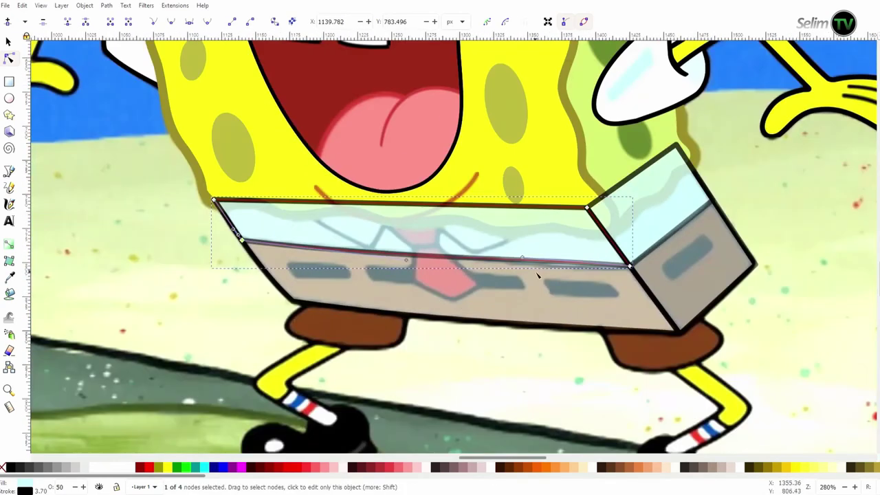
scroll(457, 244, up, 2)
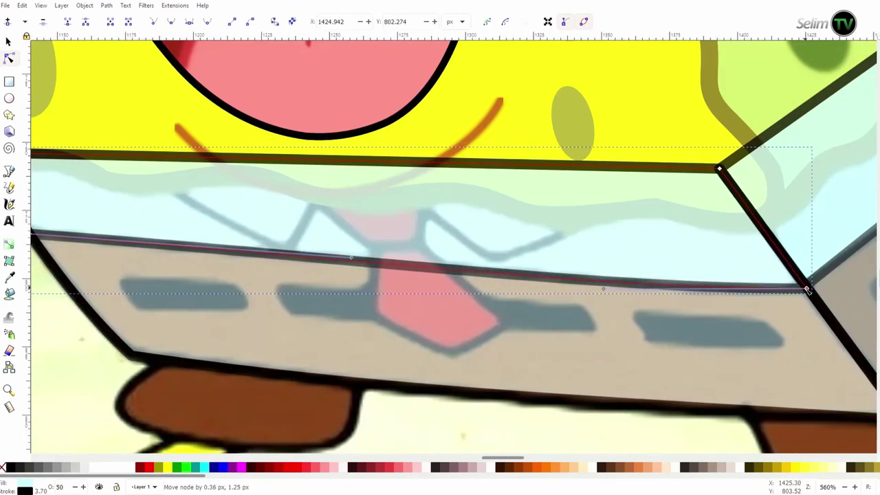
scroll(192, 314, down, 4)
Draw a rectangle over the first belt hole, convert it to a path, and reshape a corner
key(r)
scroll(138, 191, up, 3)
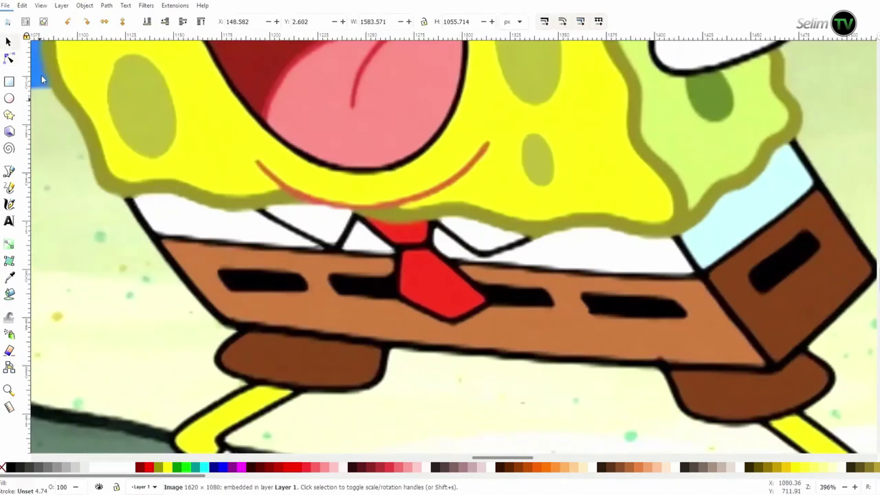
drag(215, 269, 310, 295)
key(ctrl+shift+c)
key(n)
scroll(385, 275, up, 1)
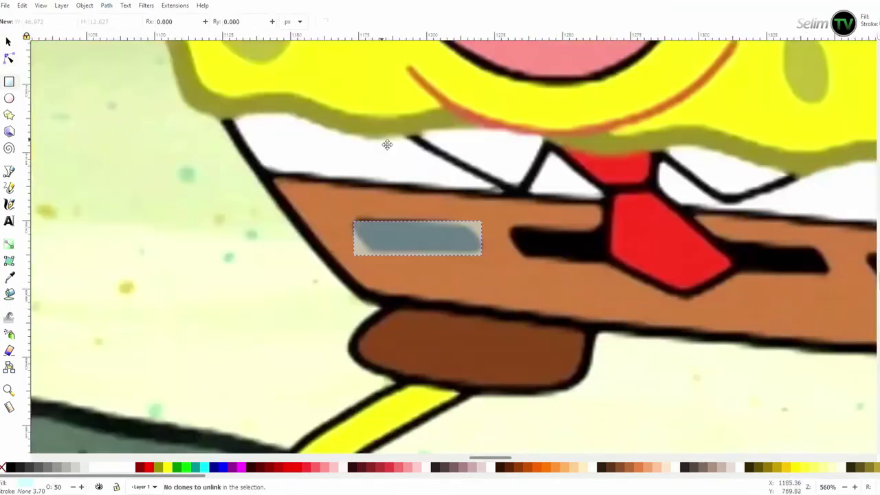
scroll(453, 246, up, 2)
drag(509, 195, 484, 205)
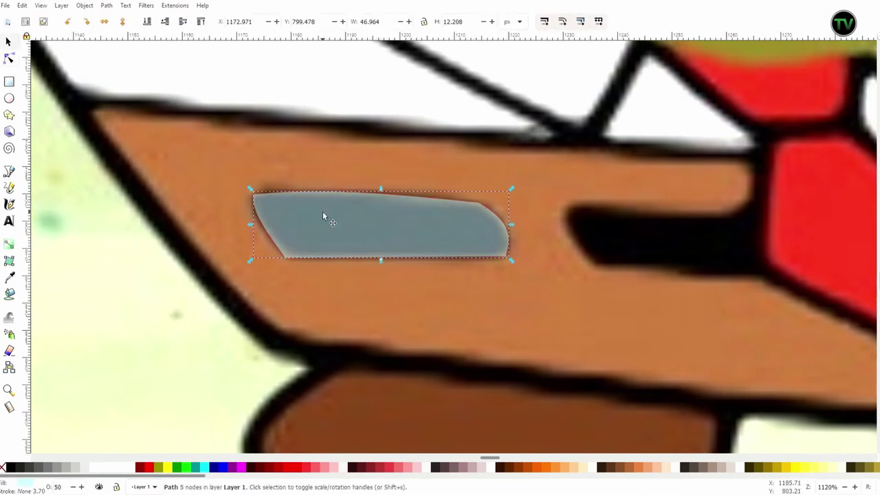
Undo an accidental move of the grey belt-hole shape and reselect it
drag(322, 211, 340, 292)
key(ctrl+z)
click(494, 258)
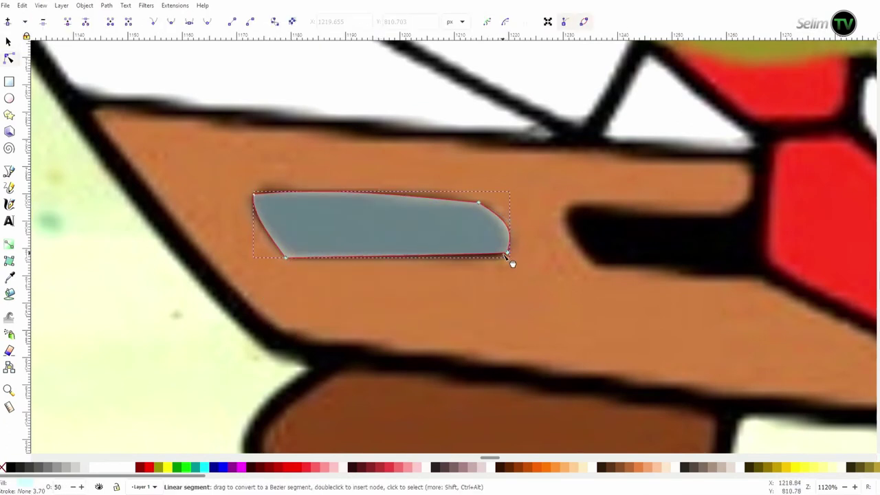
scroll(475, 288, up, 3)
scroll(255, 276, up, 3)
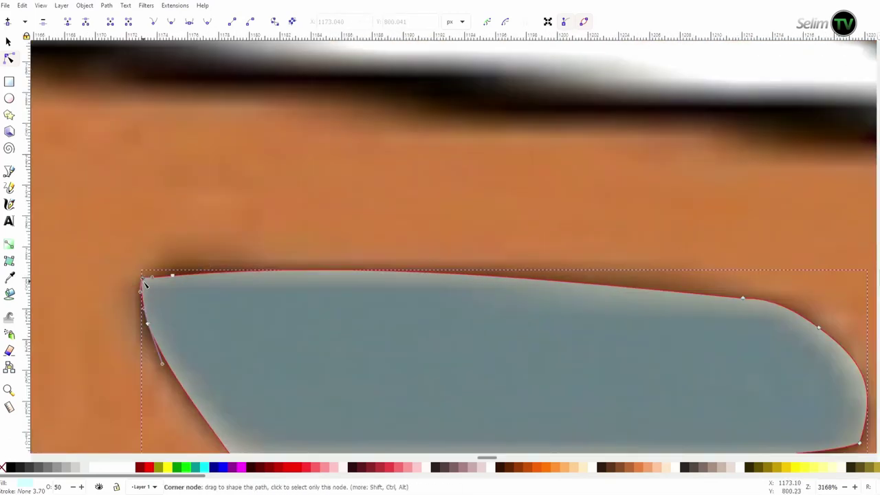
scroll(232, 301, down, 2)
scroll(232, 300, down, 3)
Place a copy of the belt-hole shape over the hole behind the tie and round its end
key(s)
drag(266, 260, 507, 264)
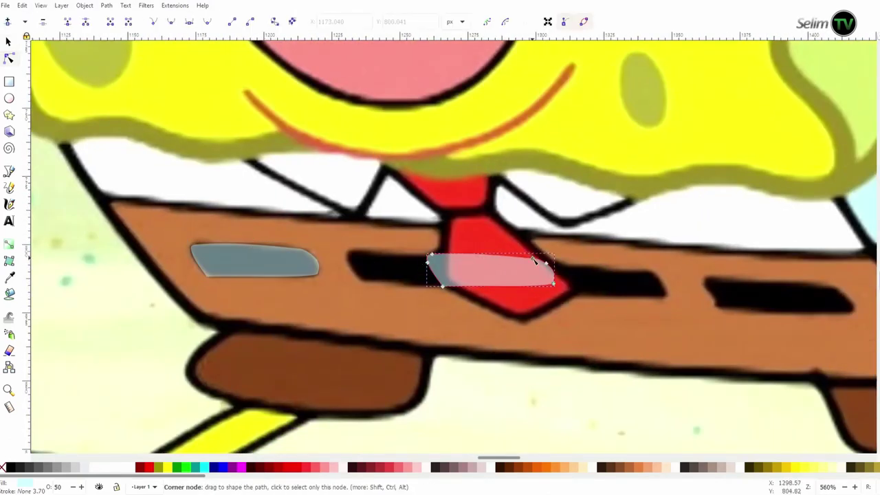
drag(562, 265, 668, 266)
drag(427, 265, 344, 265)
key(n)
scroll(347, 265, up, 4)
drag(252, 229, 344, 317)
scroll(344, 317, down, 3)
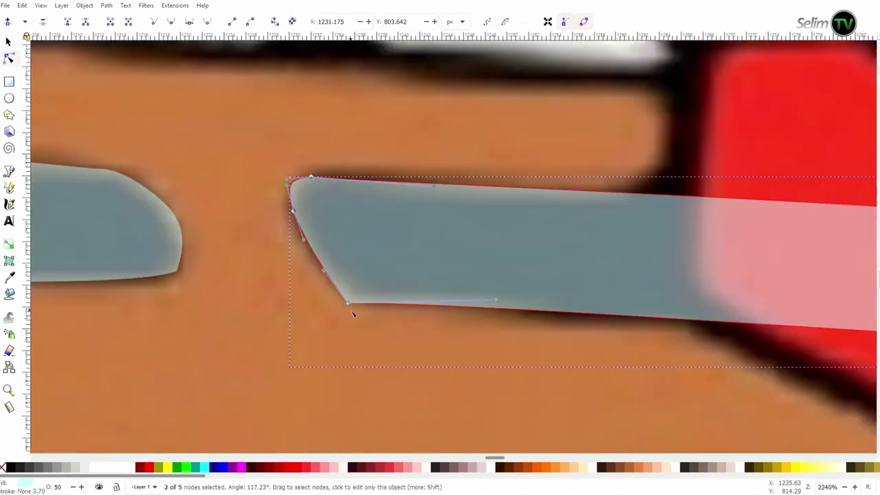
scroll(345, 309, right, 10)
scroll(344, 206, right, 10)
drag(645, 219, 632, 203)
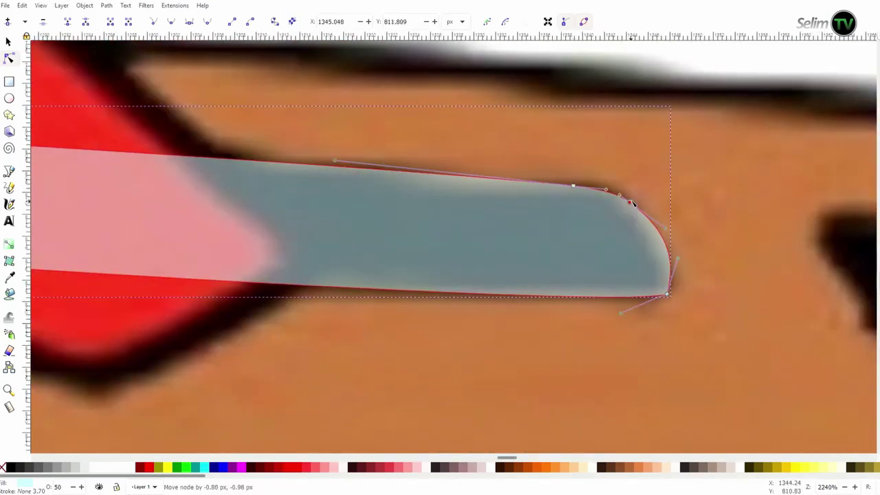
scroll(671, 255, down, 5)
Move and rotate another copy onto the diagonal hole in the side panel
key(s)
scroll(343, 237, up, 4)
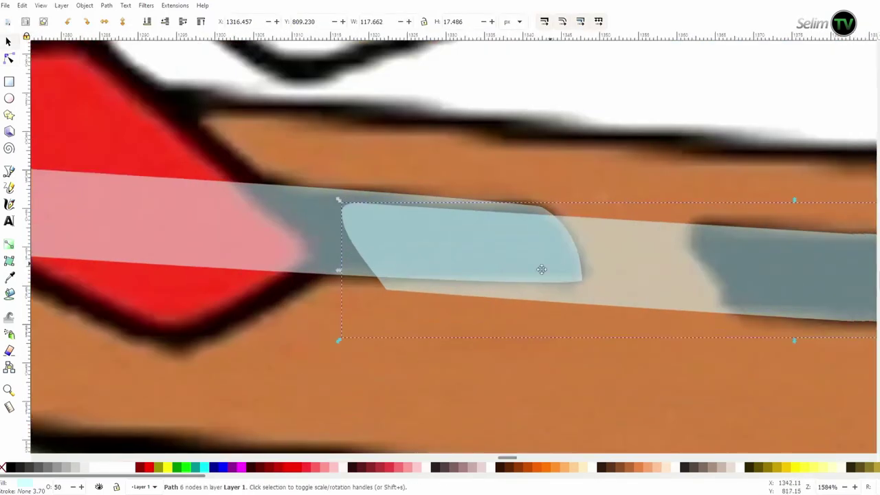
drag(323, 268, 261, 291)
scroll(309, 266, down, 5)
key(n)
scroll(261, 290, up, 5)
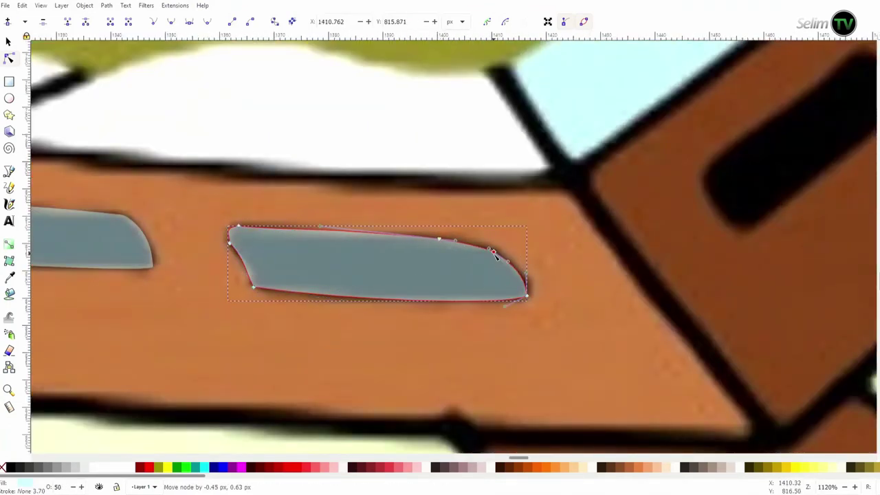
drag(529, 295, 678, 203)
mouse_move(275, 207)
mouse_down()
mouse_move(173, 314)
mouse_move(166, 289)
mouse_up()
Reshape the side-panel hole copy's ends and top curve to follow the hole
key(n)
drag(172, 323, 190, 325)
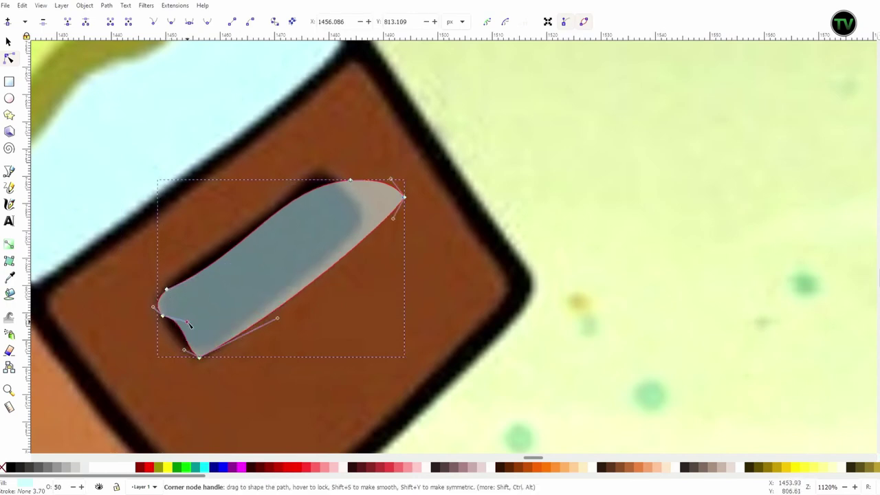
scroll(148, 302, up, 2)
drag(461, 334, 373, 367)
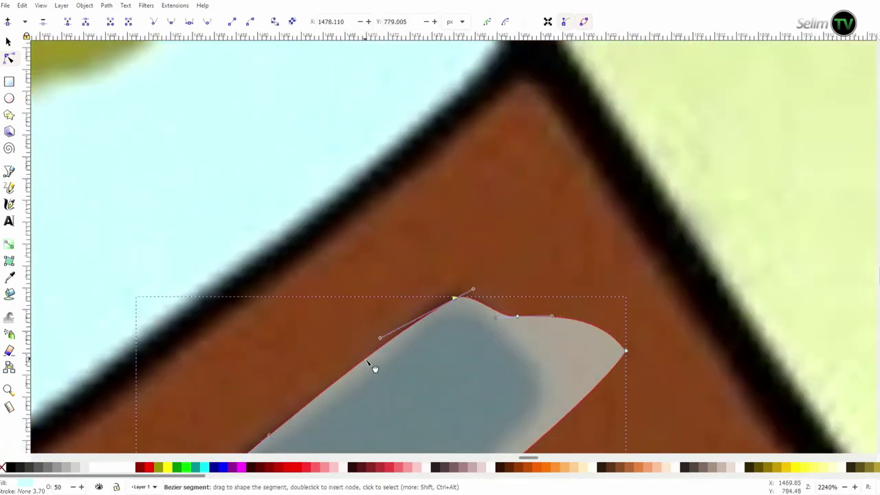
drag(588, 303, 541, 337)
scroll(540, 337, down, 3)
drag(542, 264, 538, 257)
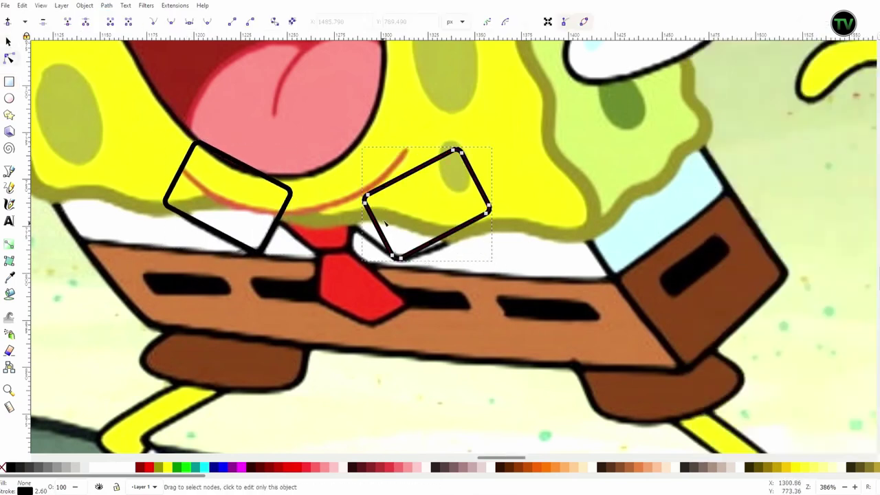
Delete both collar rectangles
drag(487, 207, 503, 221)
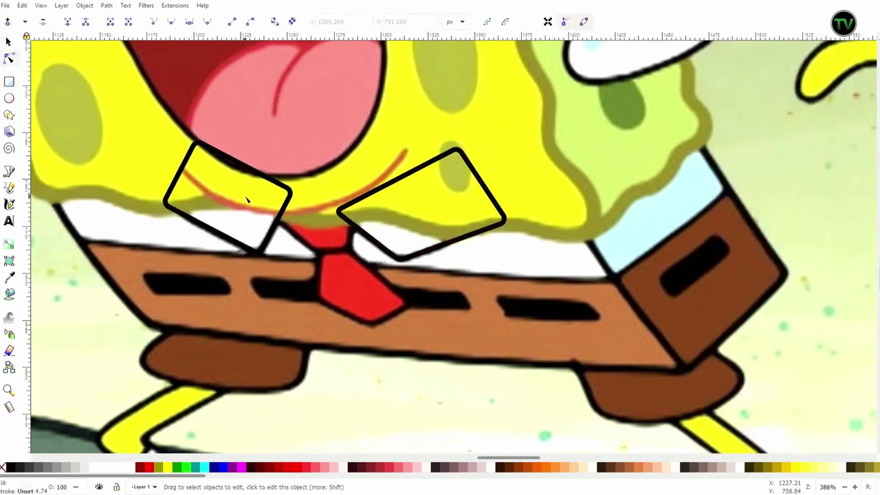
key(ctrl+a)
key(Delete)
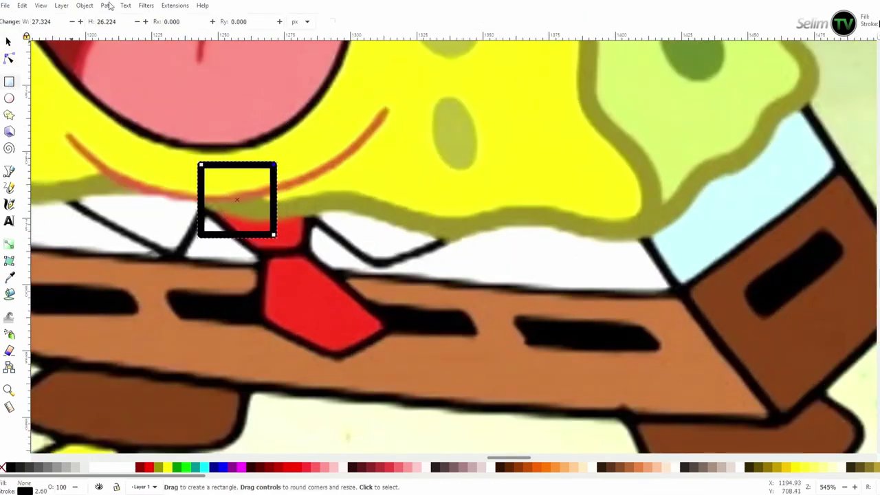
Reshape a square into a trapezoid tie knot and extend its outline down over the red tie
key(s)
drag(246, 210, 265, 219)
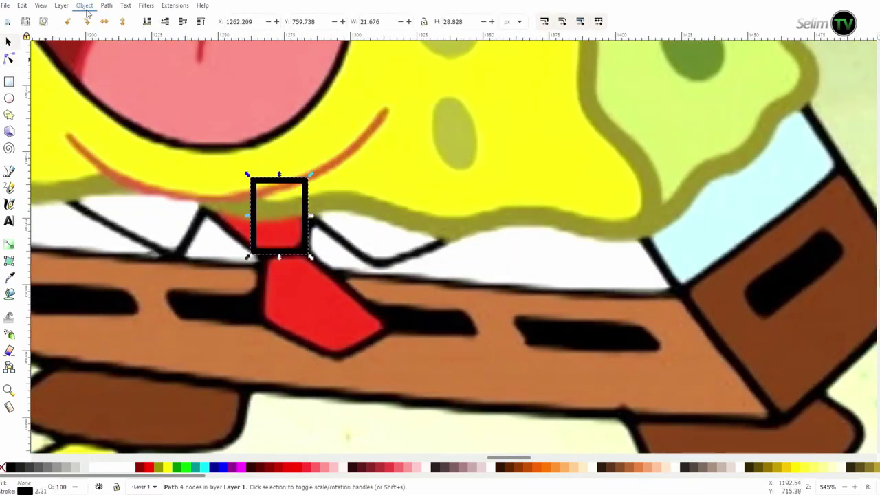
key(ctrl+shift+f)
key(n)
drag(251, 180, 169, 179)
drag(308, 180, 320, 171)
drag(305, 251, 259, 256)
key(ctrl+d)
drag(170, 180, 260, 320)
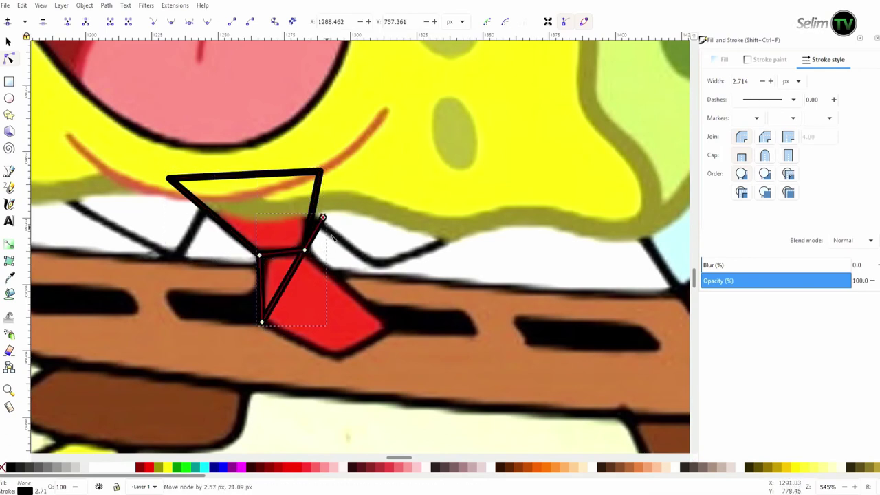
mouse_move(321, 171)
mouse_down()
mouse_move(388, 329)
mouse_move(337, 359)
mouse_up()
Draw a brown rectangle over the left trouser cuff and zoom in on it
ctrl+scroll(350, 263, down, 5)
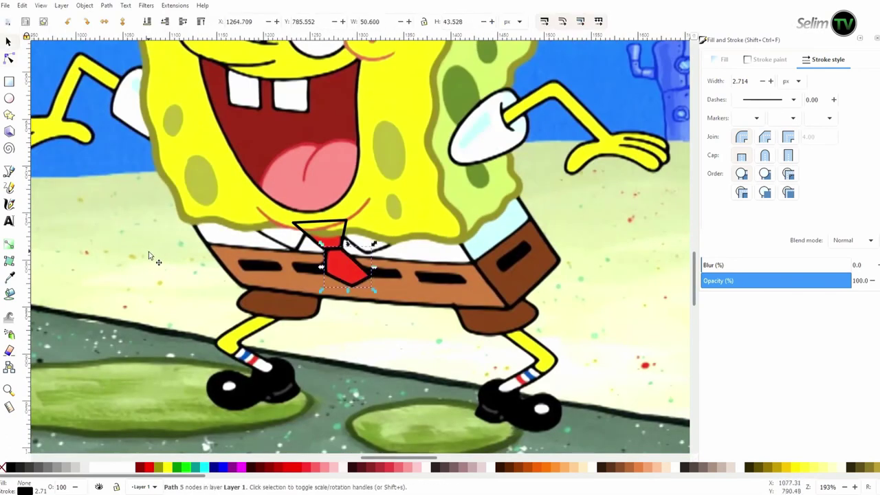
key(r)
ctrl+scroll(288, 261, up, 2)
drag(247, 241, 322, 280)
key(plus)
key(plus)
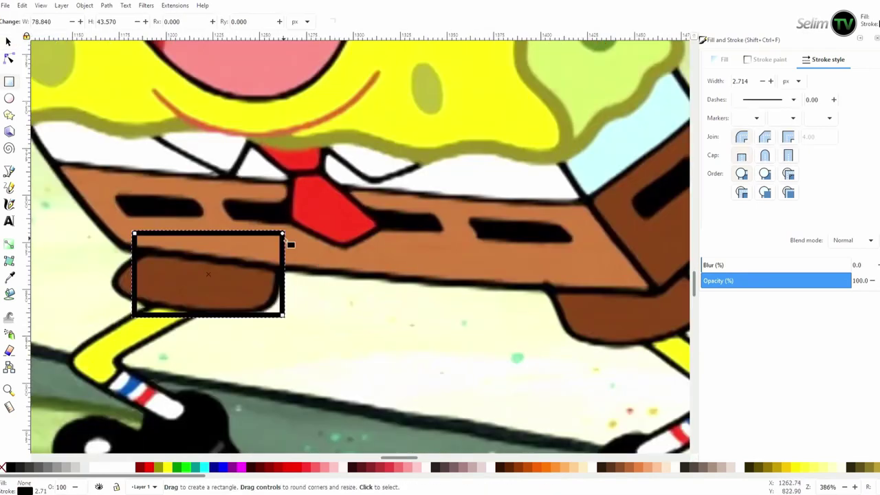
Reshape the rectangle's nodes into a curved cuff following the reference
click(876, 38)
click(9, 59)
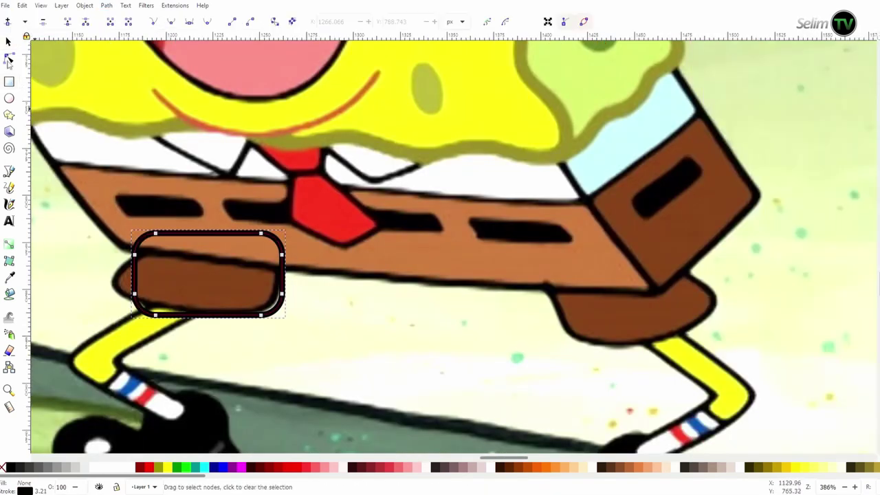
drag(143, 253, 153, 202)
drag(196, 275, 308, 318)
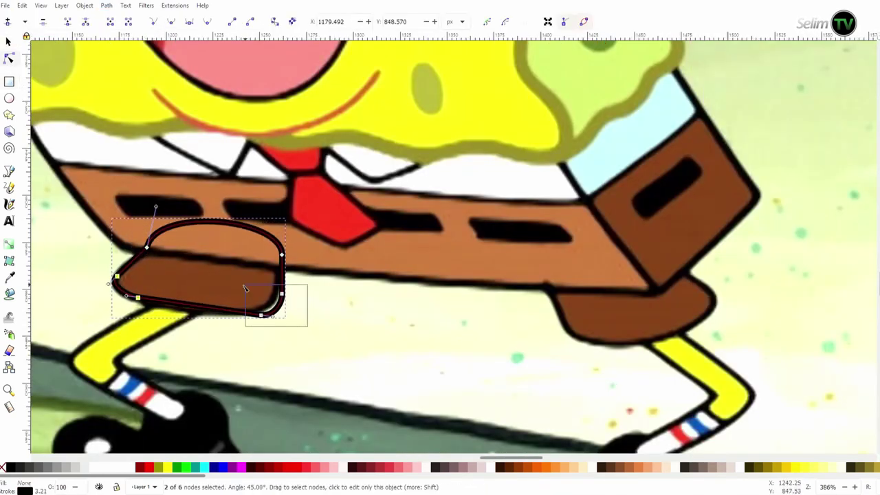
key(plus)
scroll(238, 280, down, 3)
scroll(237, 281, left, 8)
drag(235, 218, 233, 213)
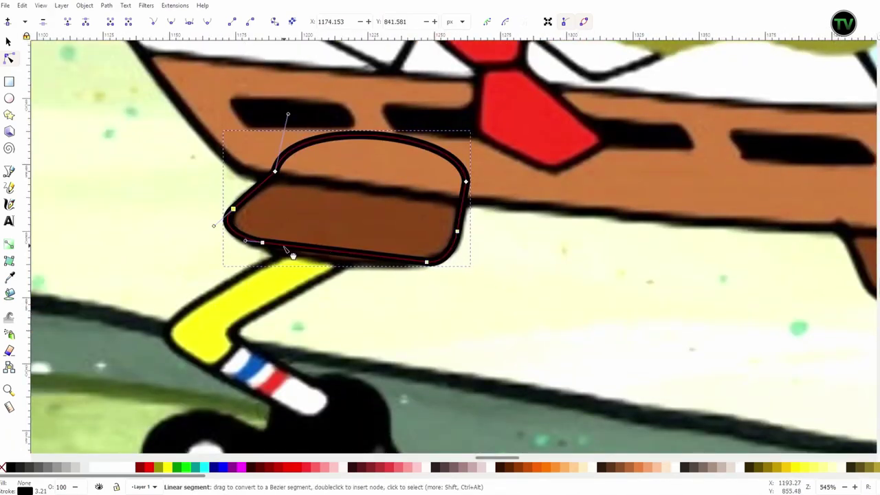
drag(285, 248, 281, 257)
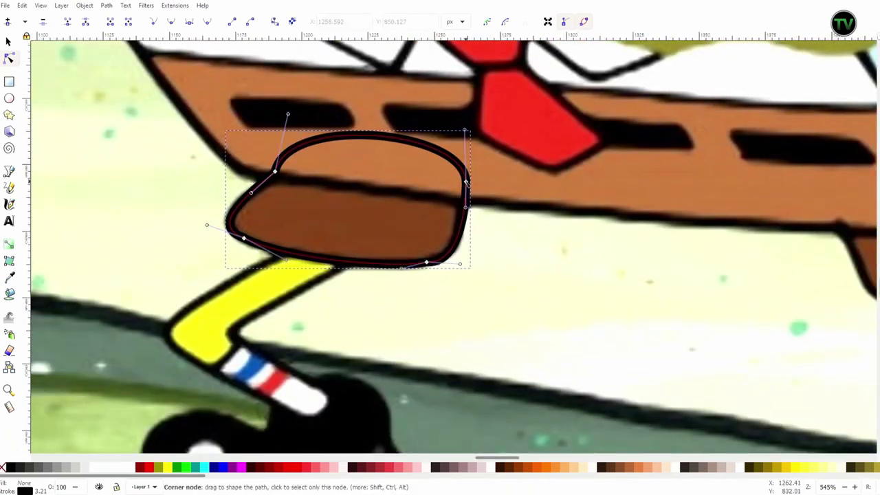
drag(465, 180, 459, 175)
Lower the cuff's opacity to see the reference and nudge its bottom node
key(ctrl+shift+f)
drag(829, 280, 734, 281)
drag(427, 263, 426, 263)
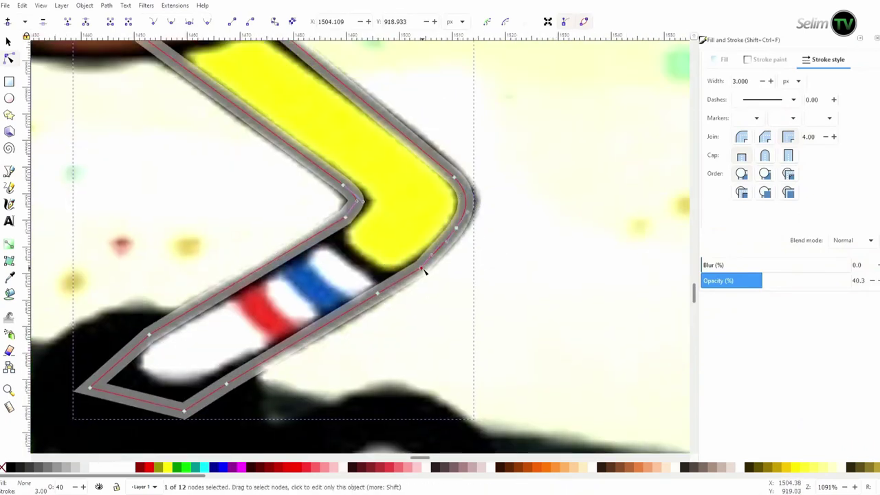
Size, rotate and duplicate a pale pink stripe across the sock
key(s)
scroll(424, 272, down, 2)
scroll(433, 265, down, 2)
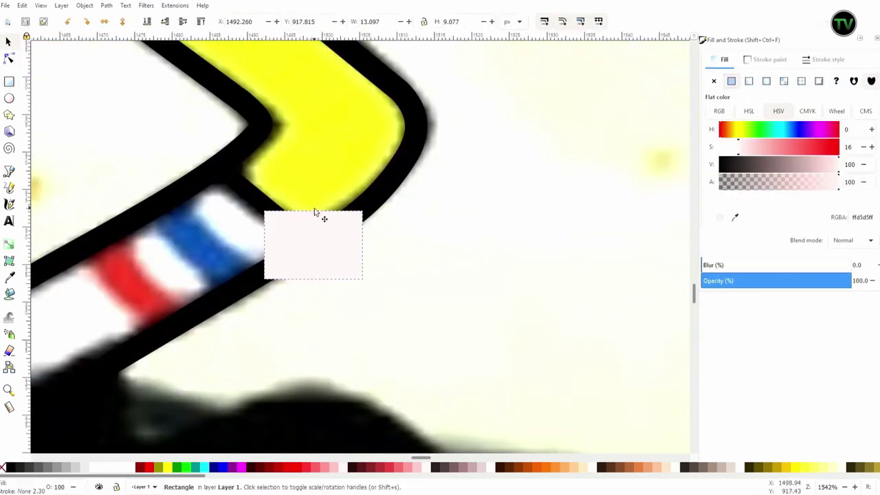
drag(320, 215, 348, 269)
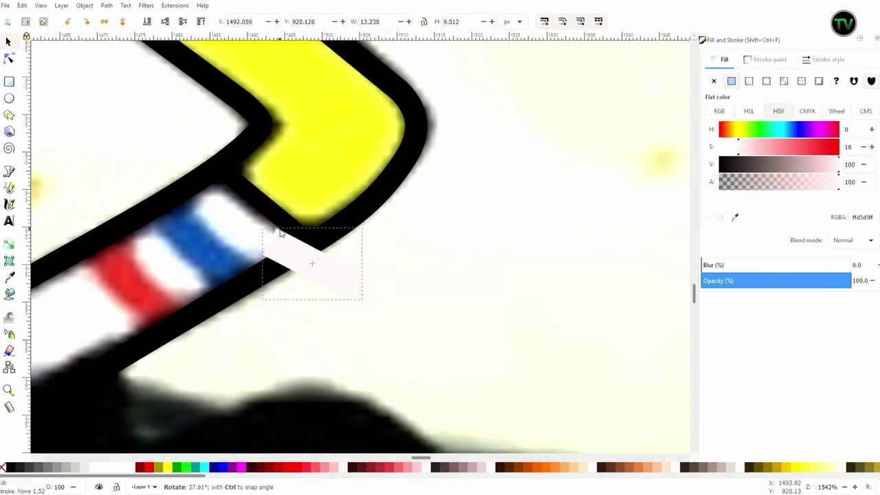
mouse_move(280, 234)
mouse_down()
mouse_move(202, 240)
mouse_move(142, 291)
mouse_up()
key(ctrl+d)
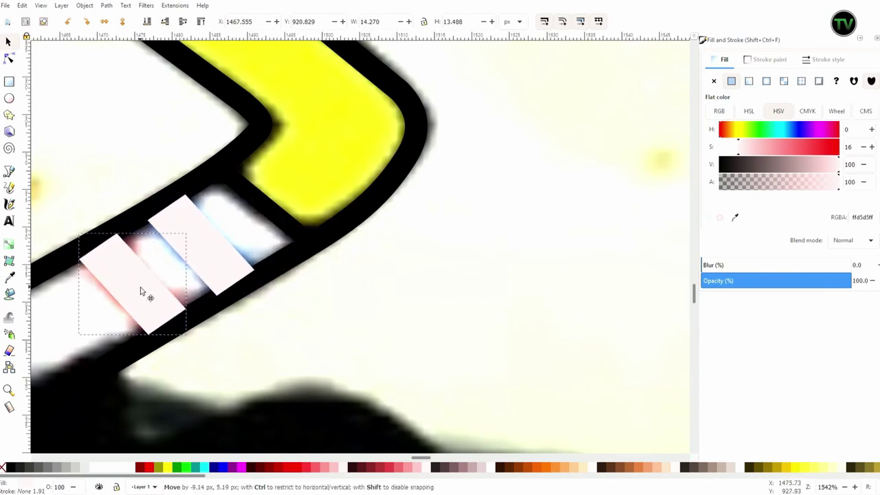
scroll(163, 414, down, 4)
Trace a closed Bezier outline around the black shoe
key(b)
scroll(288, 247, up, 3)
click(303, 247)
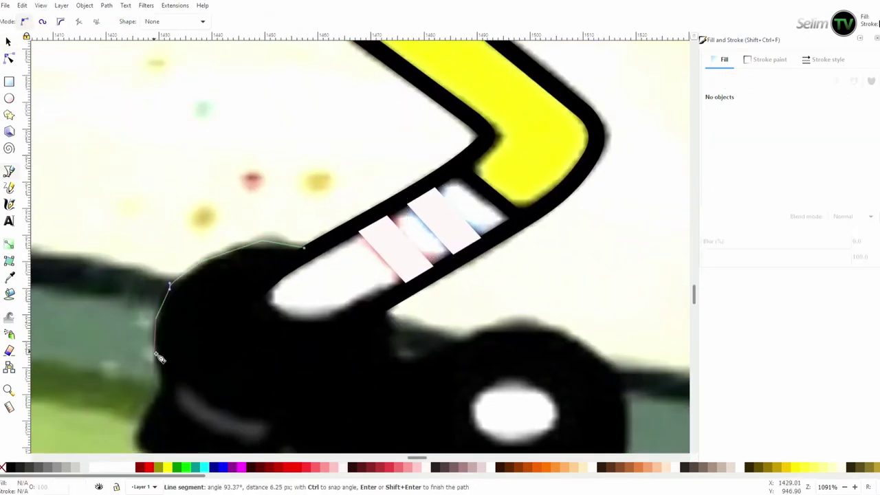
scroll(158, 358, down, 3)
click(159, 303)
click(348, 424)
scroll(321, 405, down, 1)
scroll(322, 406, right, 3)
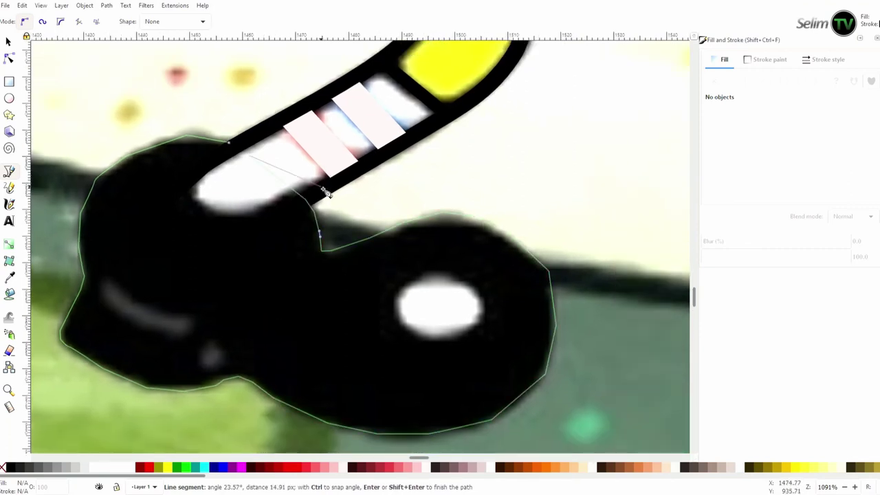
click(228, 143)
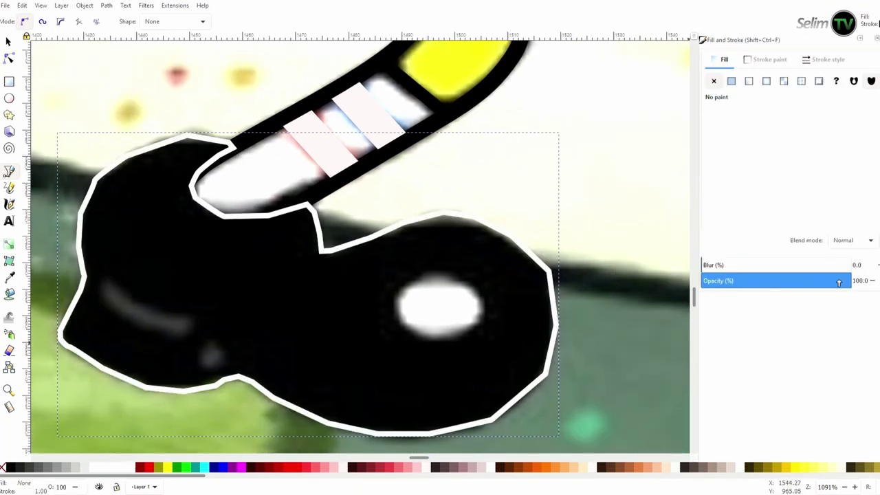
Make all the shoe path's nodes smooth and restore the shoe to full opacity
key(F12)
click(9, 59)
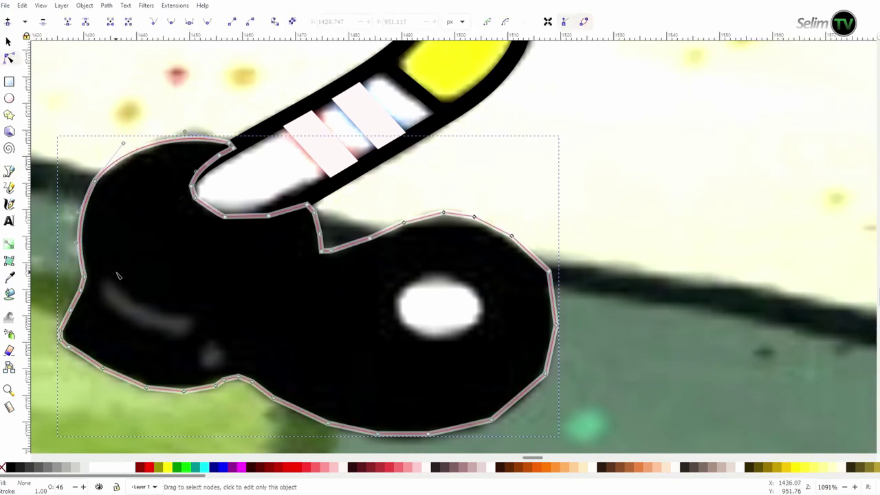
scroll(117, 275, down, 2)
key(ctrl+a)
key(minus)
key(F12)
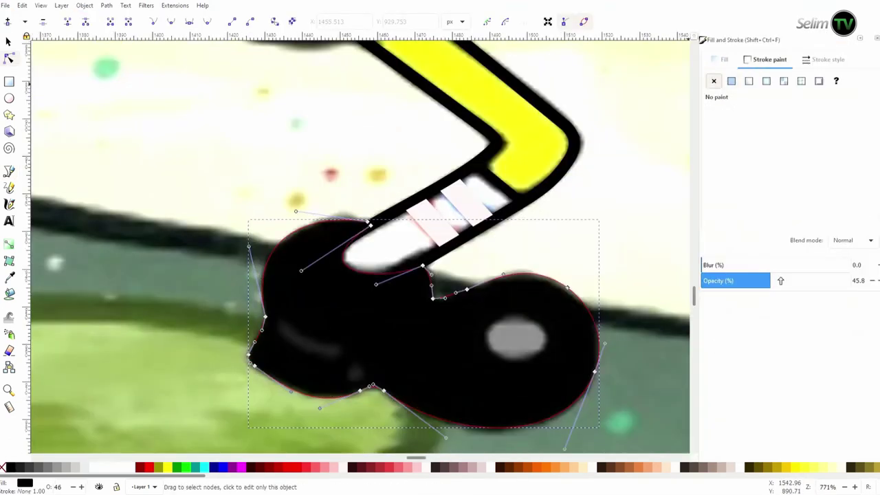
scroll(538, 361, down, 3)
drag(775, 283, 851, 281)
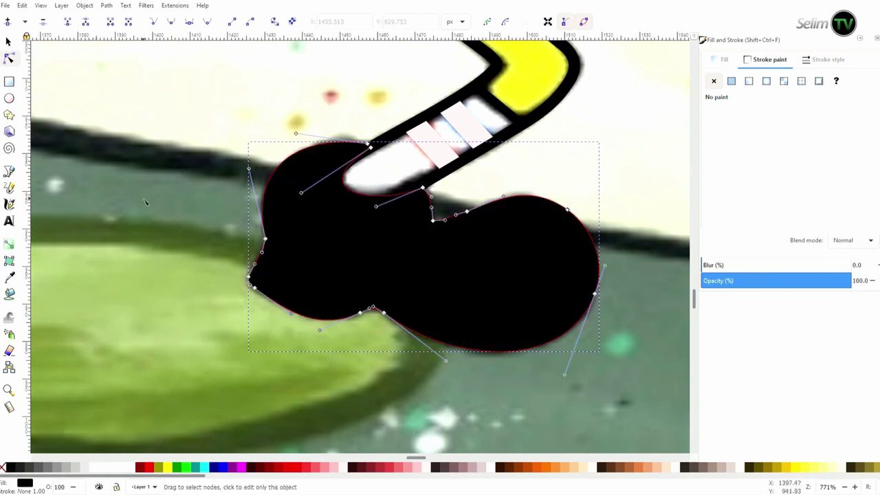
Draw a shine ellipse on the shoe plus a smaller copy to its left
key(s)
key(e)
drag(501, 240, 556, 277)
mouse_move(850, 282)
mouse_down()
mouse_move(784, 281)
mouse_move(847, 282)
mouse_up()
key(s)
scroll(672, 262, up, 3)
key(F12)
scroll(382, 289, up, 1)
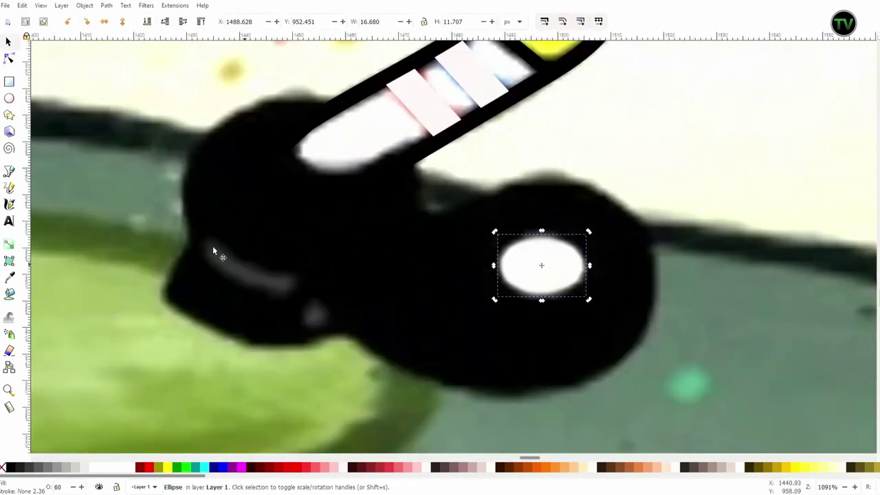
key(ctrl+d)
drag(550, 273, 446, 268)
mouse_move(416, 350)
mouse_down()
mouse_move(362, 317)
mouse_move(314, 316)
mouse_up()
key(F12)
Add a tilted grey bar on the shoe, converted to a path and curved into a streak
key(r)
mouse_move(207, 223)
mouse_down()
mouse_move(306, 242)
mouse_move(250, 273)
mouse_up()
click(14, 46)
click(250, 266)
drag(295, 238, 278, 296)
scroll(194, 269, up, 3)
drag(427, 305, 429, 303)
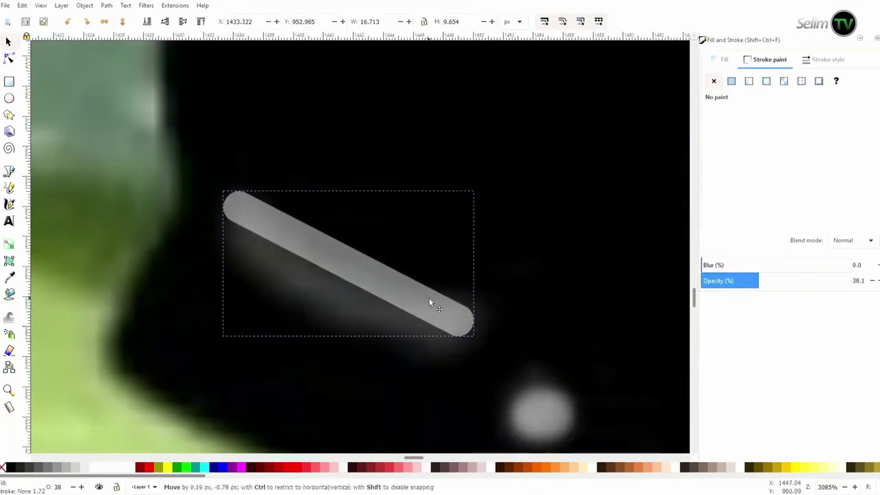
key(ctrl+shift+c)
key(n)
drag(334, 275, 334, 254)
scroll(576, 216, down, 5)
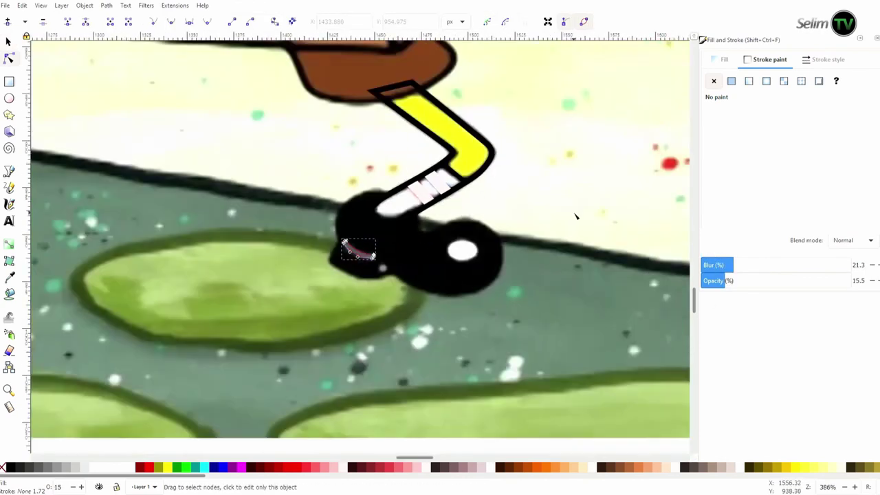
Select the reference picture, shine ellipse and blurred streak to check their Fill and Stroke settings
key(s)
click(577, 216)
key(F12)
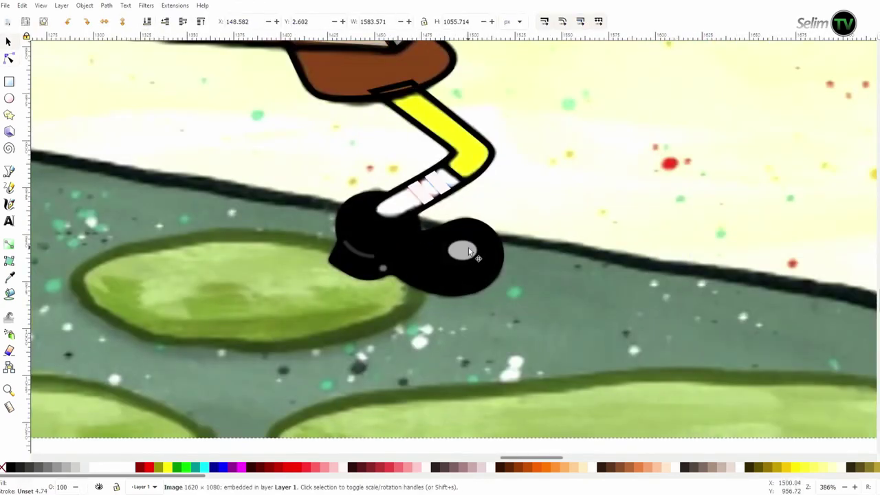
click(469, 251)
key(F12)
click(358, 251)
Undo the ellipse change and move a copy of the leg and shoe onto the other leg
key(ctrl+z)
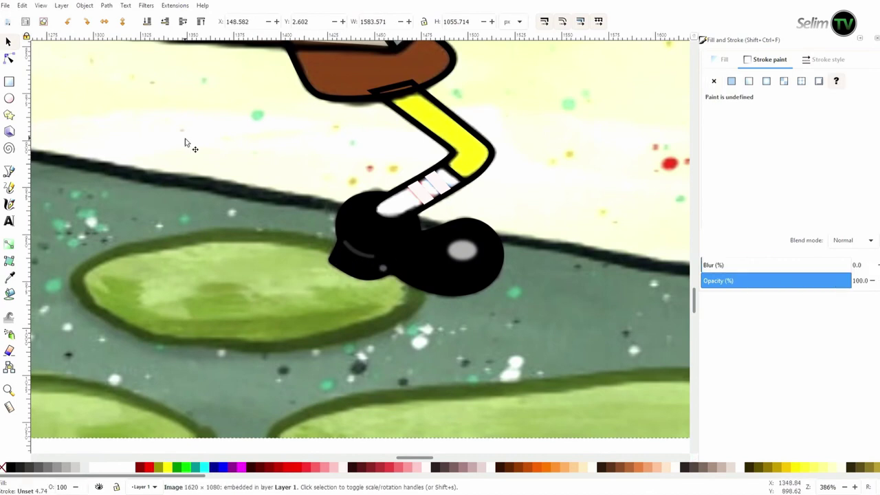
key(ctrl+z)
key(ctrl+z)
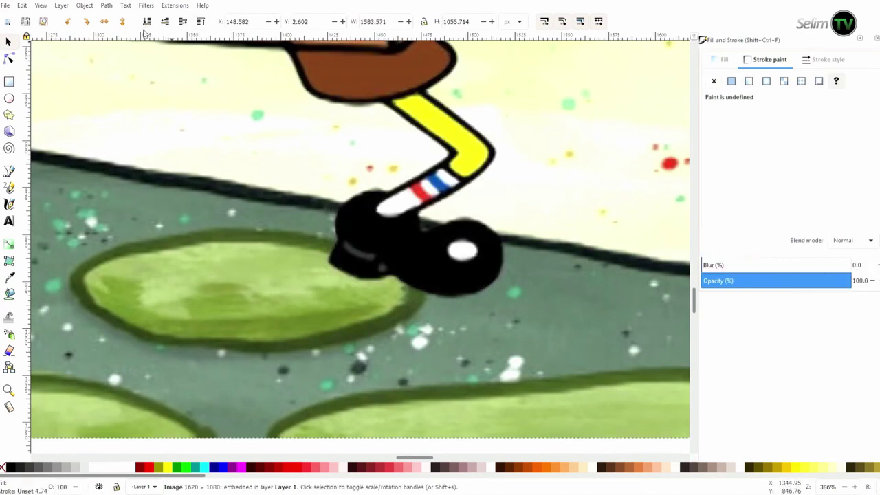
key(minus)
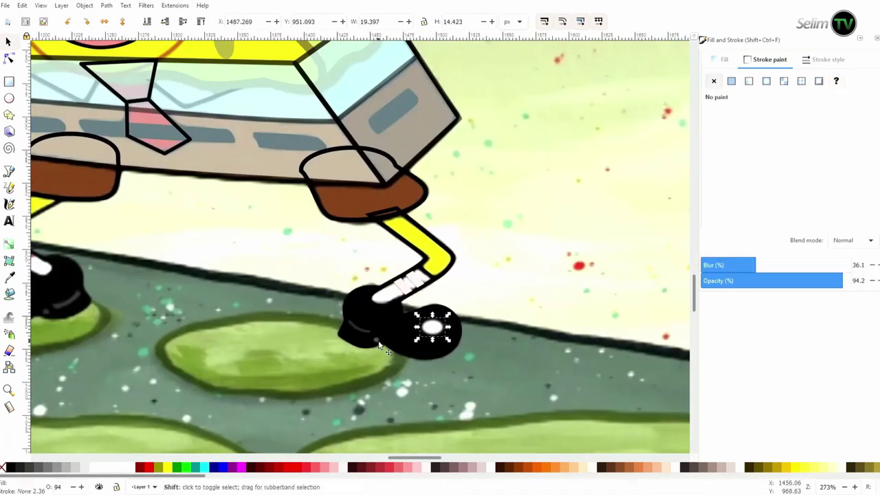
drag(464, 322, 401, 288)
drag(321, 240, 158, 219)
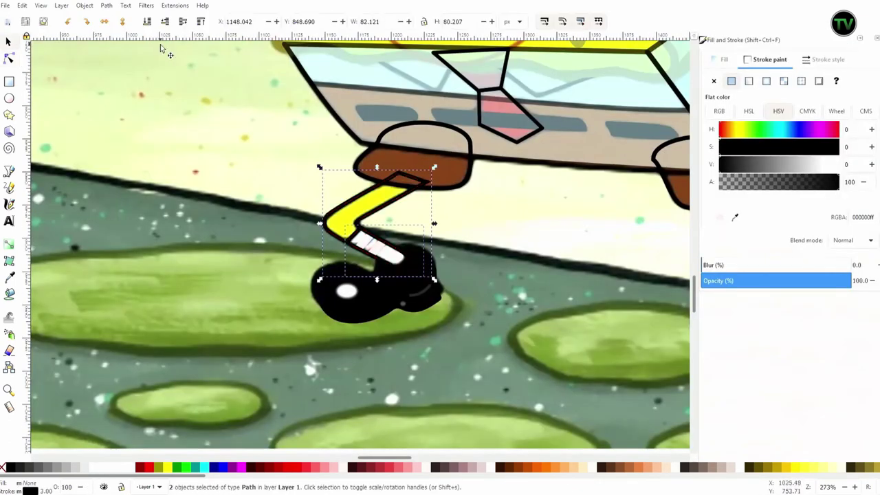
Reshape the copied shoe's side nodes to match the reference
click(382, 252)
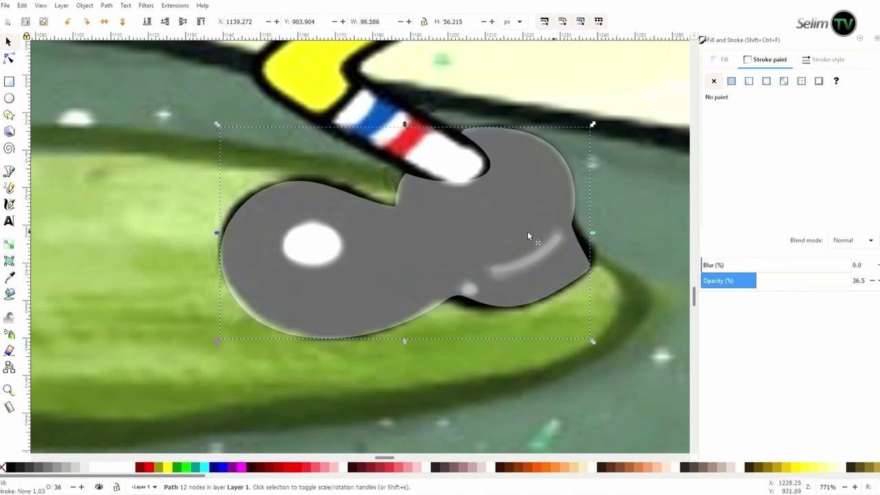
click(505, 310)
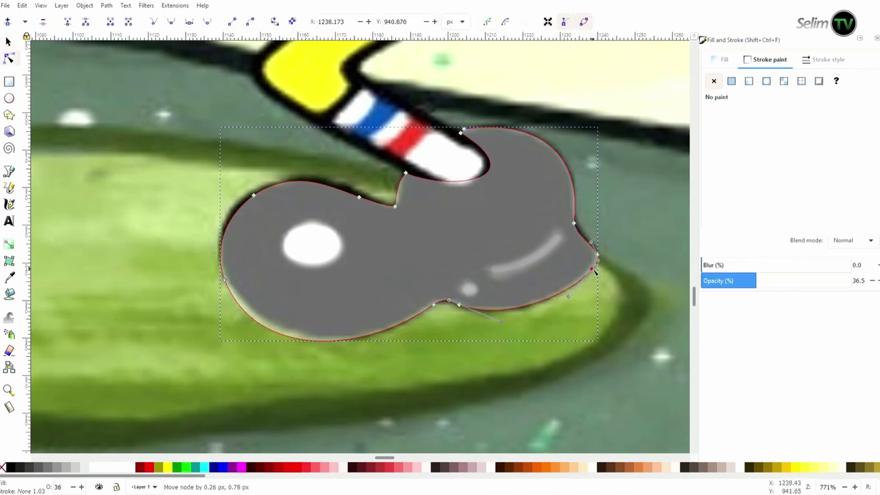
drag(227, 286, 260, 215)
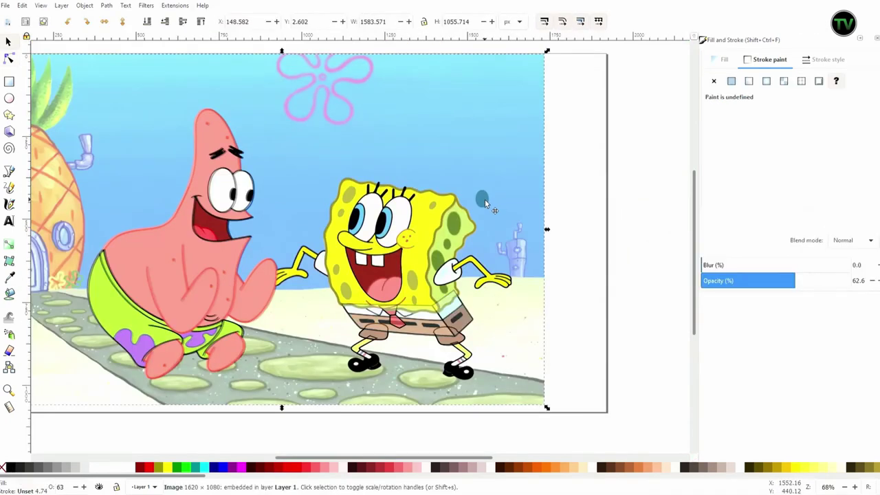
Move the reference up, then dropper its brown onto the shorts and yellow onto both legs
drag(485, 203, 492, 3)
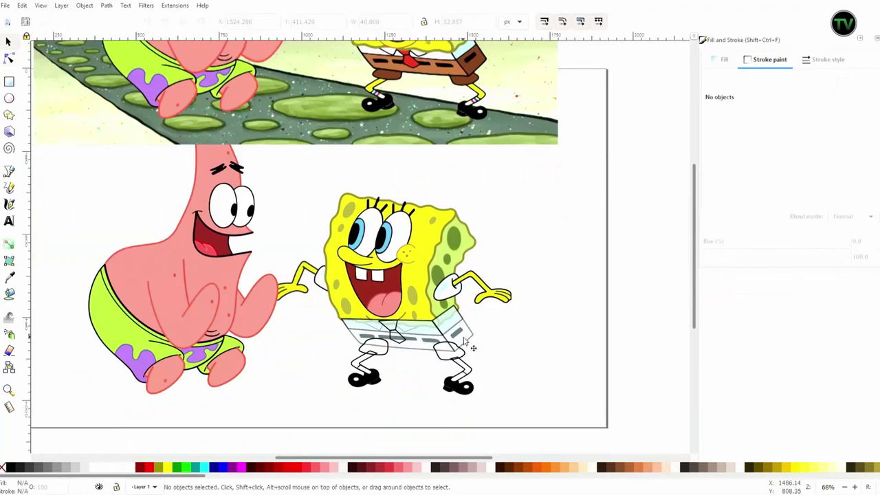
click(416, 391)
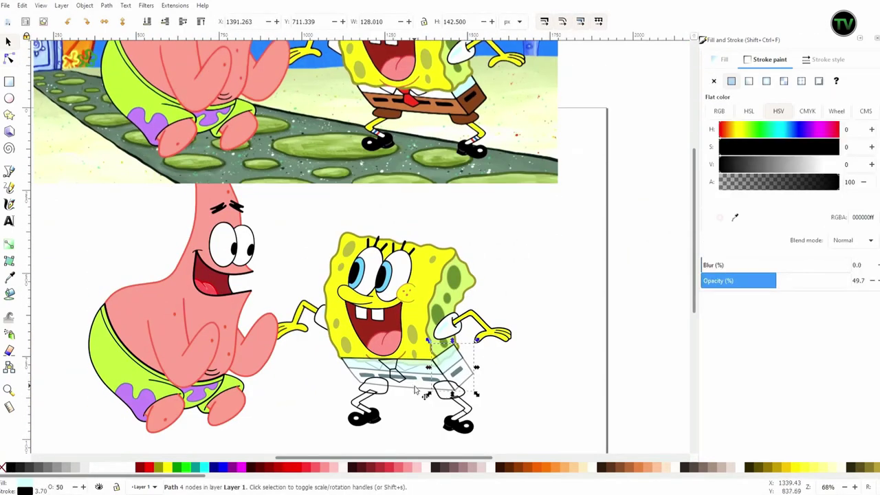
click(9, 277)
click(446, 103)
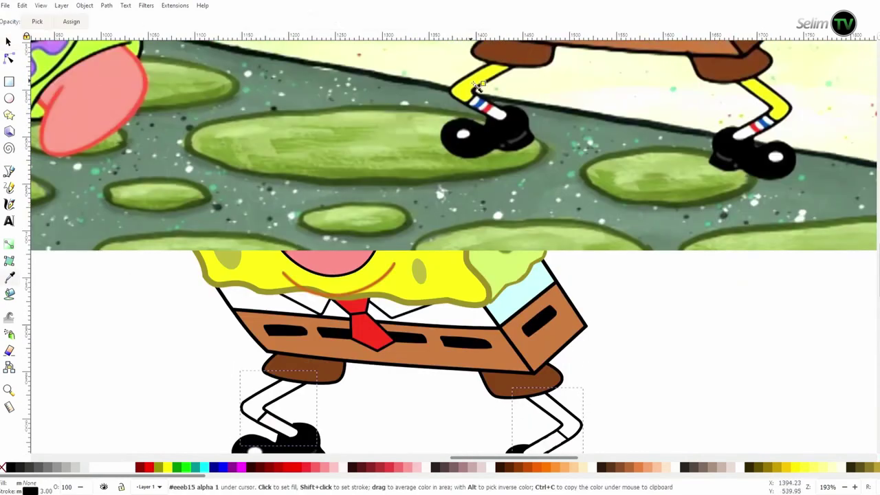
click(478, 86)
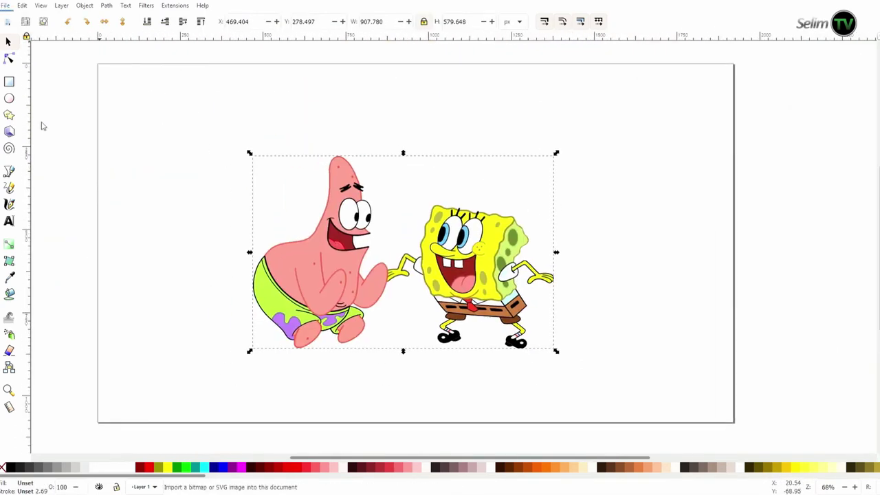
Paste the beach photo, move it to the top-left and stretch it across the page
key(ctrl+v)
drag(307, 342, 193, 126)
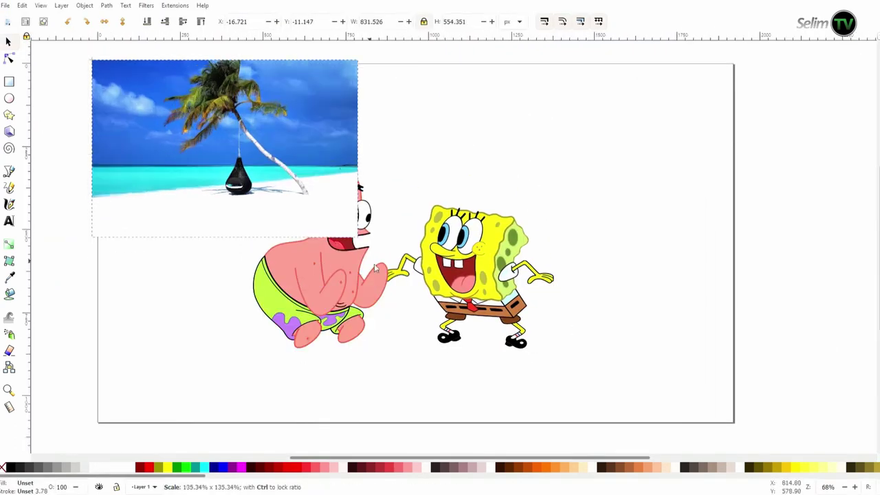
drag(294, 193, 648, 422)
drag(586, 249, 574, 249)
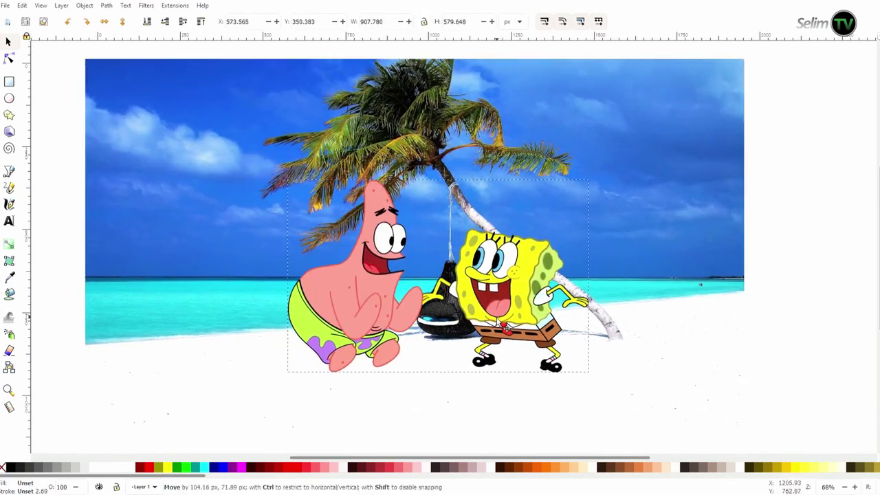